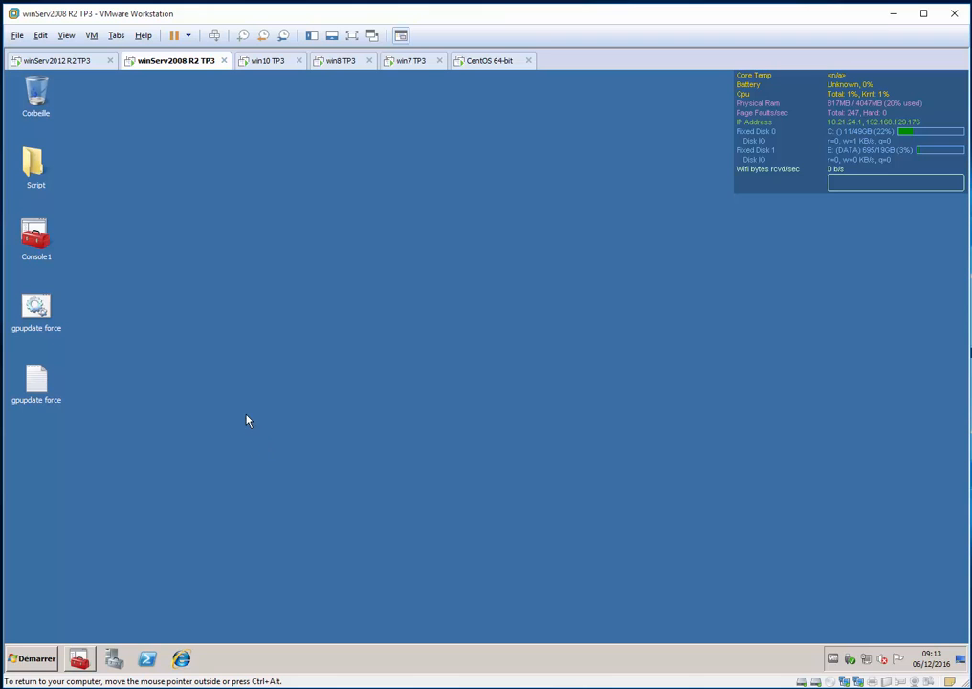
Open the DATA (E:) drive in a file browser window
key(super+e)
click(545, 258)
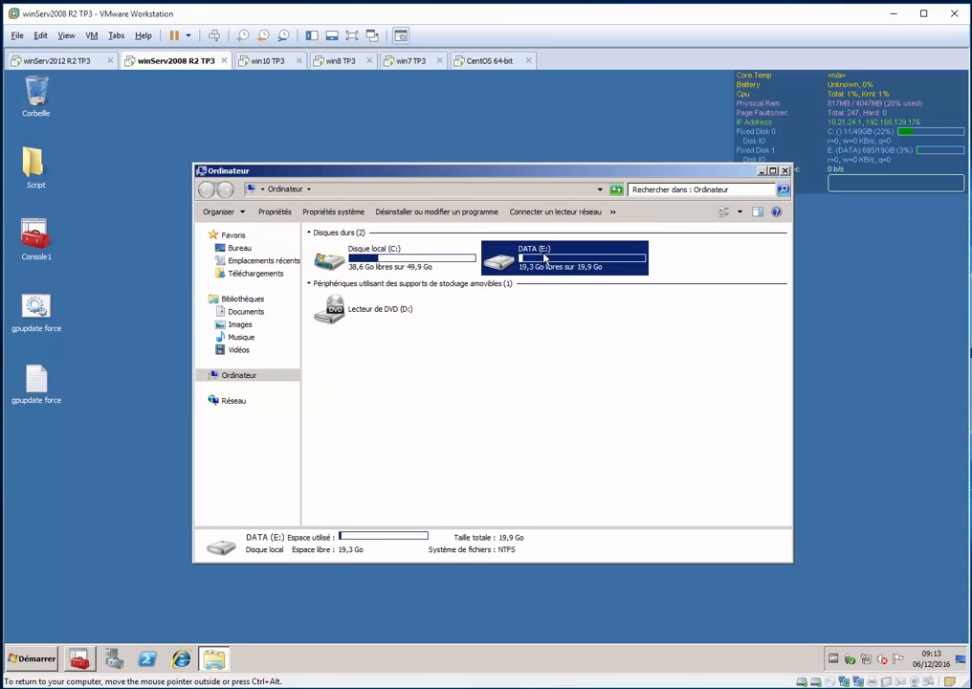
double_click(545, 258)
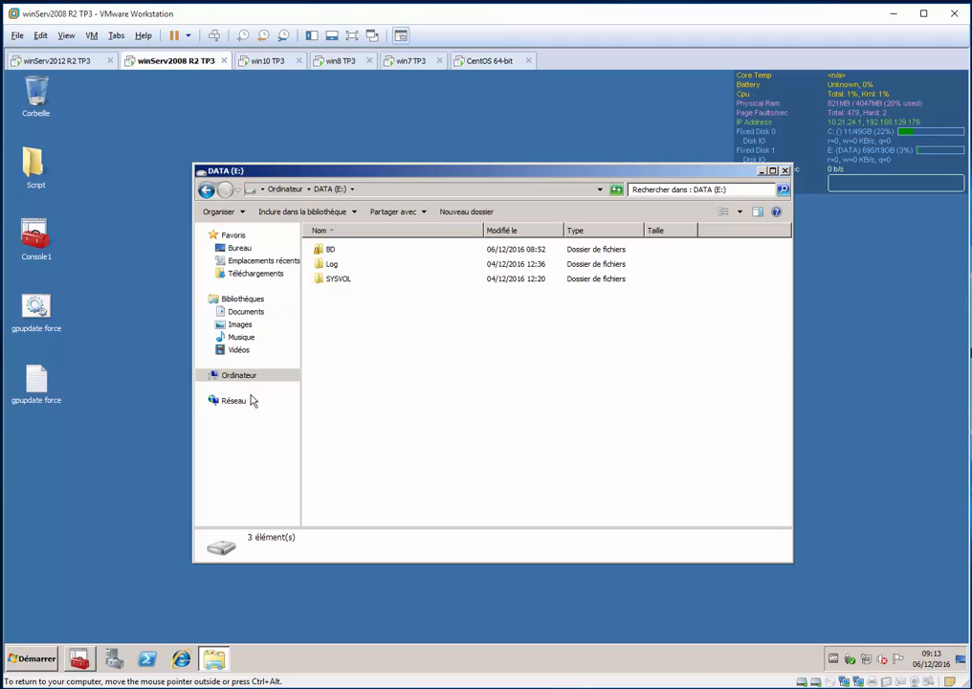
click(128, 415)
Add the Active Directory Users and Computers snap-in to the Console1 management console
click(79, 658)
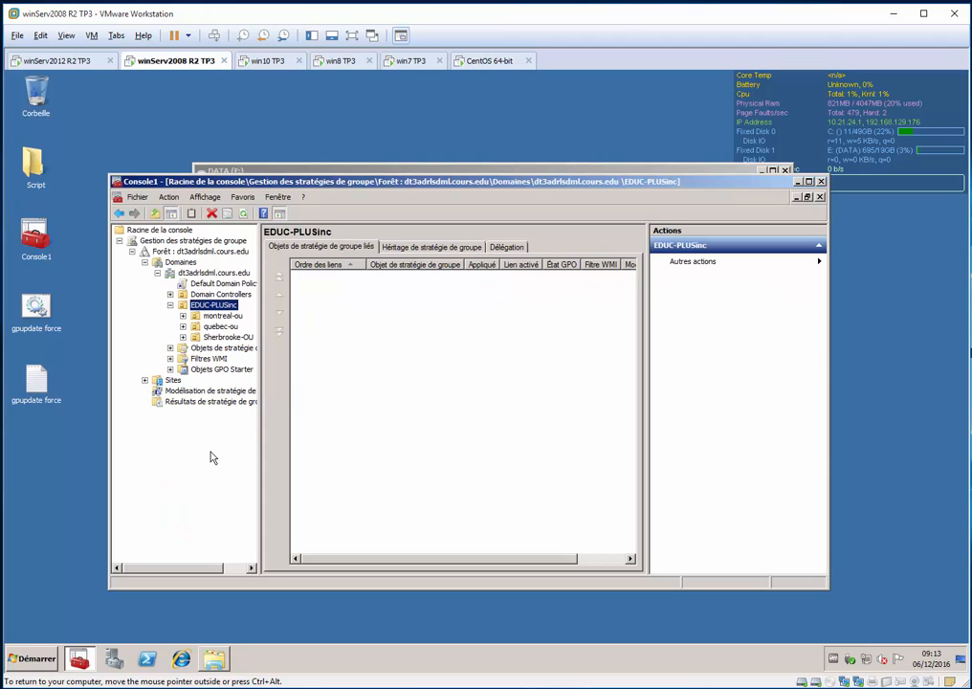
key(ctrl+m)
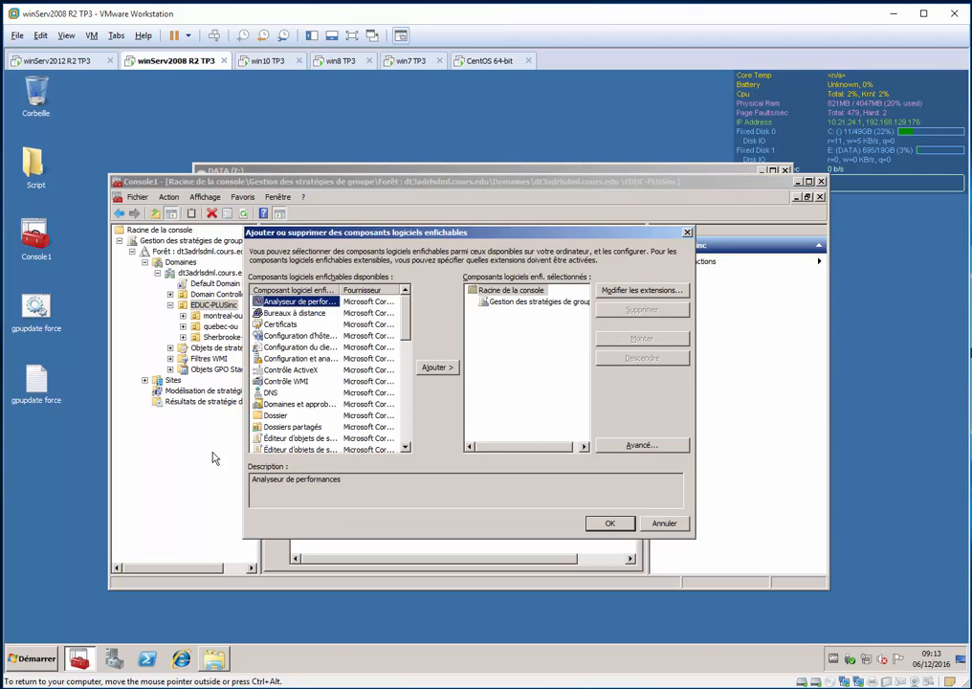
key(End)
key(alt+a)
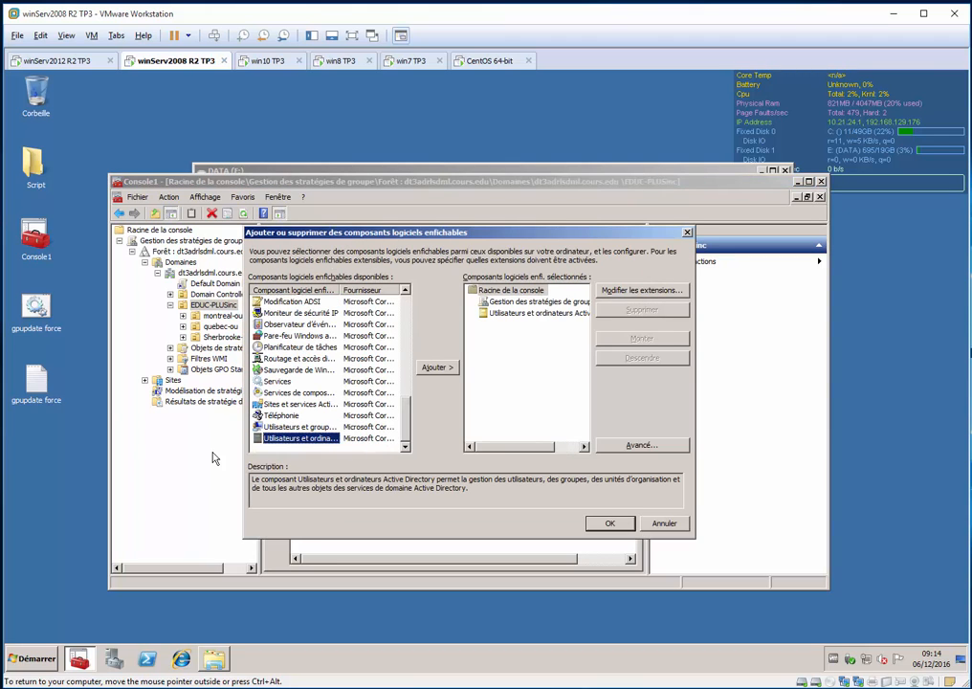
key(Return)
key(End)
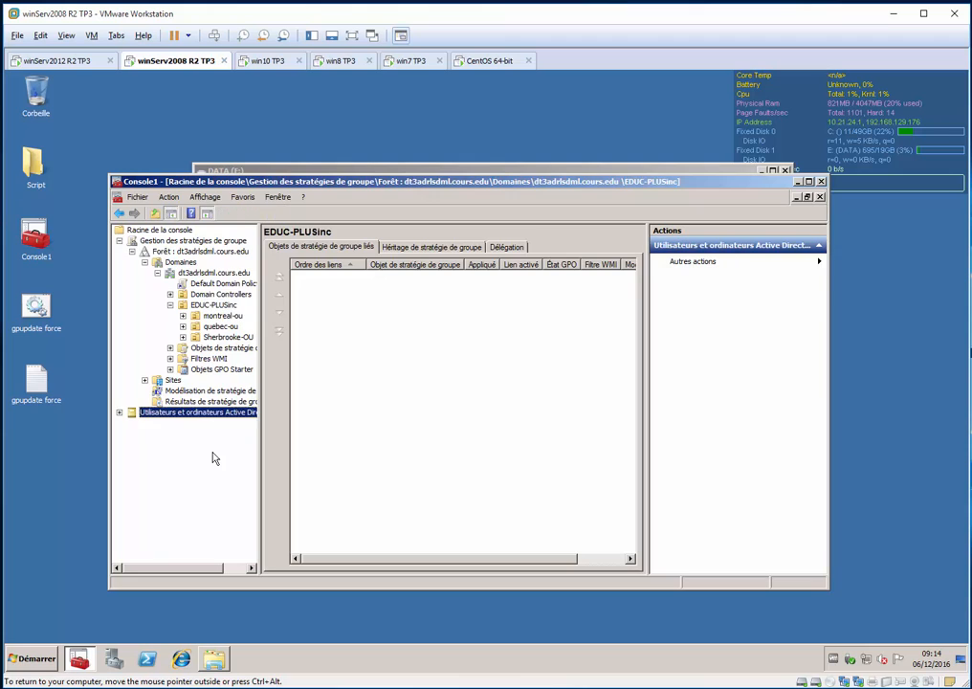
Expand the dt3adrlsdml.cours.edu domain in Active Directory Users and Computers and show the EDUC-PLUSinc organizational unit's contents
key(Right)
key(Down)
key(Down)
key(Right)
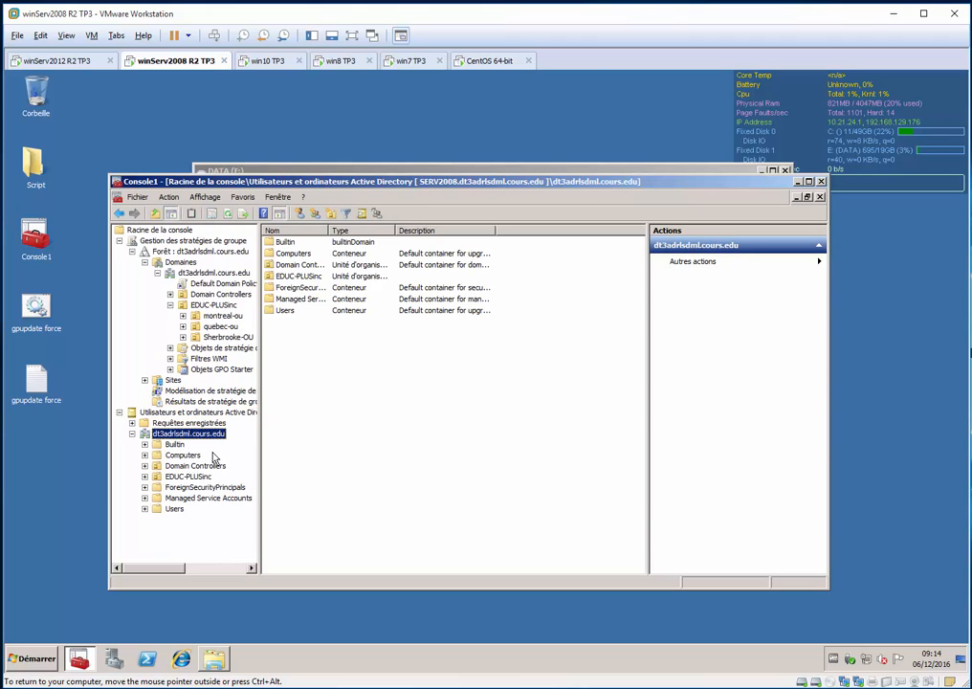
key(Down)
key(Down)
key(Down)
key(Down)
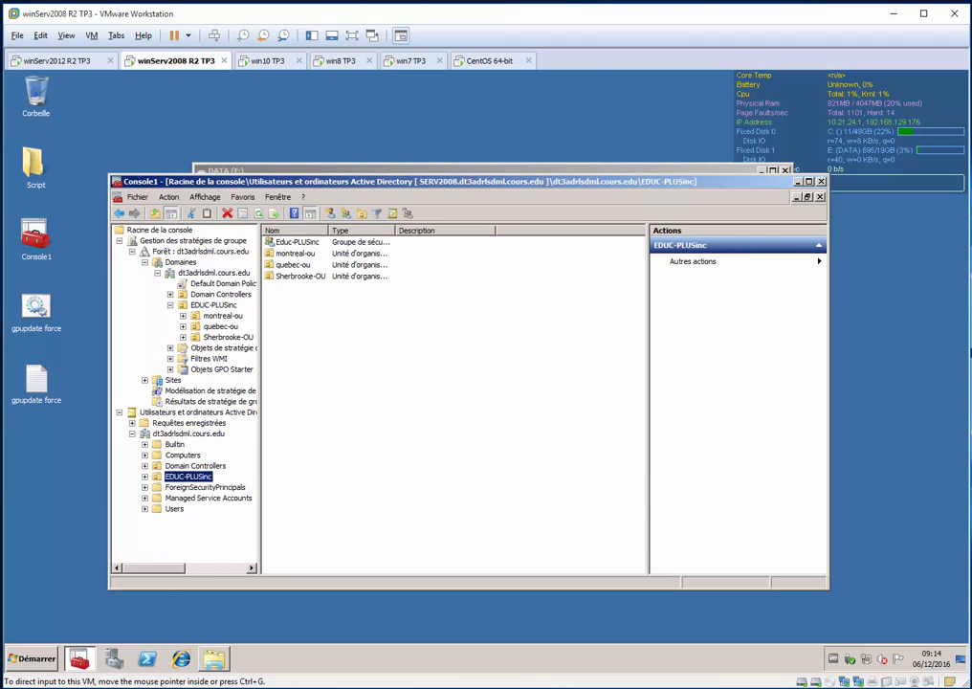
Examine the members of the Educ-PLUSinc group, its nested Montreal-OU group and the Direction-MTL group, then close their properties
click(285, 245)
right_click(287, 247)
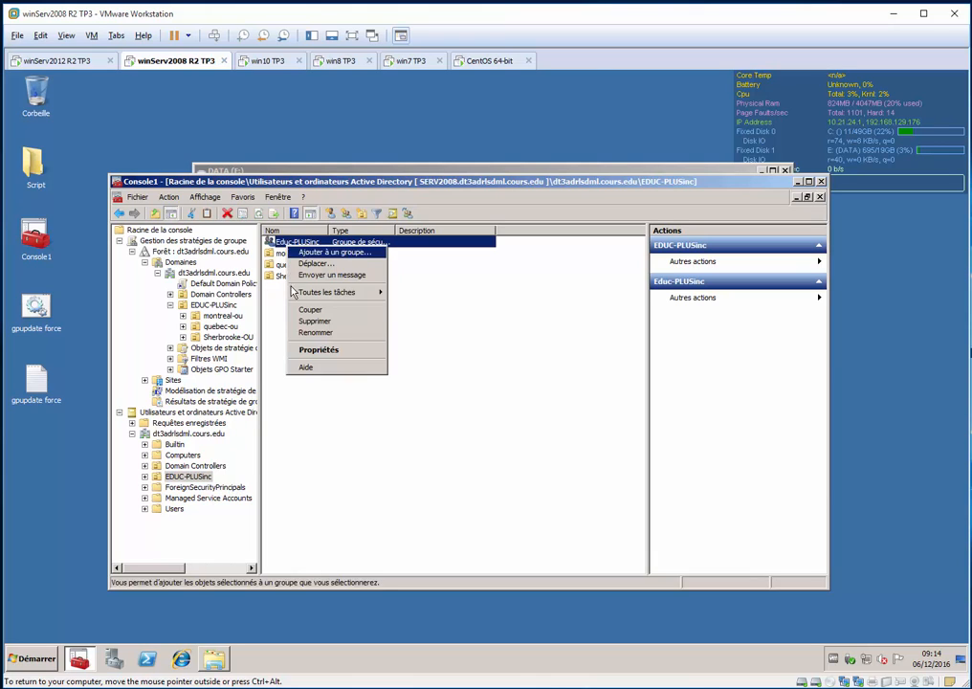
click(340, 348)
click(360, 259)
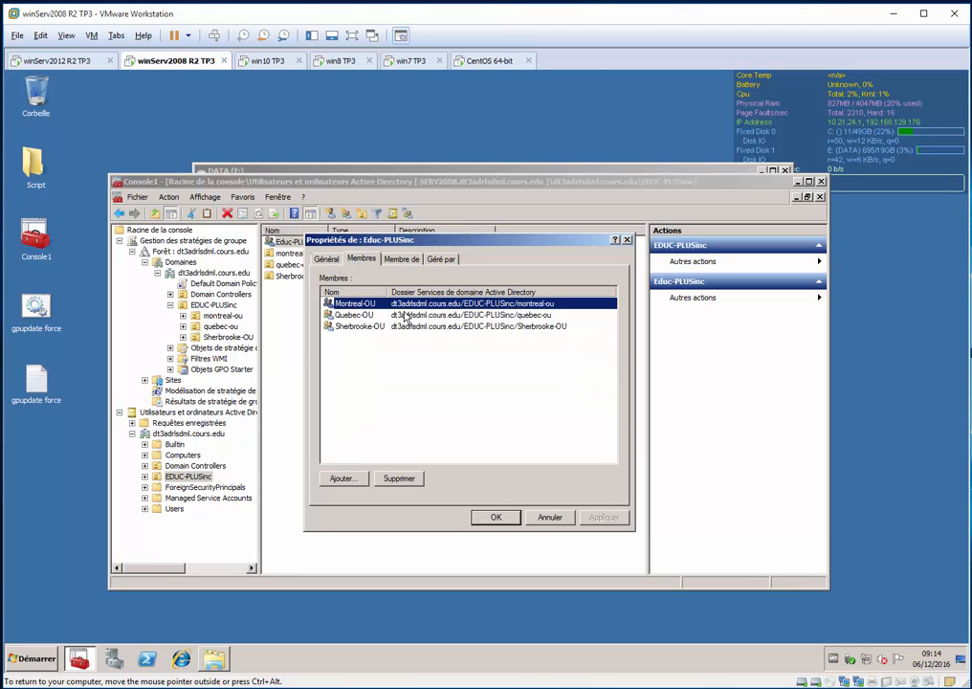
double_click(368, 309)
click(376, 274)
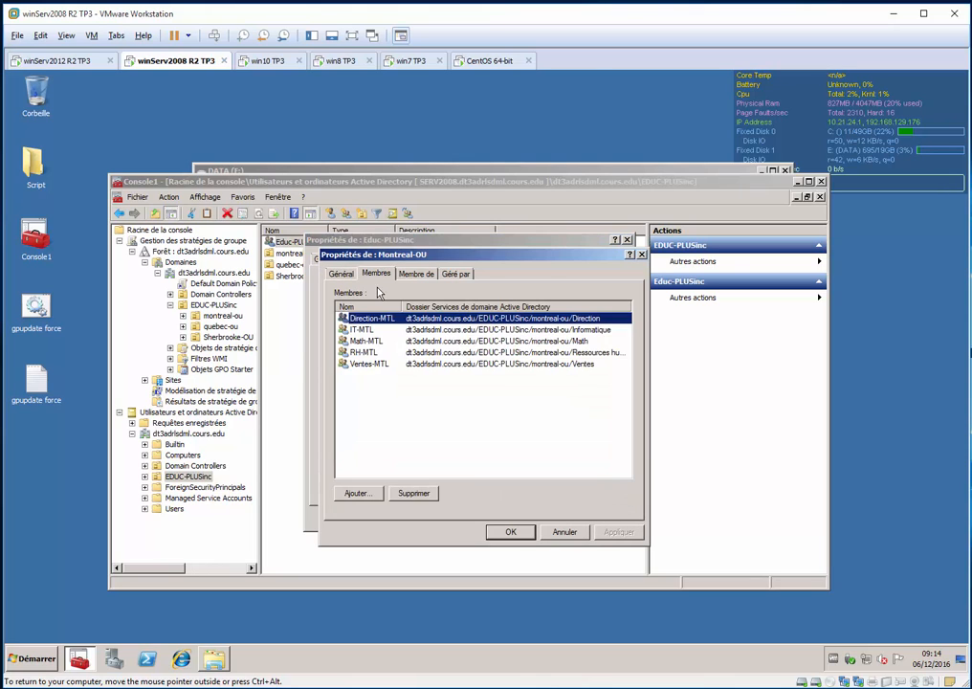
double_click(371, 319)
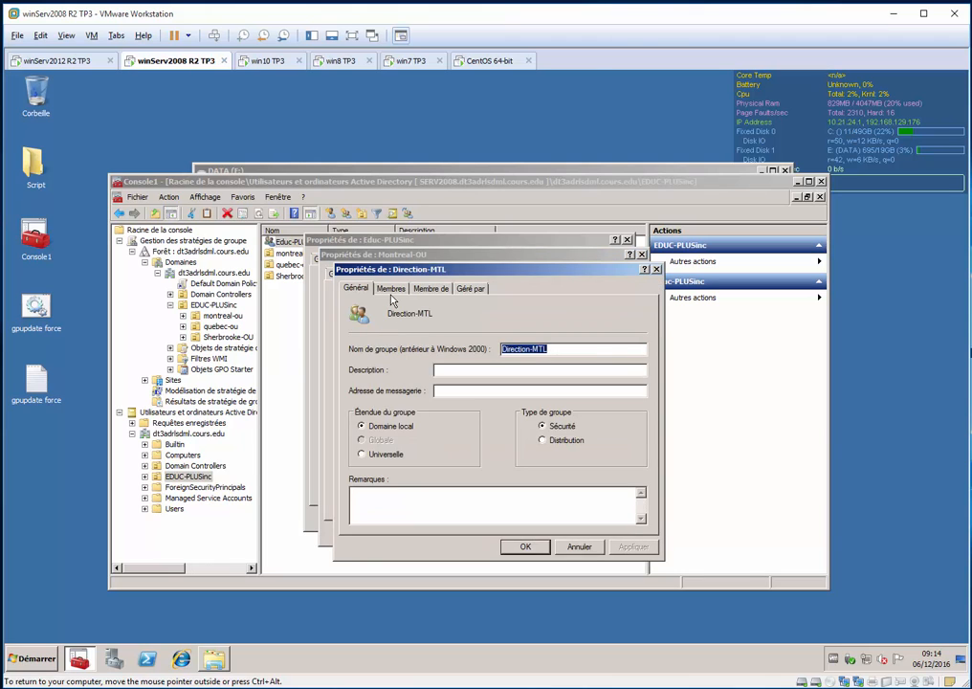
click(391, 288)
key(Escape)
key(Escape)
key(Escape)
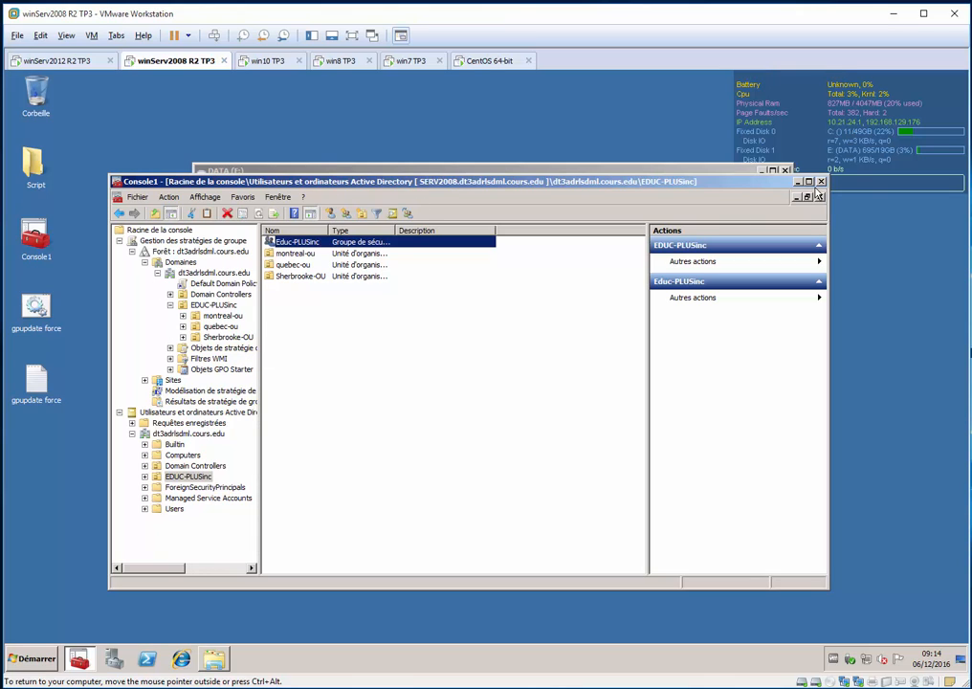
Put the management console out of the way and return to the DATA (E:) drive window
key(alt+F4)
click(561, 412)
click(800, 184)
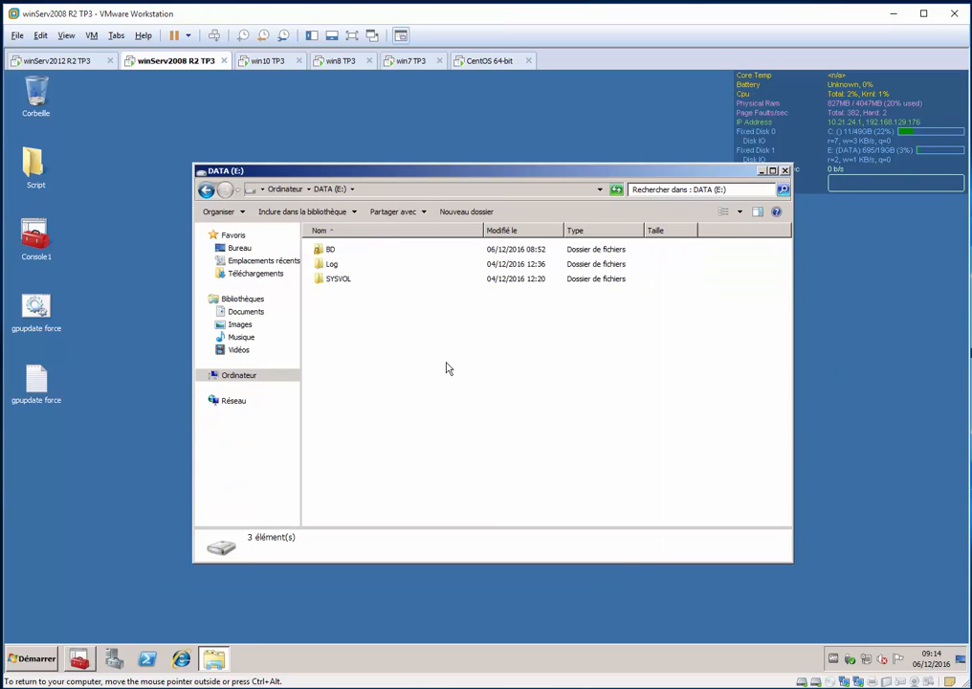
Create a folder named userName$ on the DATA (E:) drive
key(ctrl+shift+n)
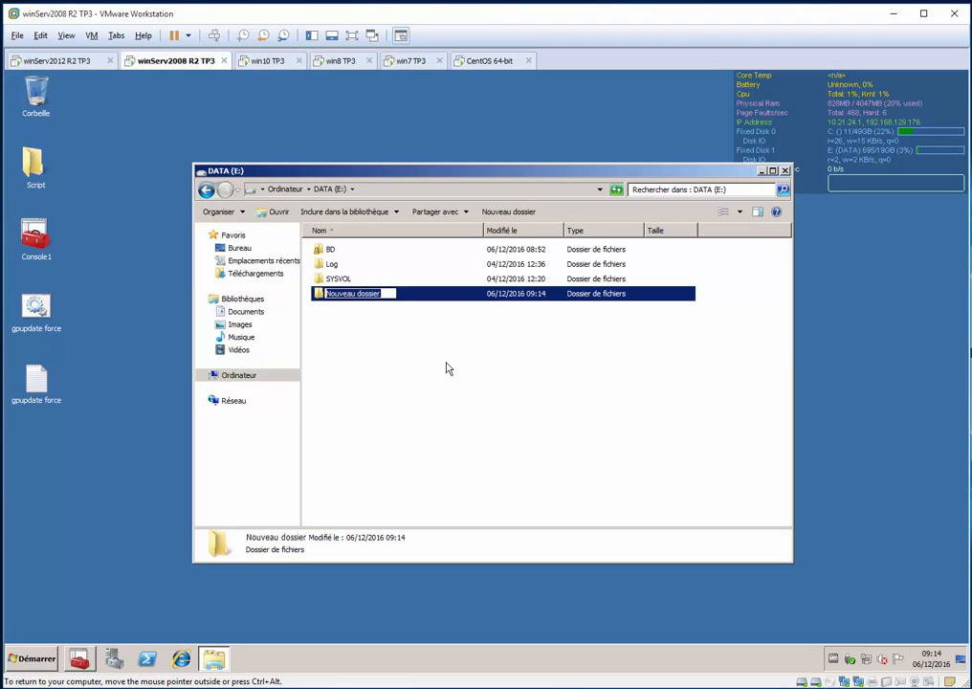
text(user)
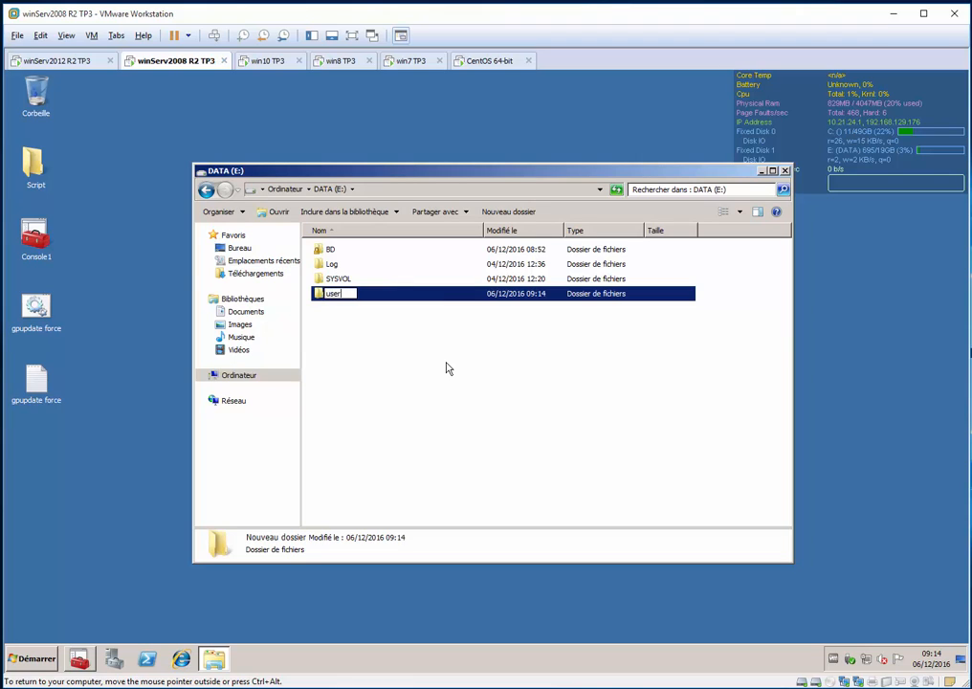
text(Name$)
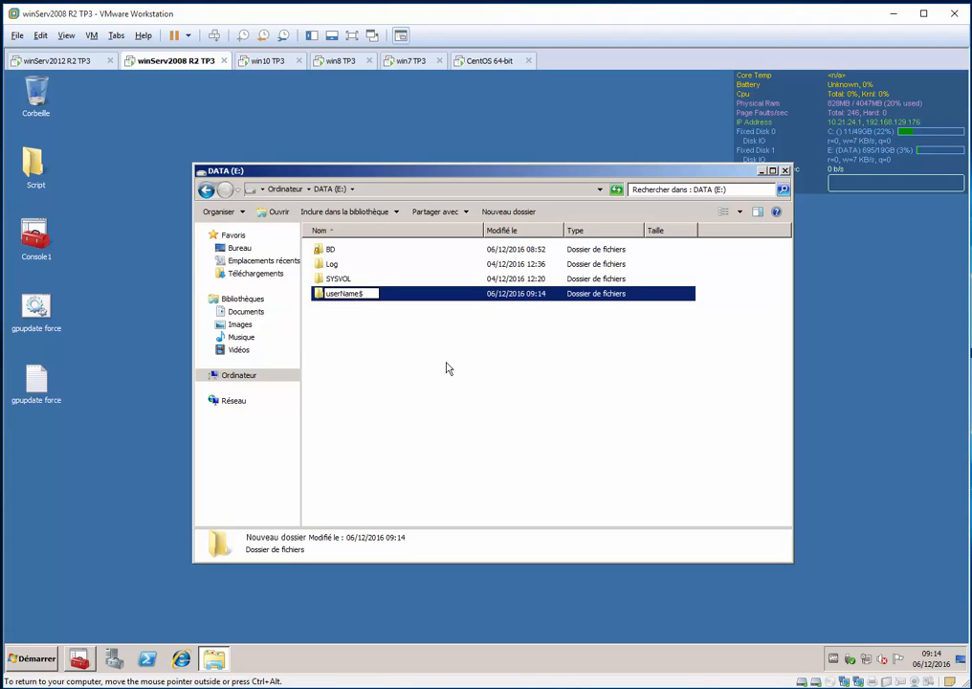
key(Return)
Enable advanced sharing in the properties of the userName$ folder
key(shift+F10)
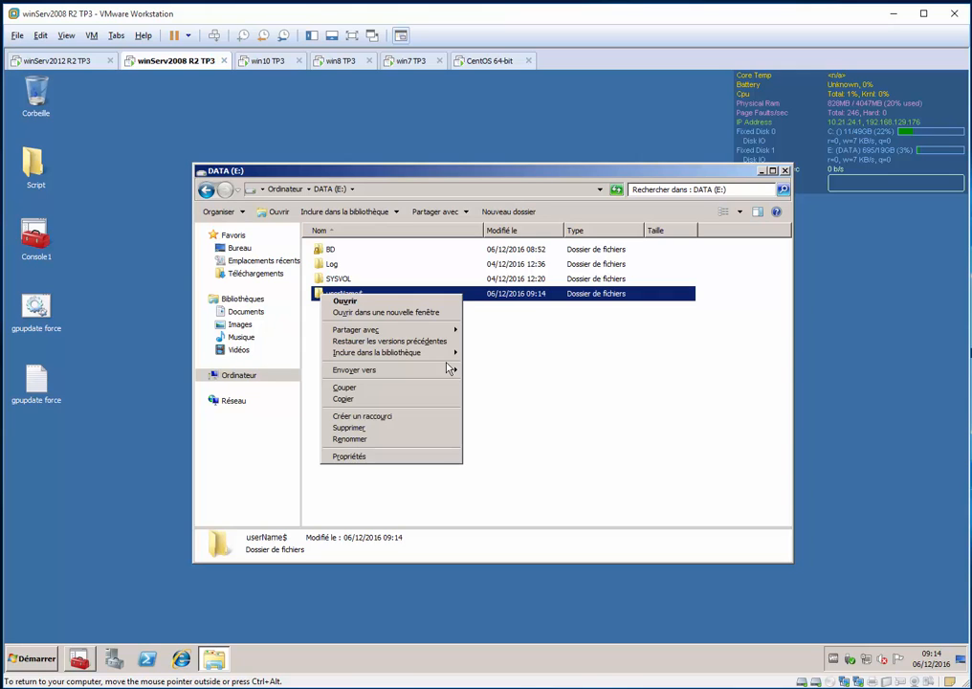
key(Up)
key(Up)
key(Up)
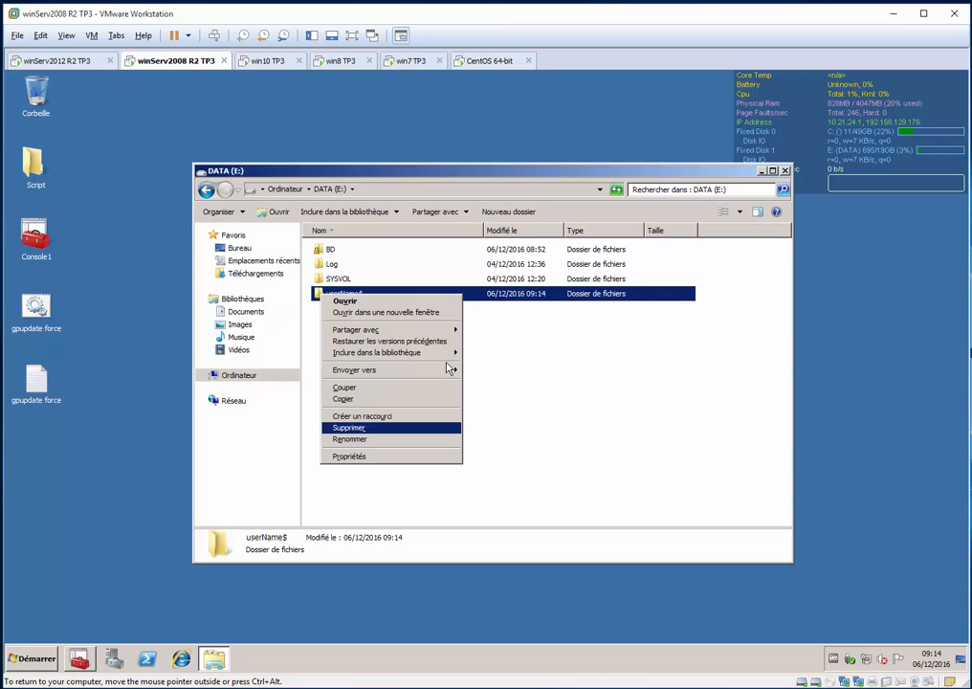
key(Down)
key(Down)
key(Return)
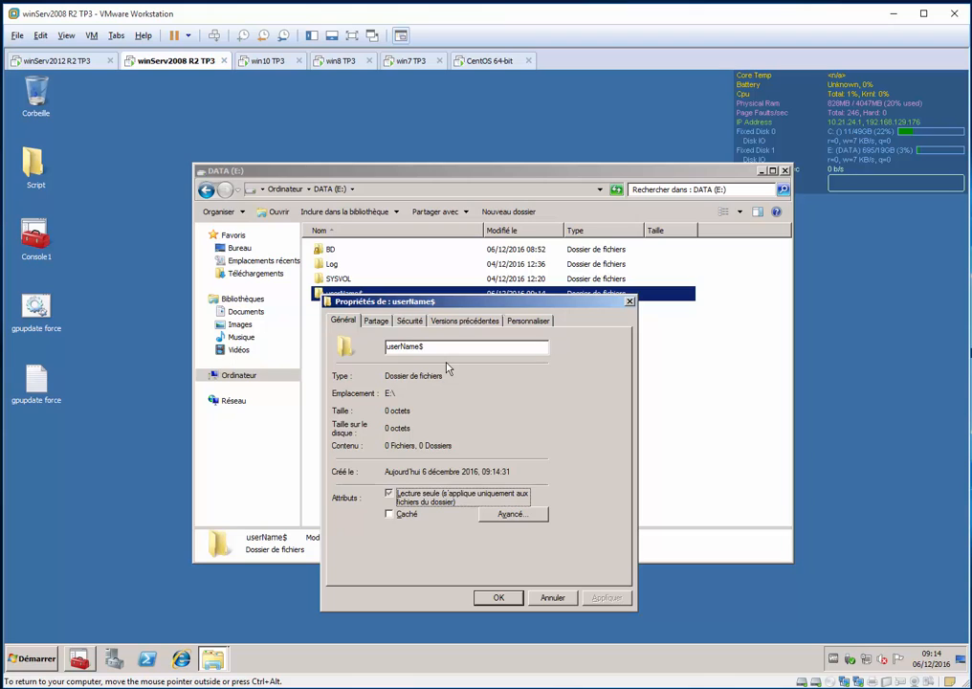
key(ctrl+Tab)
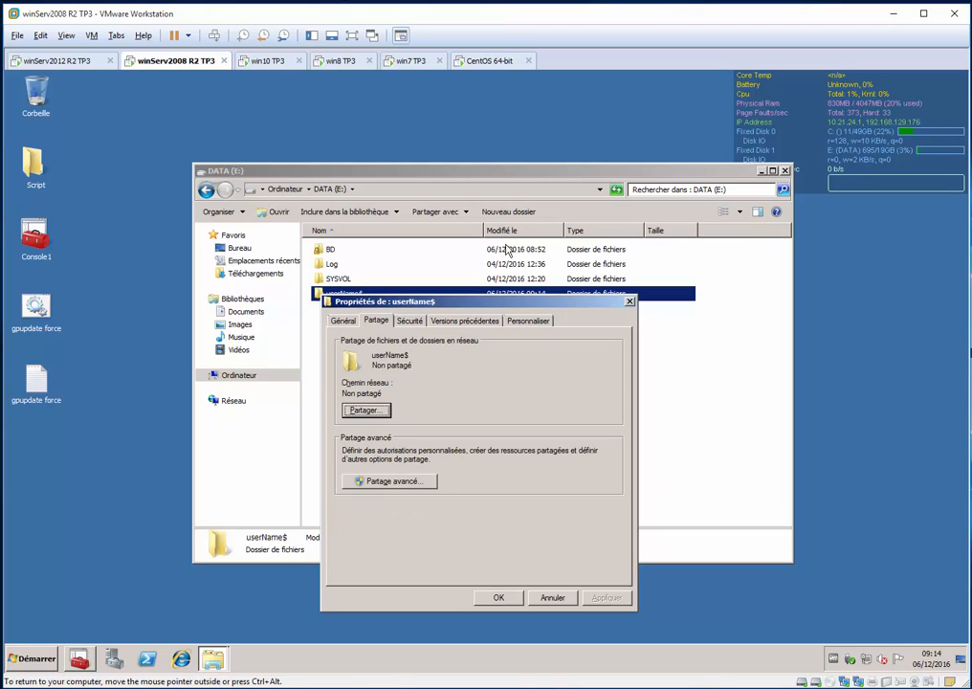
click(362, 486)
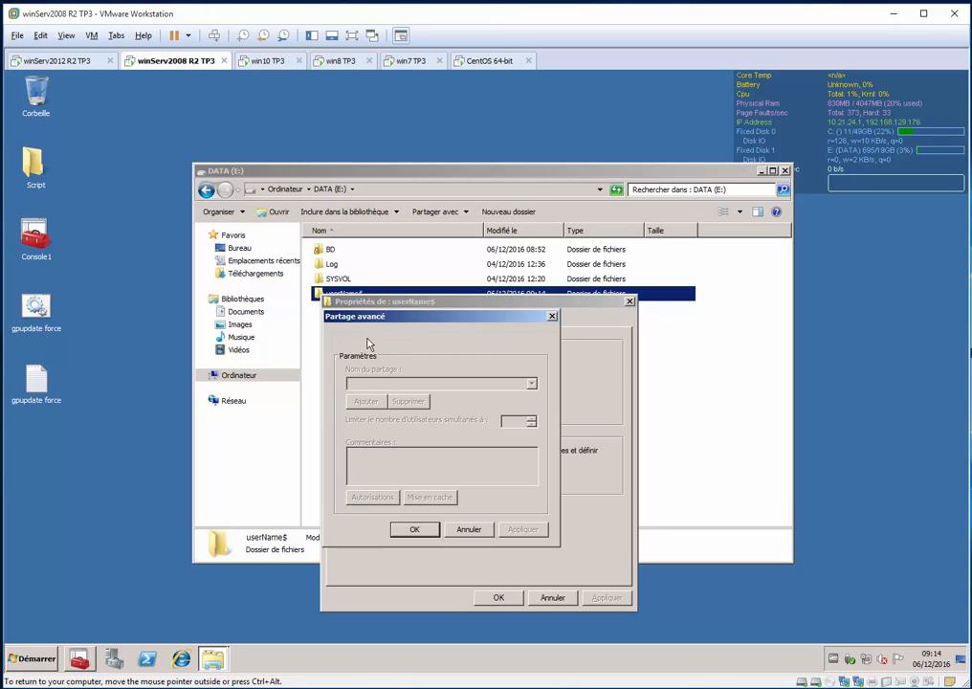
click(369, 340)
Replace Tout le monde in the userName$ share permissions with the Educ-PLUSinc group and allow it Modifier
click(372, 496)
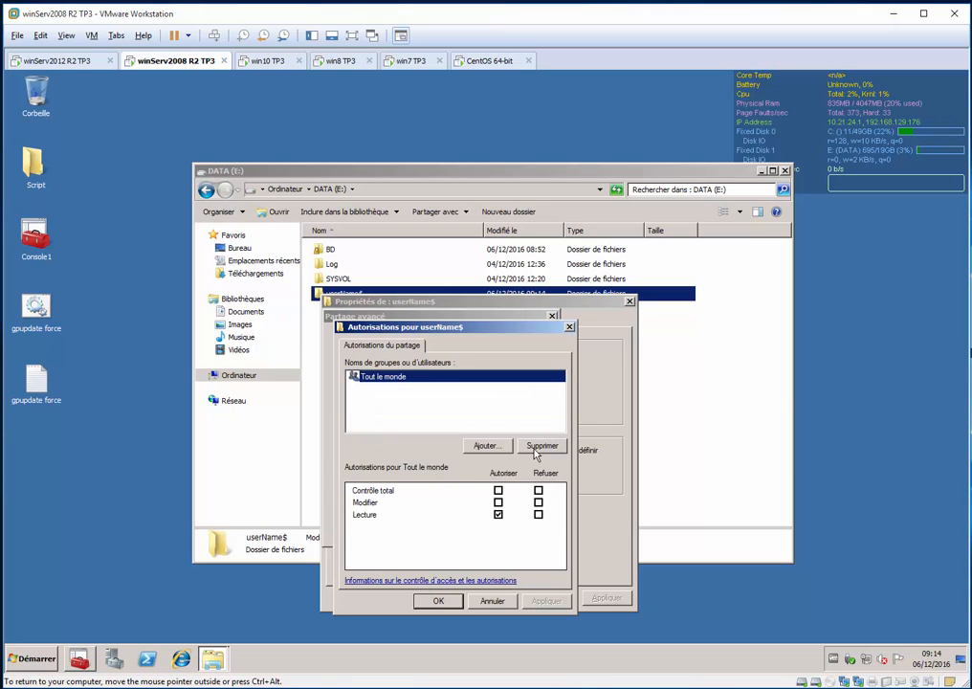
click(485, 446)
text(e)
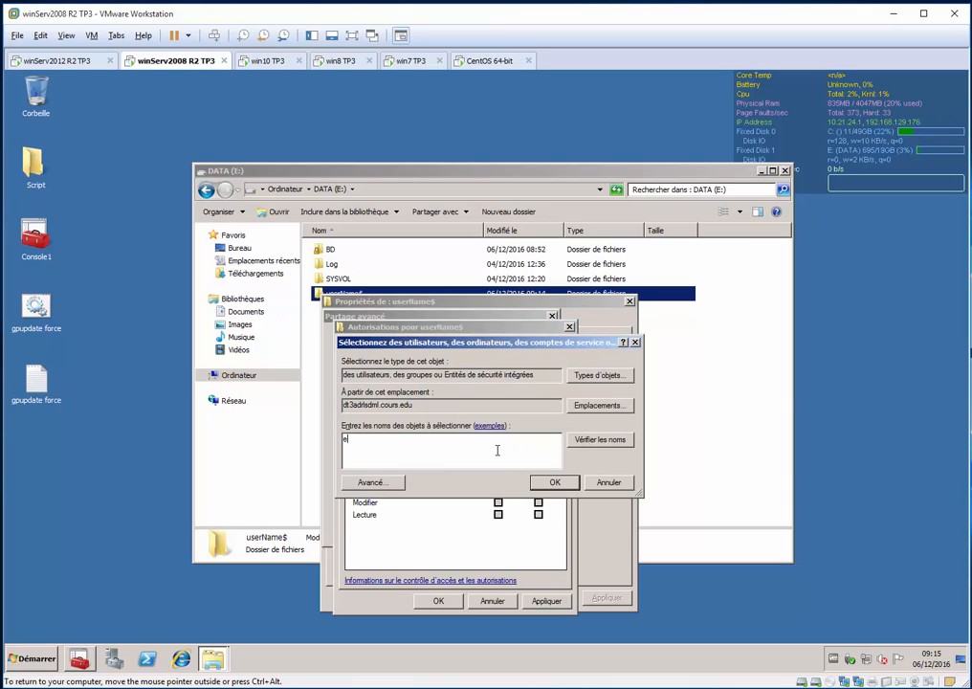
text(duc-plusinc)
key(Return)
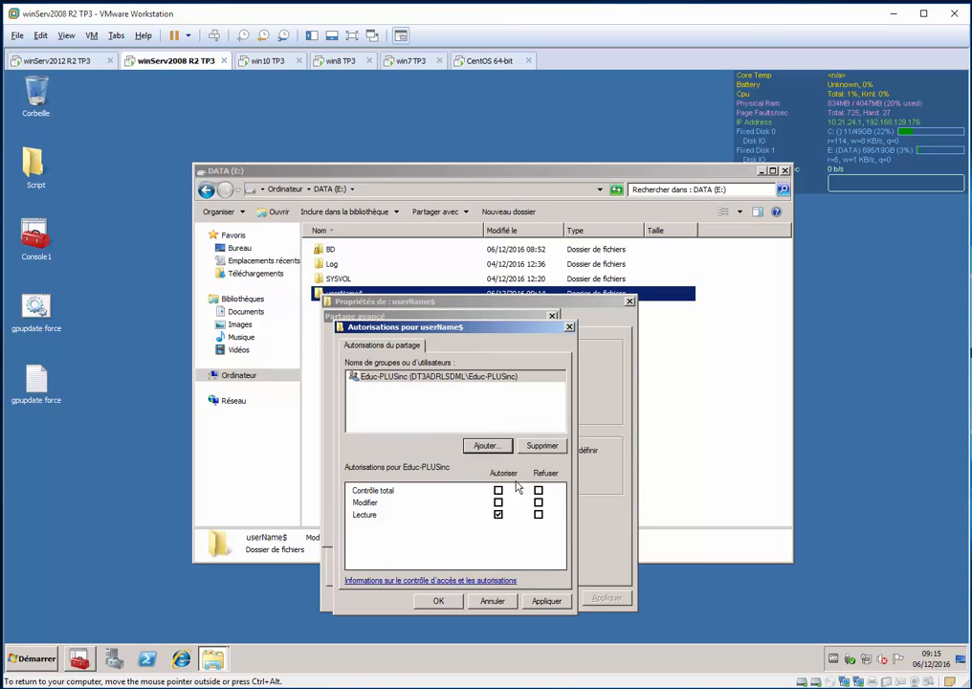
click(498, 501)
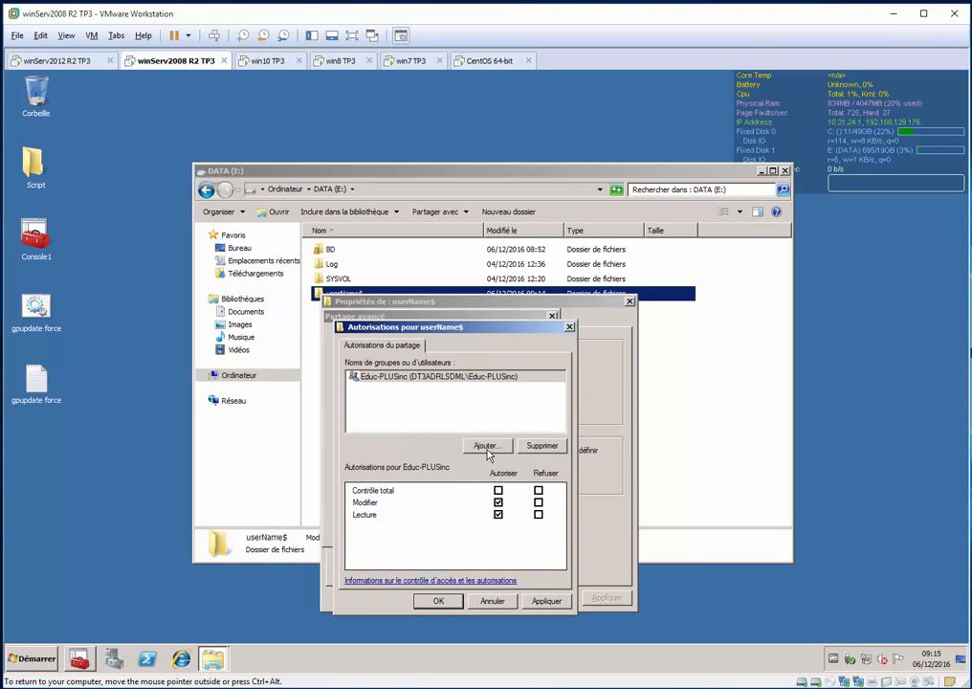
Add Admins du domaine to the share permissions with Contrôle total allowed, and confirm the userName$ sharing settings
click(486, 446)
text(admi)
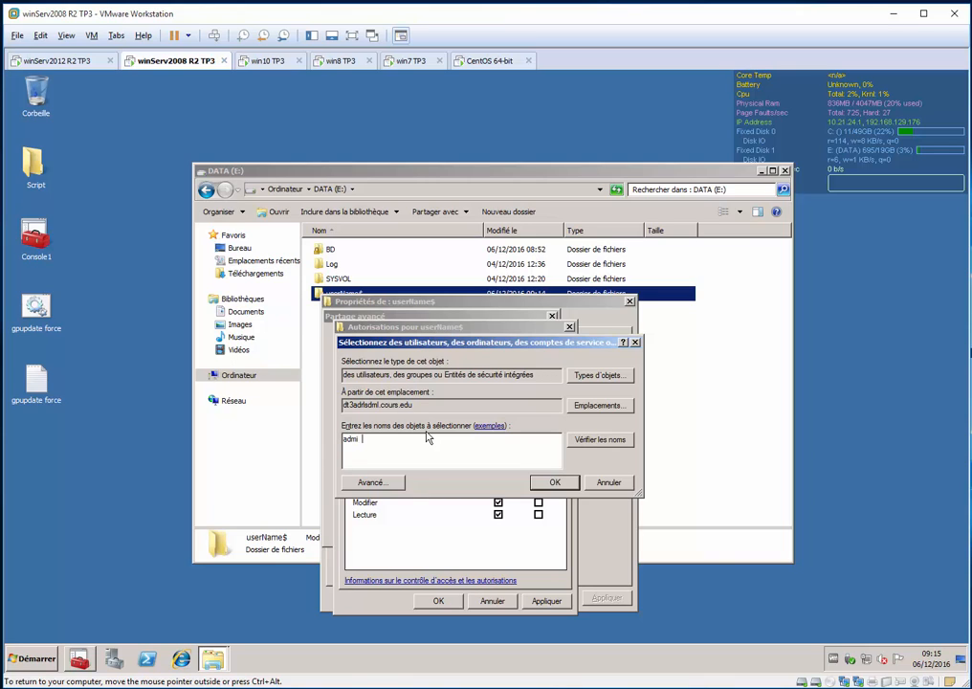
text(n)
key(Return)
key(End)
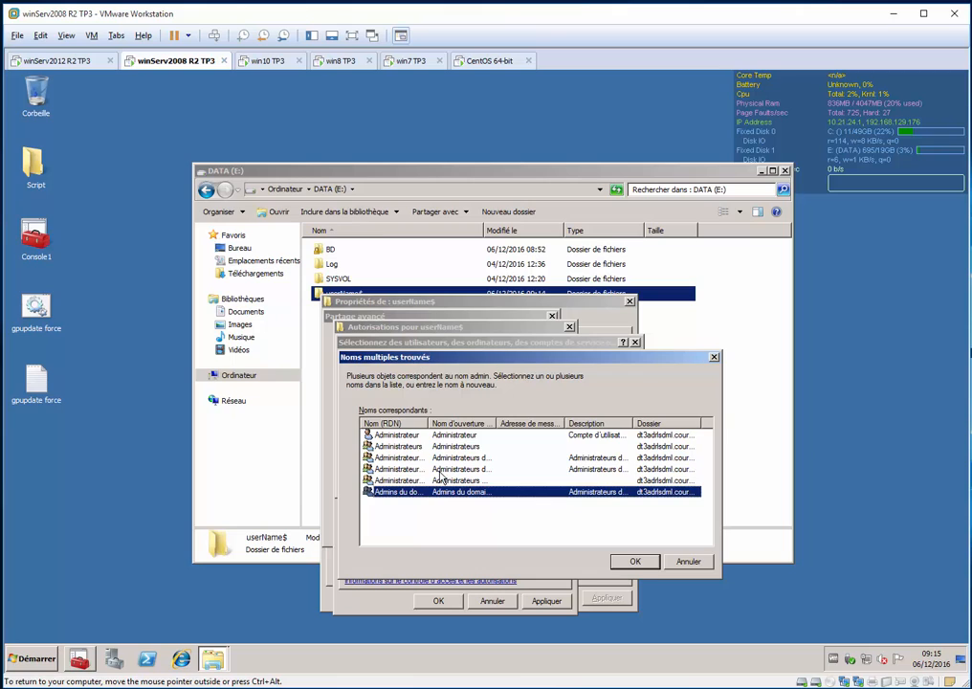
key(Return)
key(Return)
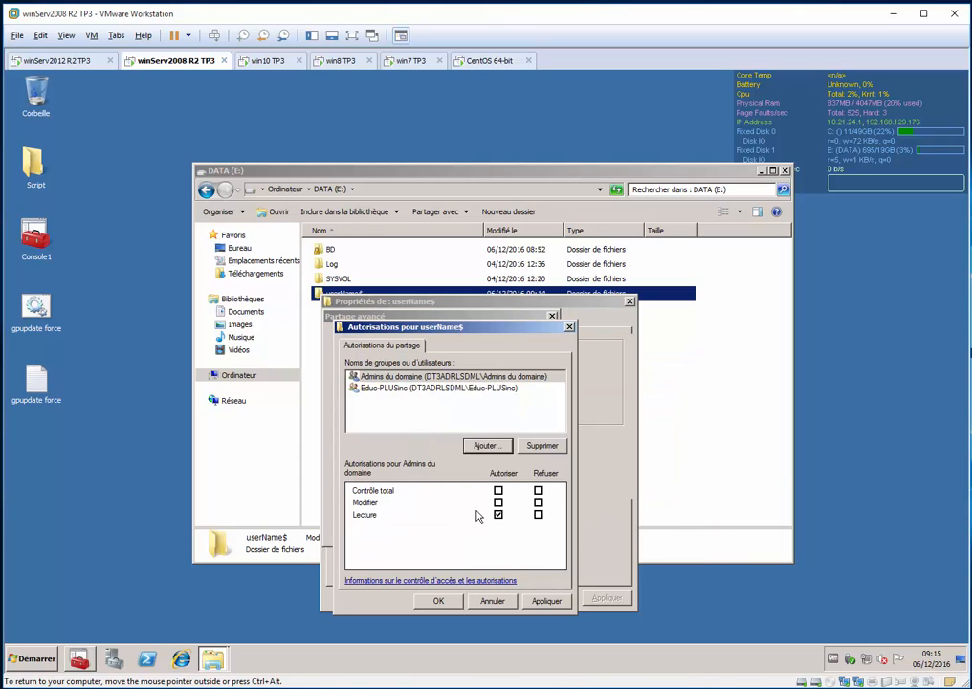
click(499, 491)
click(439, 599)
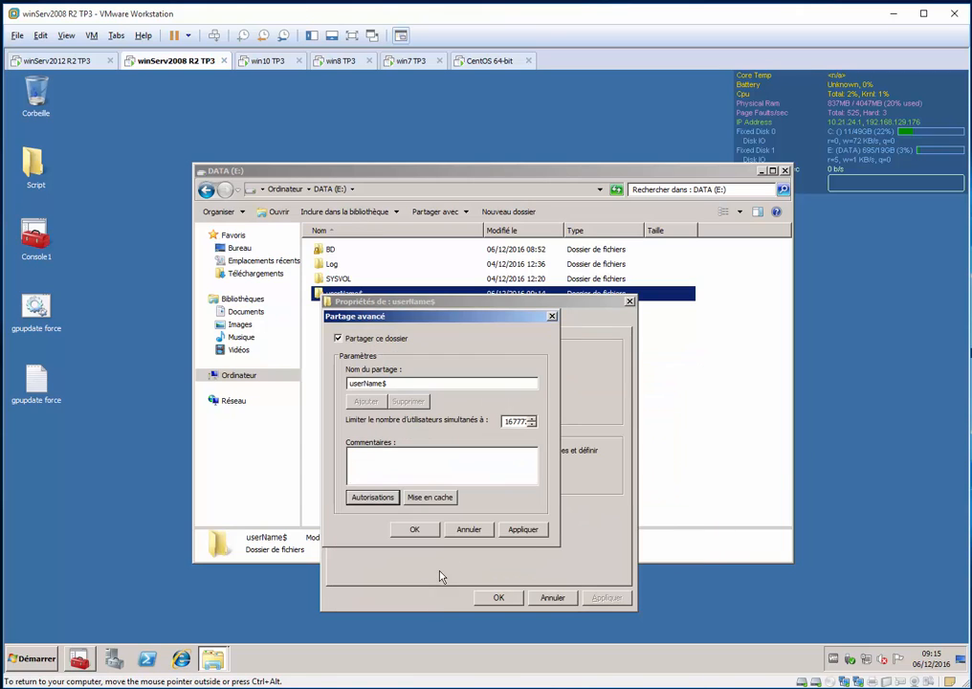
click(424, 534)
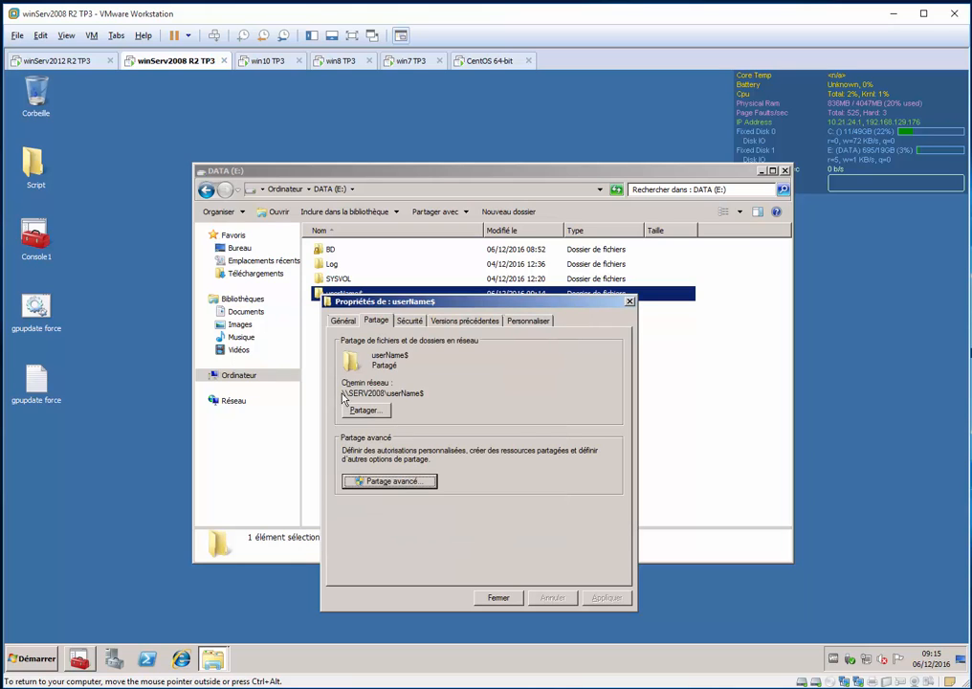
Copy the shared folder's network path \\SERV2008\userName$ and close the DATA (E:) window
drag(343, 392, 445, 396)
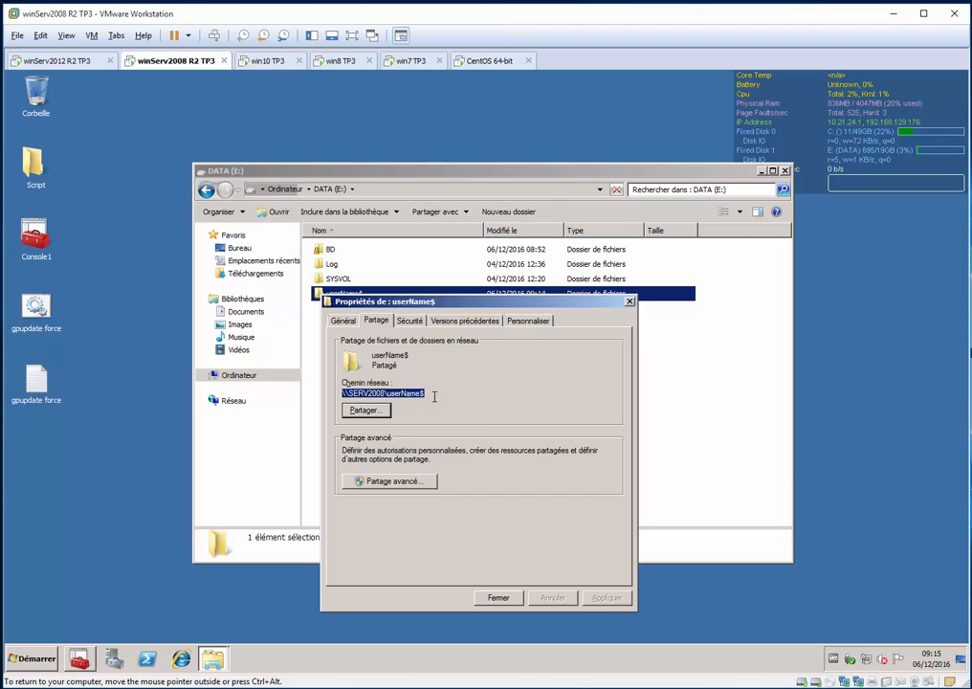
right_click(387, 397)
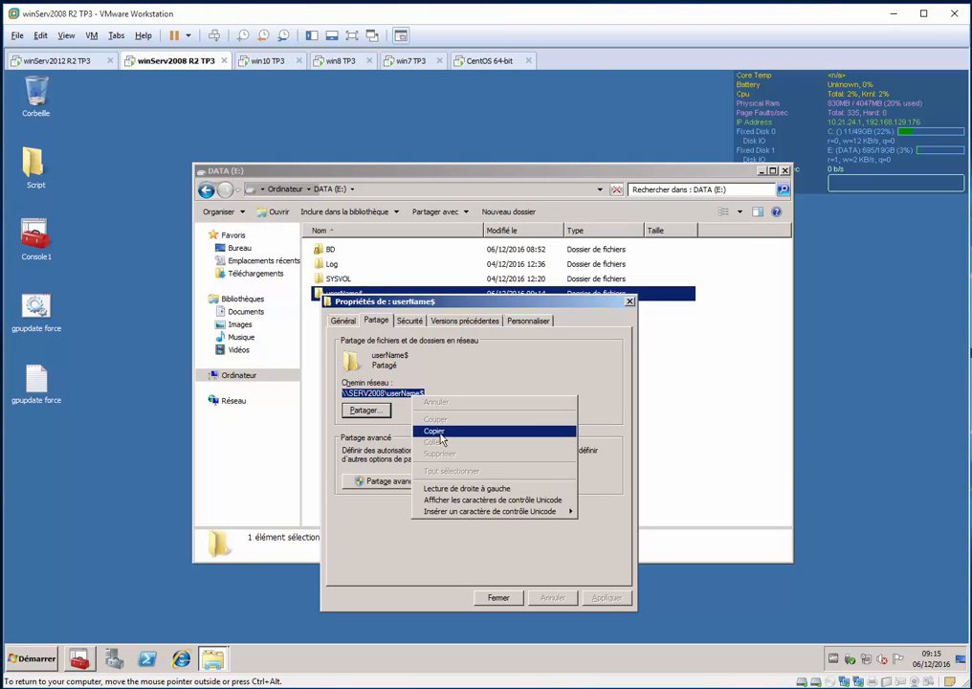
click(443, 430)
click(693, 434)
key(alt+F4)
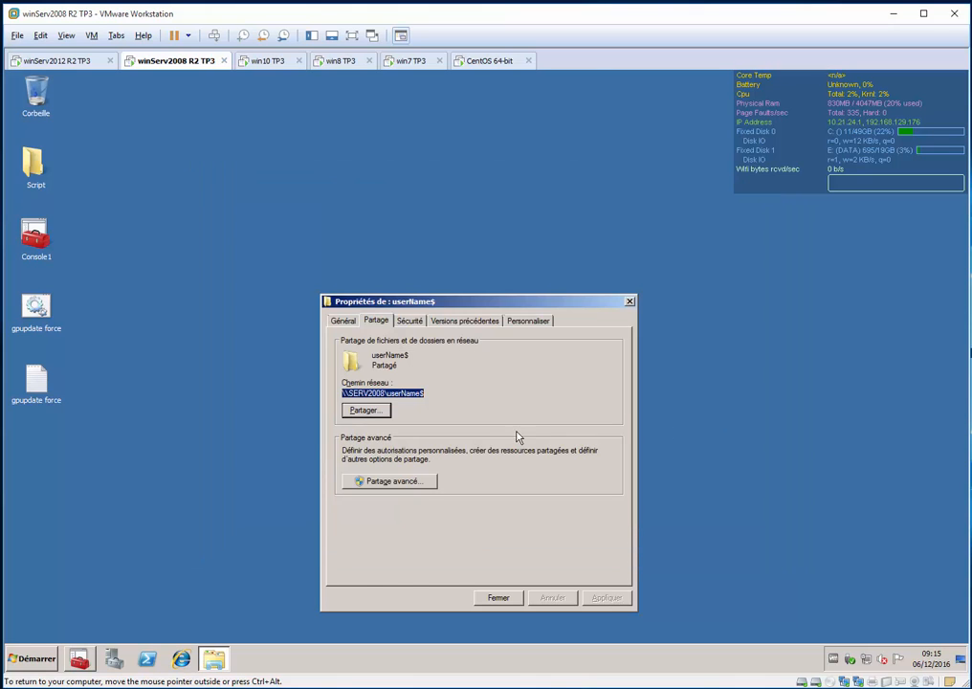
click(280, 446)
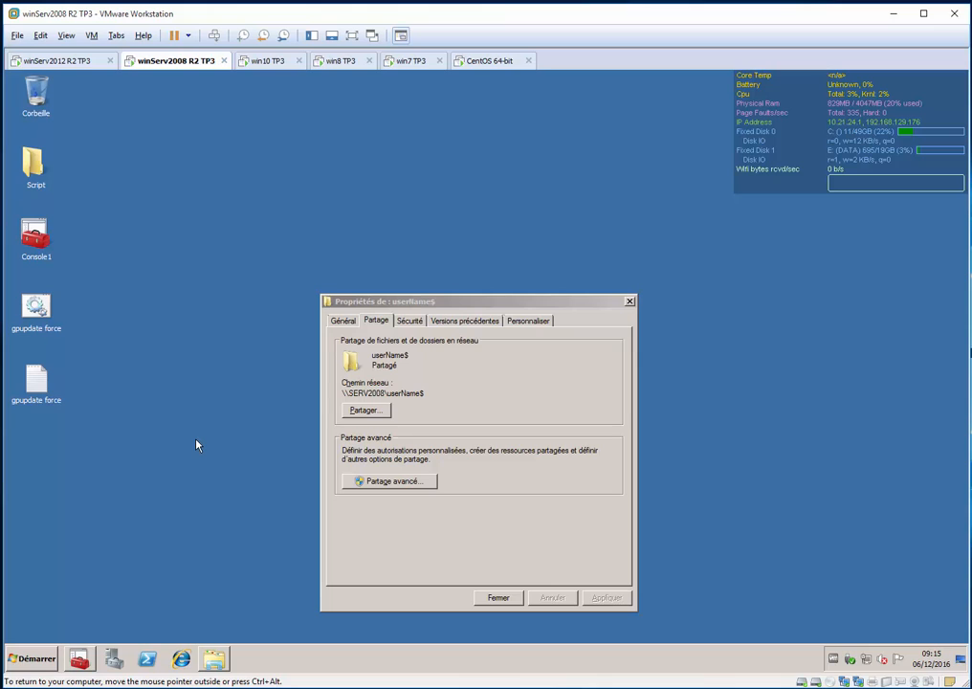
Run mmc to open an empty management console
key(super+r)
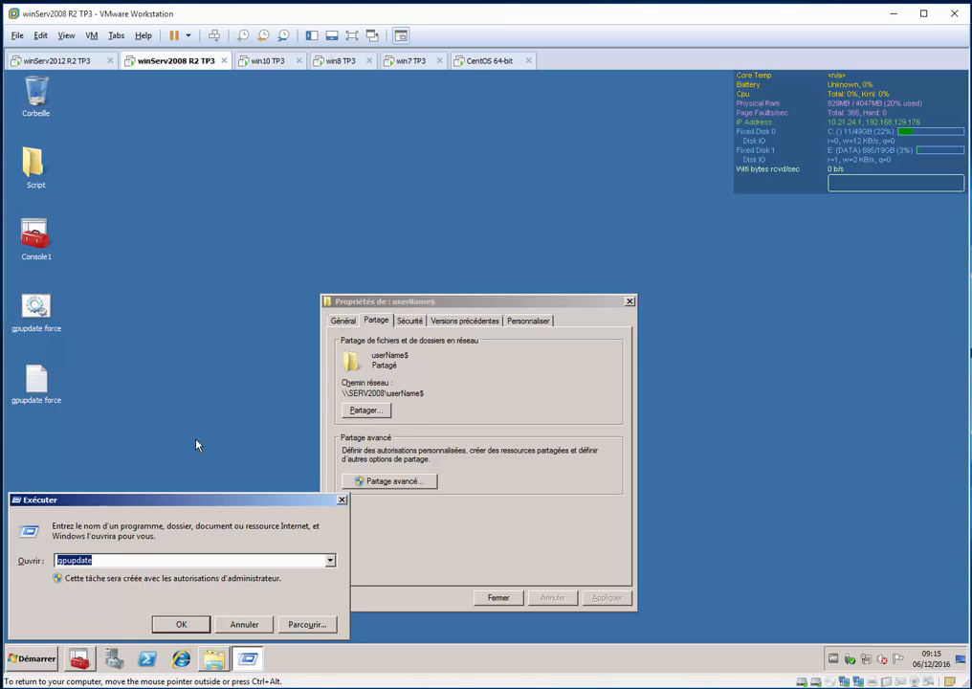
text(mmc)
key(Return)
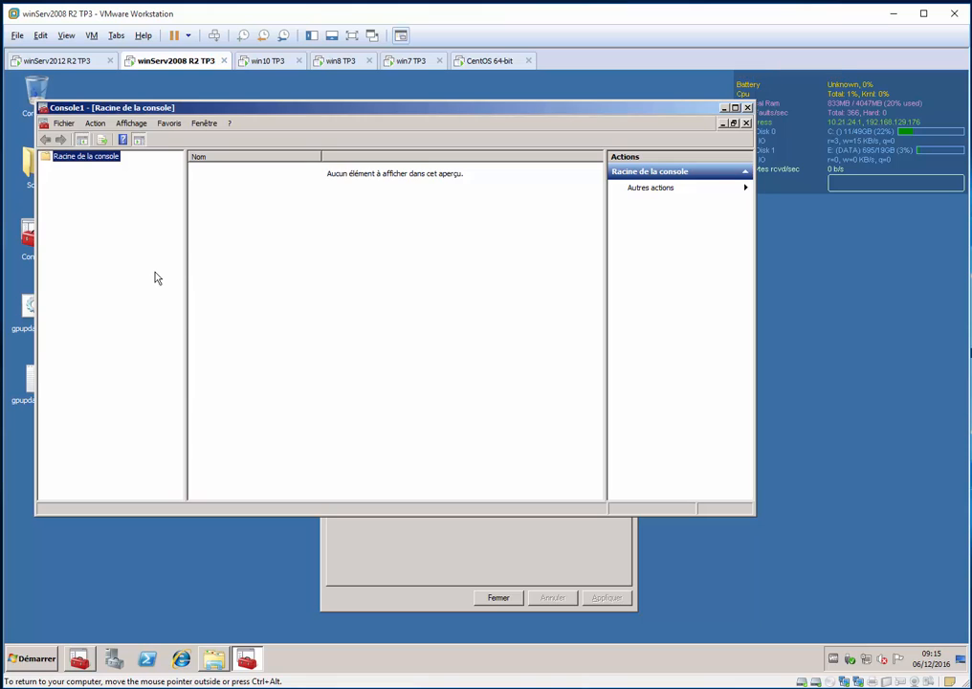
Add the Gestion des stratégies de groupe snap-in to the empty console
key(ctrl+m)
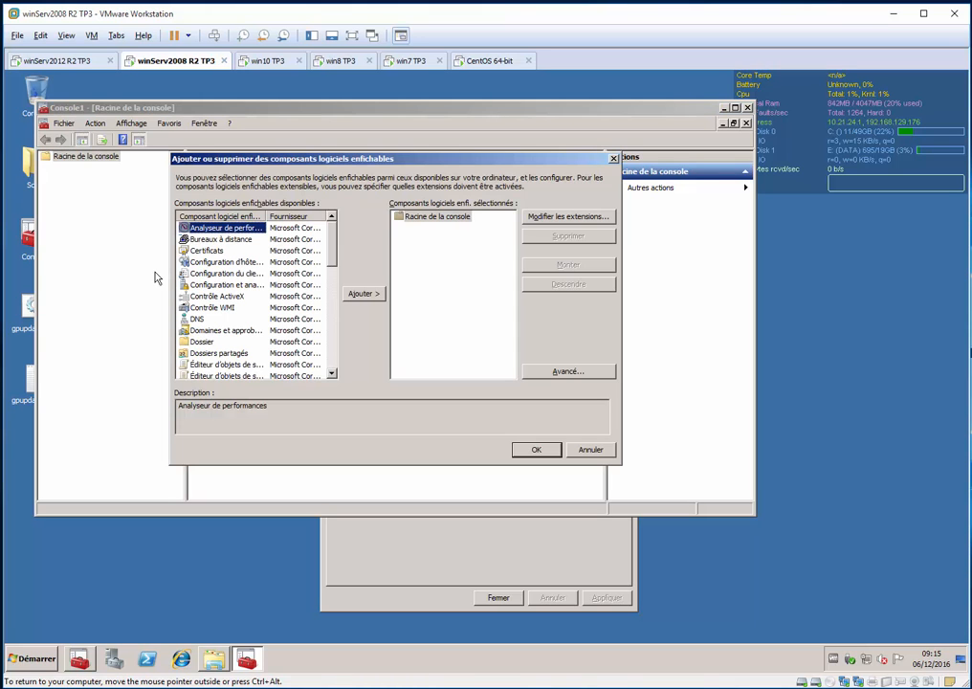
key(Down)
key(Down)
key(Down)
key(Down)
key(Down)
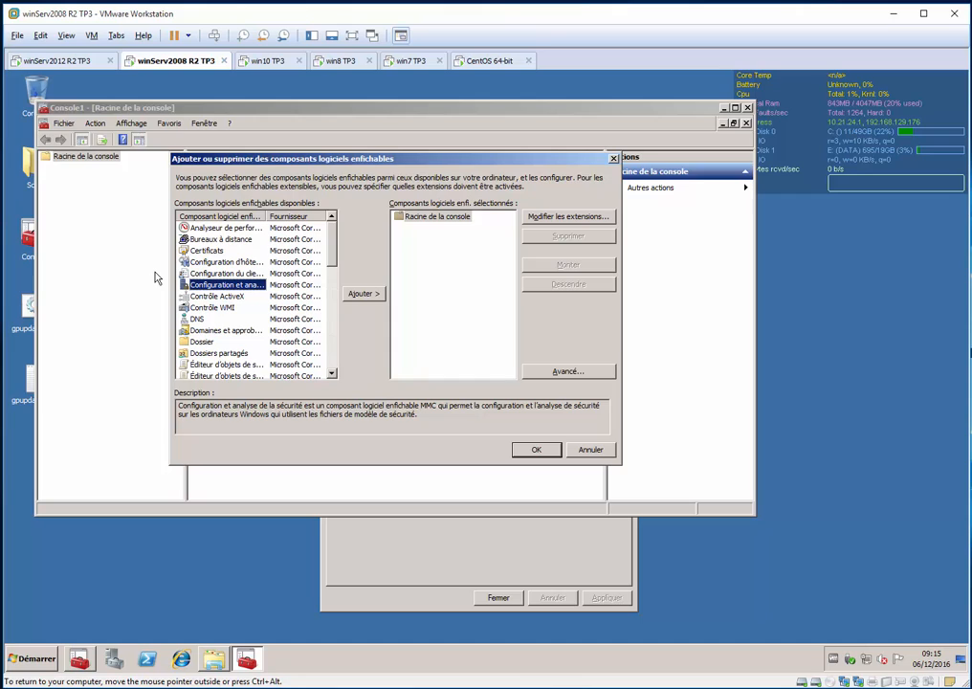
key(g)
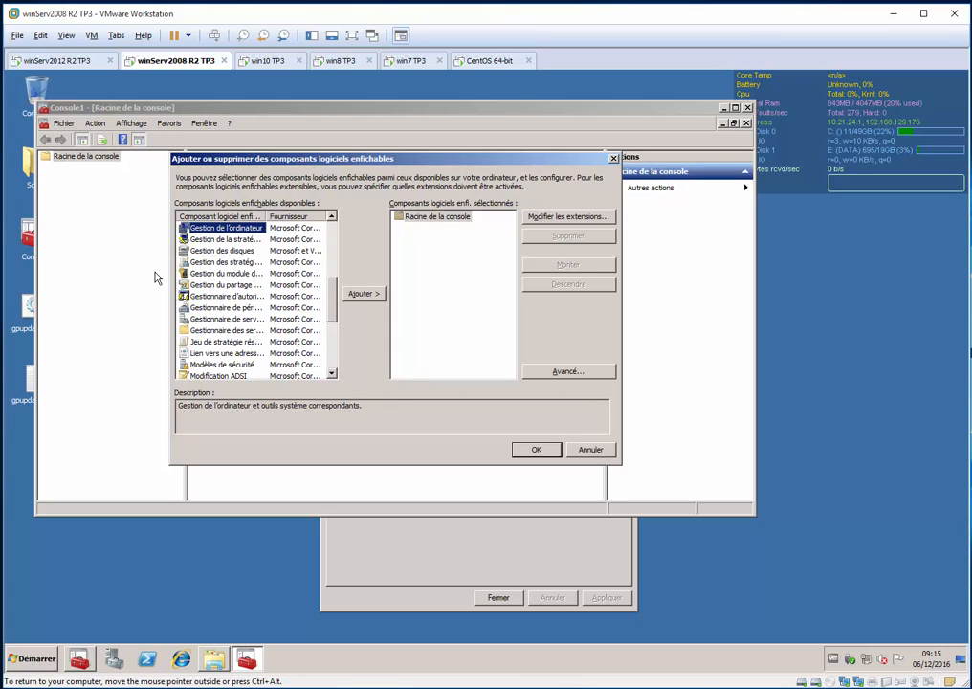
key(Down)
key(Down)
key(Down)
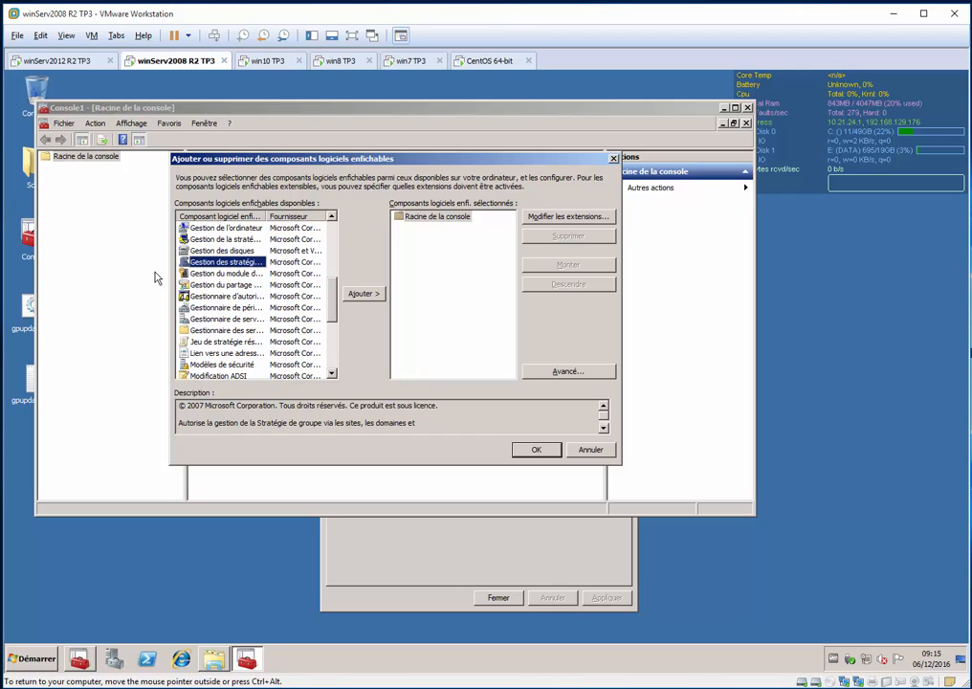
key(alt+a)
key(Return)
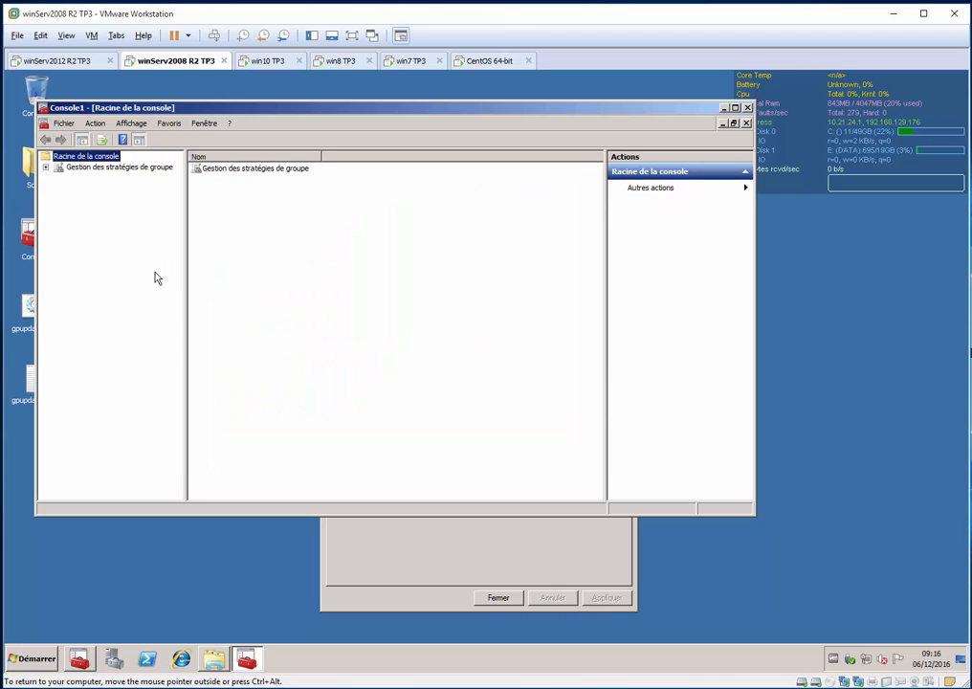
Expand the dt3adrlsdml.cours.edu forest and domain in the console tree down to the EDUC-PLUSinc organizational unit
key(Down)
key(Right)
key(Down)
key(Right)
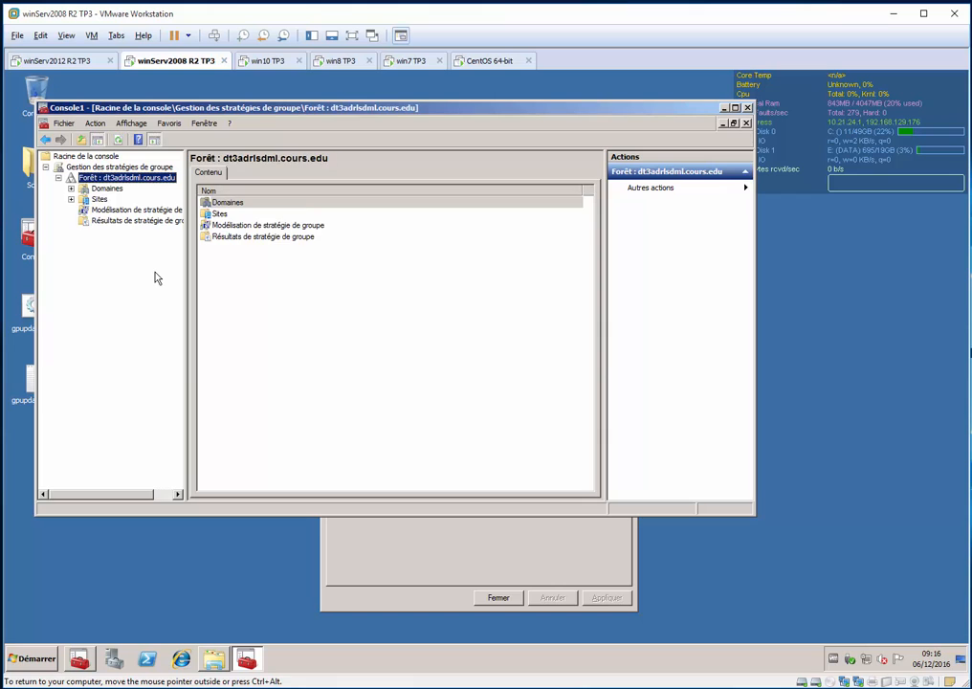
key(Down)
key(Right)
key(Down)
key(Right)
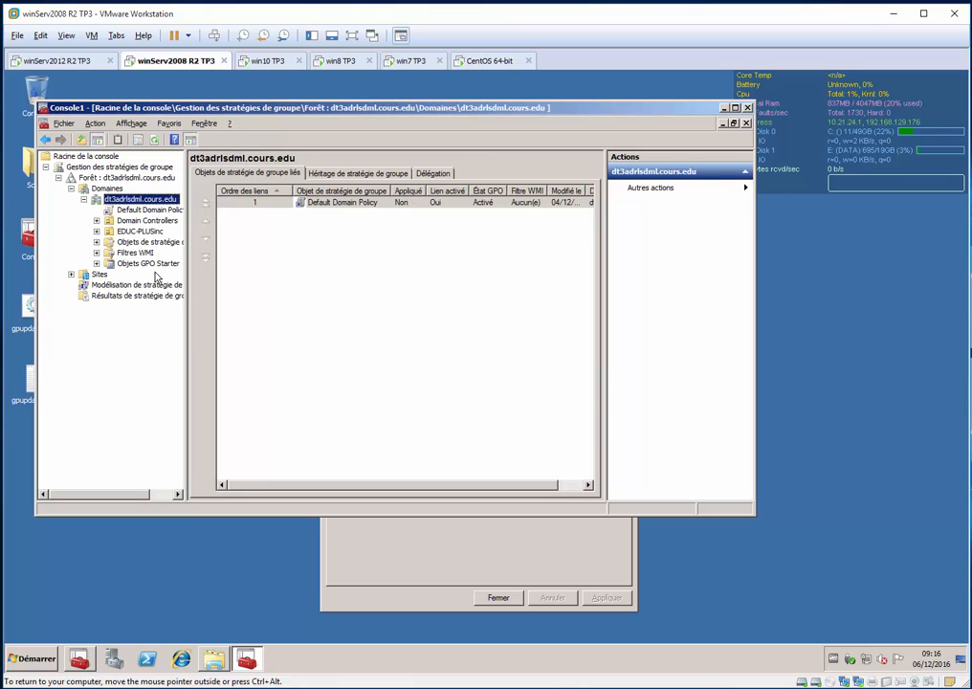
key(Down)
key(Down)
key(Down)
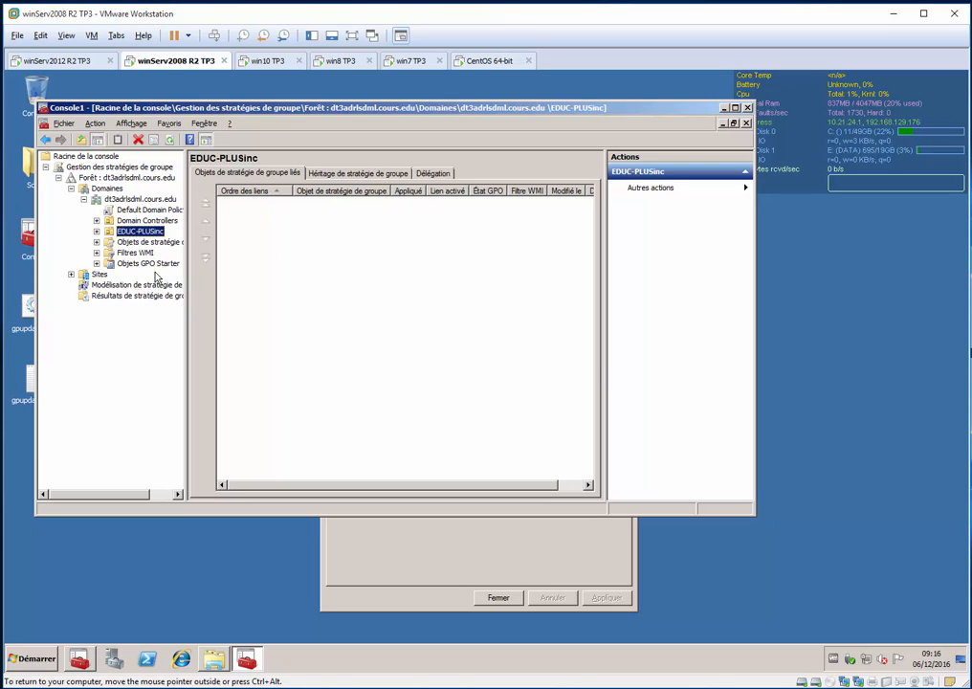
key(Right)
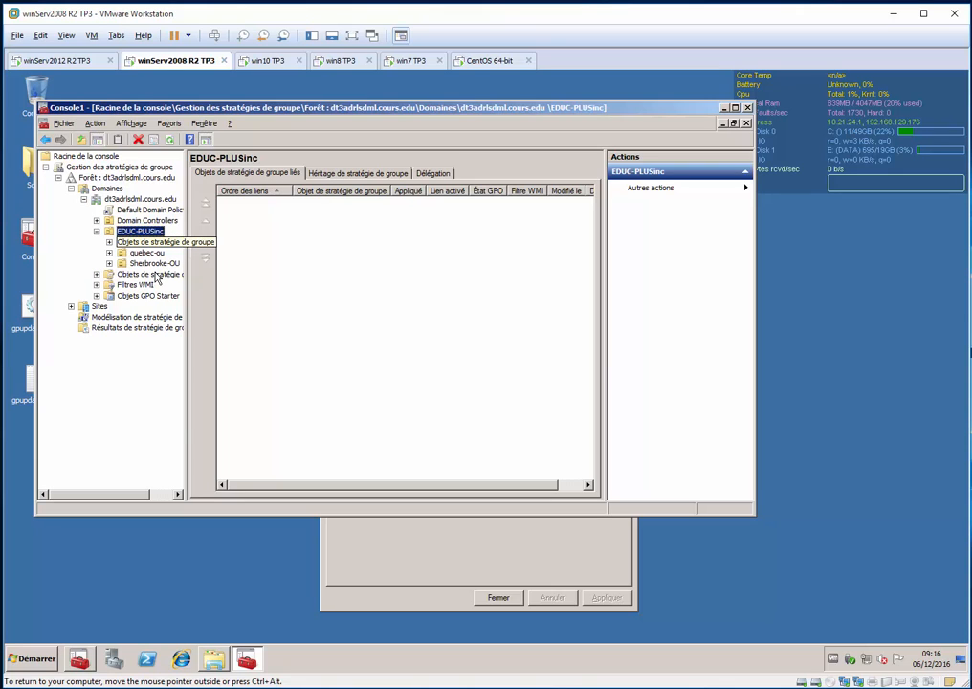
Create a GPO named Mappage userName linked to the EDUC-PLUSinc organizational unit and select it
key(shift+F10)
key(Down)
key(Return)
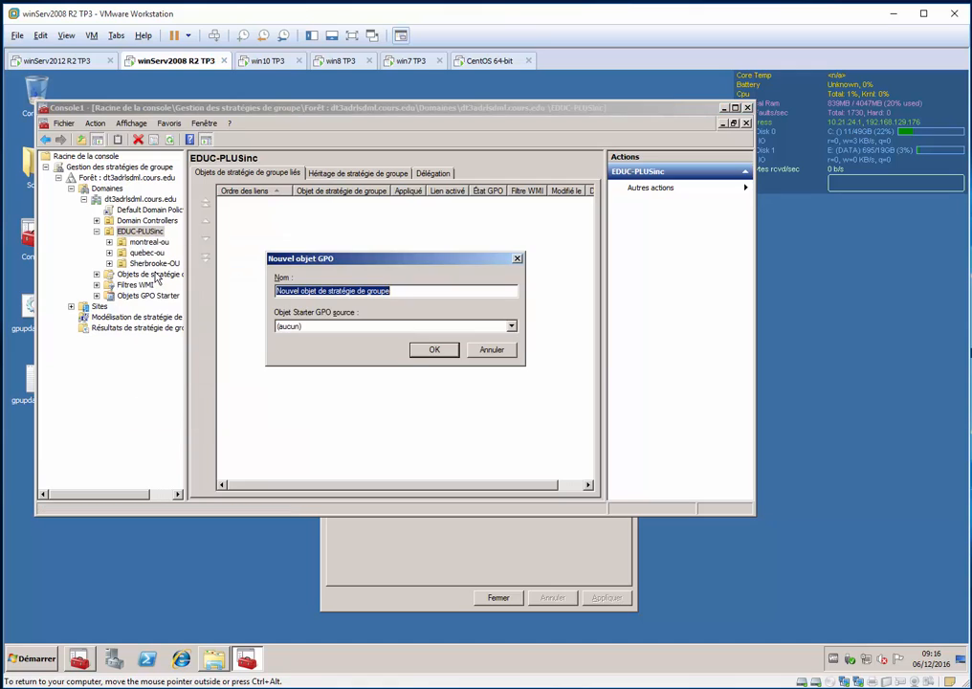
text(Ma)
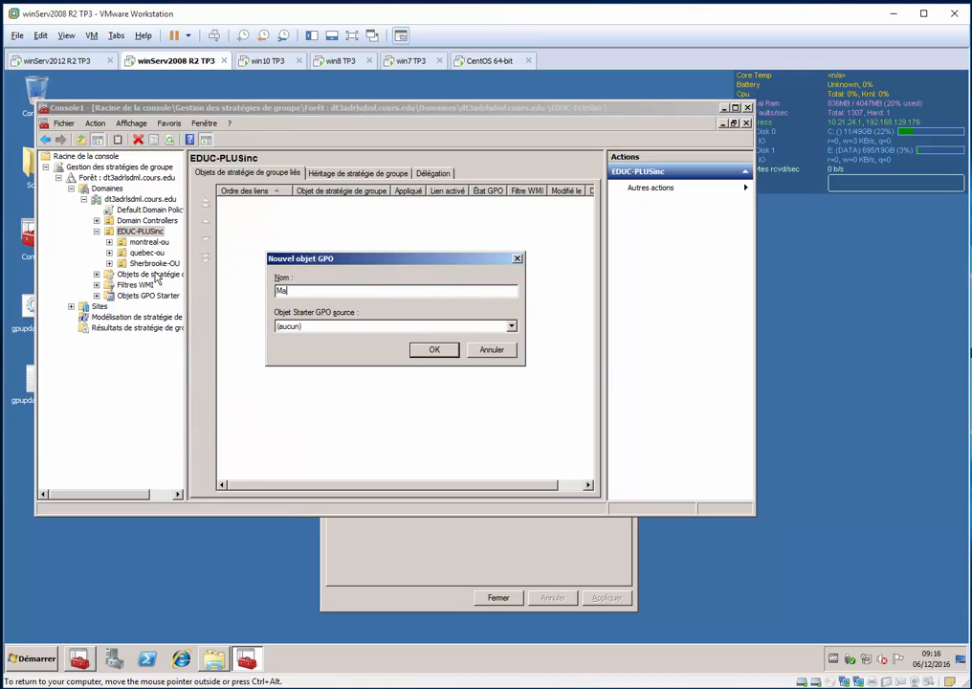
text(ppage userName)
key(Return)
key(Down)
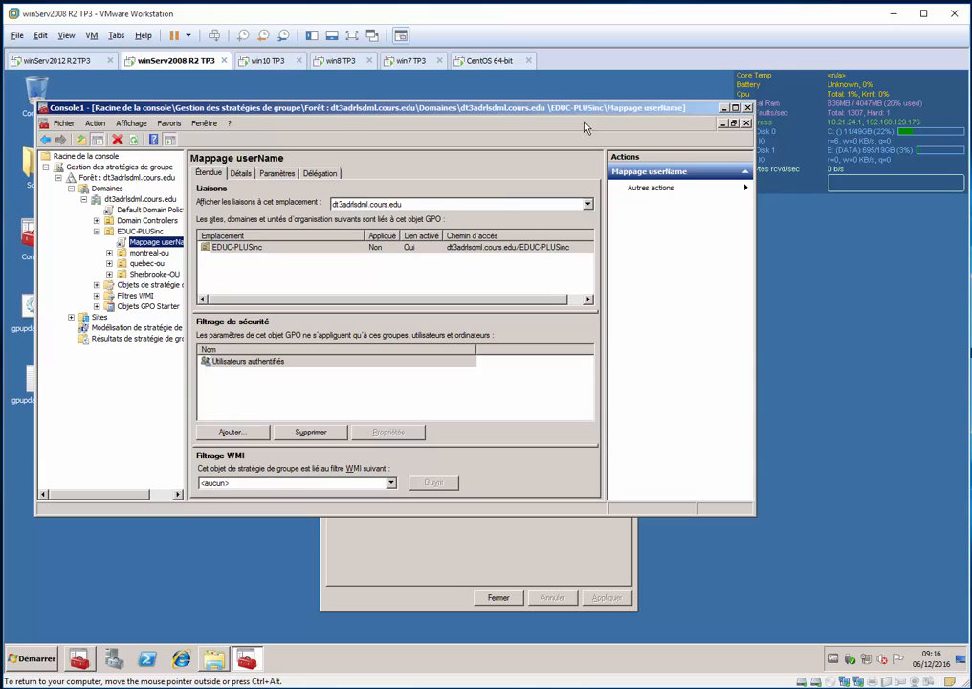
Hide the console's Volet d'actions and widen the tree pane so the full policy names fit
click(146, 126)
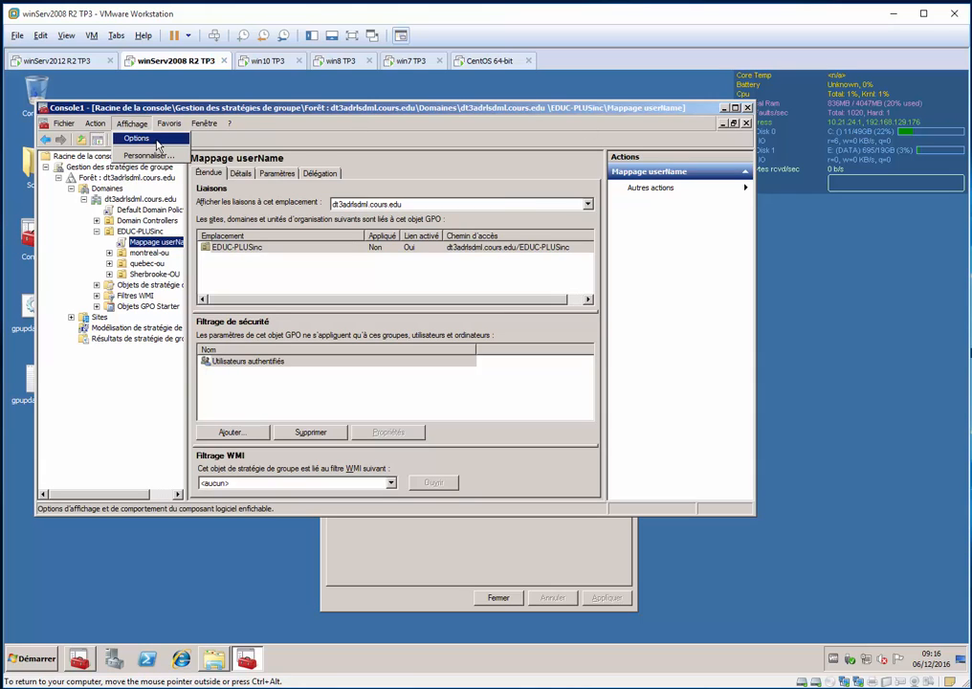
click(144, 154)
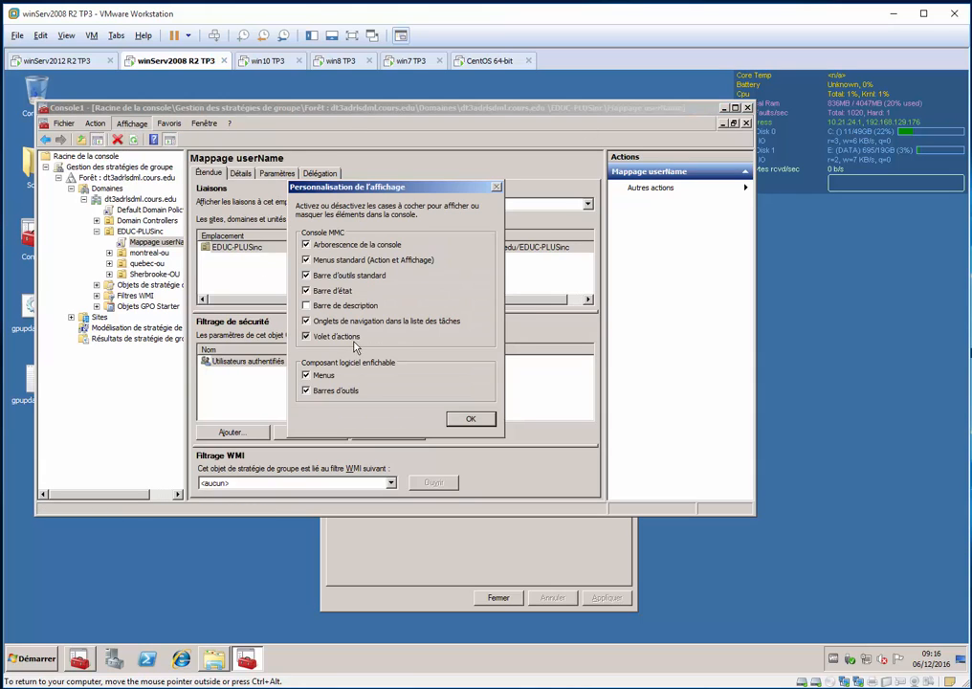
click(307, 335)
click(463, 421)
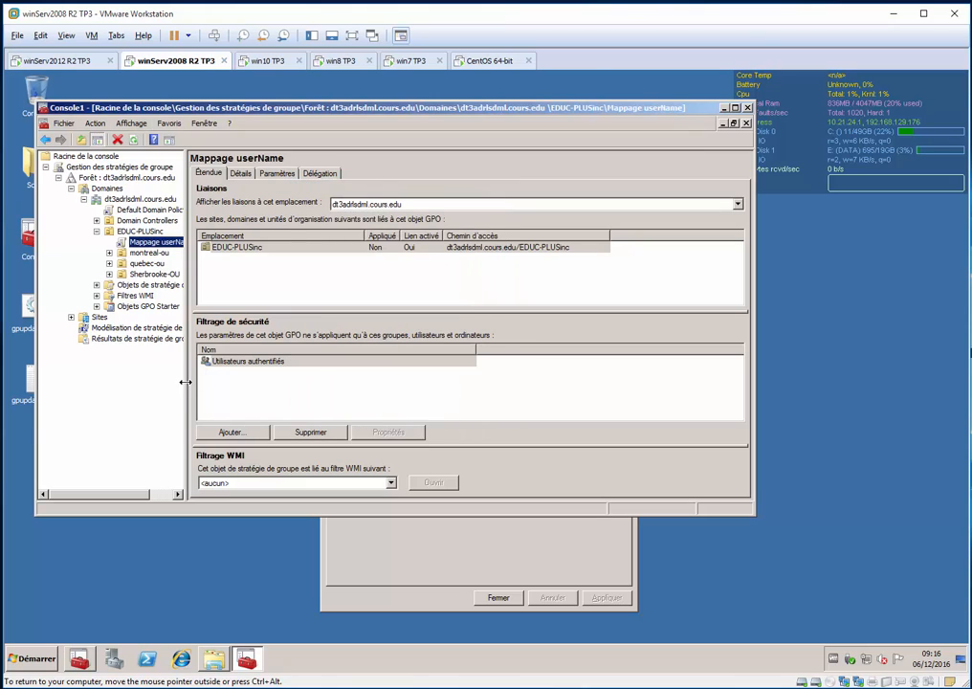
drag(186, 379, 236, 388)
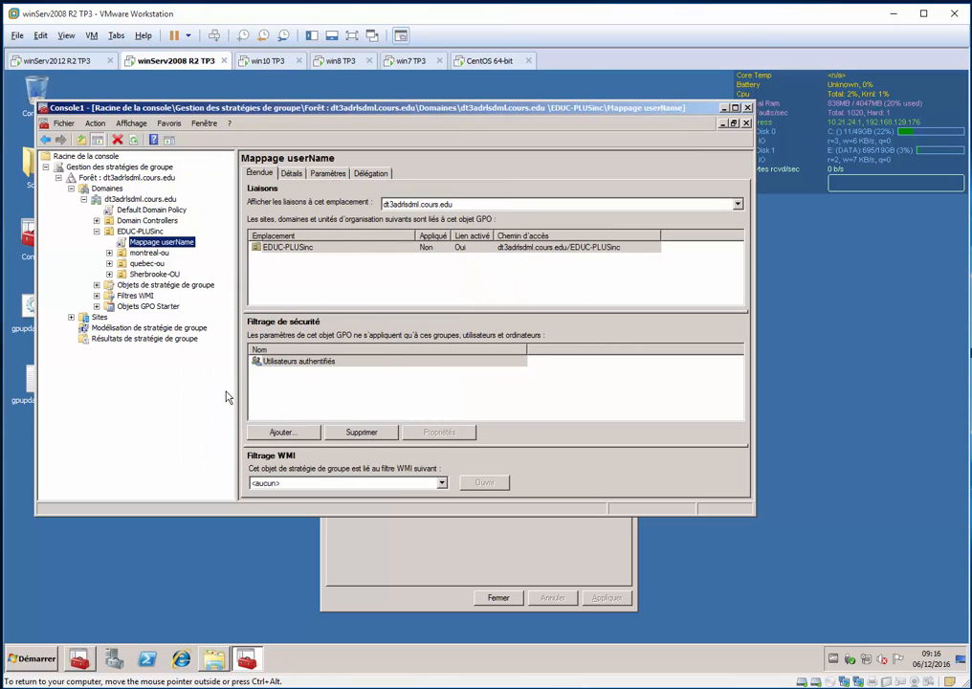
Edit the Mappage userName GPO and go to Dossiers under the user configuration's Préférences, Paramètres Windows
key(shift+F10)
key(Down)
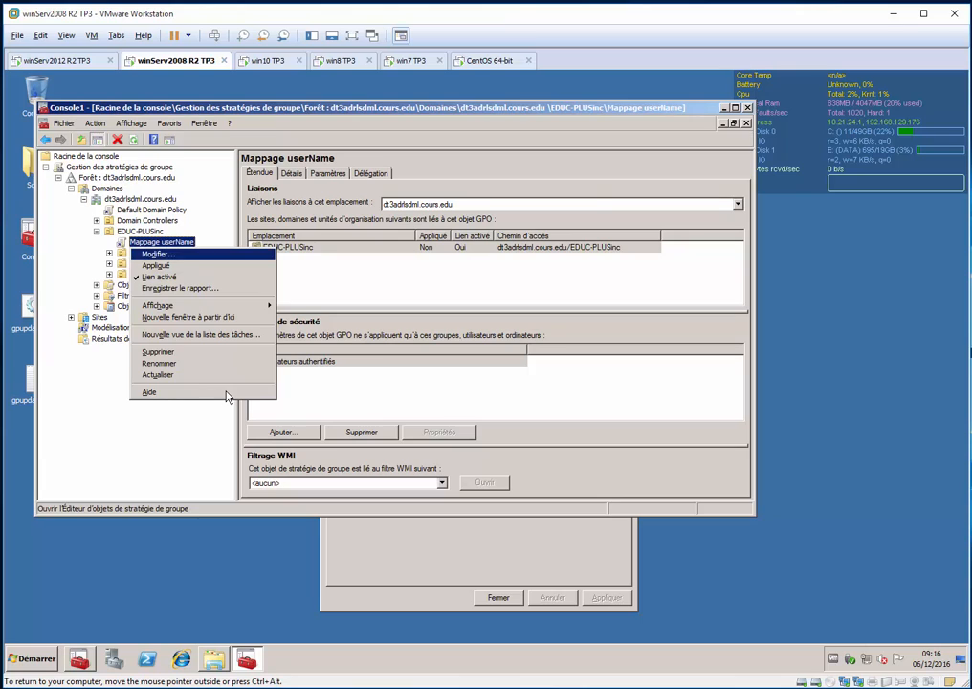
key(Return)
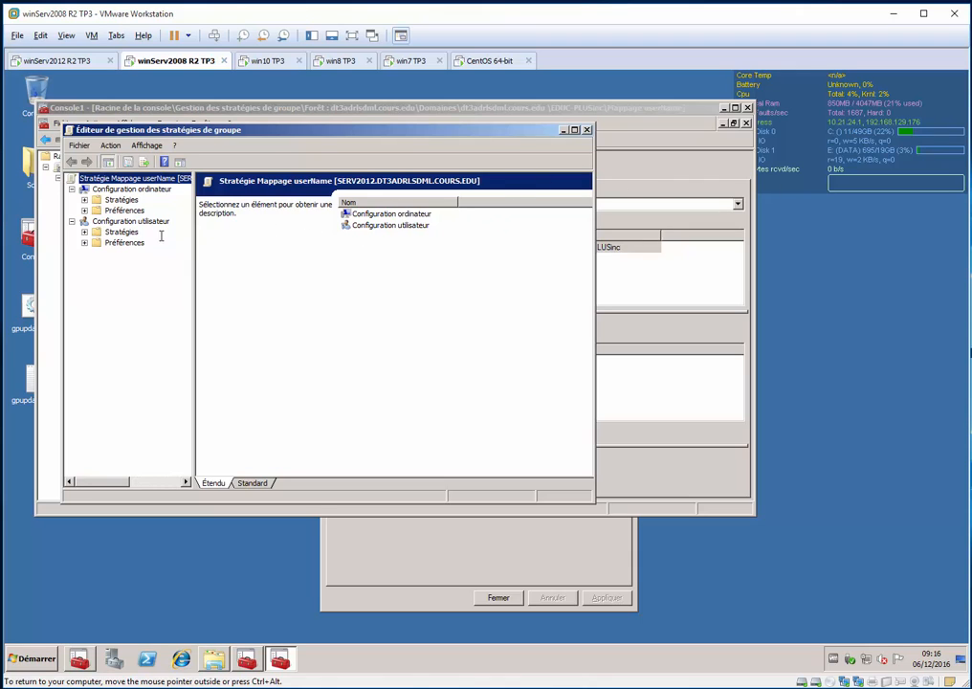
click(122, 243)
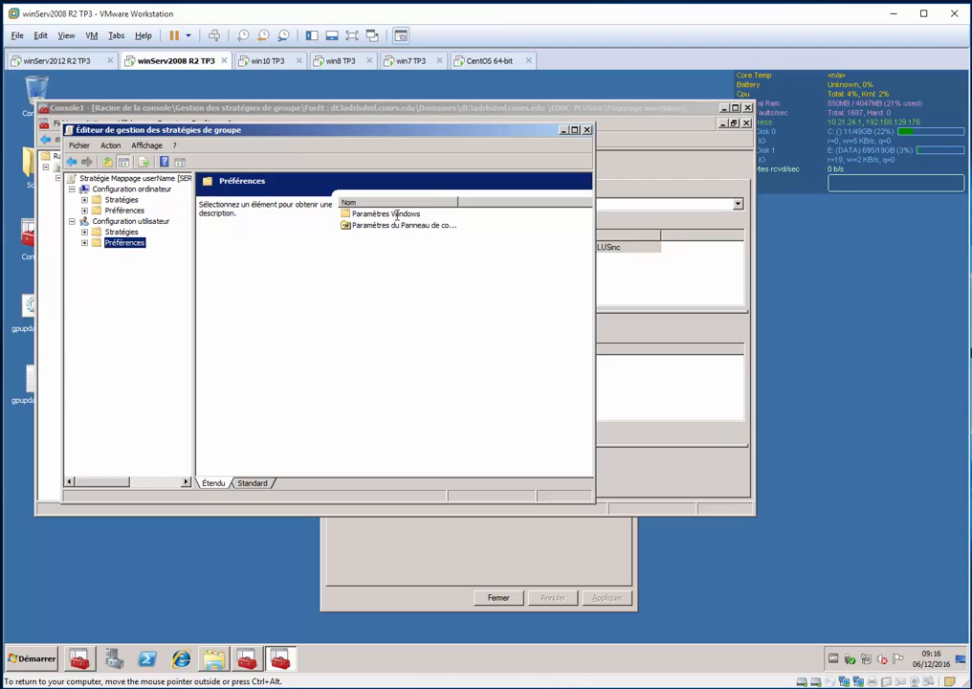
double_click(397, 215)
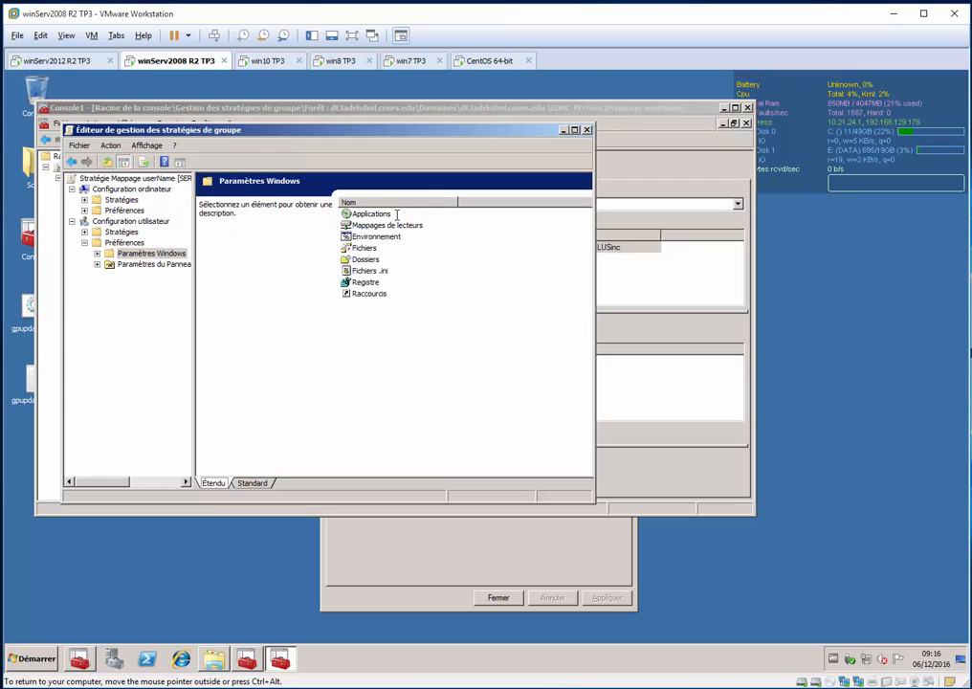
click(365, 260)
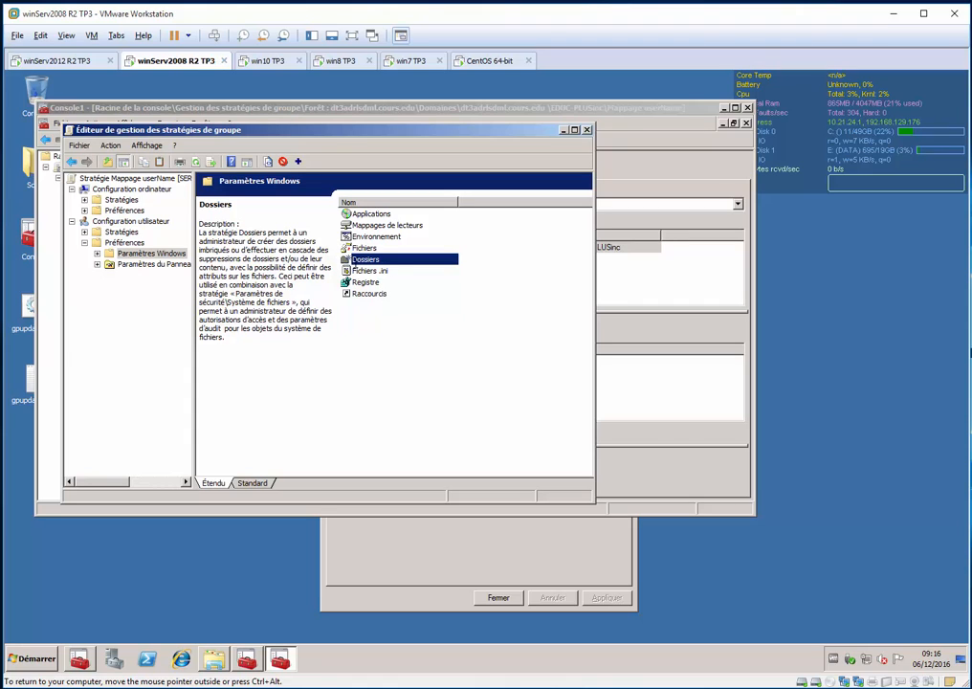
double_click(354, 261)
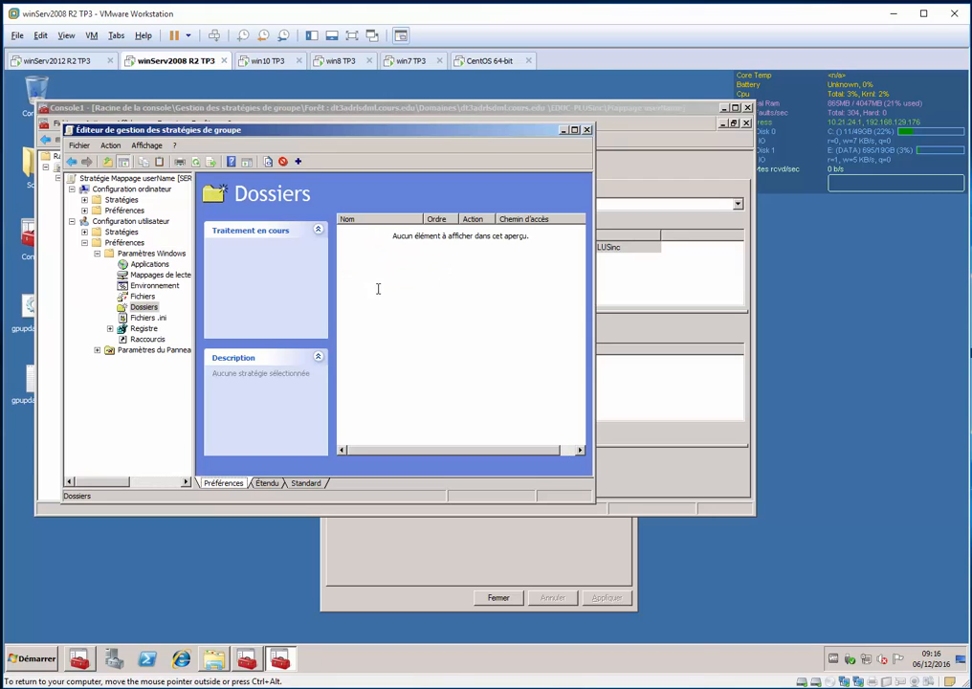
Start a new Dossier preference item with the action Créer and the Archiver attribute turned off
right_click(371, 277)
mouse_move(402, 283)
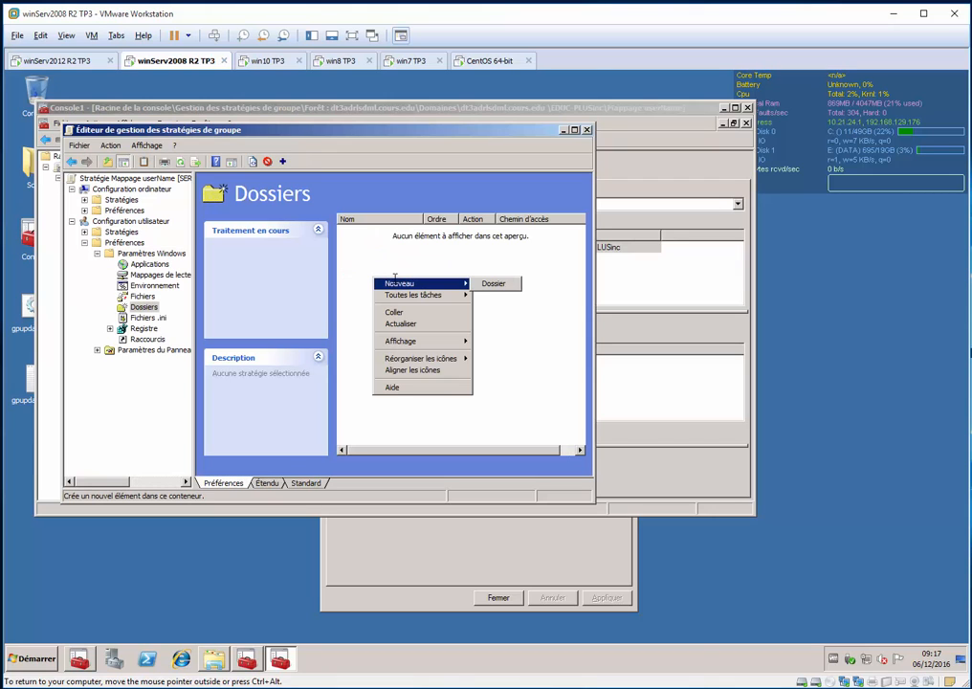
click(490, 284)
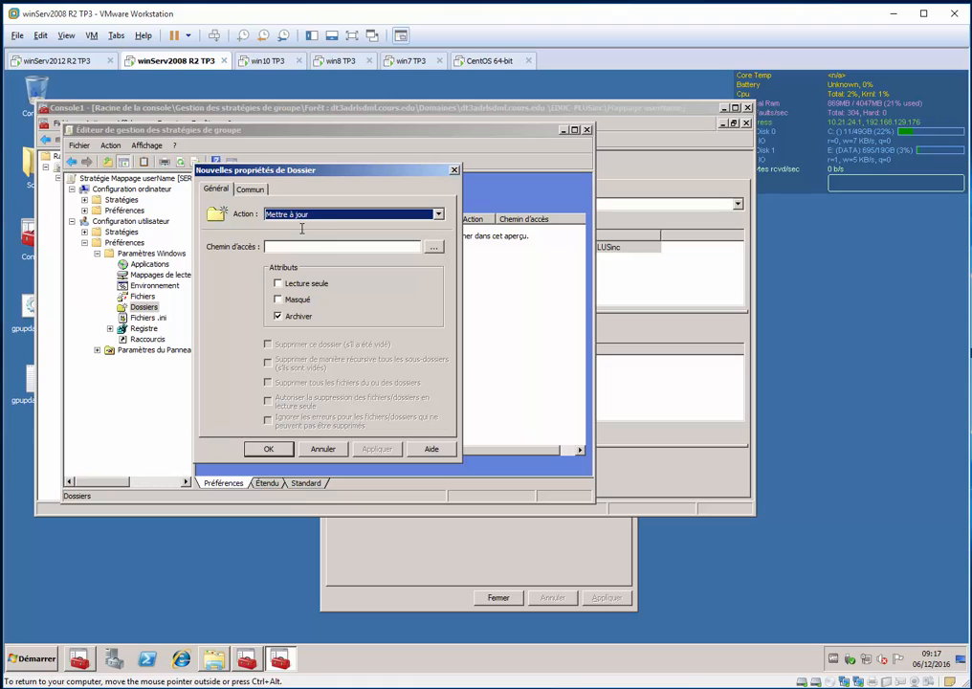
scroll(298, 216, up, 2)
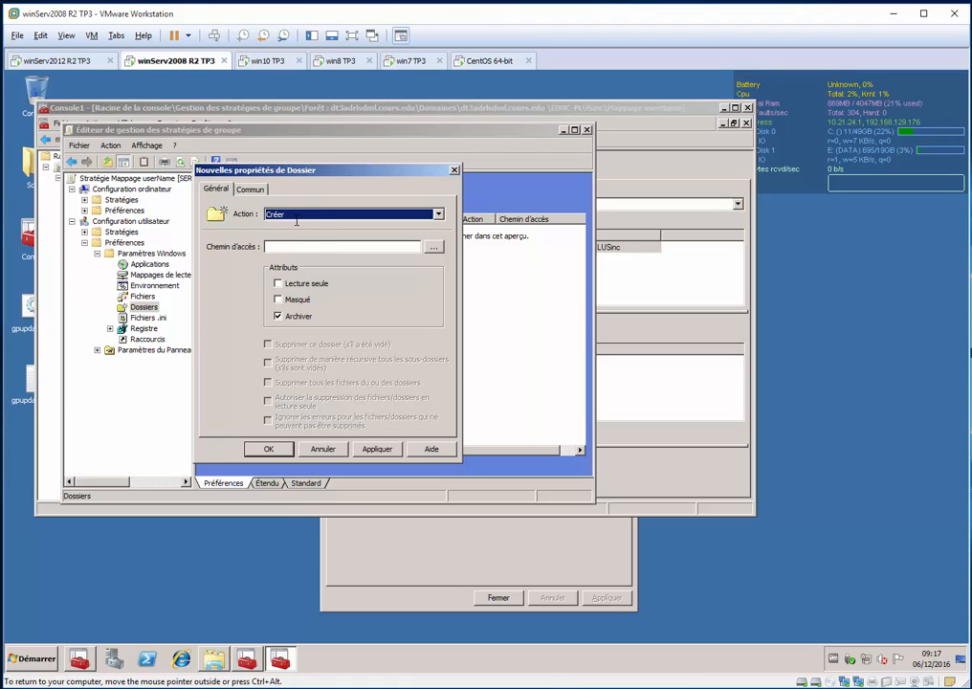
click(438, 213)
click(437, 213)
click(306, 246)
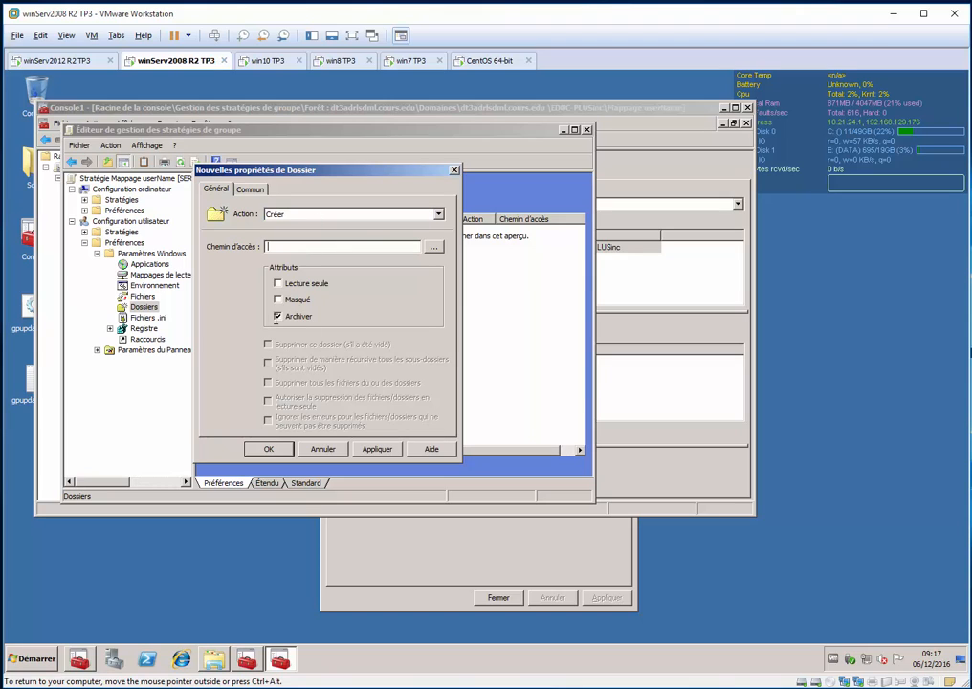
click(277, 317)
Enter the new folder's path as \\SERV2008\userName$\ followed by the logonuser variable
click(282, 250)
text(\\SERV2008\userName$)
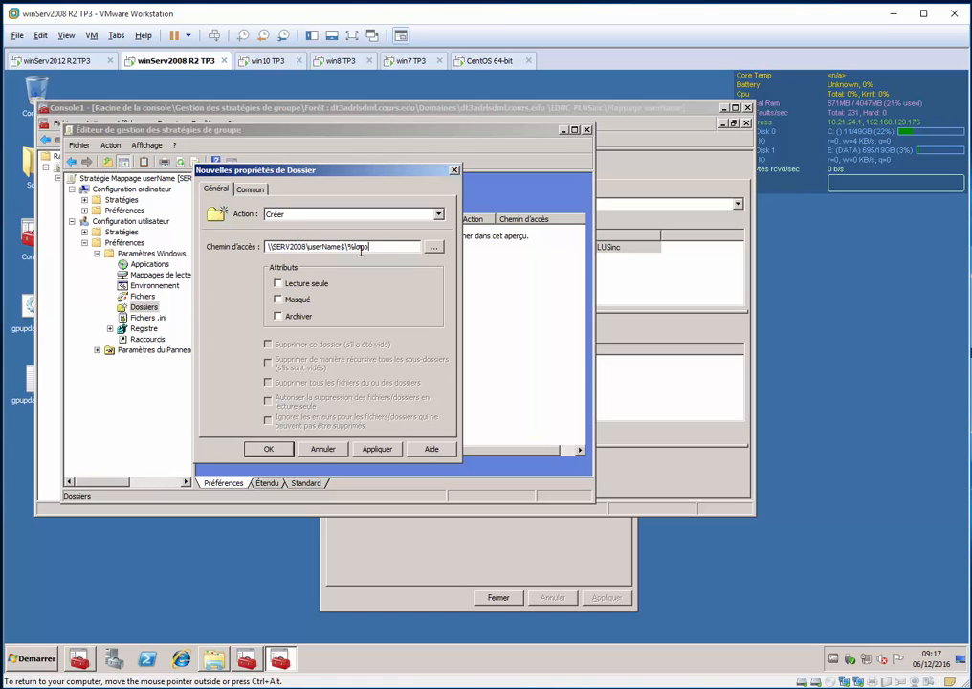
text(rname)
double_click(360, 250)
text(logonuser)
Bring up the list of system-defined variables for the folder path and find the LogonUser entry
key(Left)
key(Left)
key(Left)
key(Left)
key(Left)
key(Left)
key(Left)
key(Left)
key(F3)
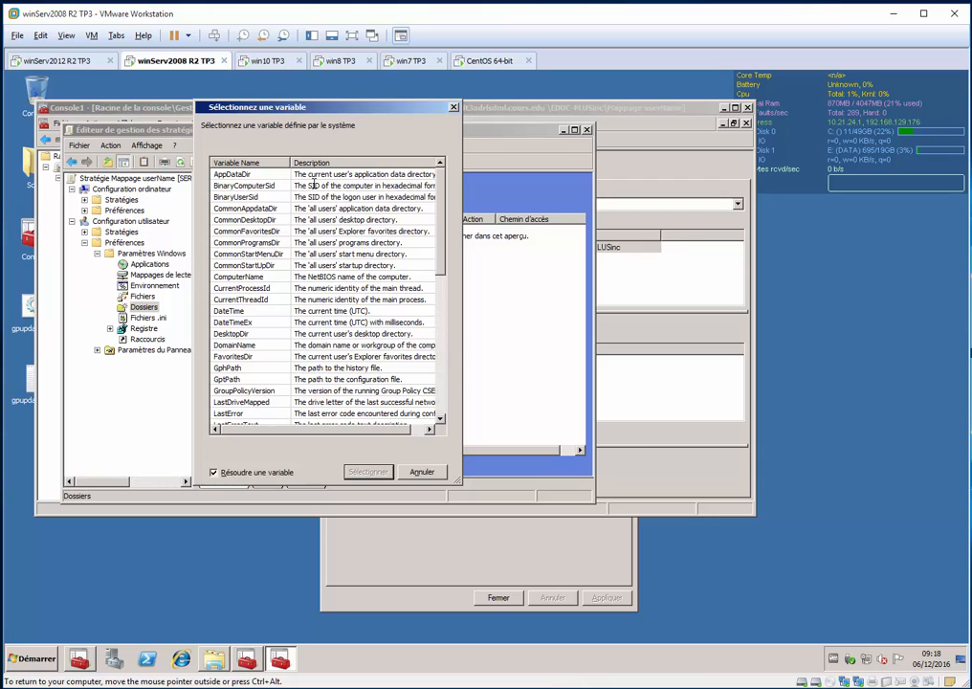
drag(439, 200, 428, 347)
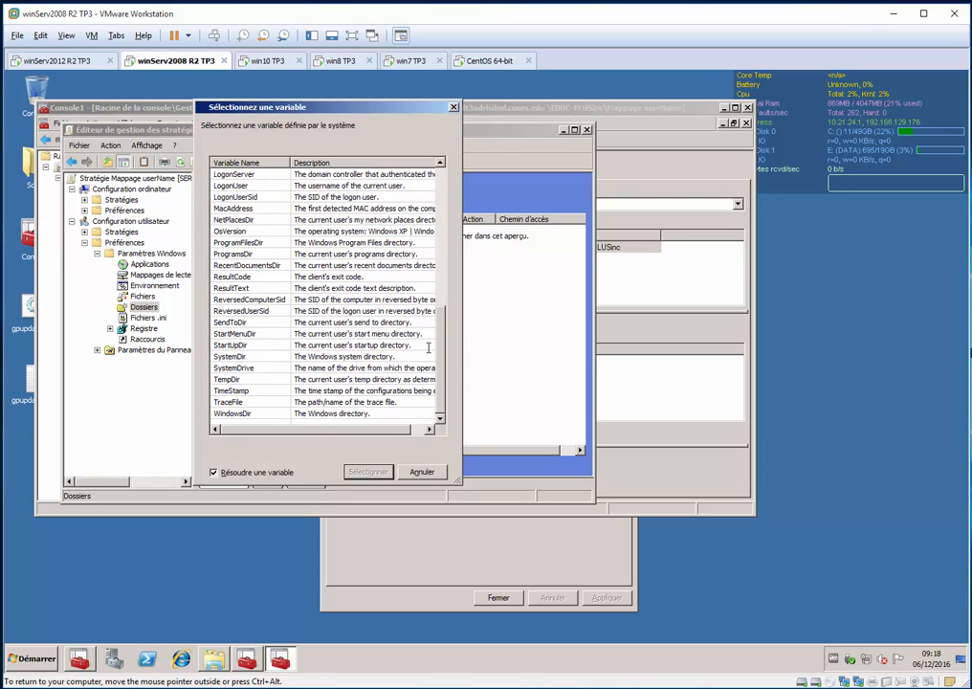
click(251, 254)
key(l)
key(l)
key(l)
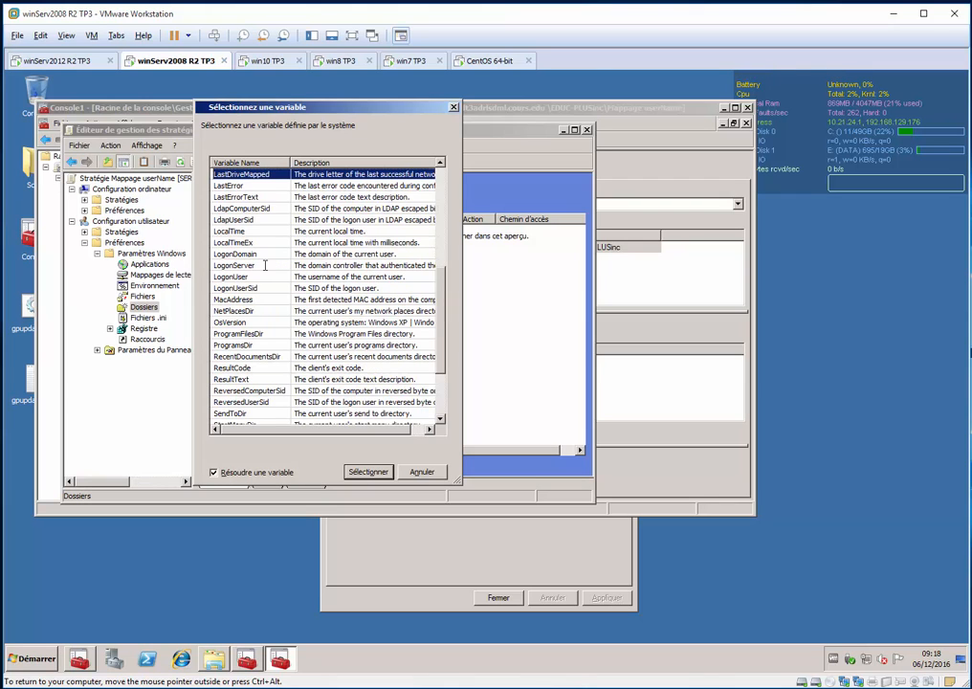
key(l)
key(l)
key(l)
key(l)
key(l)
key(l)
key(l)
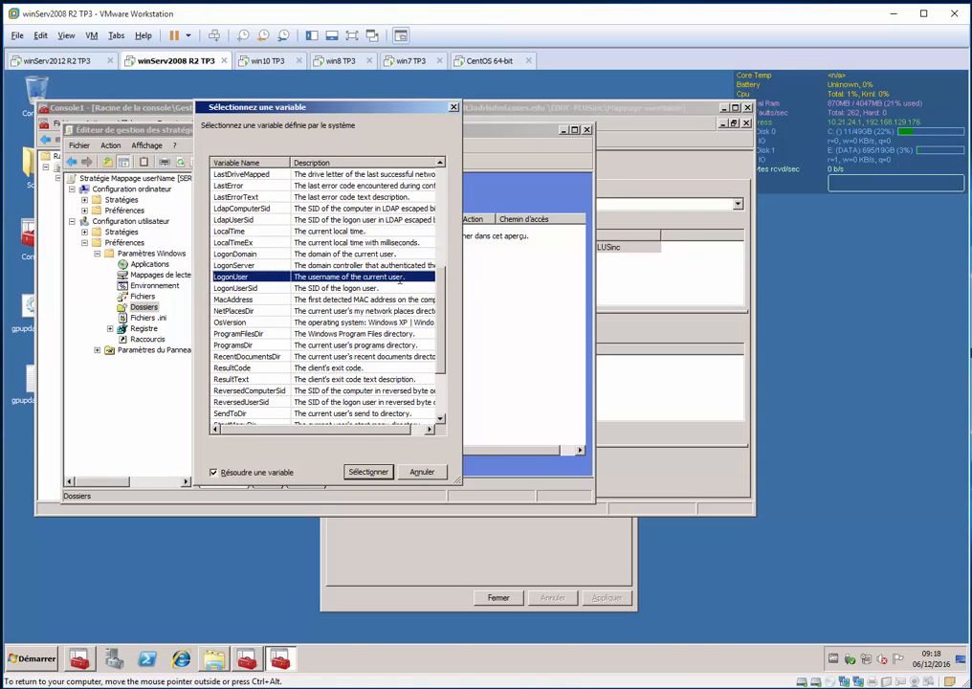
Enlarge the variable selection window and look through the variables around LogonUser
scroll(397, 280, down, 3)
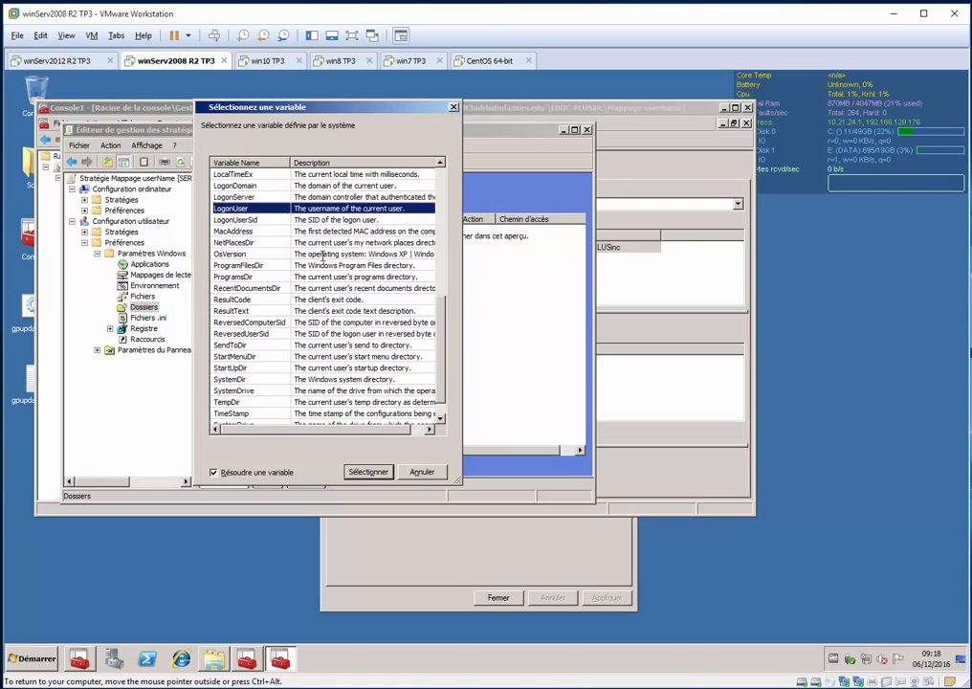
drag(384, 101, 383, 92)
drag(328, 537, 328, 588)
scroll(429, 287, up, 6)
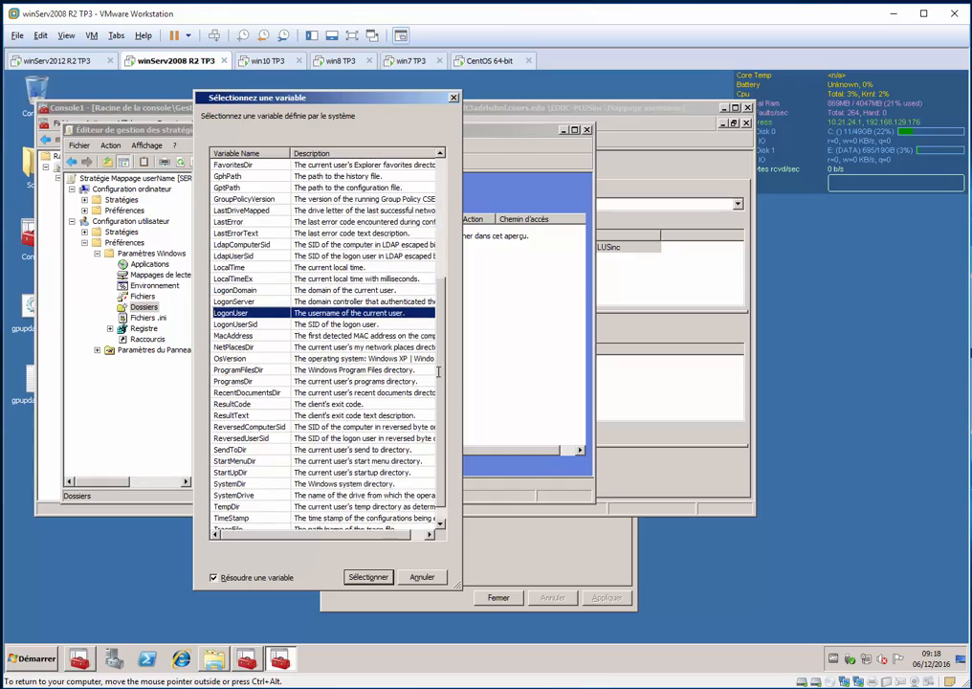
Review the system-defined variables around LogonUser and insert LogonUser into the folder path
scroll(430, 284, down, 6)
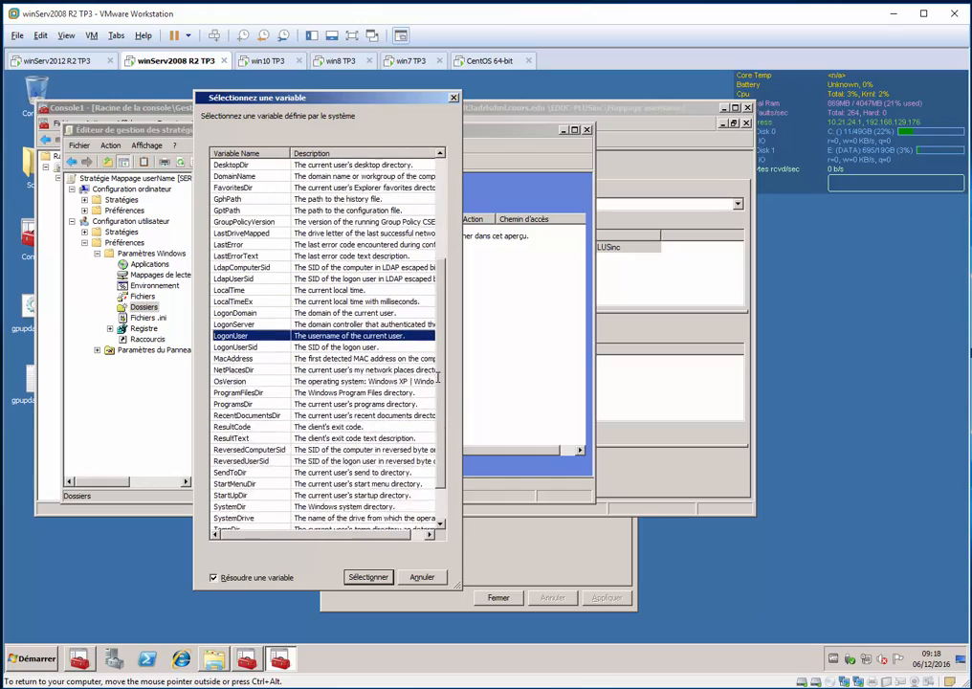
scroll(427, 256, up, 7)
scroll(428, 256, down, 7)
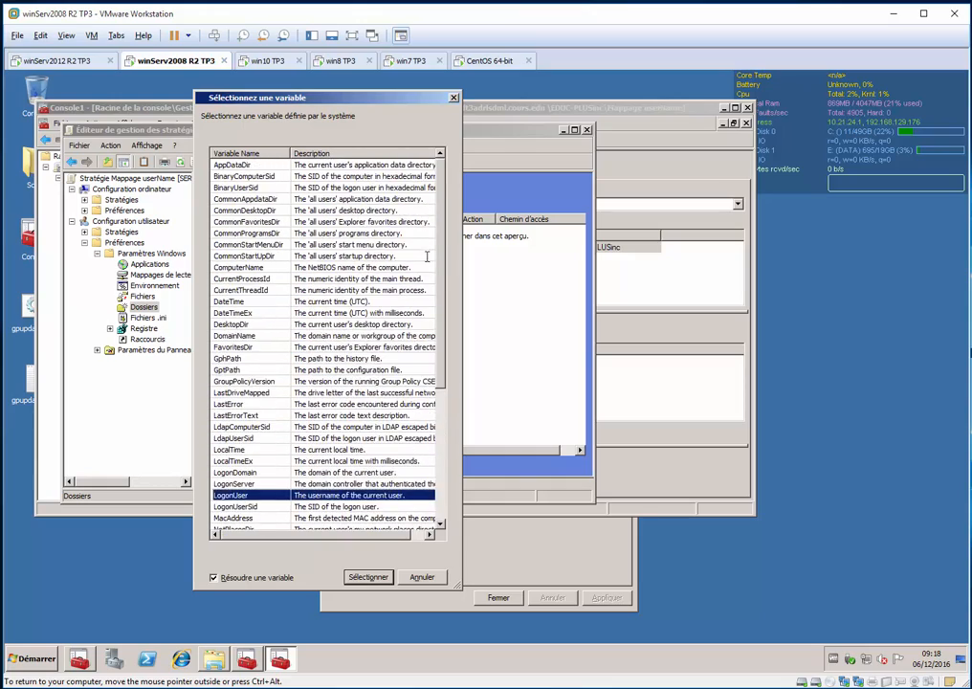
scroll(446, 407, up, 6)
scroll(280, 306, down, 5)
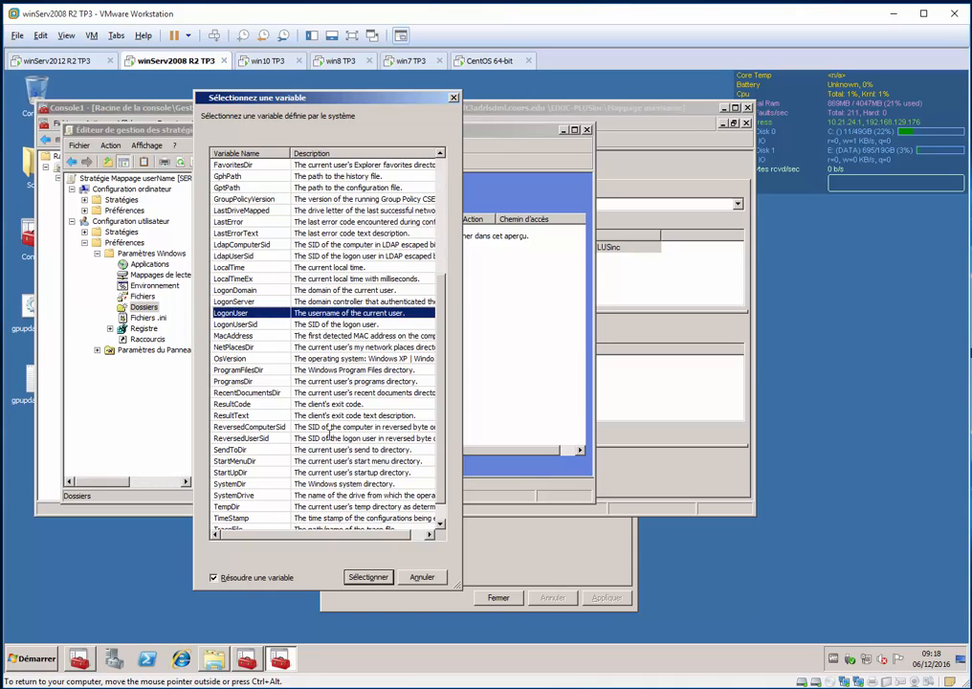
click(369, 577)
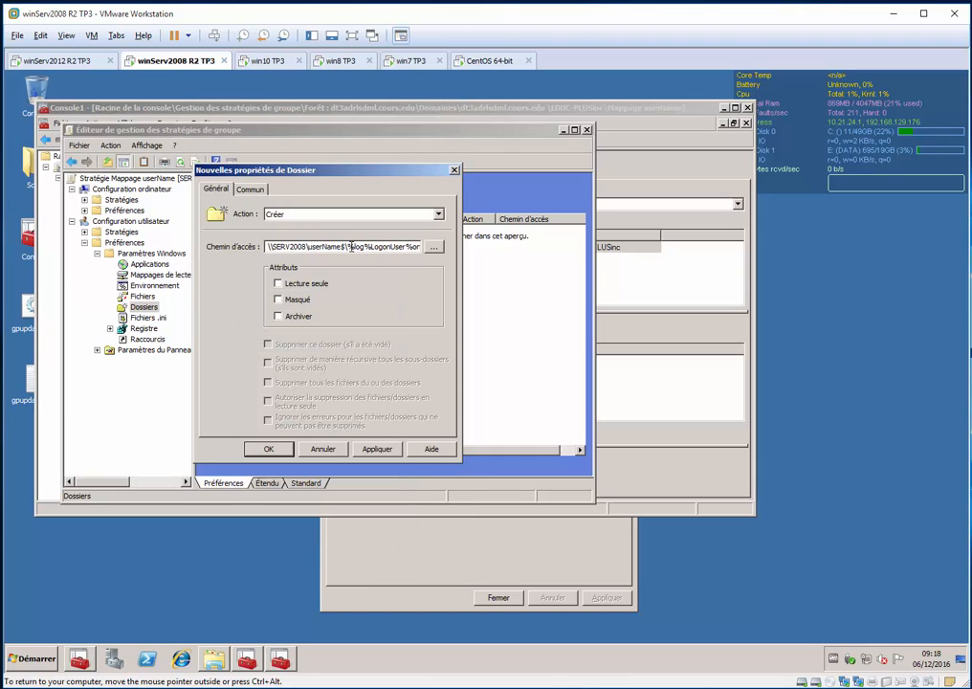
Replace everything after \\SERV2008\userName$\ in the folder path with the system-defined LogonUser variable
drag(351, 246, 421, 247)
key(Delete)
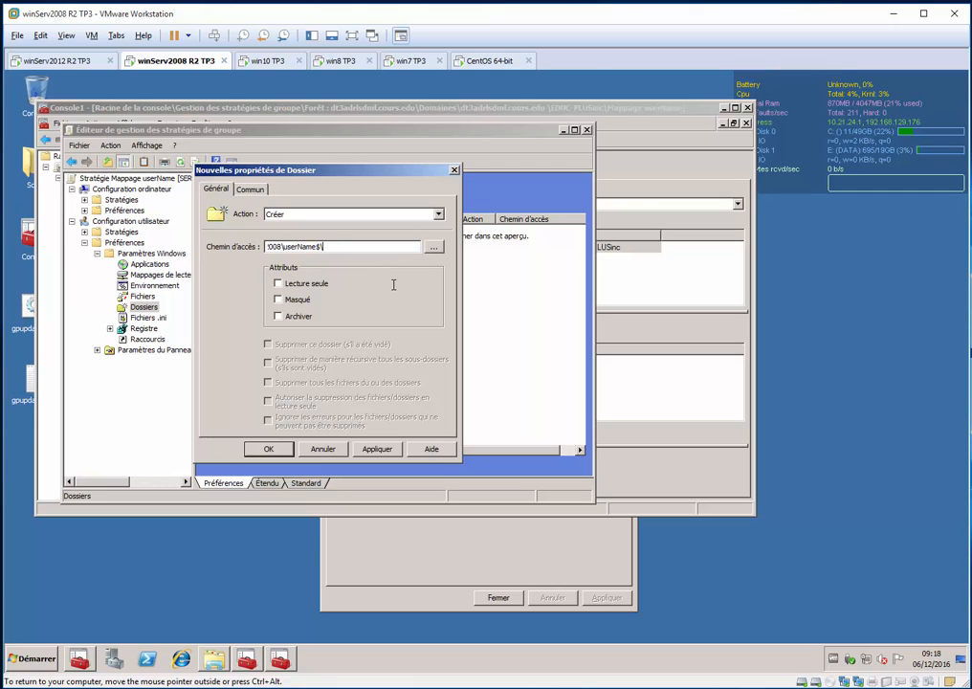
key(F3)
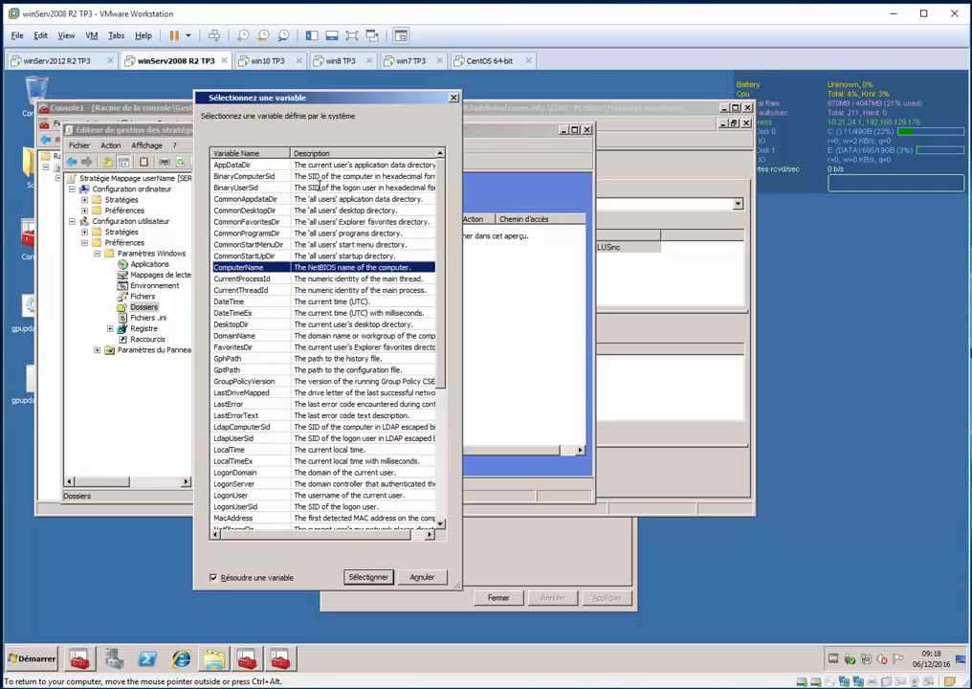
key(l)
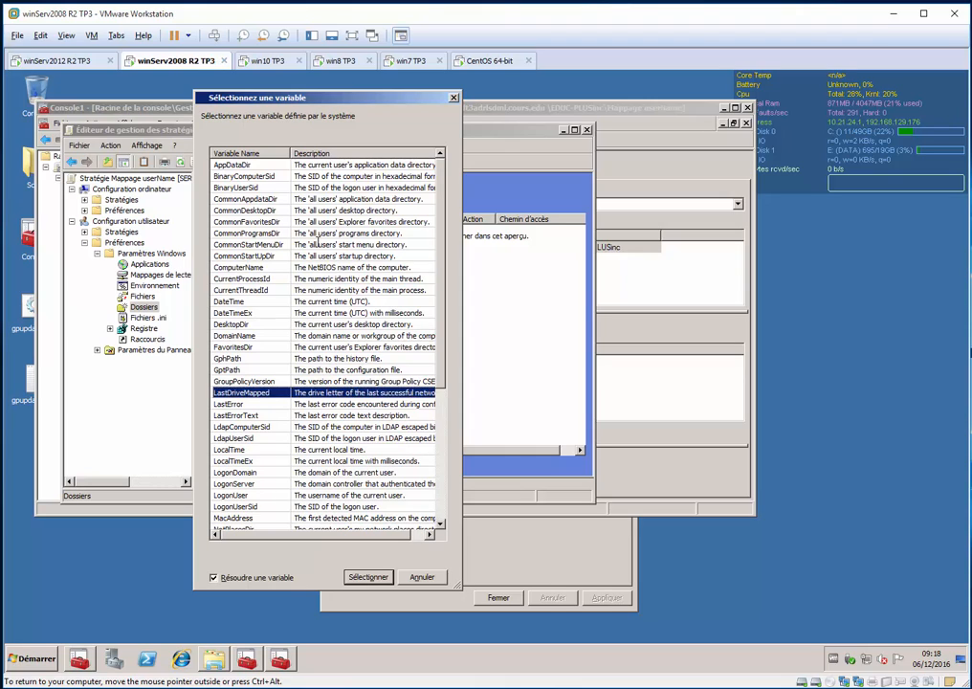
key(l)
key(f)
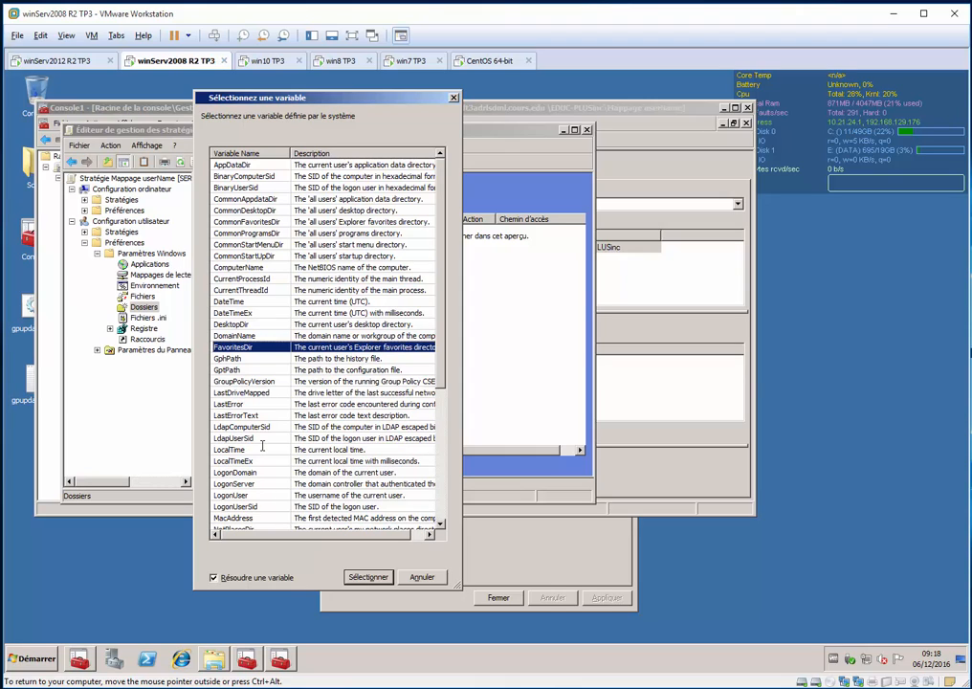
key(l)
key(l)
key(l)
key(l)
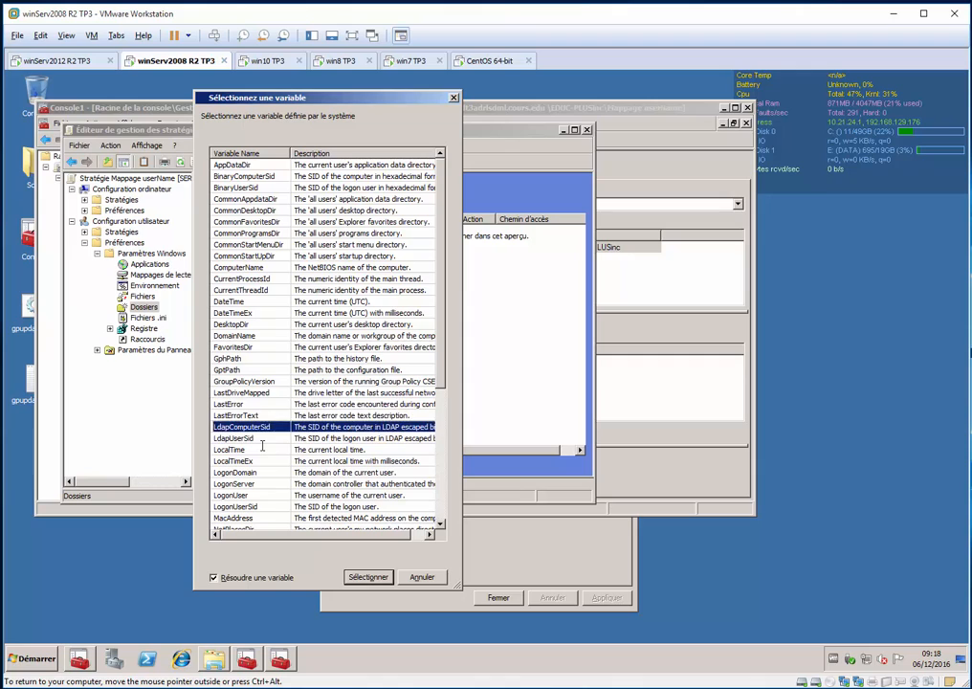
key(l)
key(l)
key(l)
key(l)
key(l)
key(l)
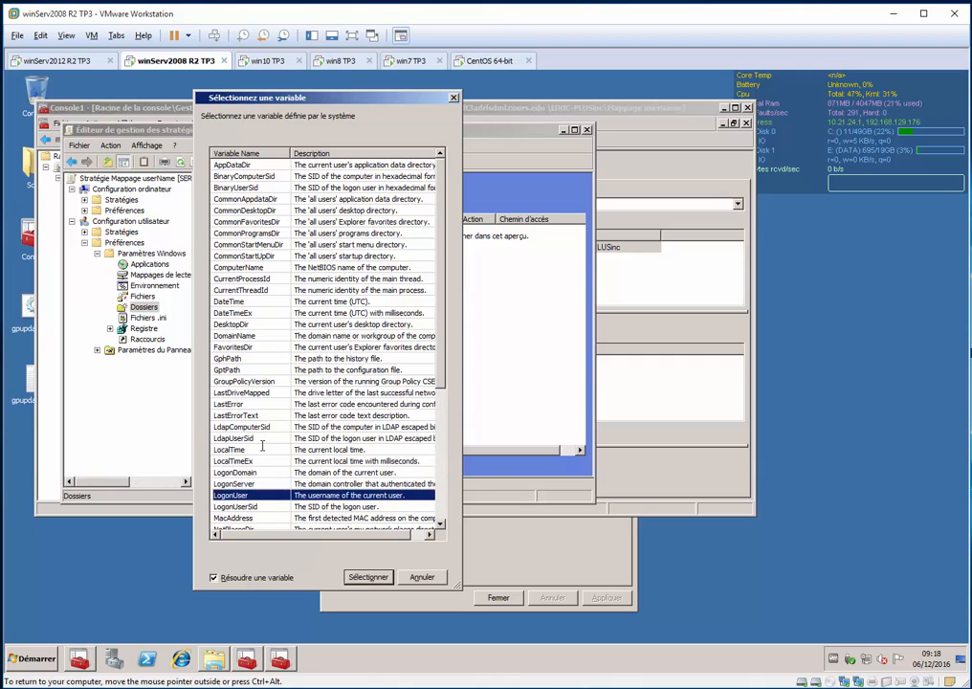
key(Return)
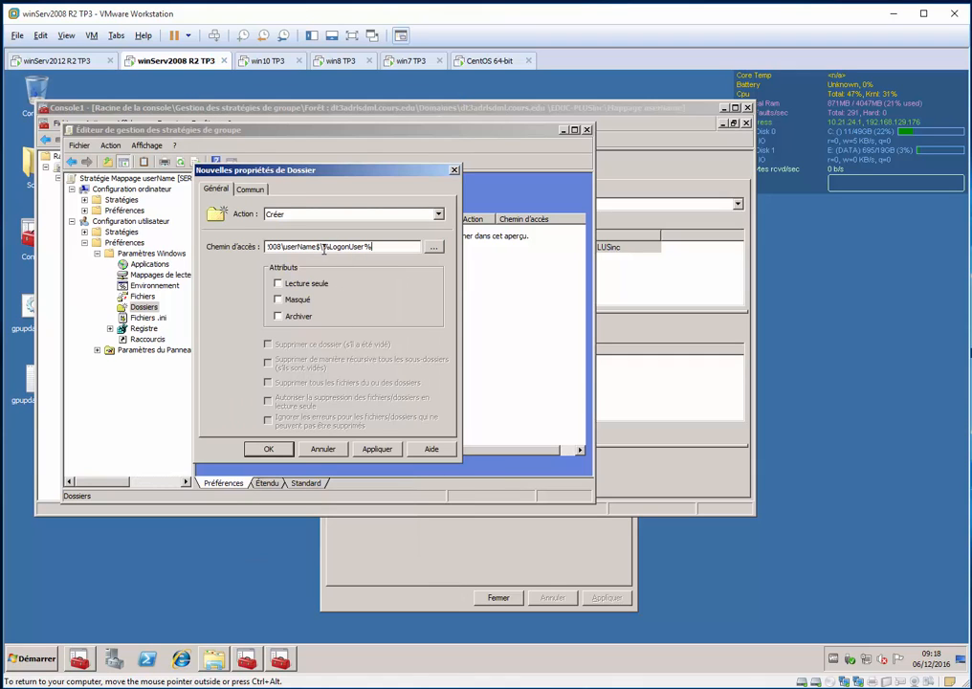
click(402, 247)
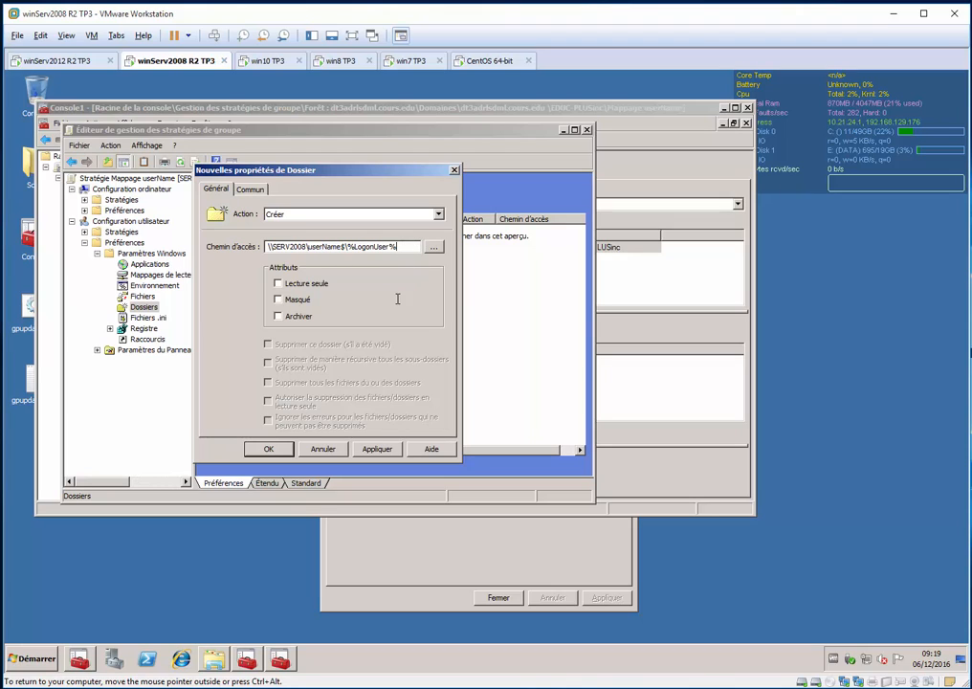
Enable "Exécuter dans le contexte de sécurité de l'utilisateur connecté" in the new folder item's common options
click(250, 190)
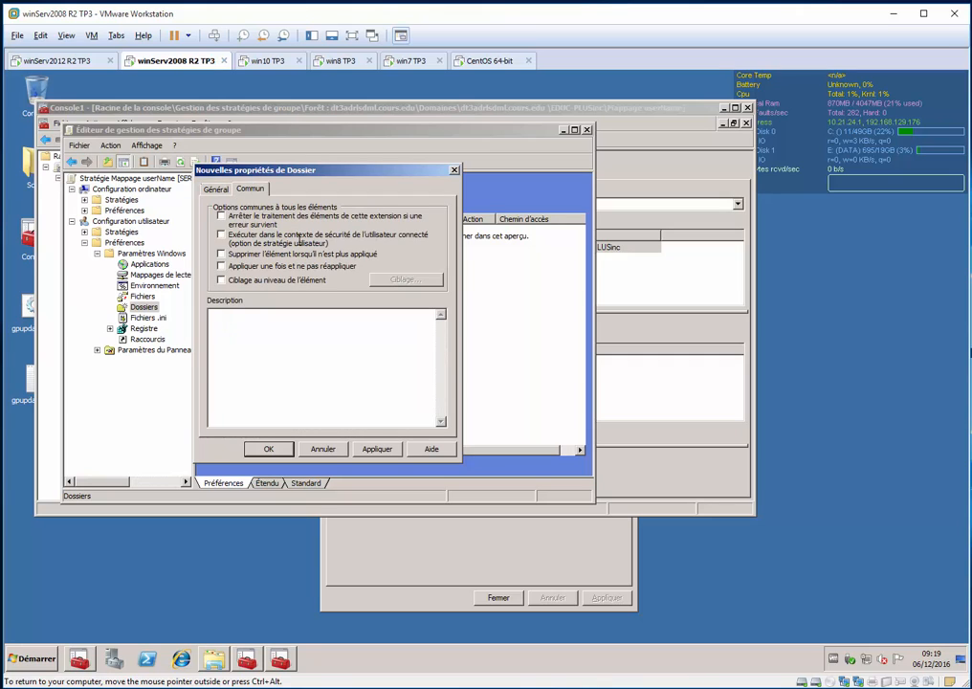
click(259, 235)
click(220, 190)
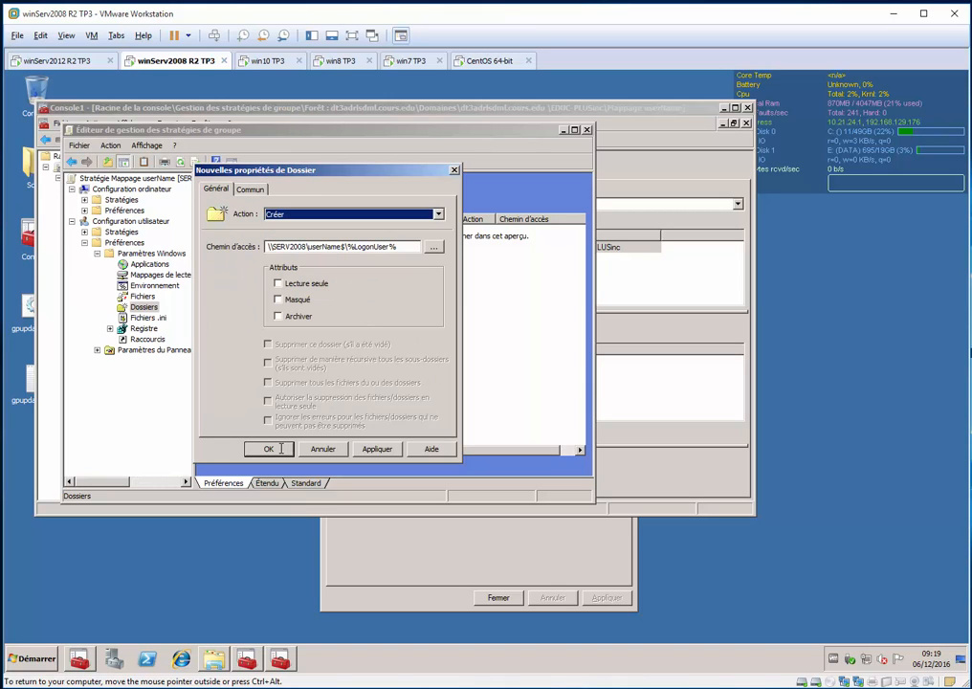
Copy the full path of the new folder item and save the item
drag(410, 246, 200, 241)
key(ctrl+c)
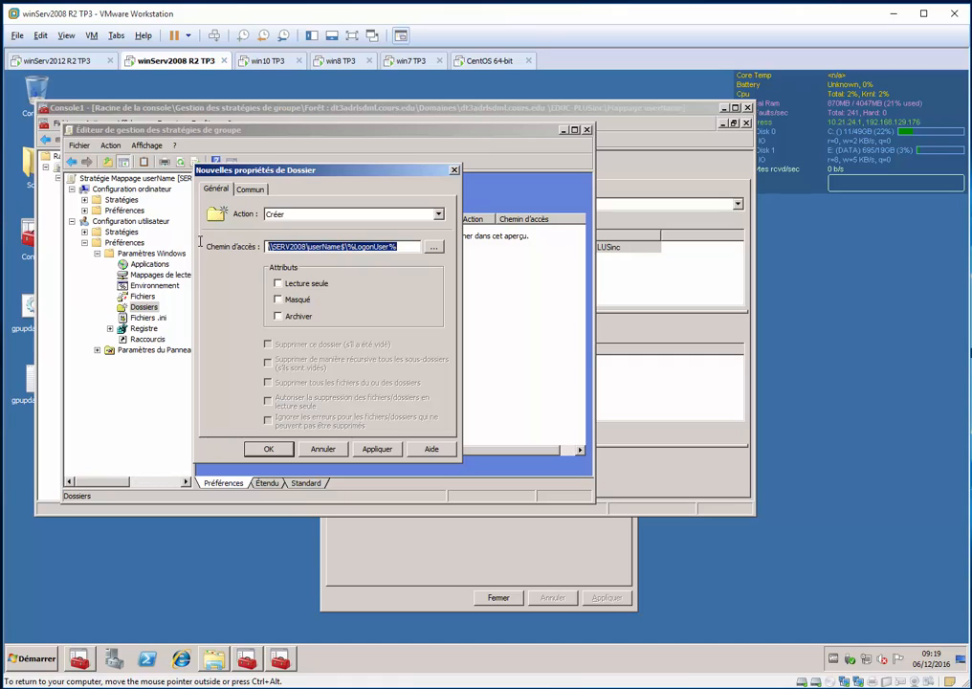
click(270, 448)
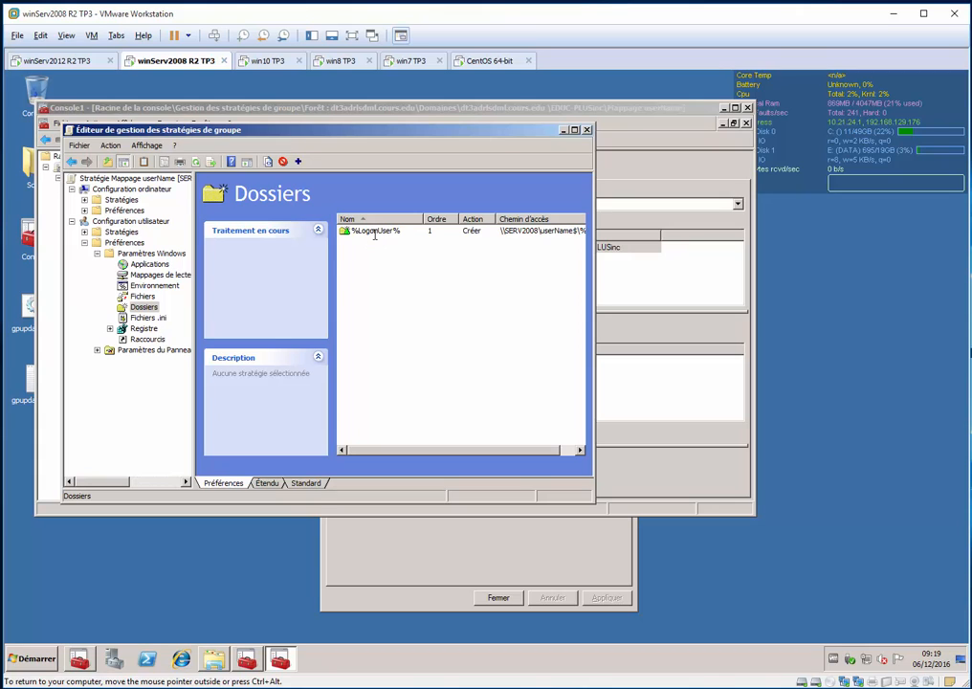
click(151, 265)
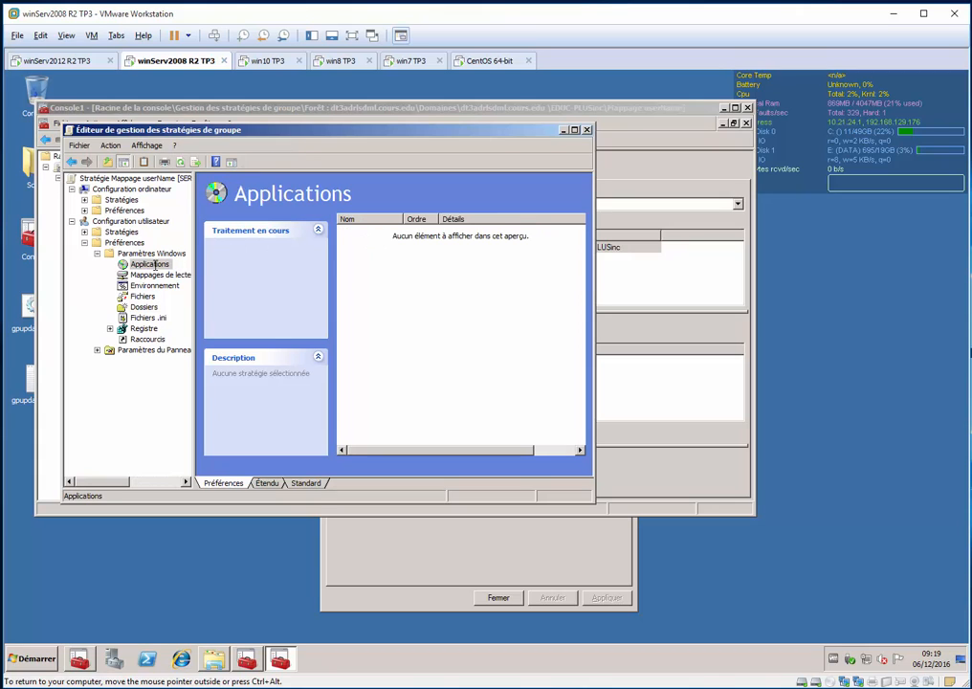
right_click(391, 263)
mouse_move(450, 269)
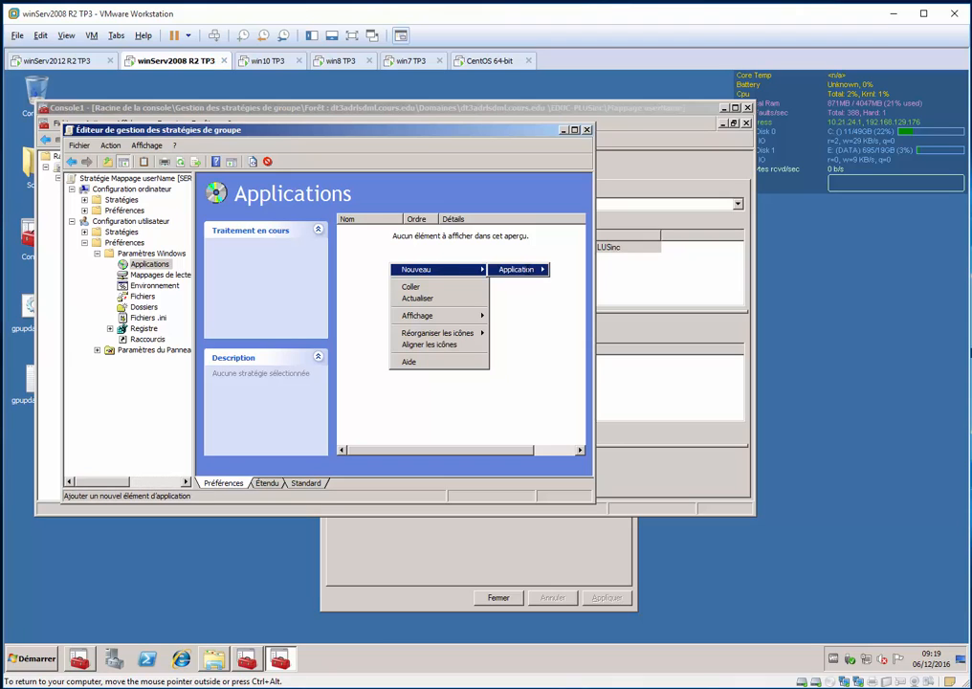
click(358, 265)
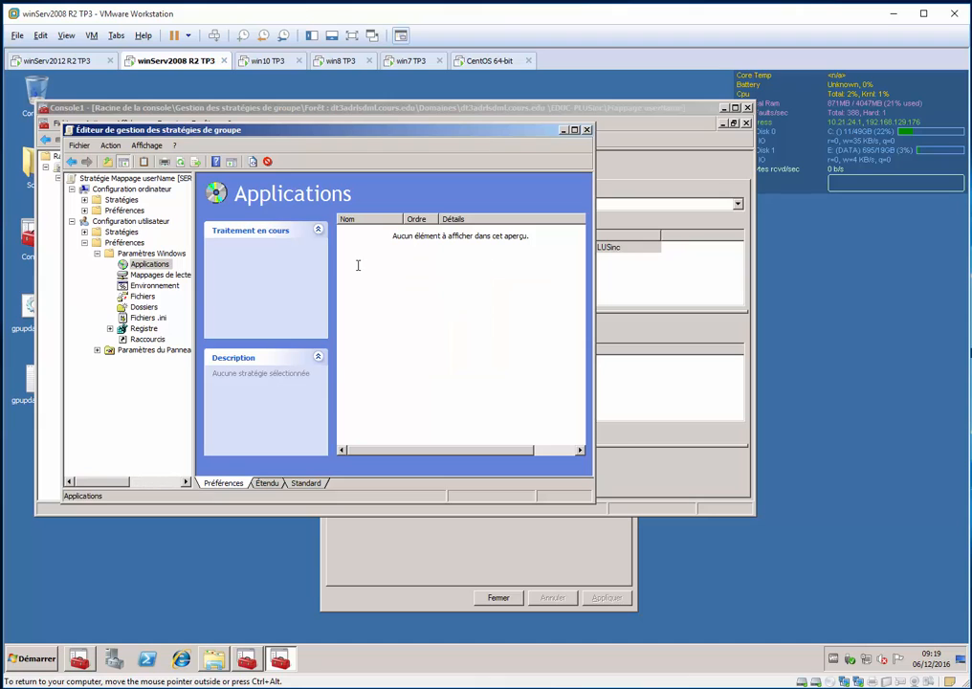
right_click(380, 262)
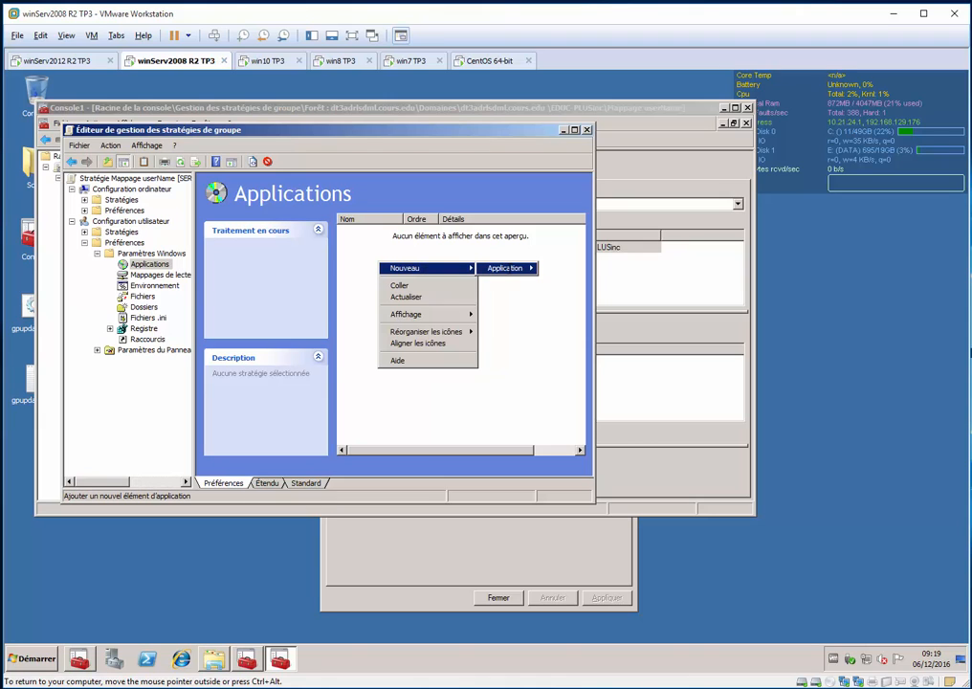
click(356, 271)
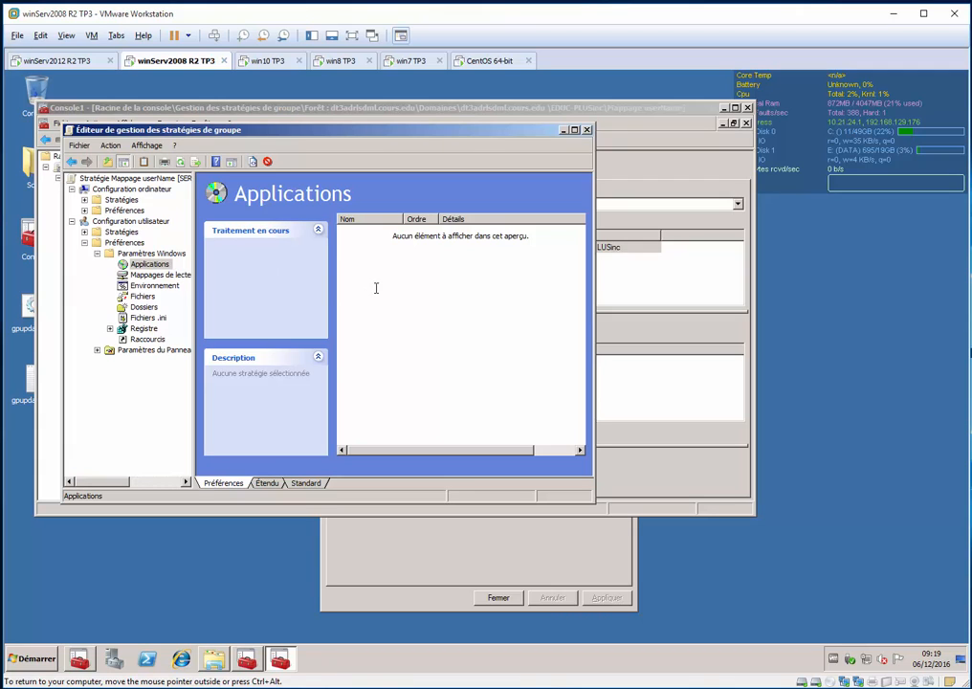
right_click(375, 289)
mouse_move(455, 294)
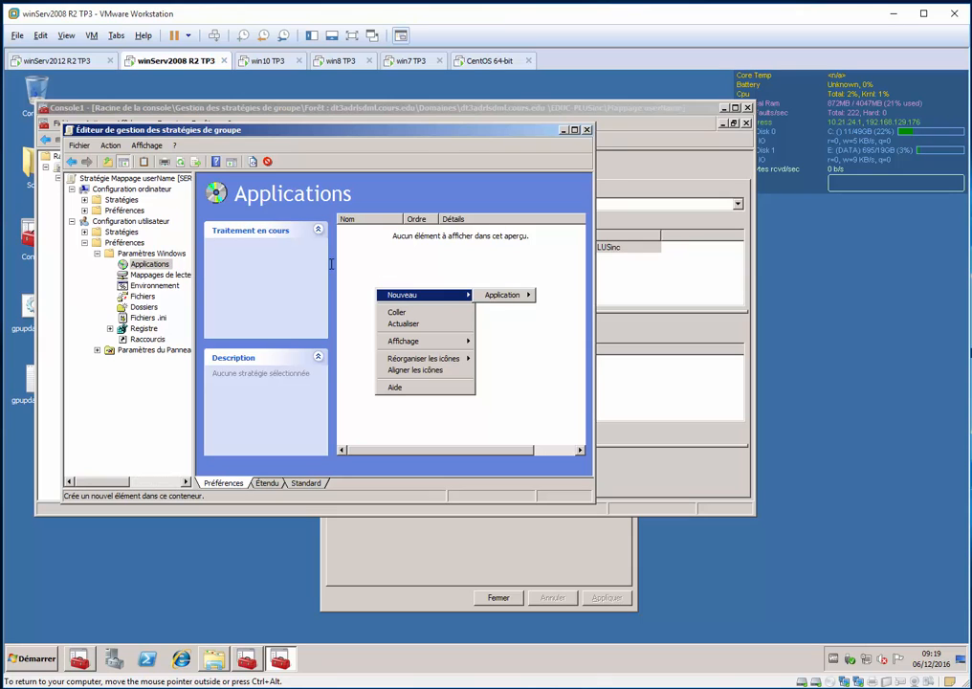
click(381, 259)
Start a new drive mapping with the copied location \\SERV2008\userName$\%LogonUser% and the action Créer
click(163, 278)
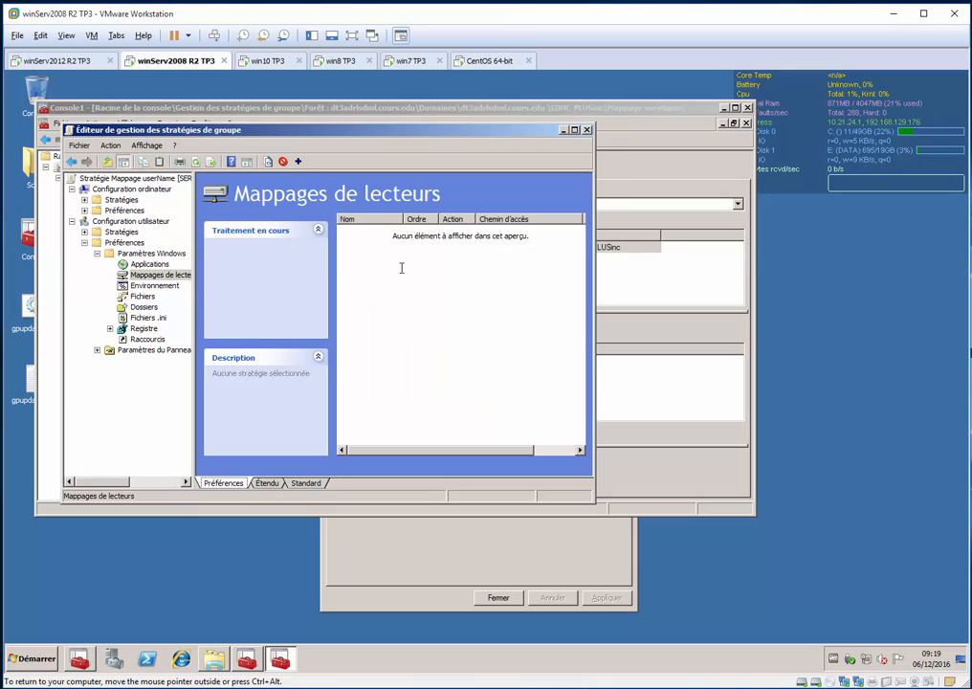
right_click(402, 268)
click(552, 272)
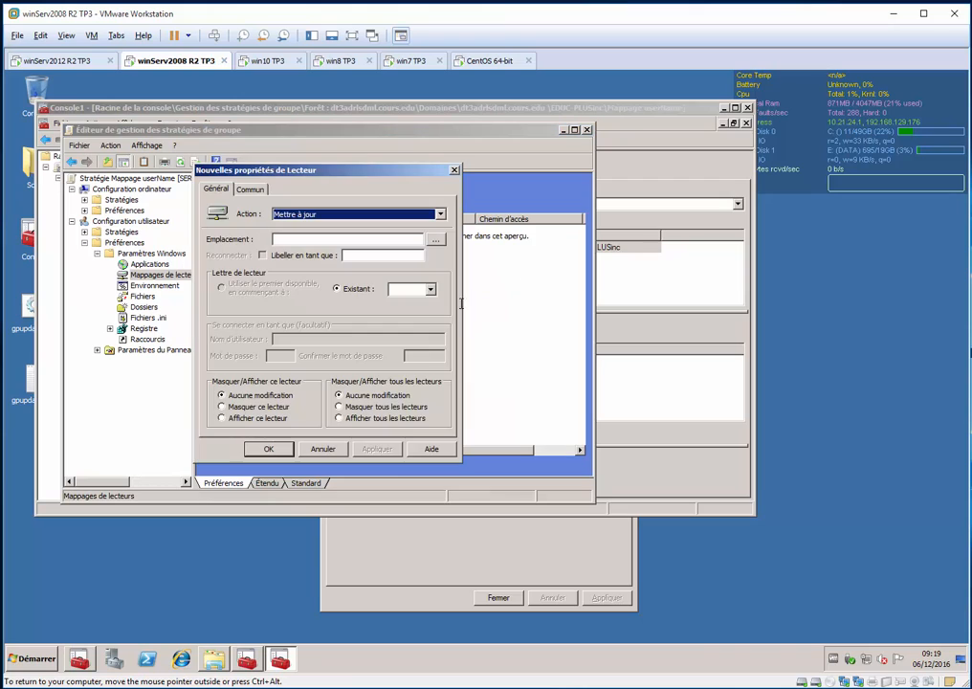
key(Tab)
key(ctrl+v)
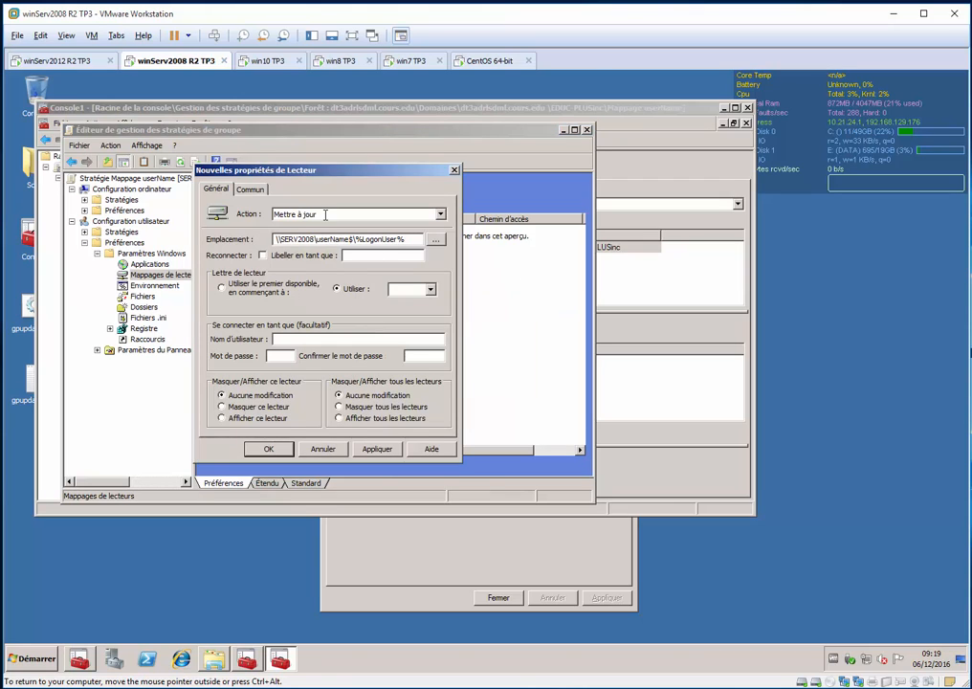
click(327, 214)
click(287, 226)
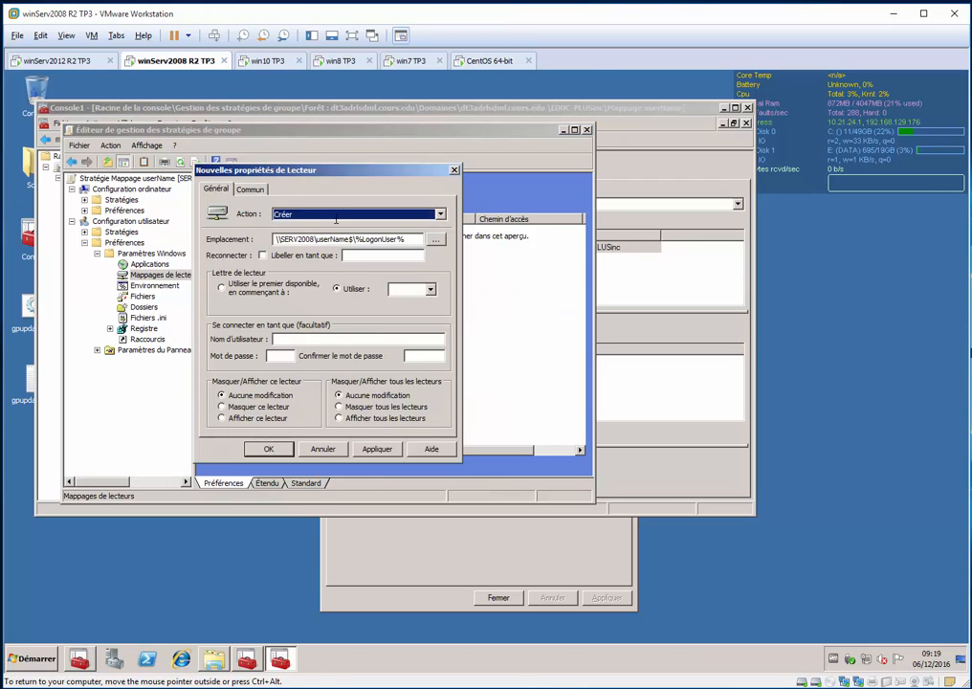
Enable Reconnecter, use drive letter U, and choose to show both this drive and all drives
click(263, 254)
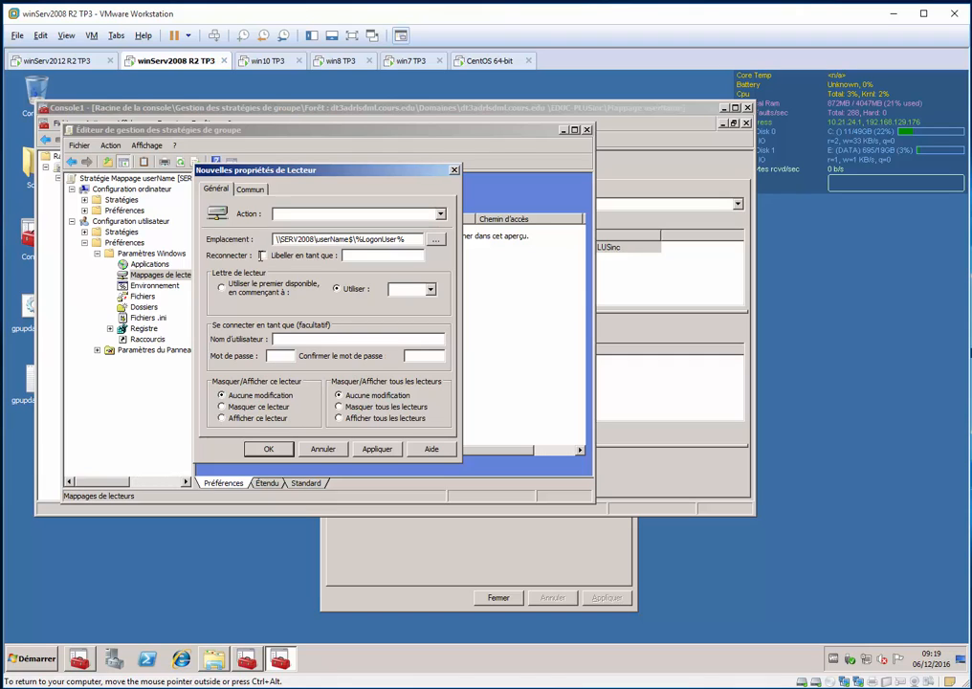
click(409, 289)
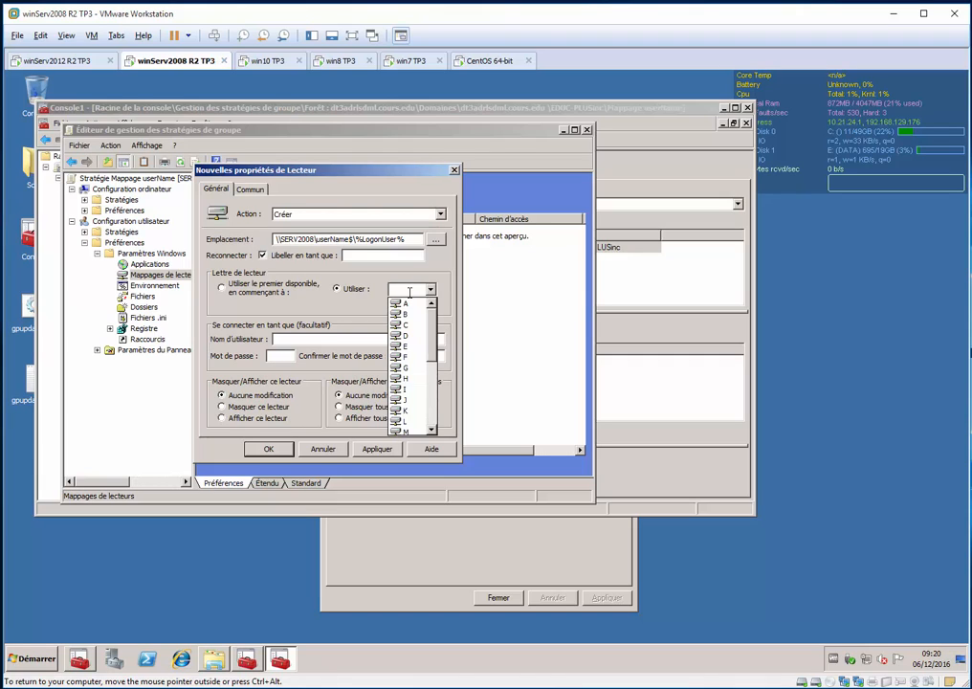
key(u)
key(Return)
click(349, 419)
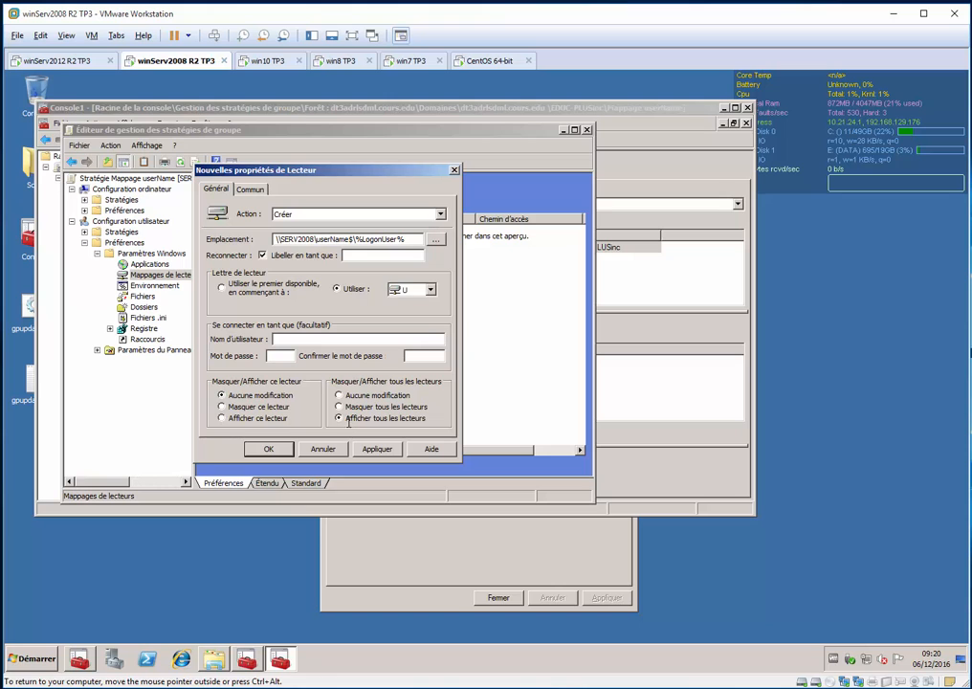
click(253, 418)
Look up the LogonUser variable in the system-defined variable list from the drive mapping's location field, without inserting any variable
click(395, 240)
key(F3)
scroll(349, 256, down, 6)
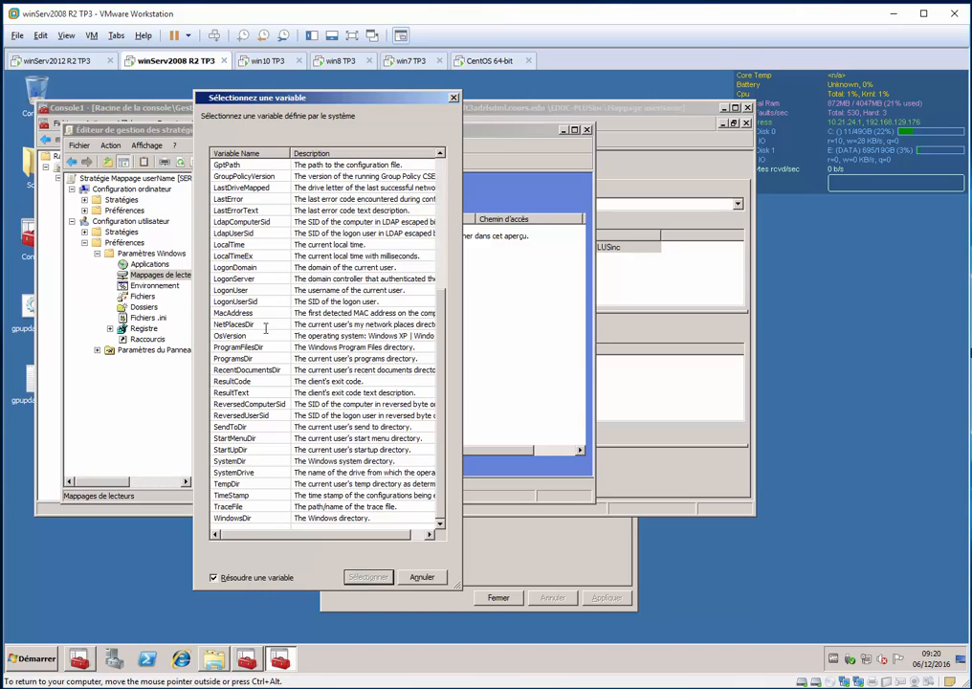
click(295, 255)
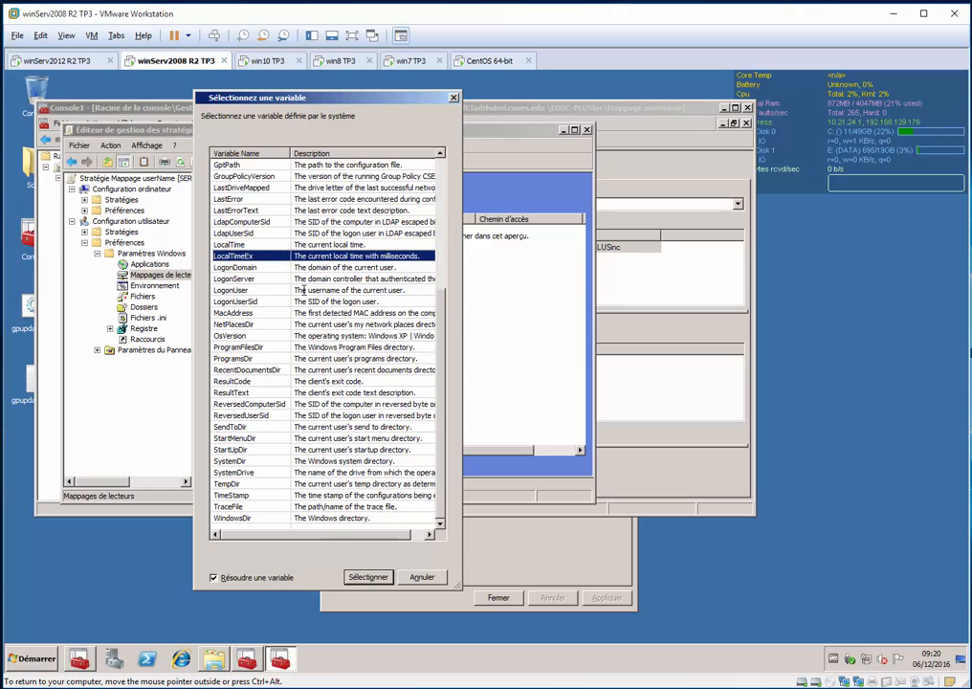
key(Down)
key(Down)
key(Down)
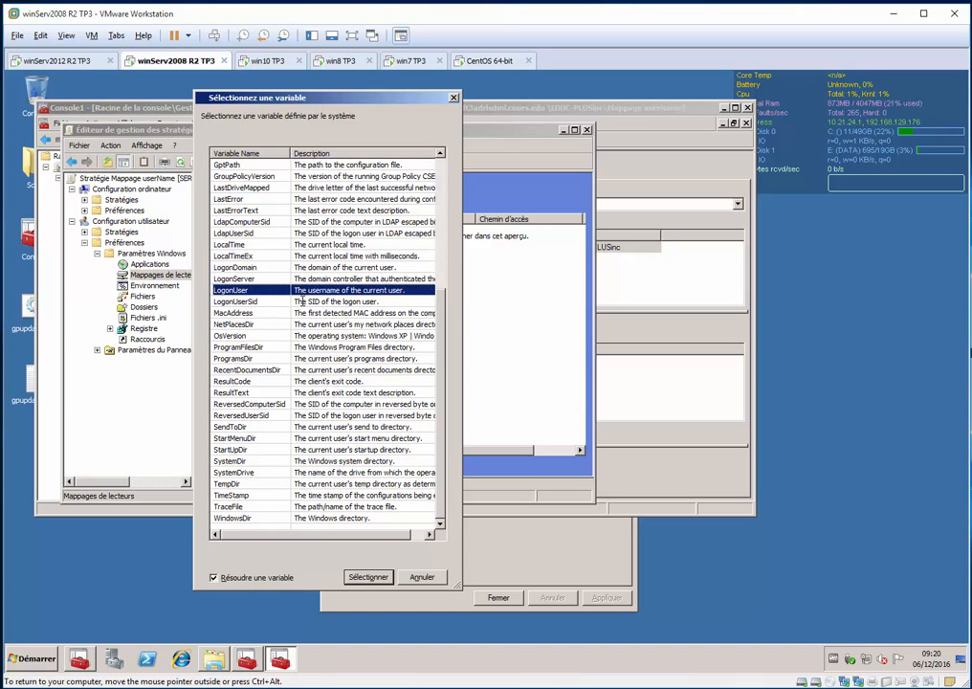
key(Down)
key(Down)
key(Down)
key(Down)
key(Down)
key(Down)
key(Down)
key(Down)
key(Down)
key(Down)
key(Down)
key(Down)
key(Down)
key(Down)
scroll(241, 360, up, 1)
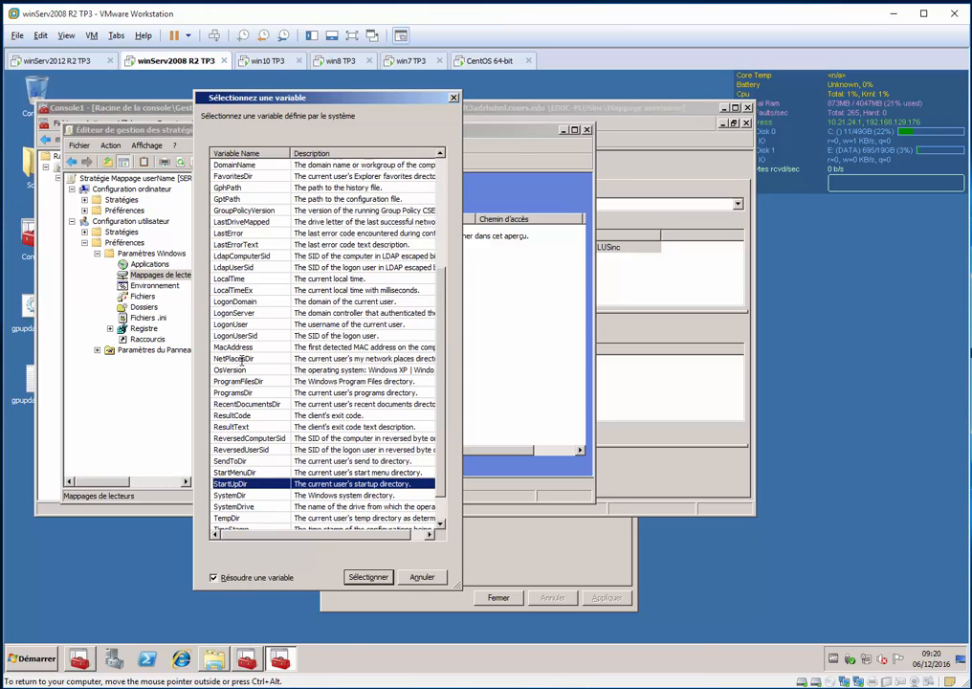
scroll(246, 356, up, 3)
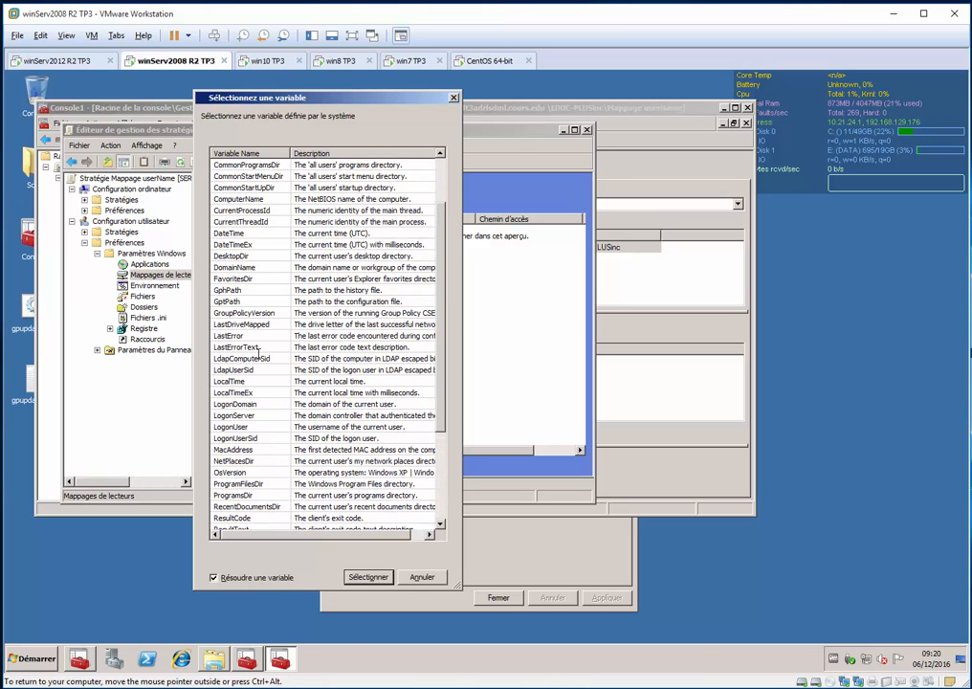
scroll(259, 350, down, 3)
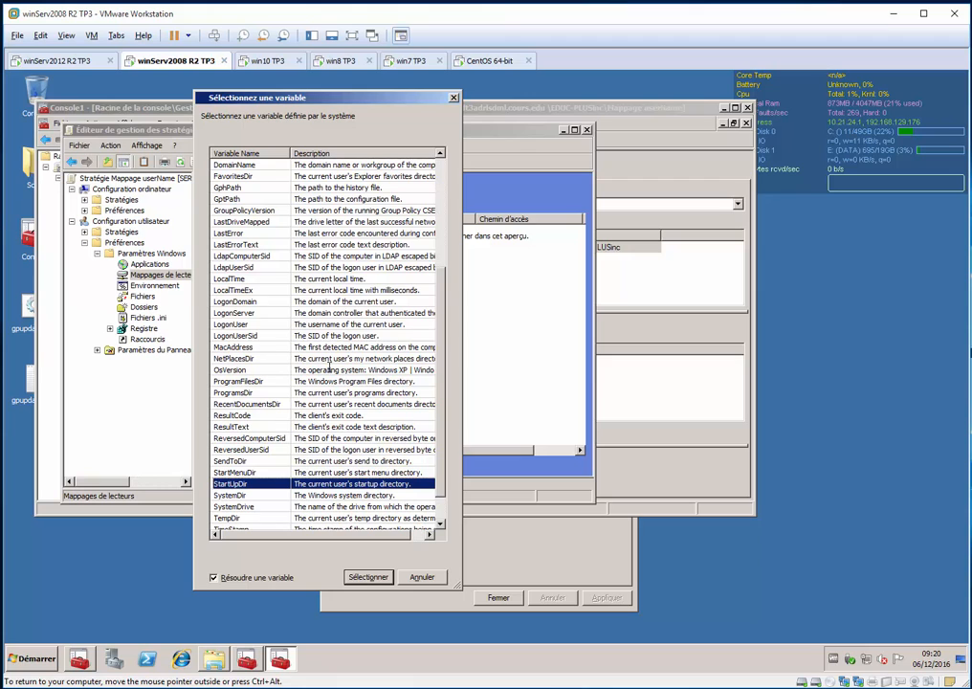
scroll(304, 385, down, 1)
click(259, 382)
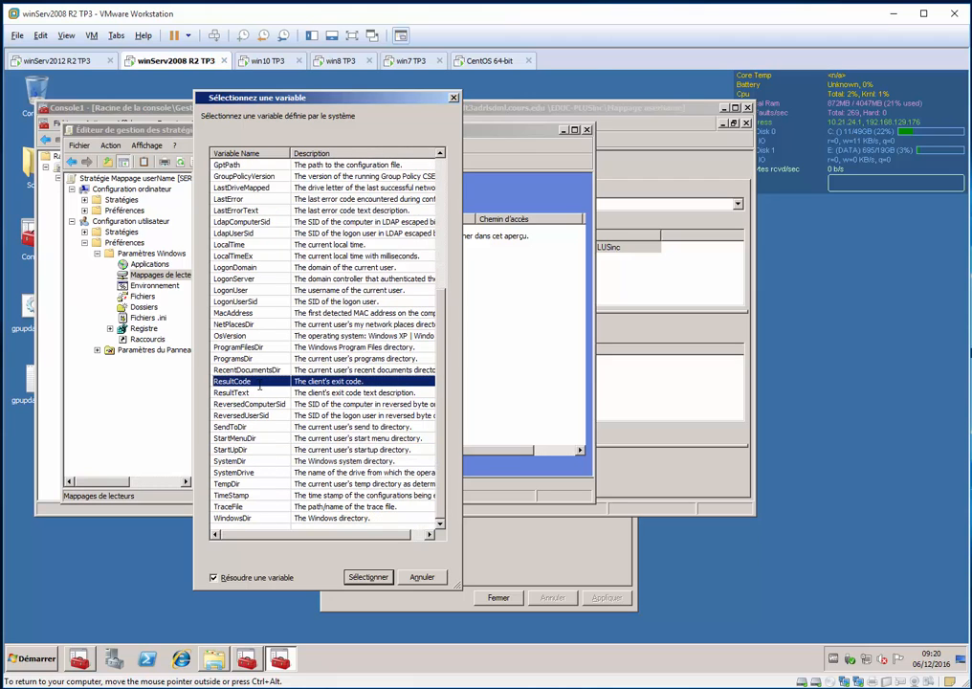
drag(311, 97, 603, 107)
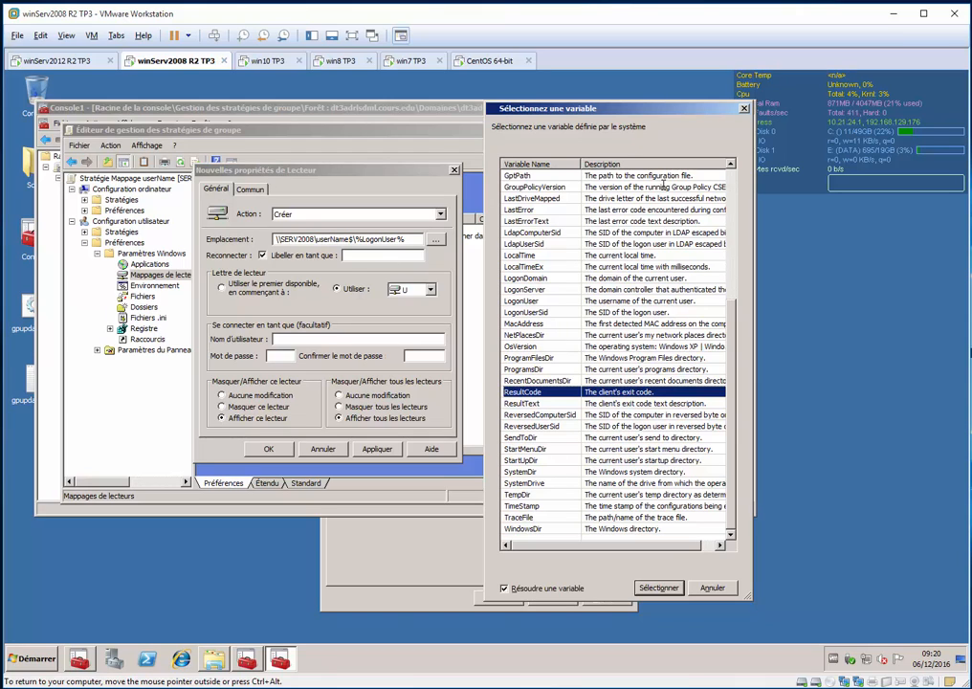
click(744, 110)
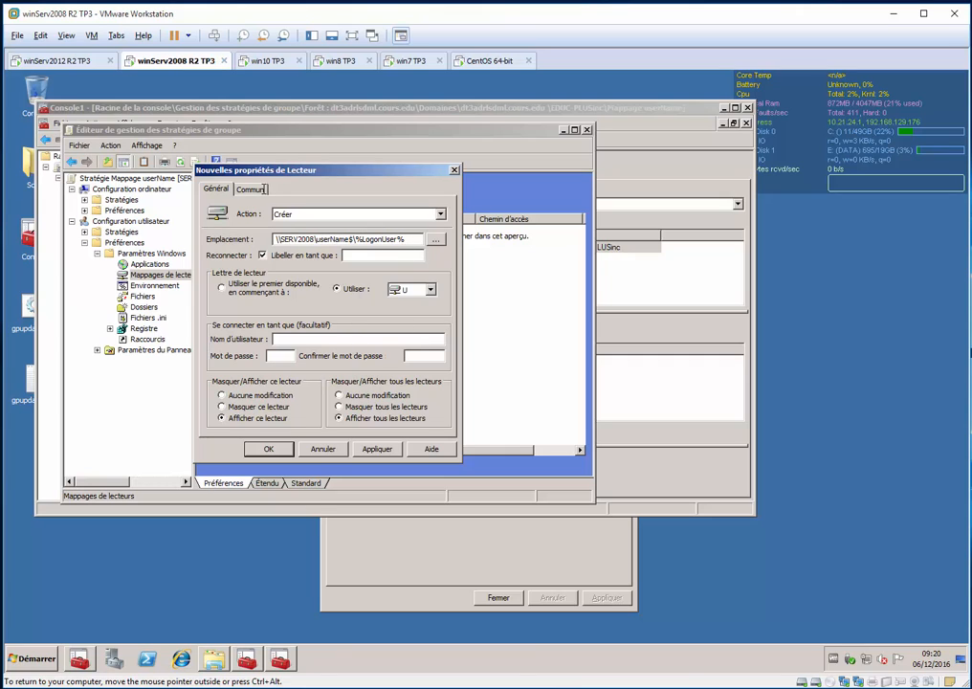
Enable "Exécuter dans le contexte de sécurité de l'utilisateur connecté" and "Ciblage au niveau de l'élément" in the drive mapping's common options
click(263, 189)
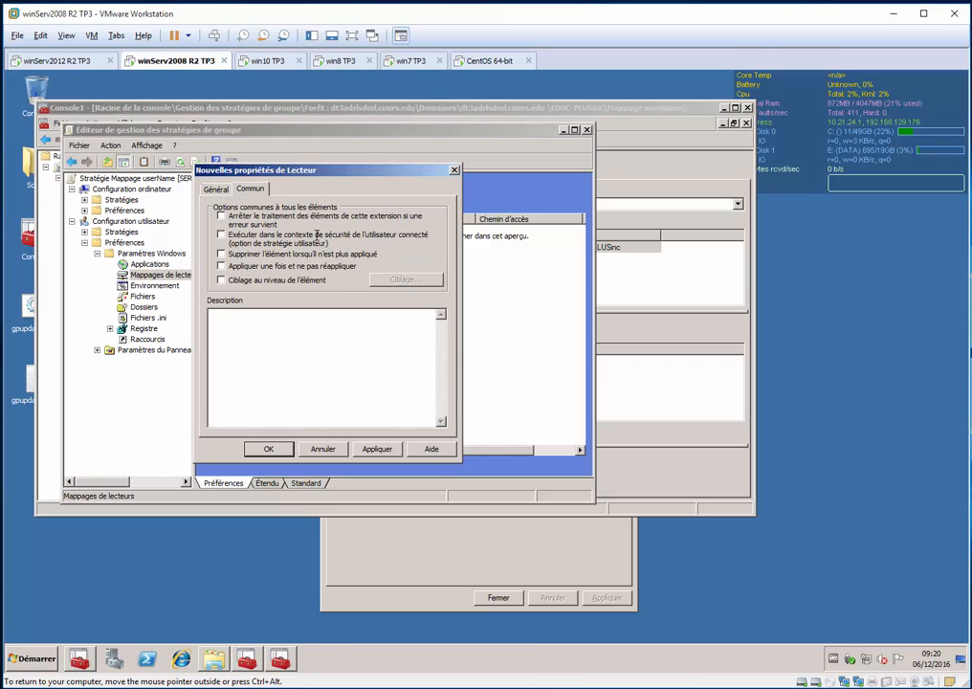
click(262, 235)
click(232, 279)
Add a collection to the drive mapping's targeting and put a Groupe de sécurité condition inside it
click(402, 279)
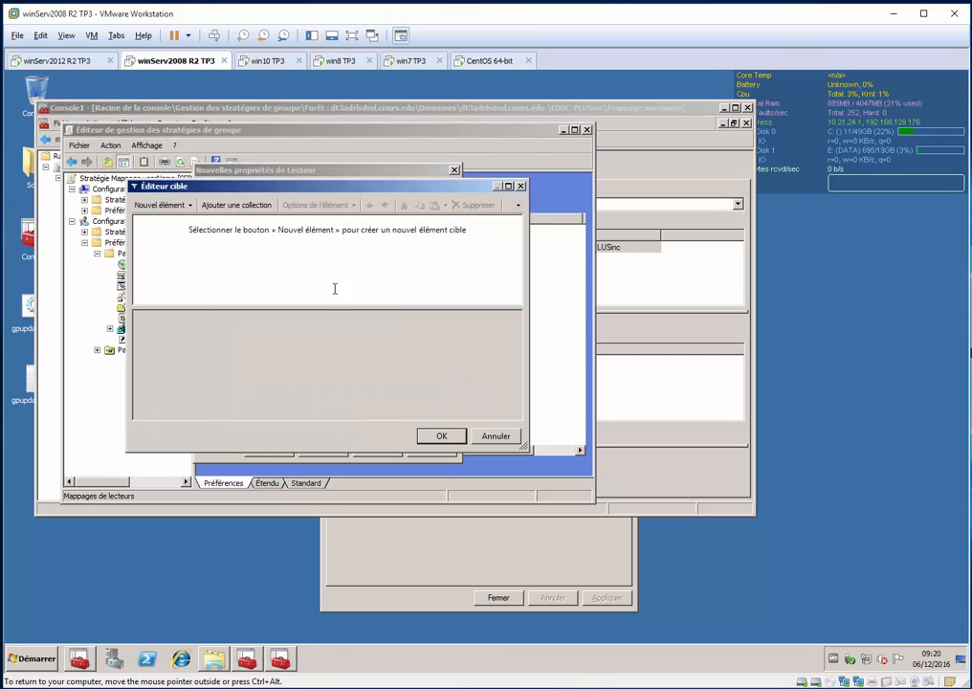
click(245, 209)
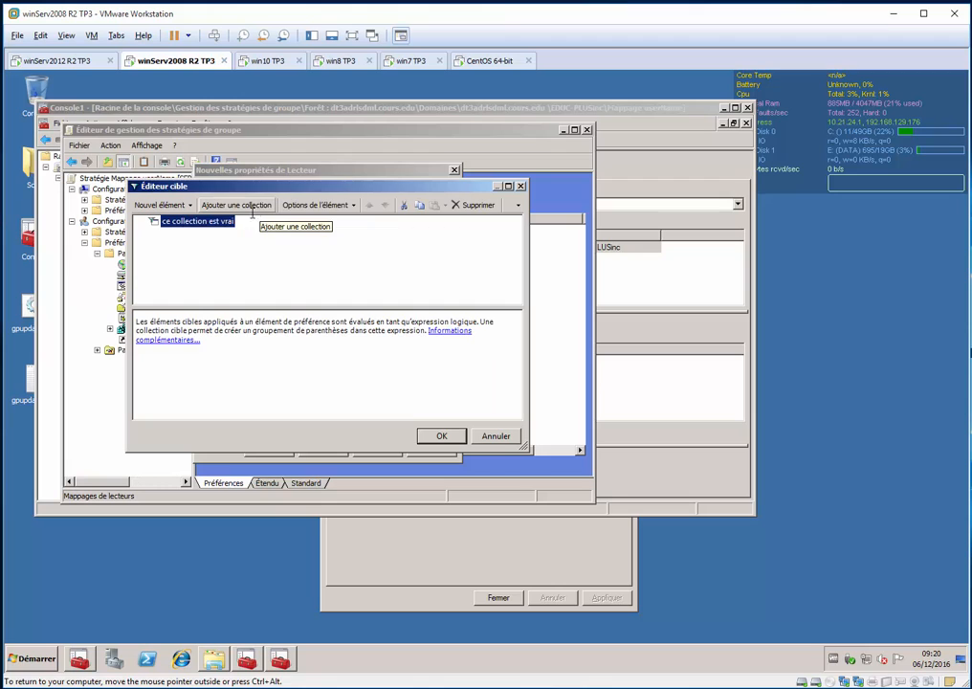
right_click(205, 221)
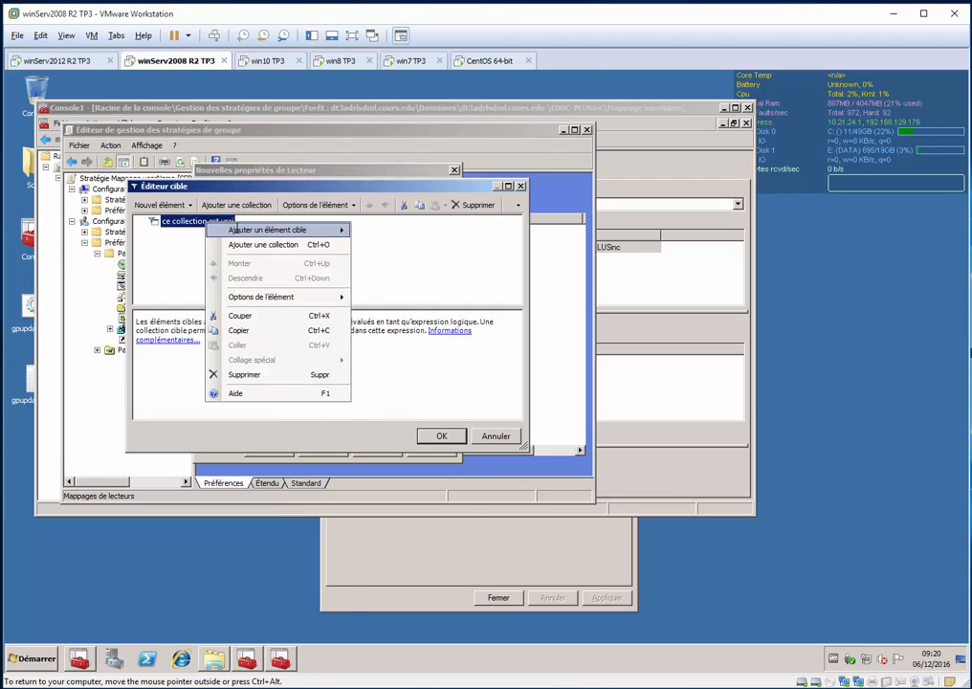
mouse_move(291, 229)
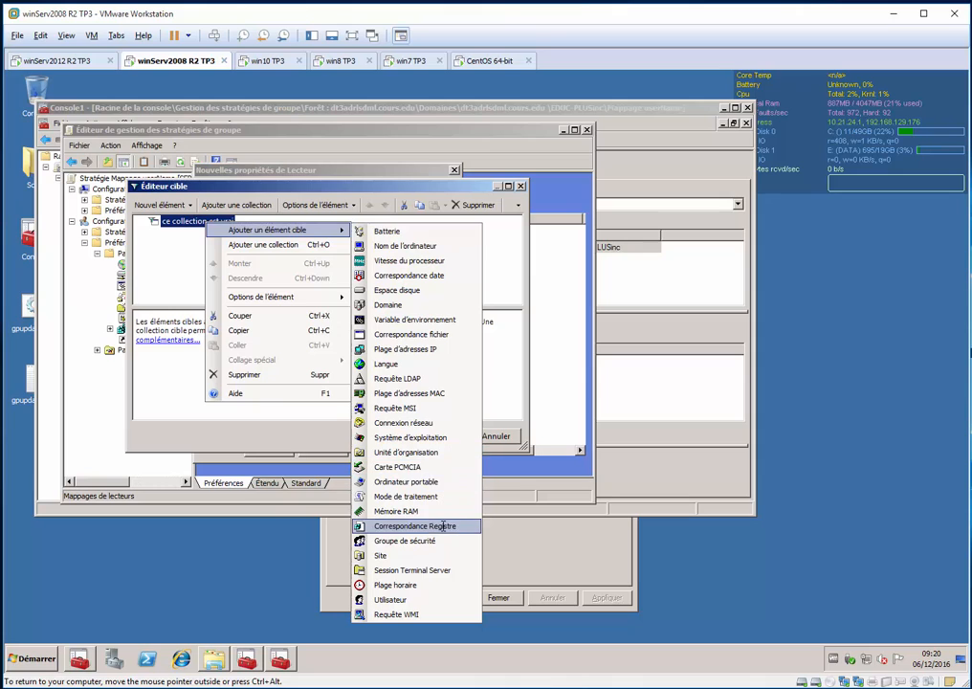
click(404, 540)
click(233, 322)
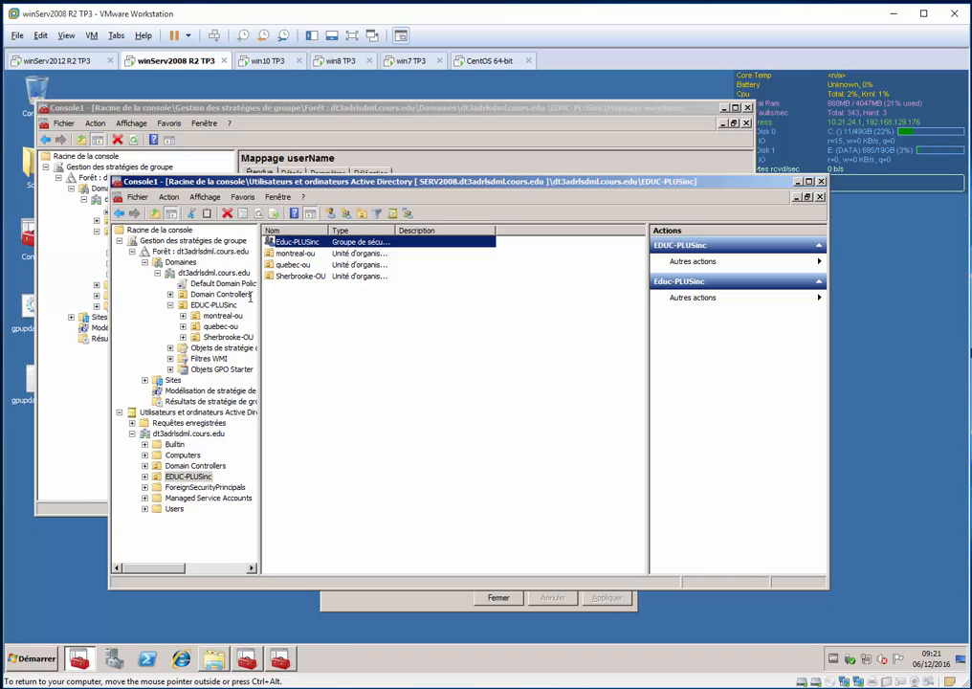
key(alt+F4)
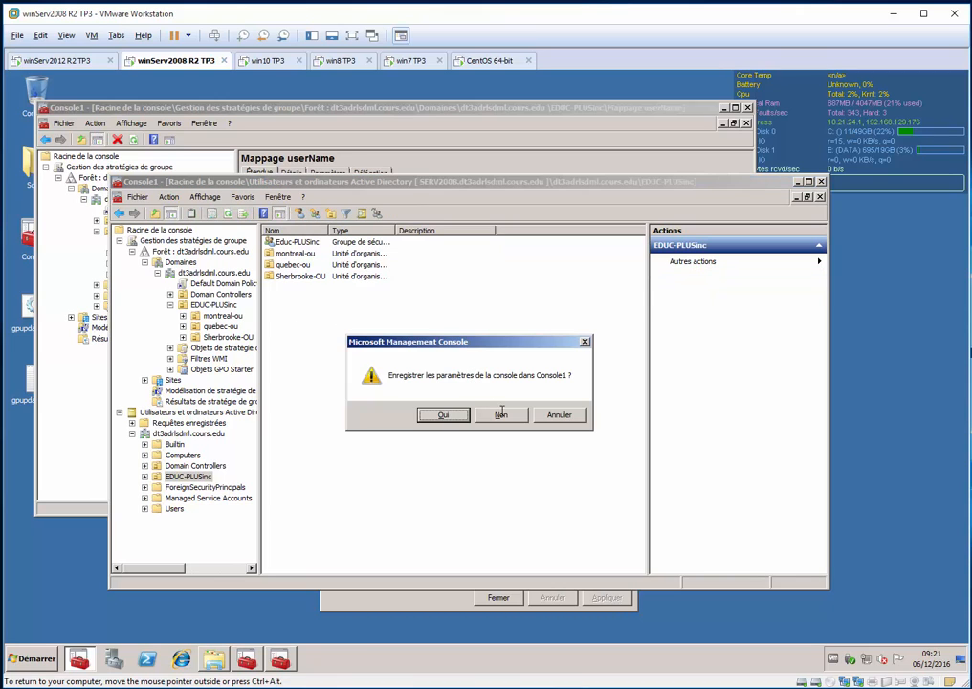
click(502, 413)
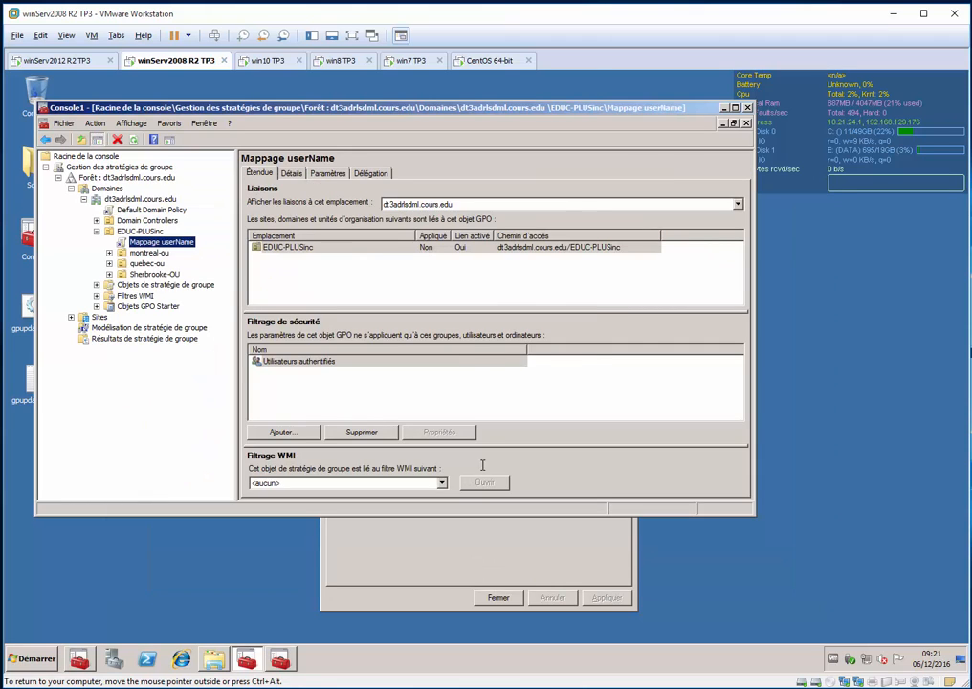
click(281, 661)
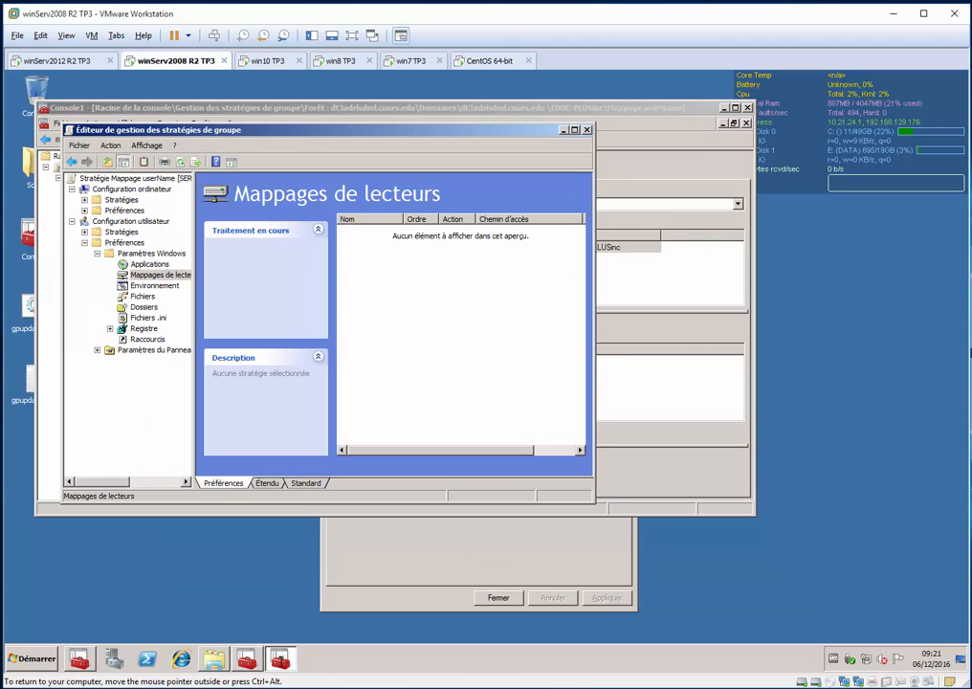
right_click(425, 345)
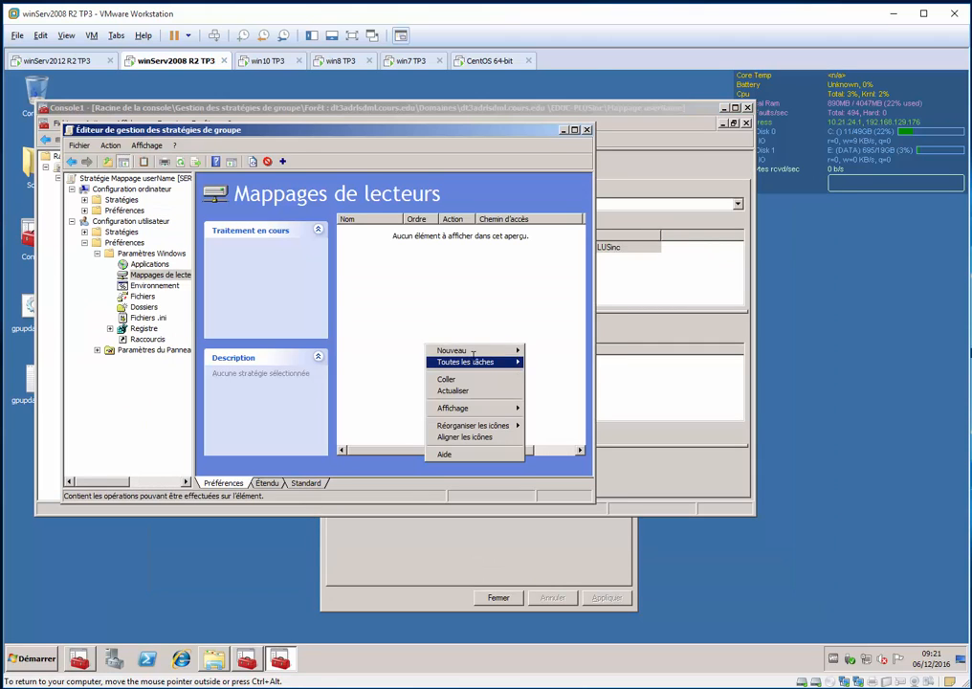
mouse_move(449, 347)
click(576, 350)
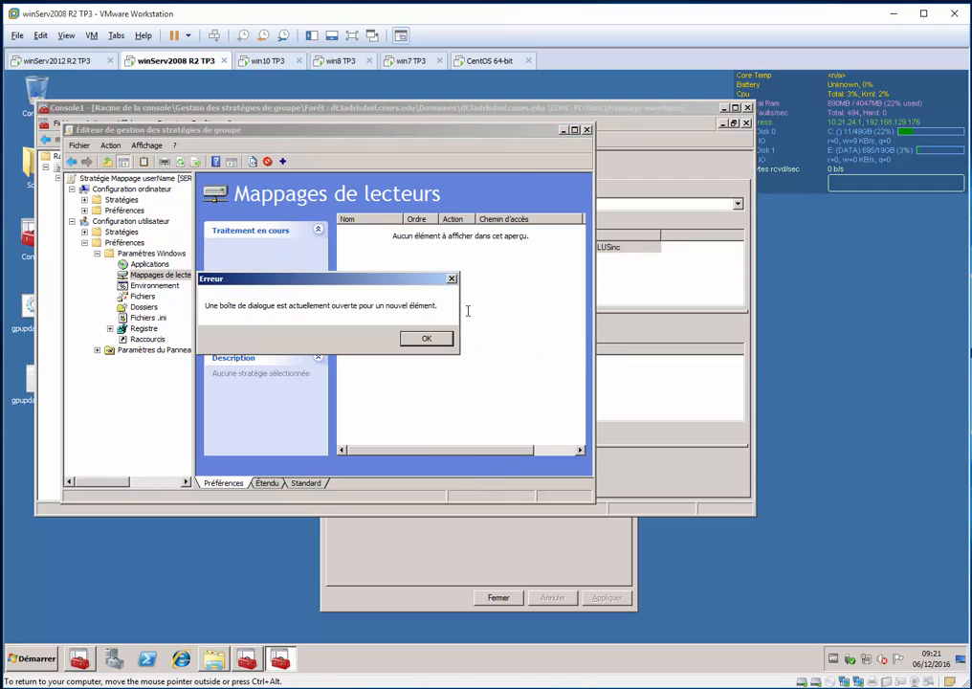
key(Return)
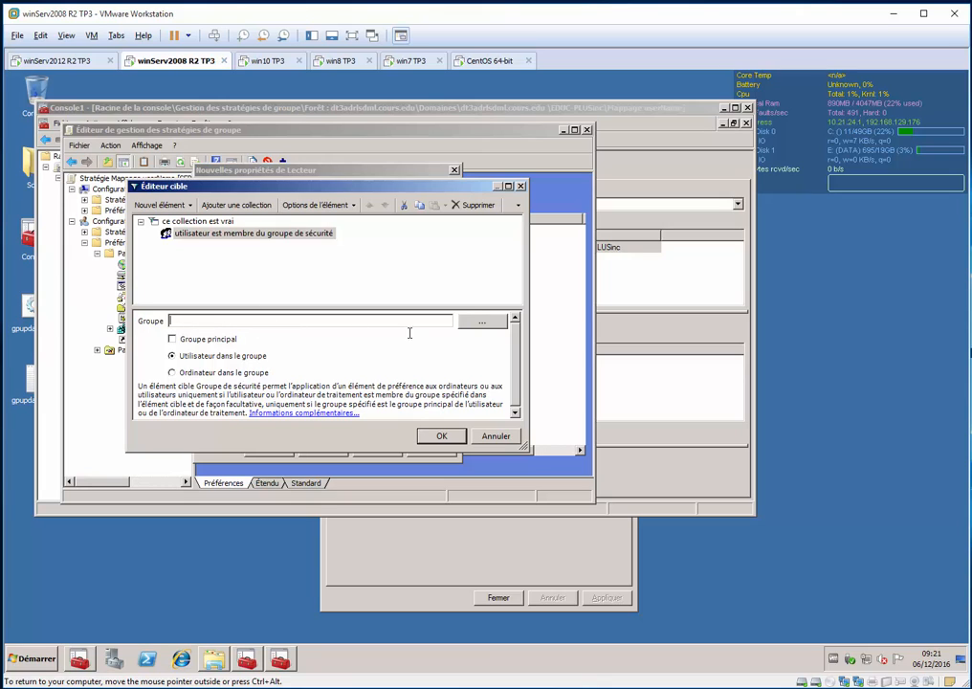
Set the targeted security group to DT3ADRLSDML\Educ-PLUSinc, found by the name "ed", and confirm the targeting
click(481, 321)
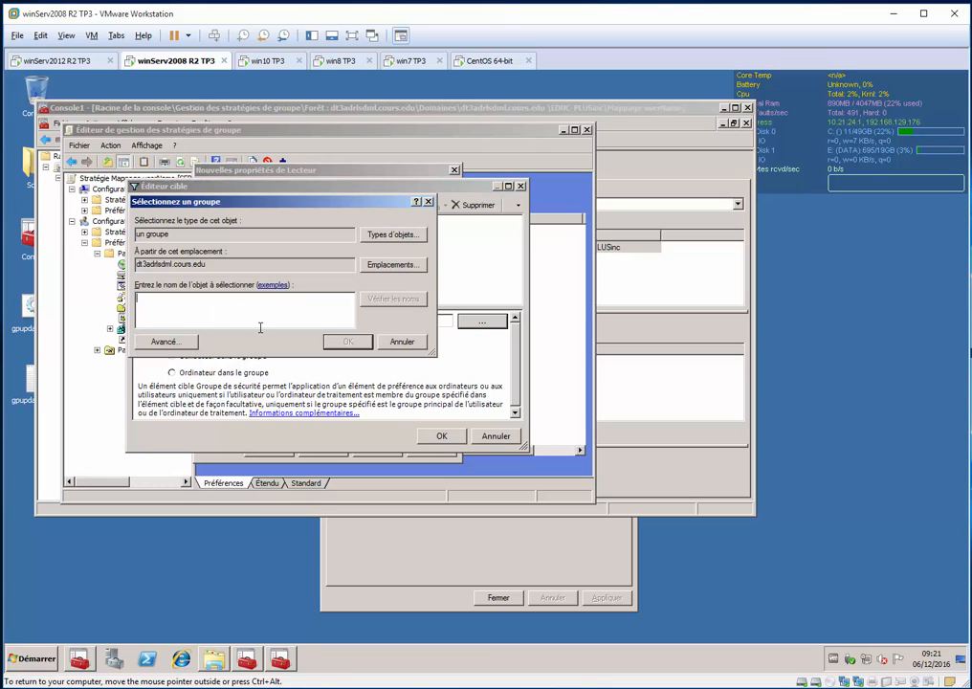
text(educ-plusinc)
key(Return)
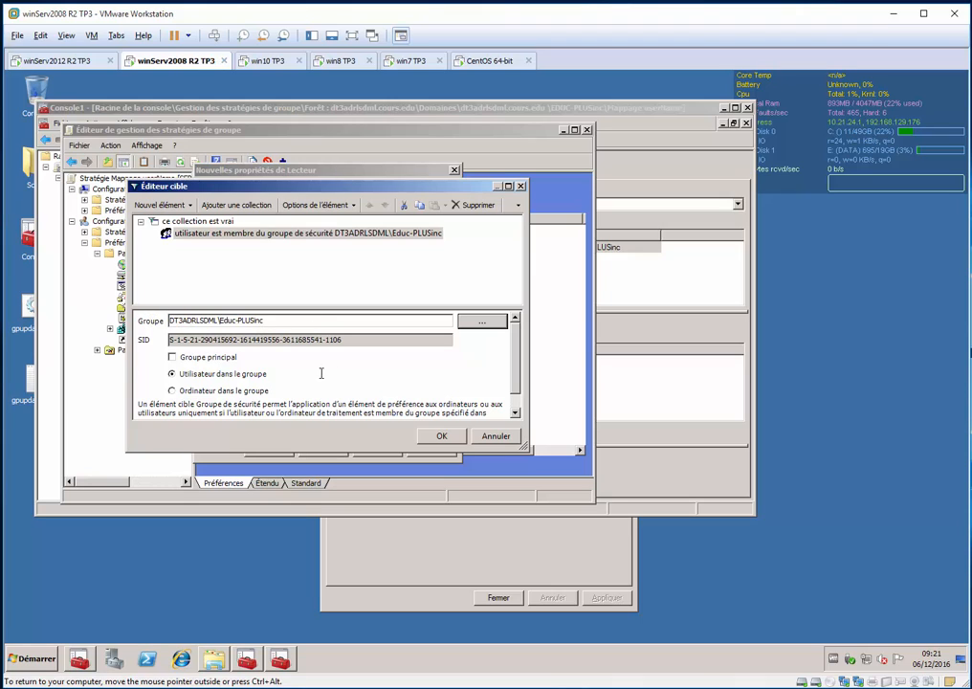
click(441, 434)
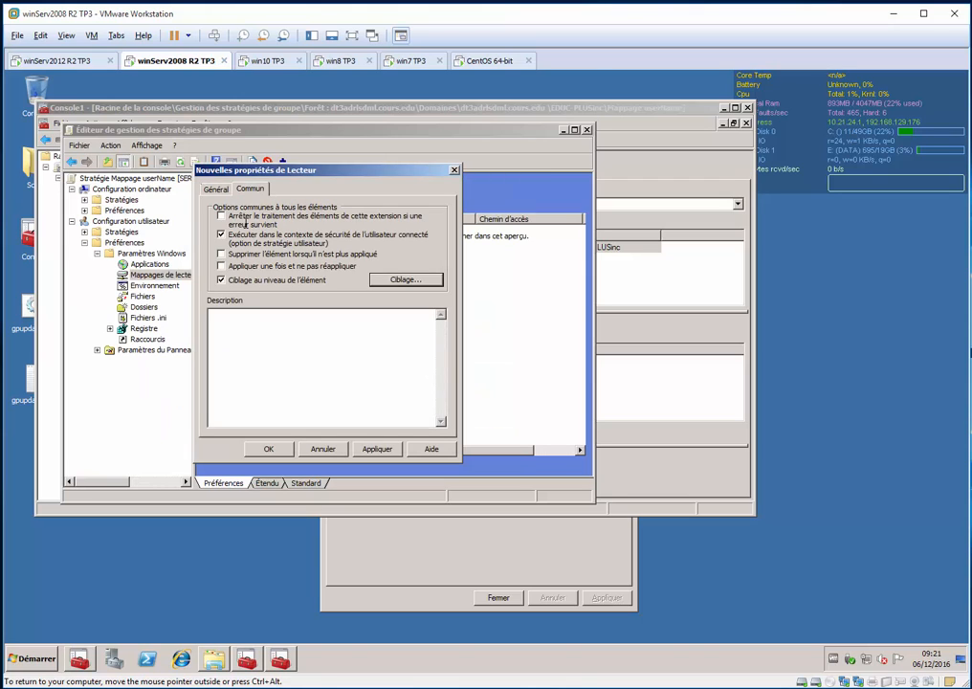
Save the new U drive mapping and close the Group Policy editor
click(217, 188)
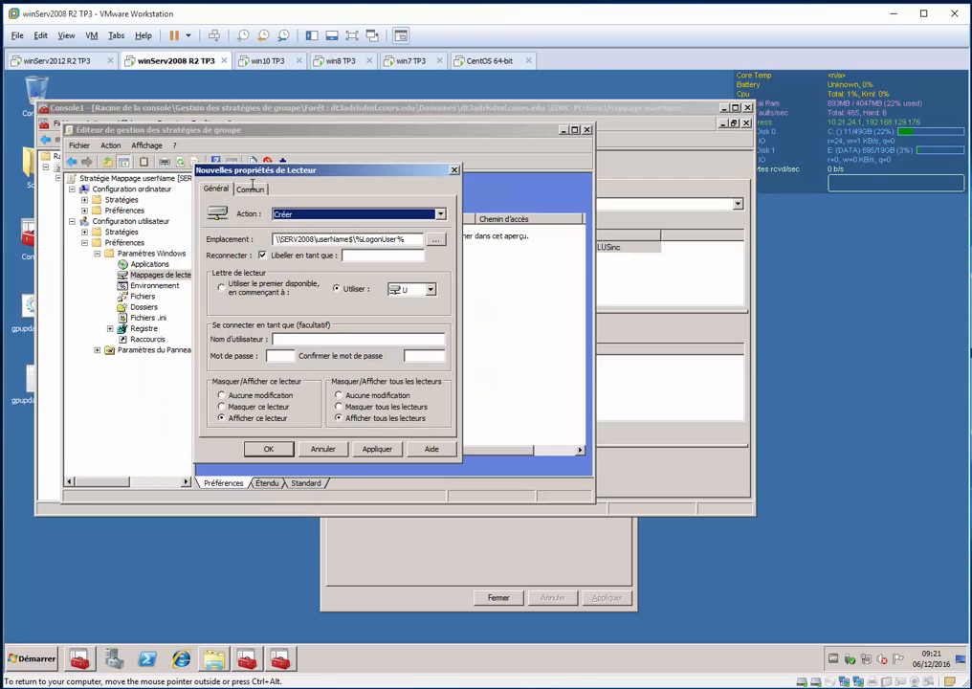
click(377, 447)
click(268, 449)
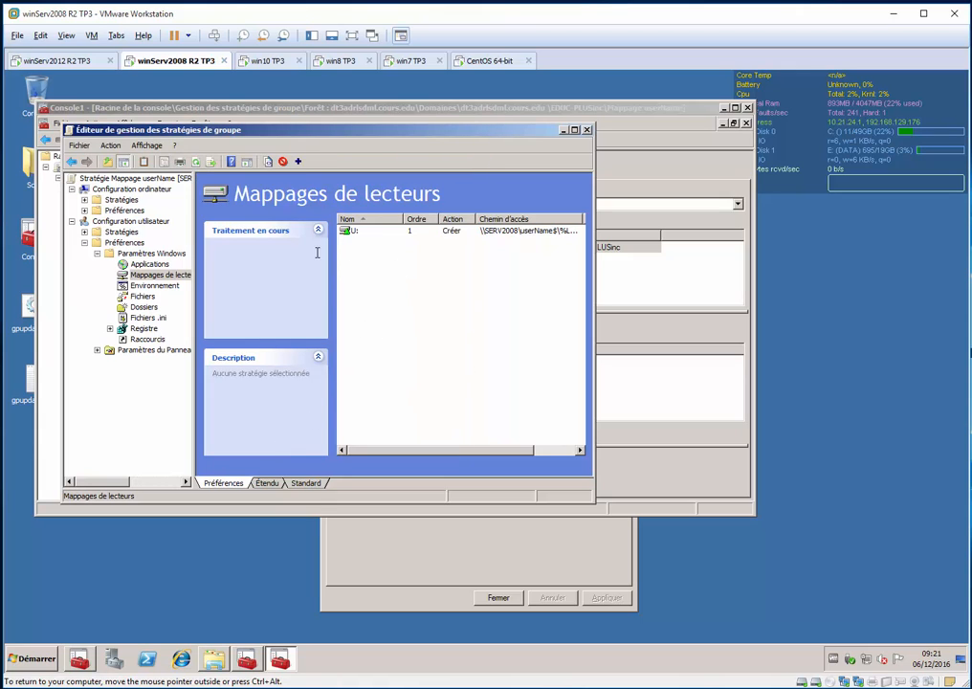
click(430, 265)
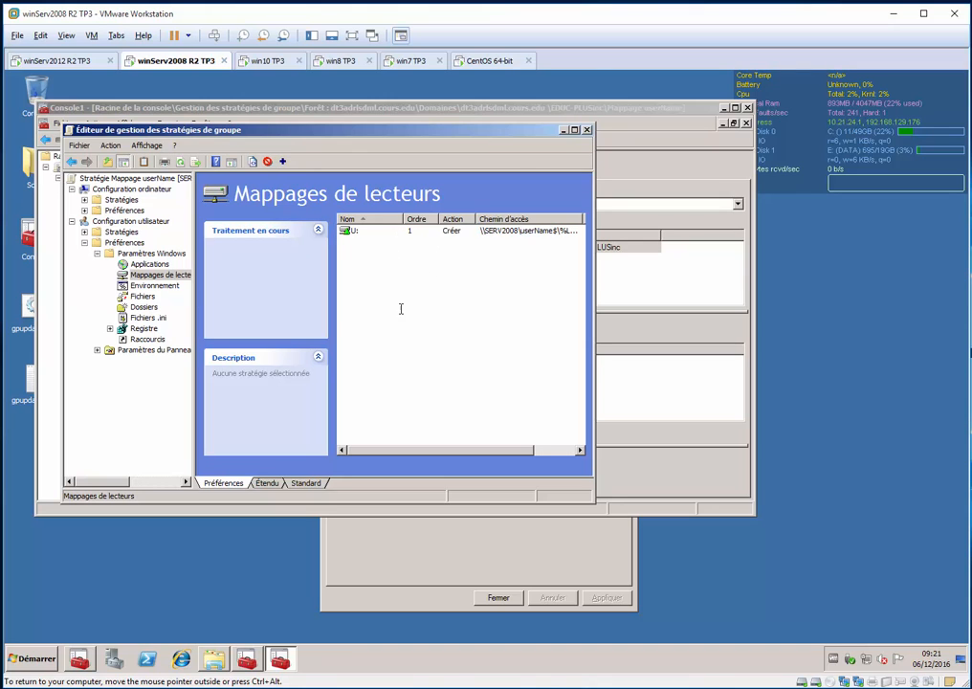
click(586, 130)
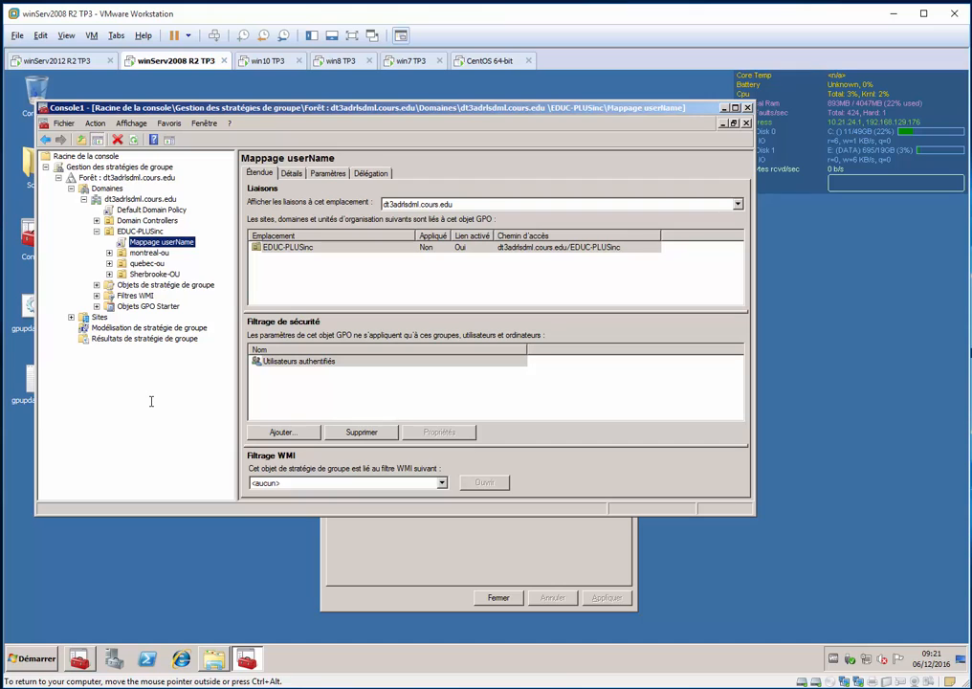
Enforce the Mappage userName GPO link on the EDUC-PLUSinc organizational unit
key(super)
click(165, 242)
right_click(167, 243)
click(192, 259)
Run gpupdate on the server and move its window clear of the console tree
key(super+r)
text(gp)
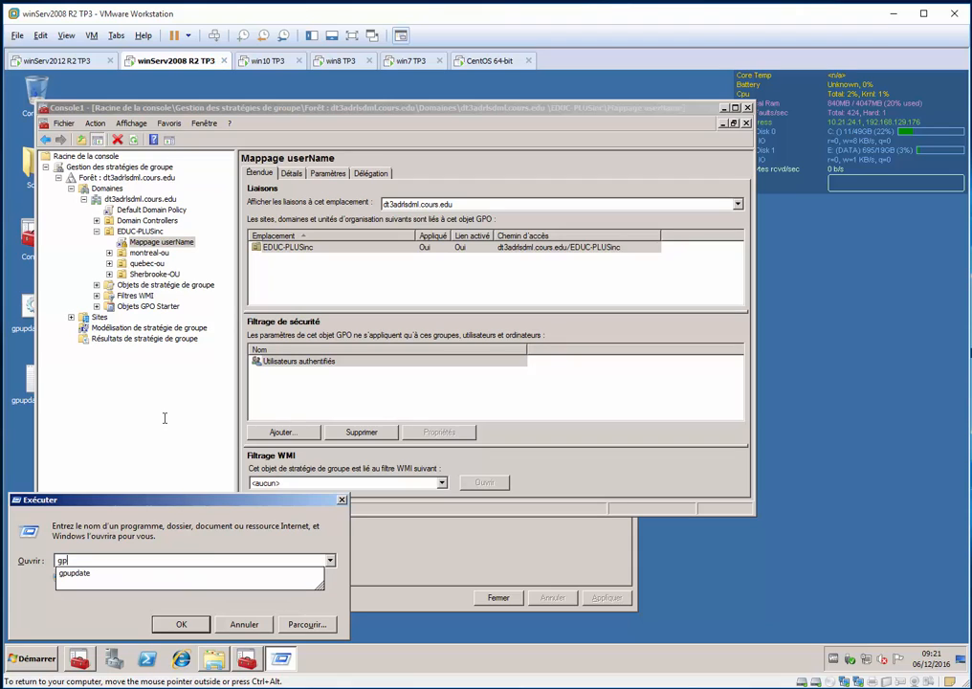
text(update)
key(Return)
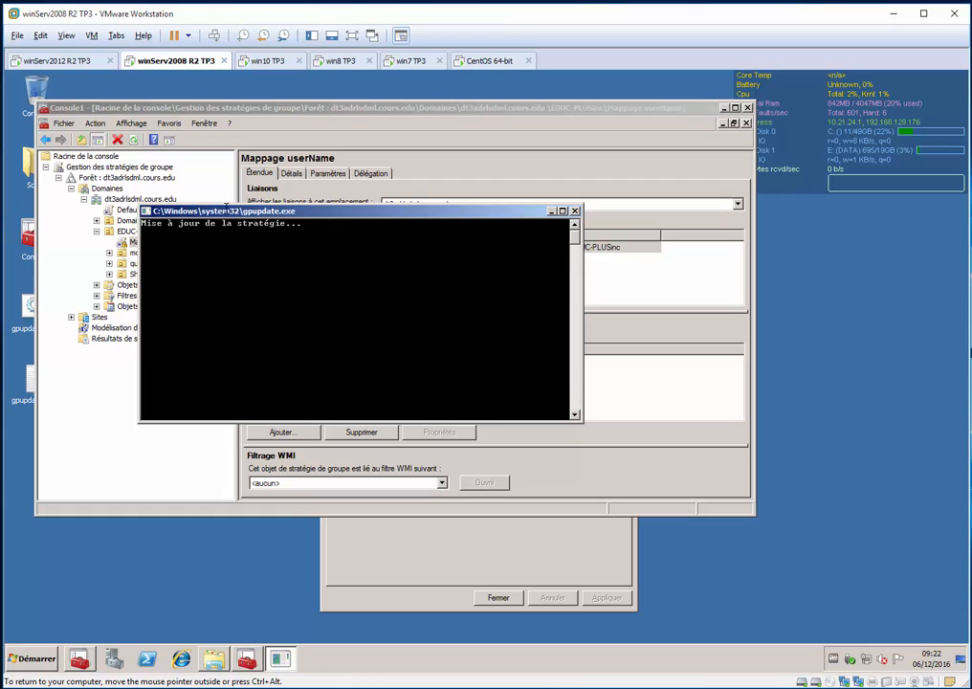
drag(226, 209, 463, 243)
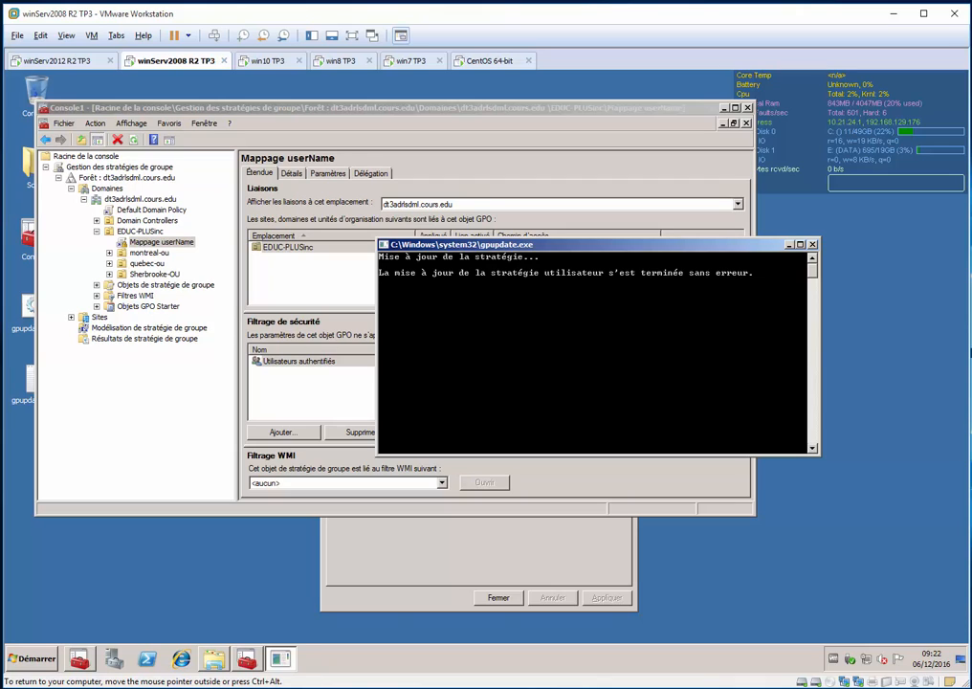
Switch to the win10 TP3 virtual machine and open a File Explorer window there
click(263, 60)
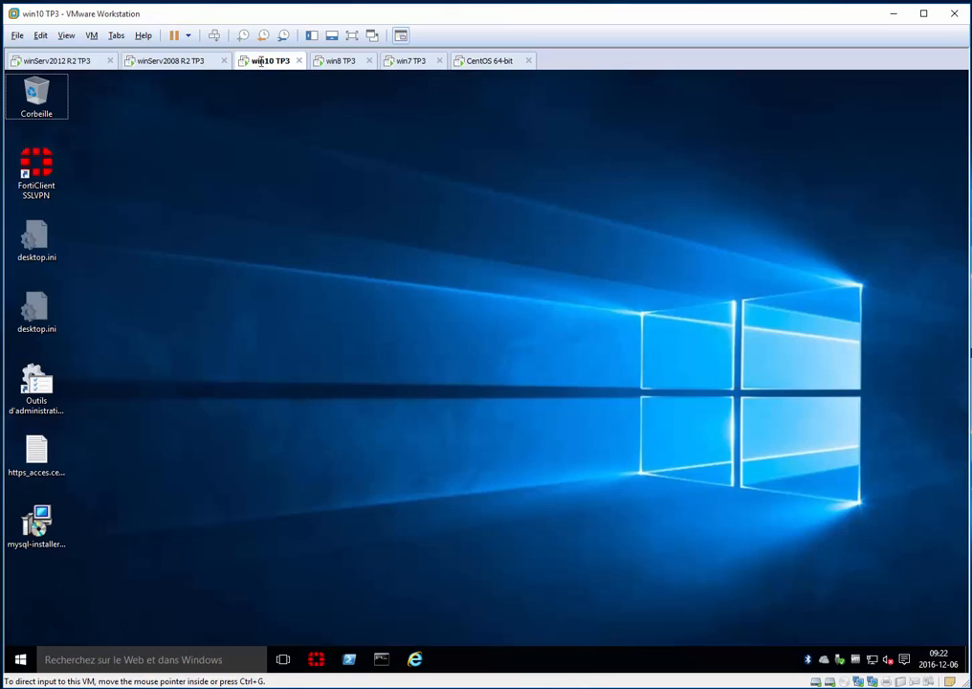
click(368, 312)
key(super+e)
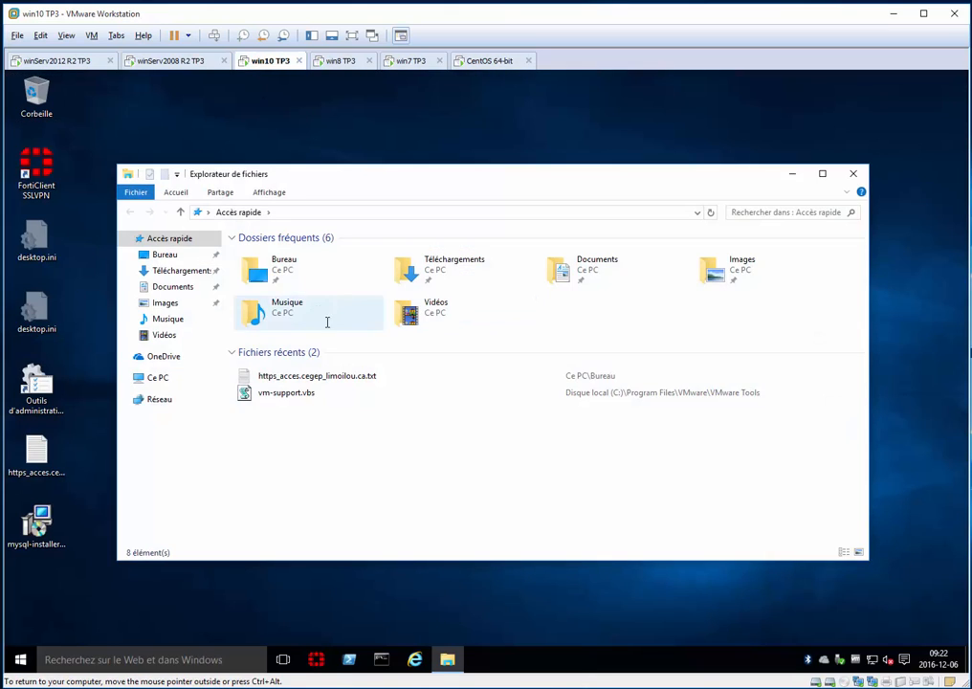
Return to the winServ2008 R2 TP3 machine and check which computers are in the Active Directory Computers container
click(156, 62)
click(82, 654)
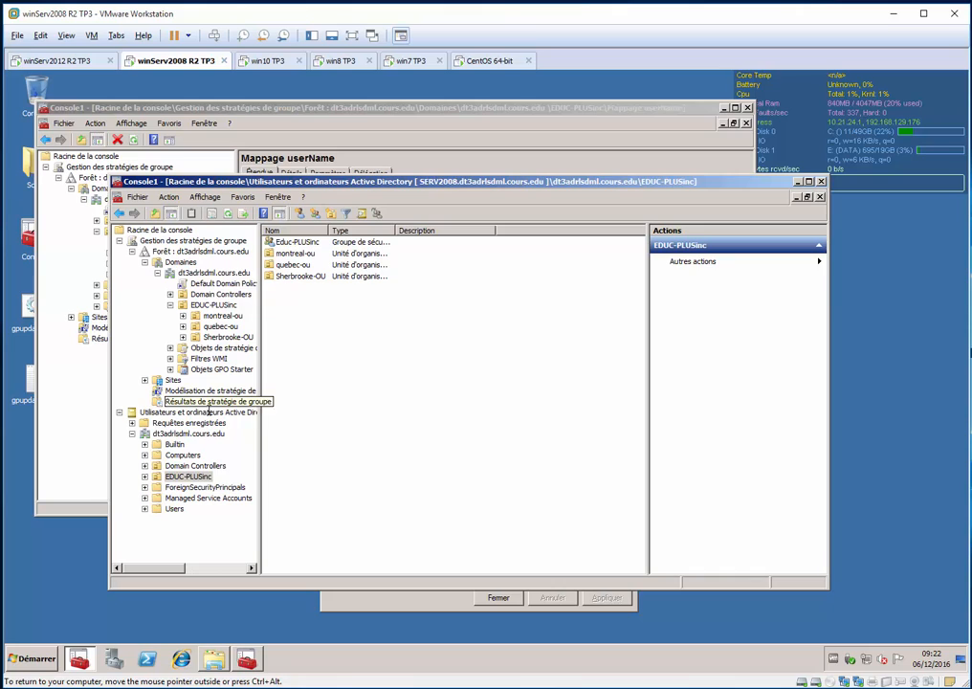
click(195, 465)
click(190, 456)
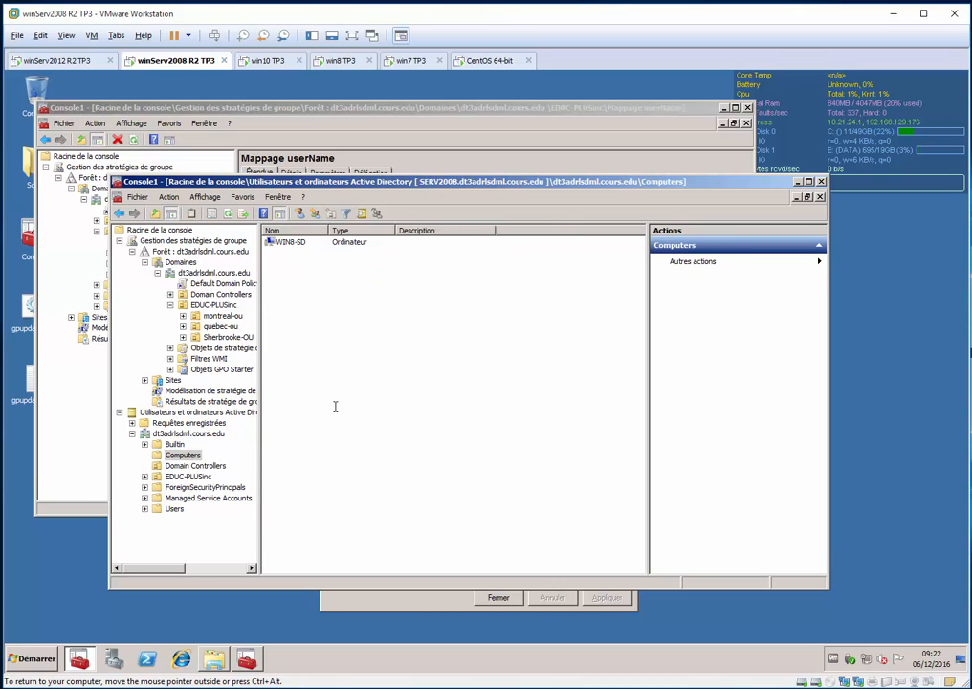
Delete the WIN8-SD computer object from the Active Directory Computers container
click(291, 242)
key(Delete)
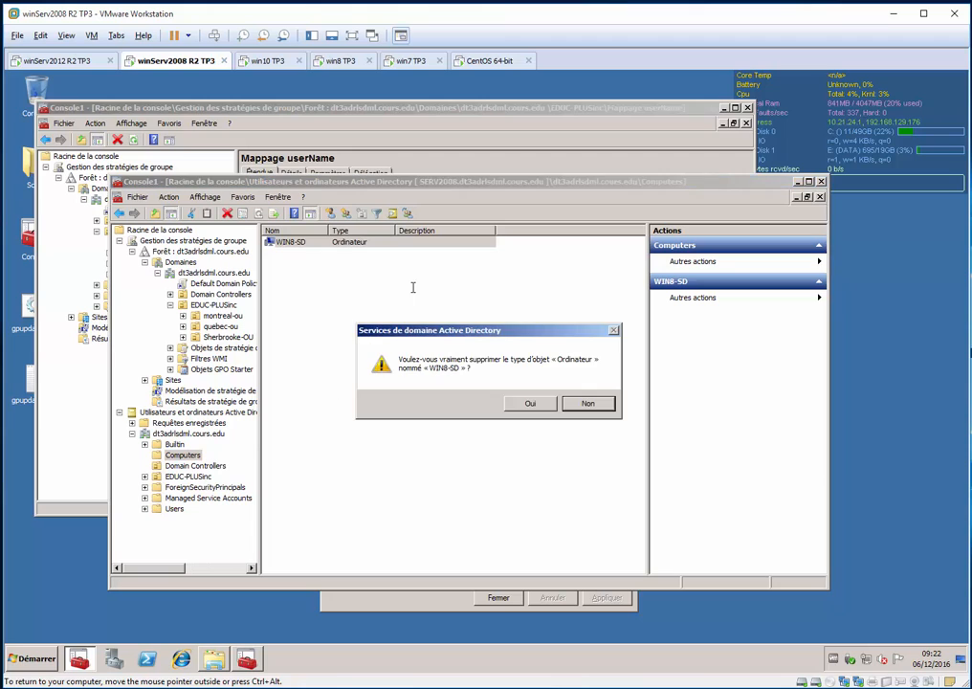
click(530, 402)
Switch to the win10 TP3 virtual machine and open the computer name settings in its System Properties
click(256, 61)
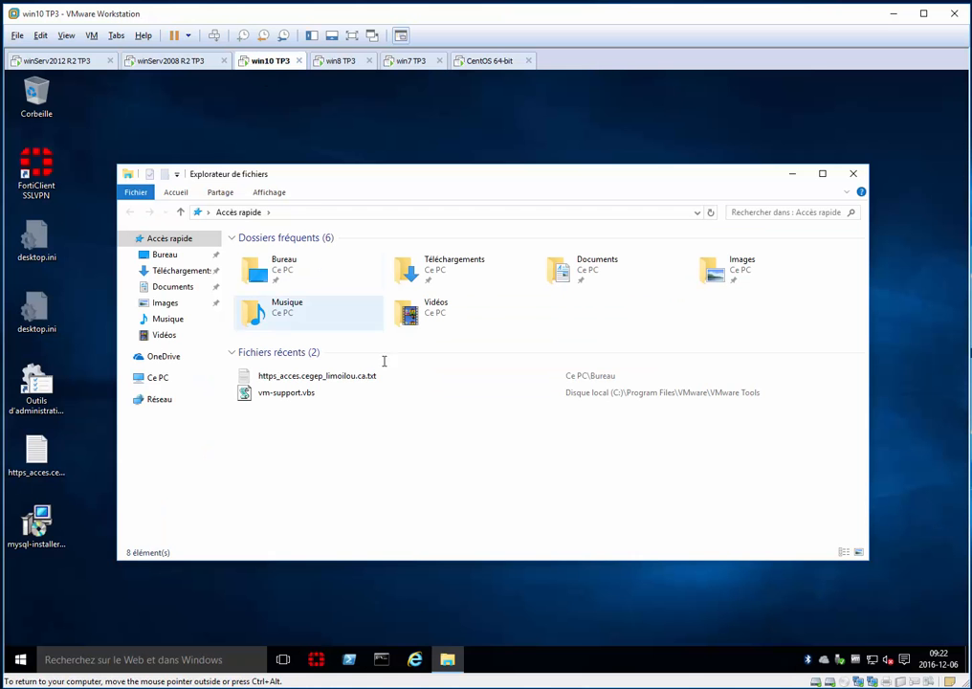
click(157, 378)
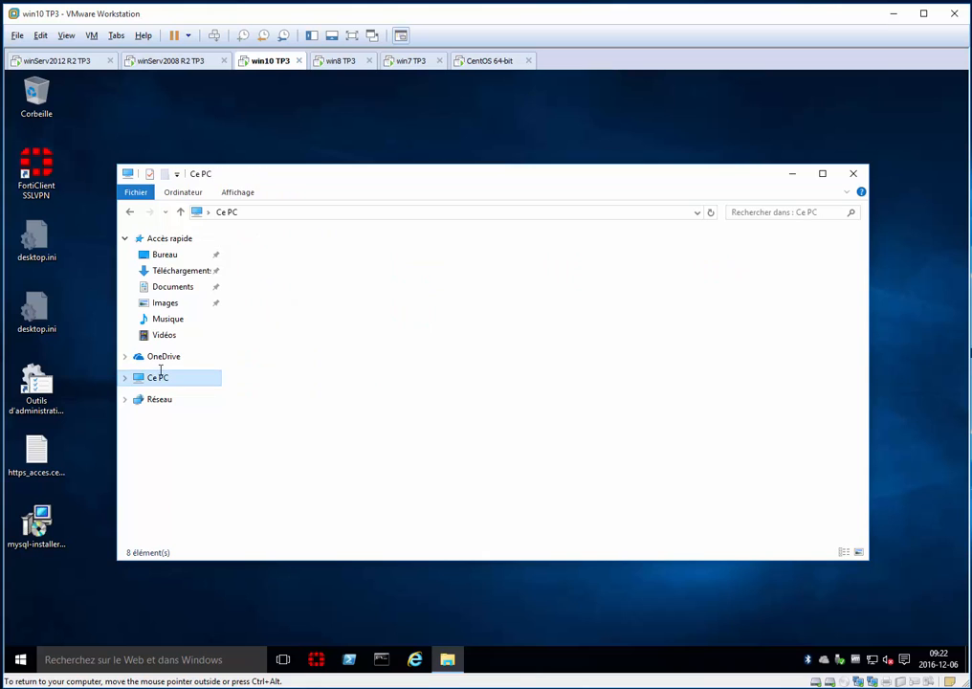
right_click(173, 382)
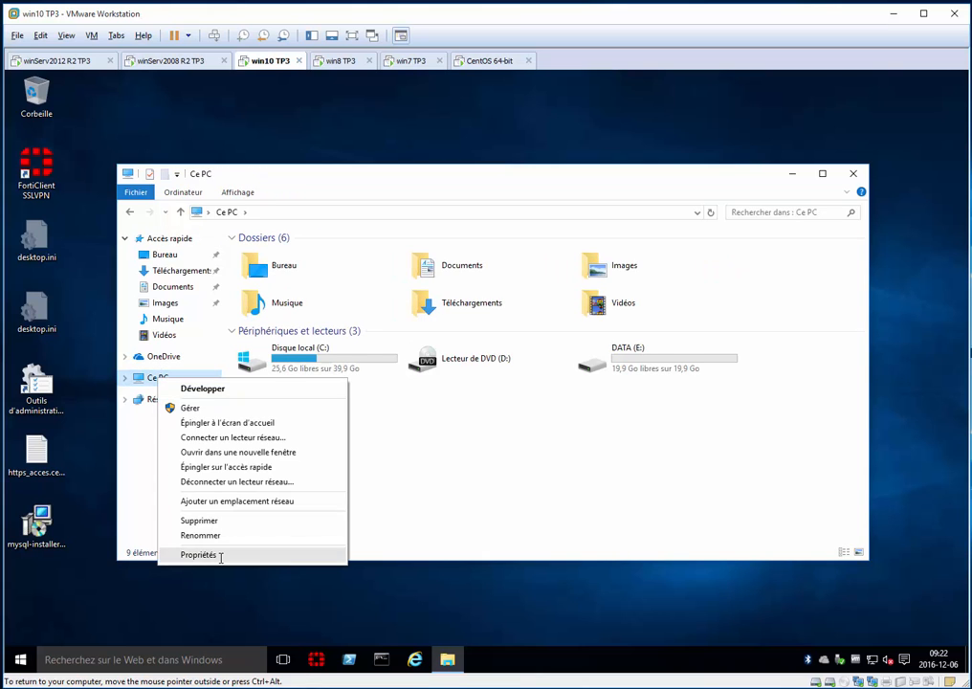
click(251, 556)
click(206, 330)
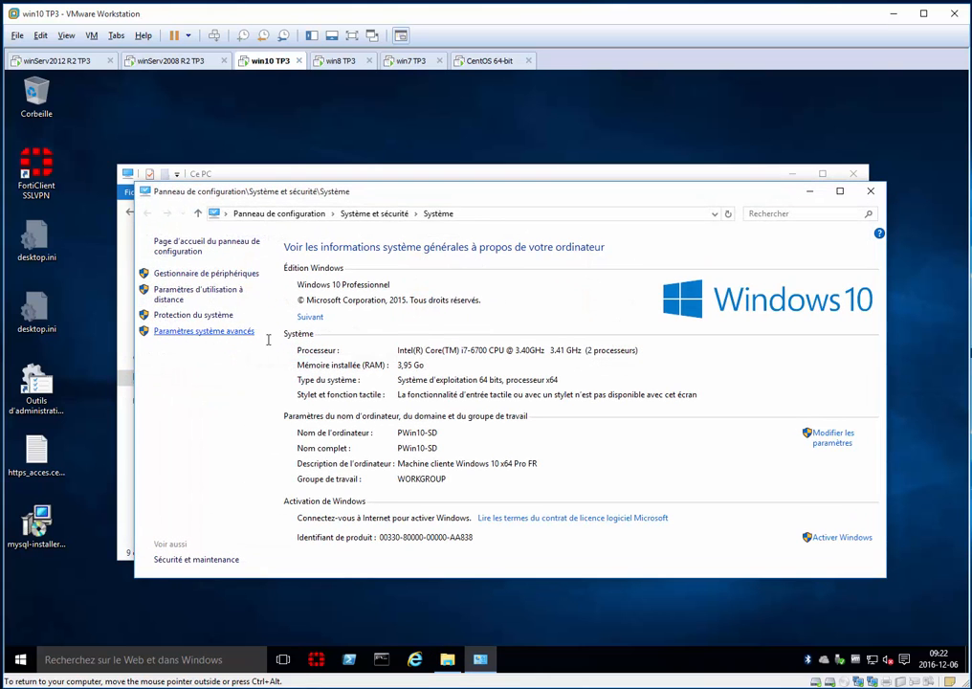
click(181, 192)
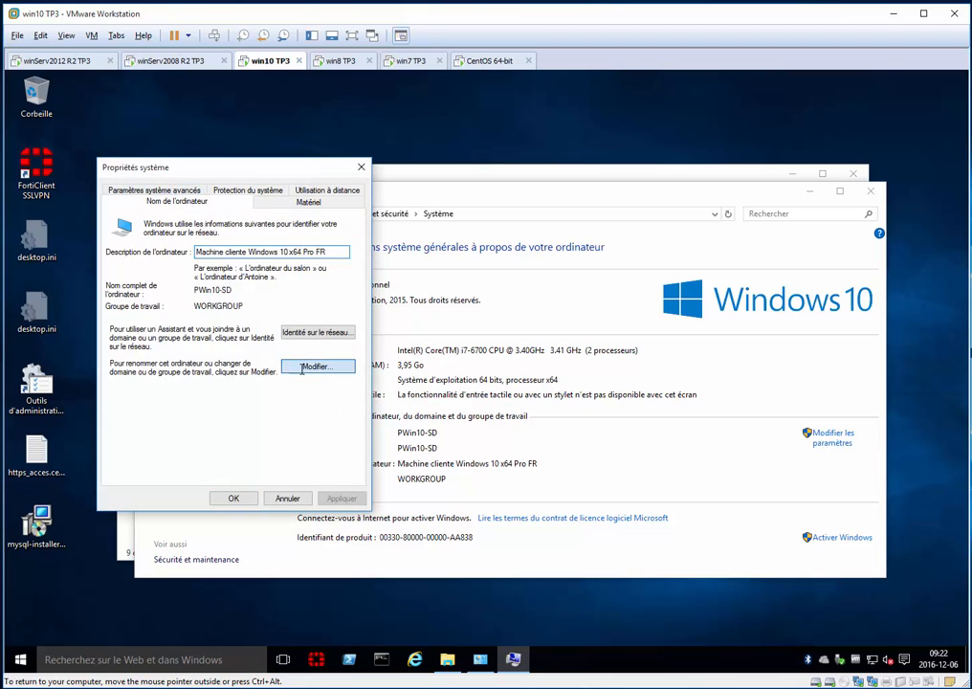
Change PWin10-SD from workgroup to domain membership, using dt3adrlsdml as the domain, and submit the change
click(320, 365)
click(139, 348)
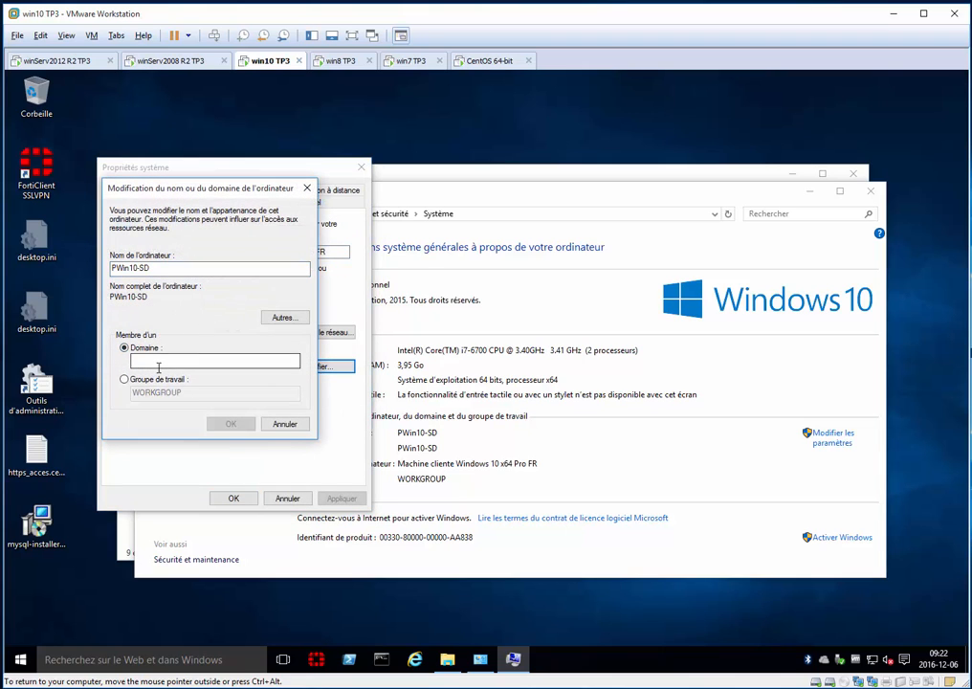
text(dt3adfsd)
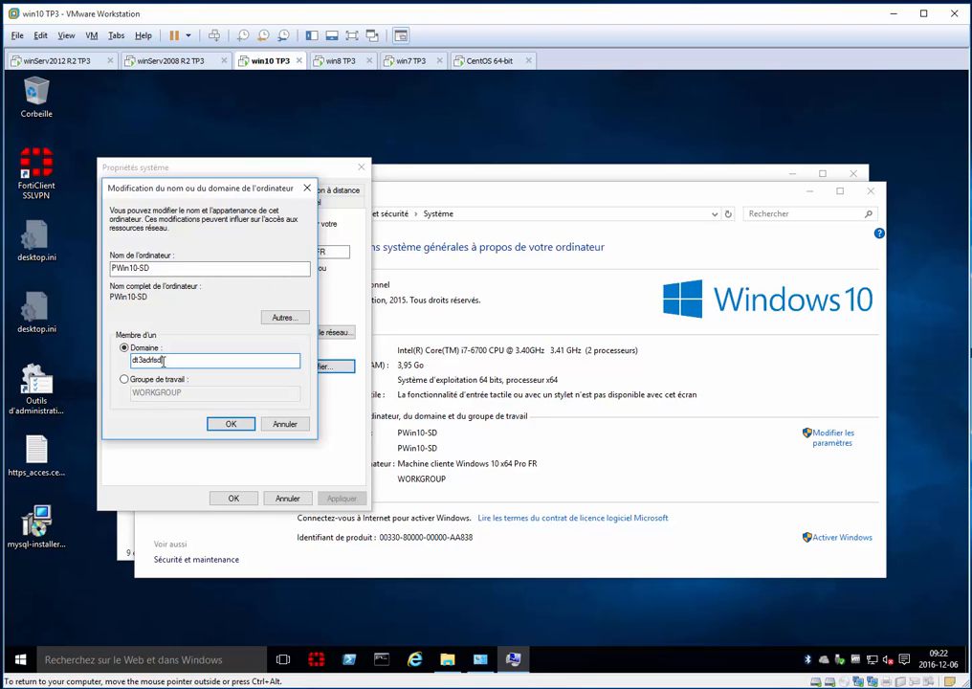
text(adrlsdml)
key(Return)
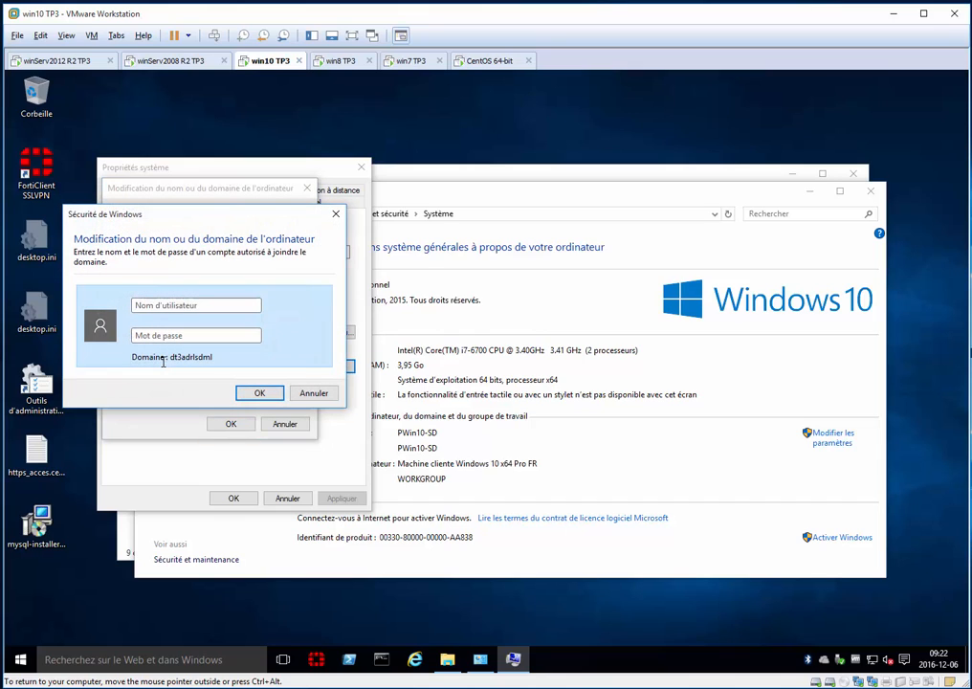
Authorize the Windows 10 domain join with the administrateur account and its password
text(administreateur)
double_click(199, 305)
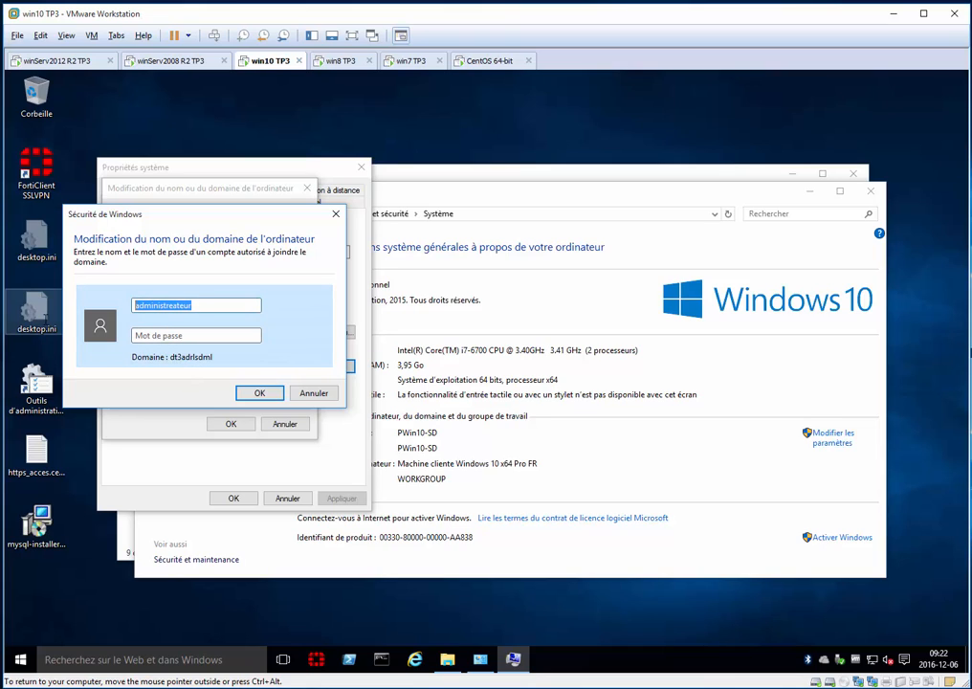
text(adm)
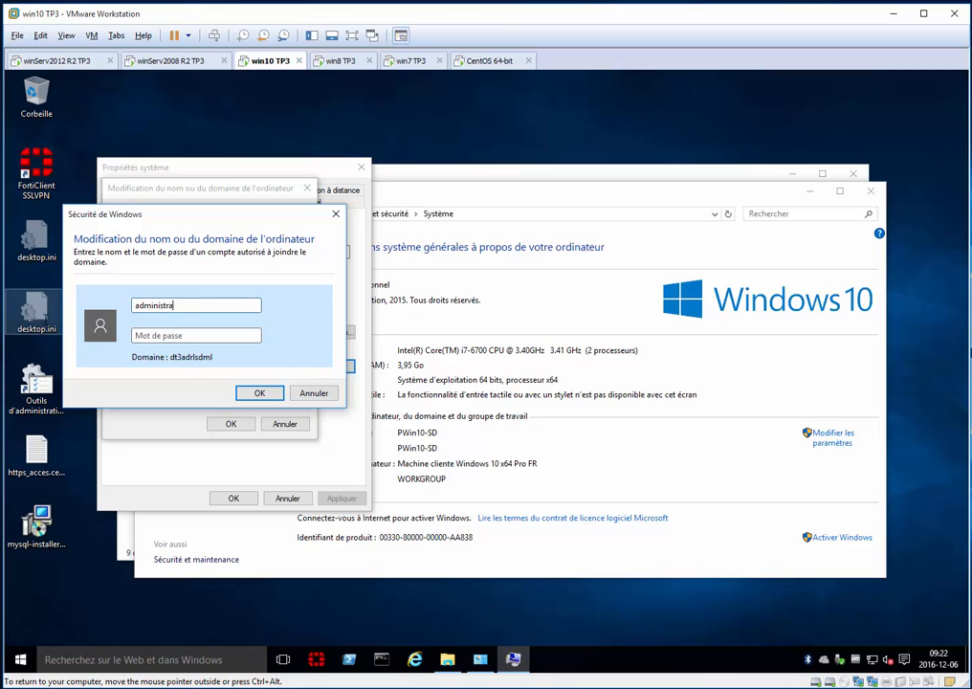
text(********)
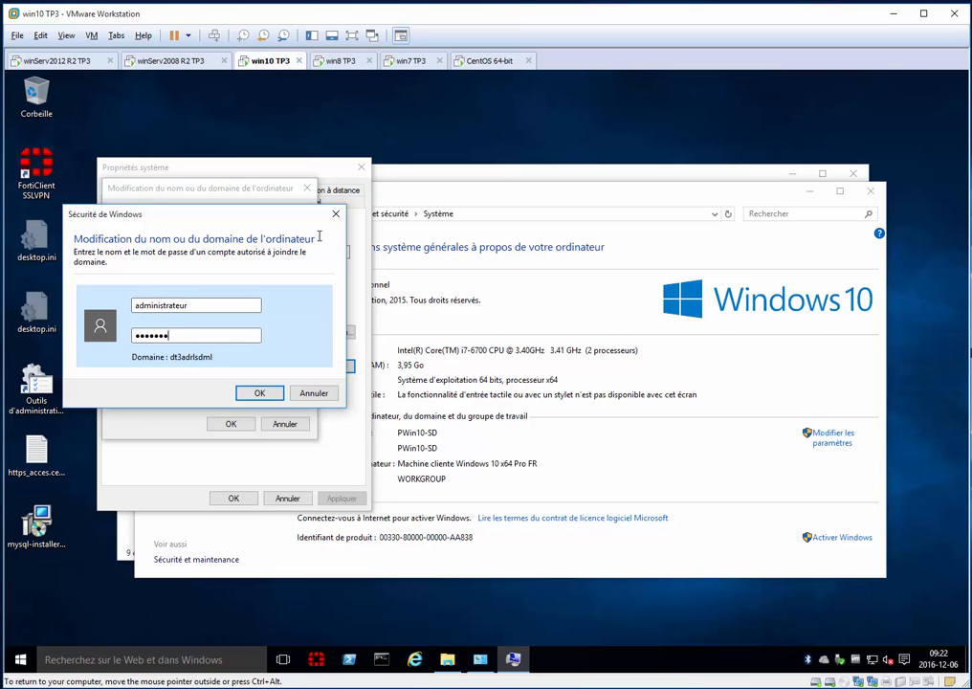
key(Return)
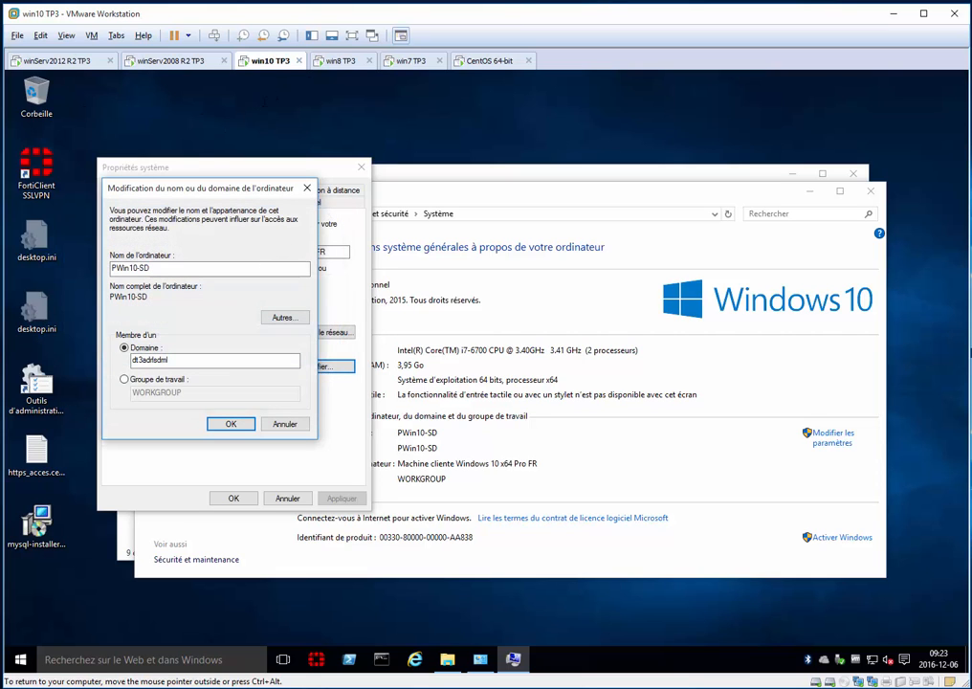
Switch to the win8 TP3 virtual machine and open its computer name and domain change dialog from the system properties
click(343, 61)
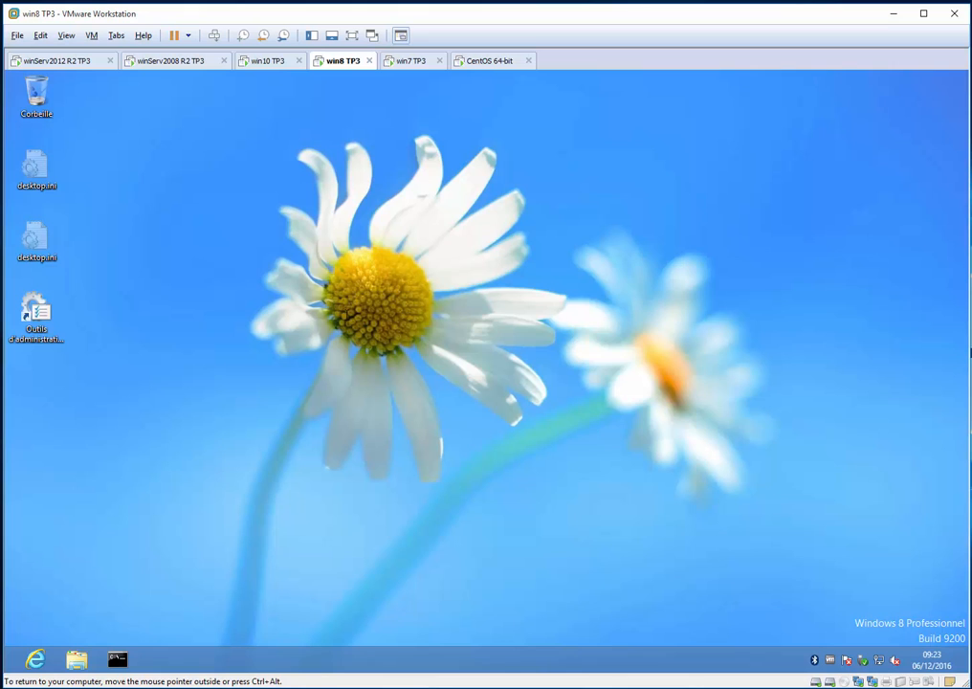
key(super+e)
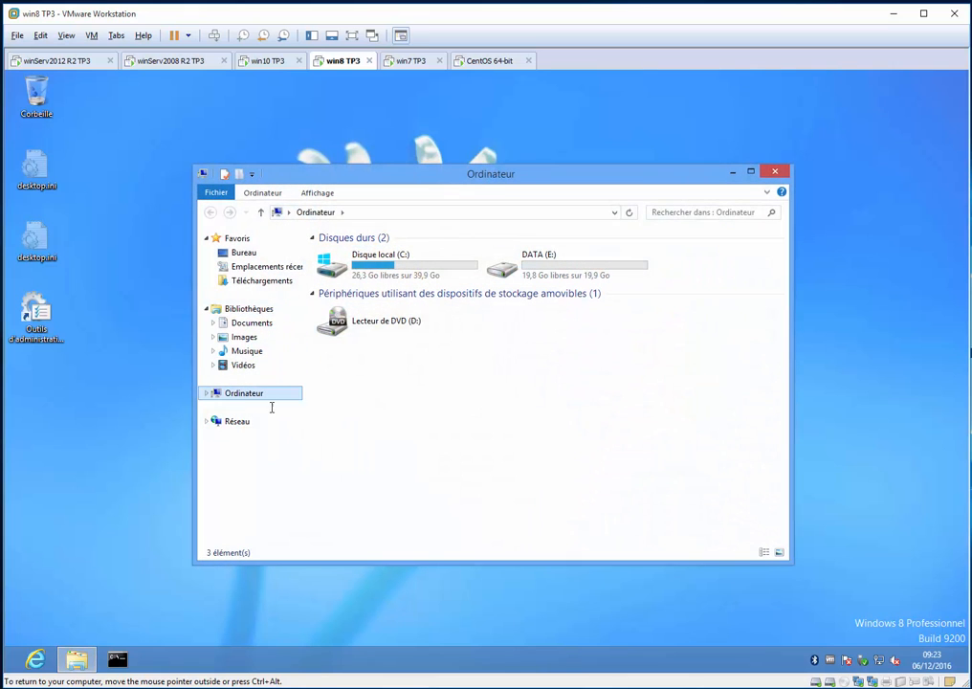
right_click(259, 395)
click(328, 559)
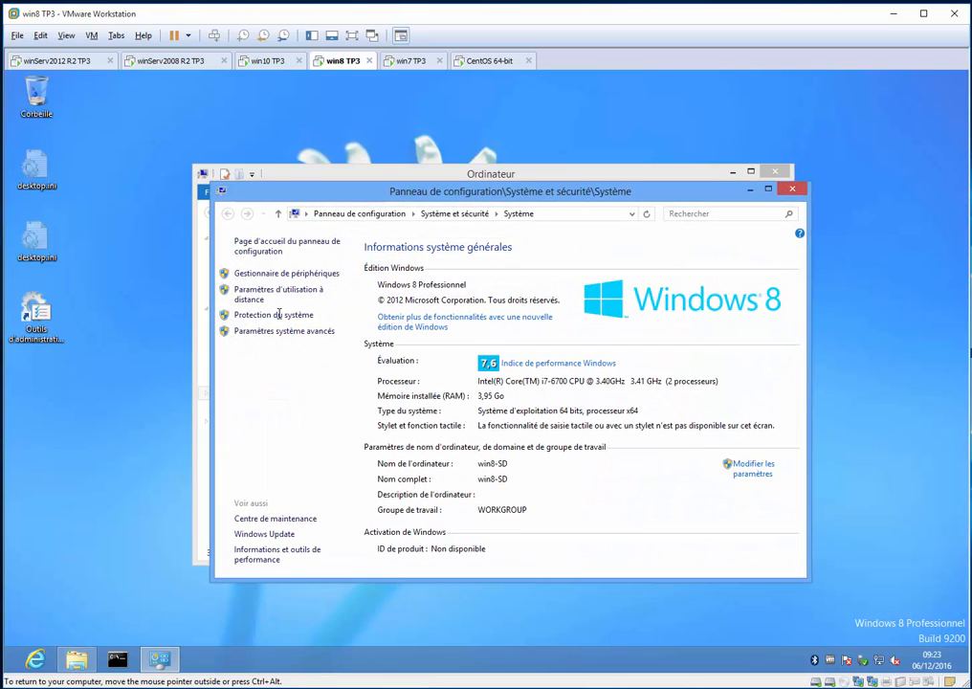
click(285, 330)
click(106, 120)
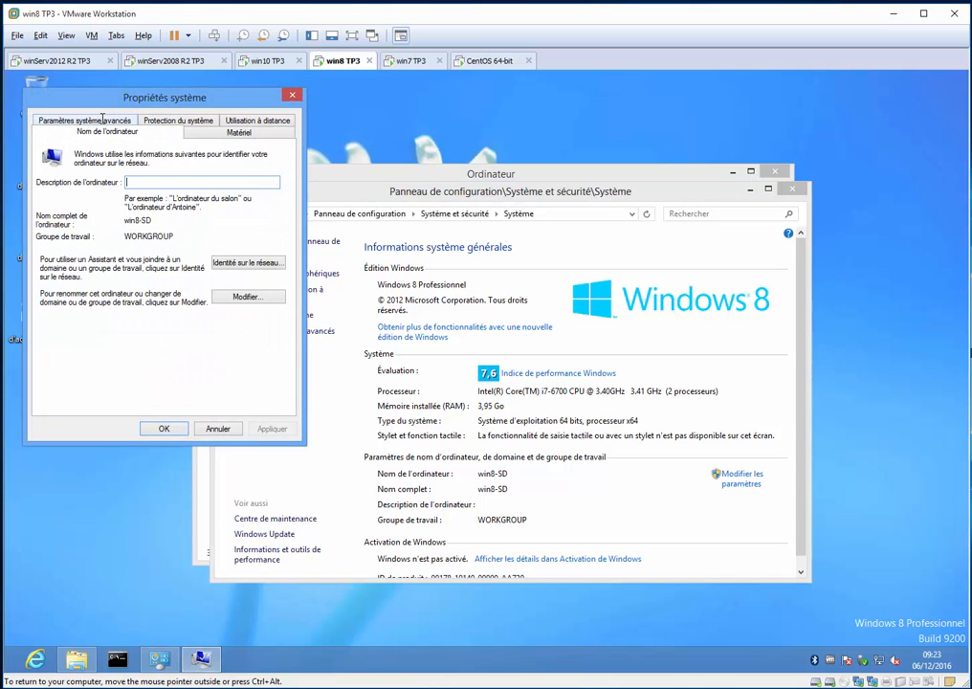
click(244, 297)
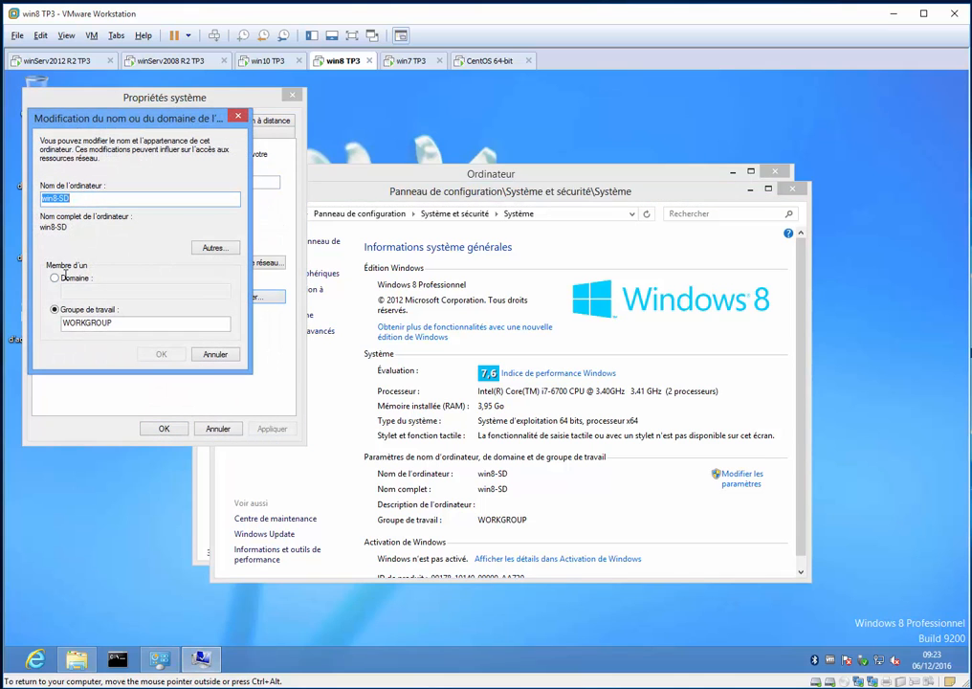
Make win8-SD a member of the dt3adrlsdml domain and submit the change
click(64, 277)
click(108, 290)
text(administrateur)
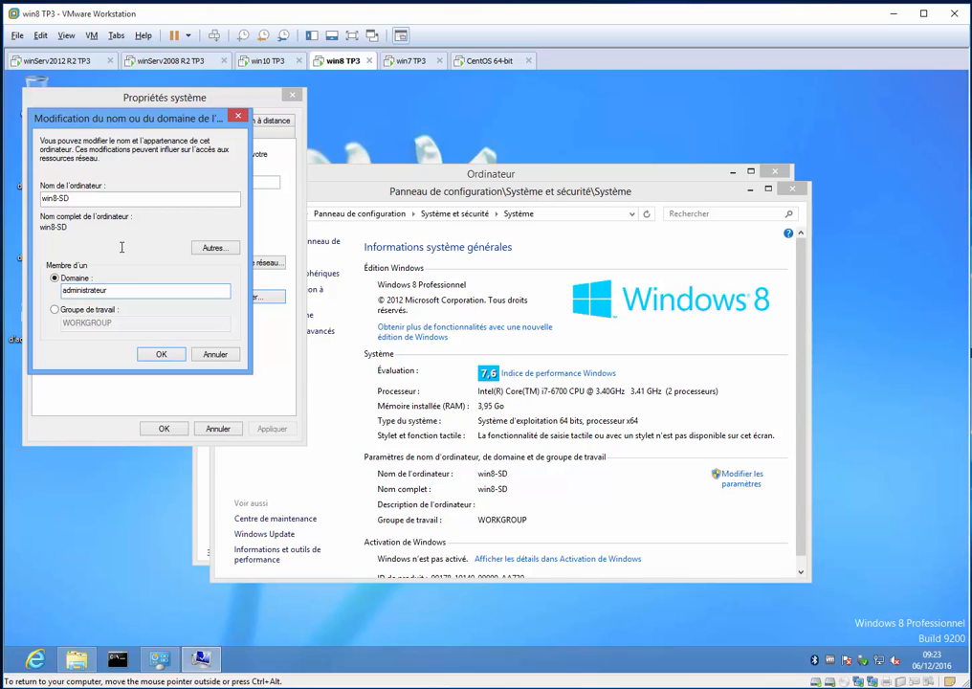
double_click(123, 291)
key(super+c)
text(dt3adrlsdml)
click(268, 60)
key(Return)
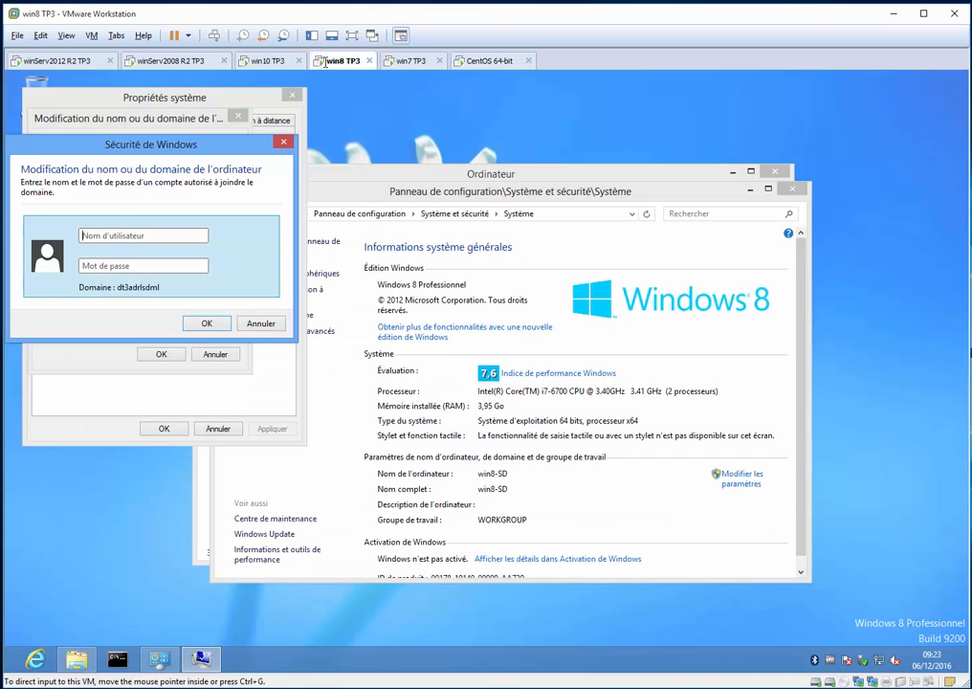
Authorize the Windows 8 domain join with the administrateur account and its password
click(342, 60)
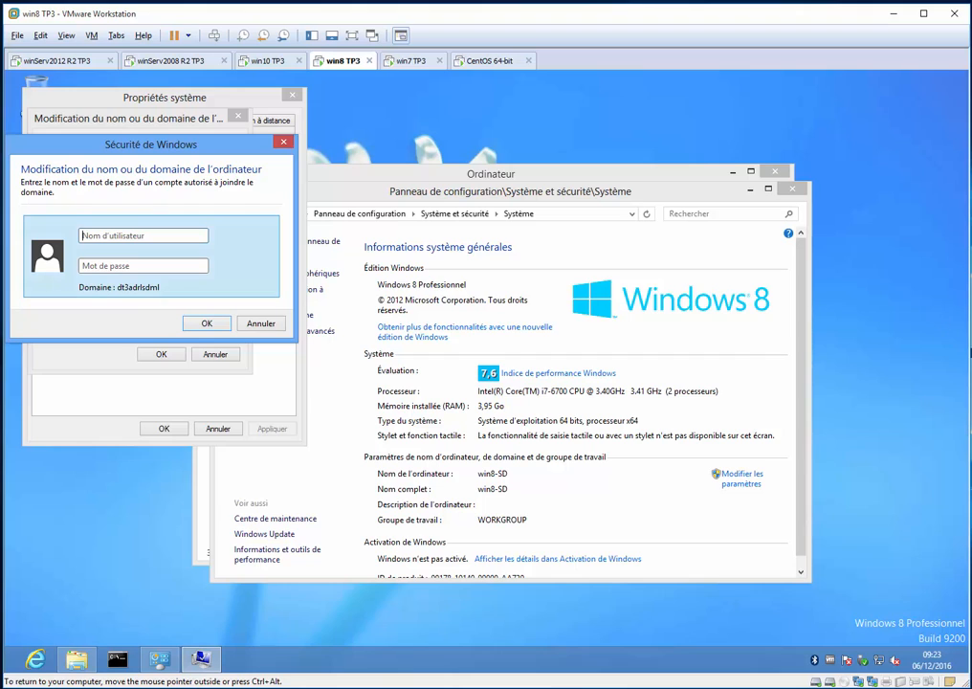
click(856, 686)
click(903, 23)
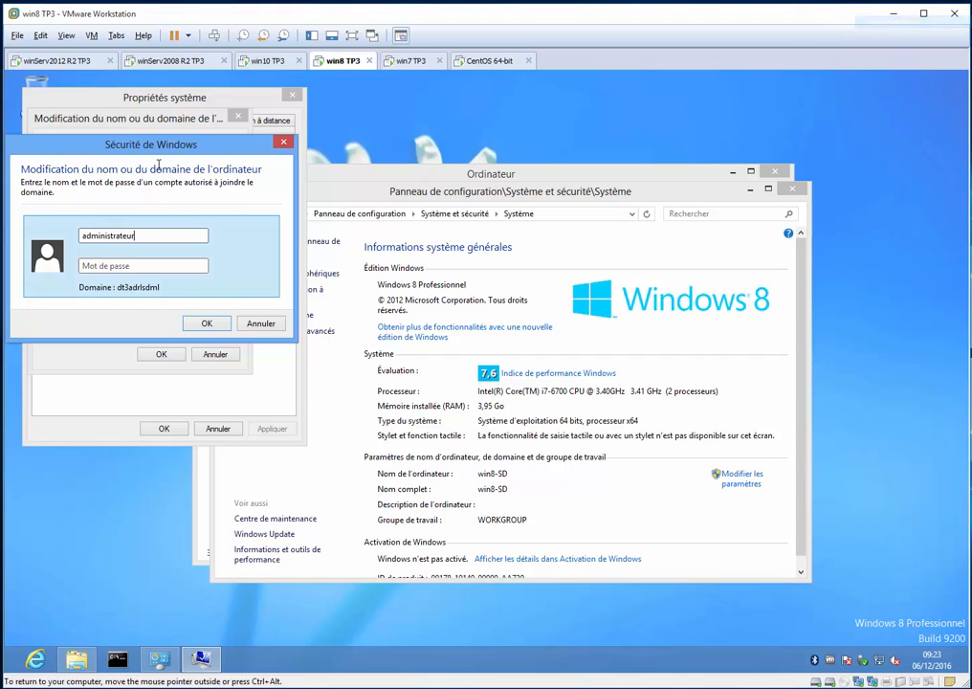
key(Tab)
text(••••••••)
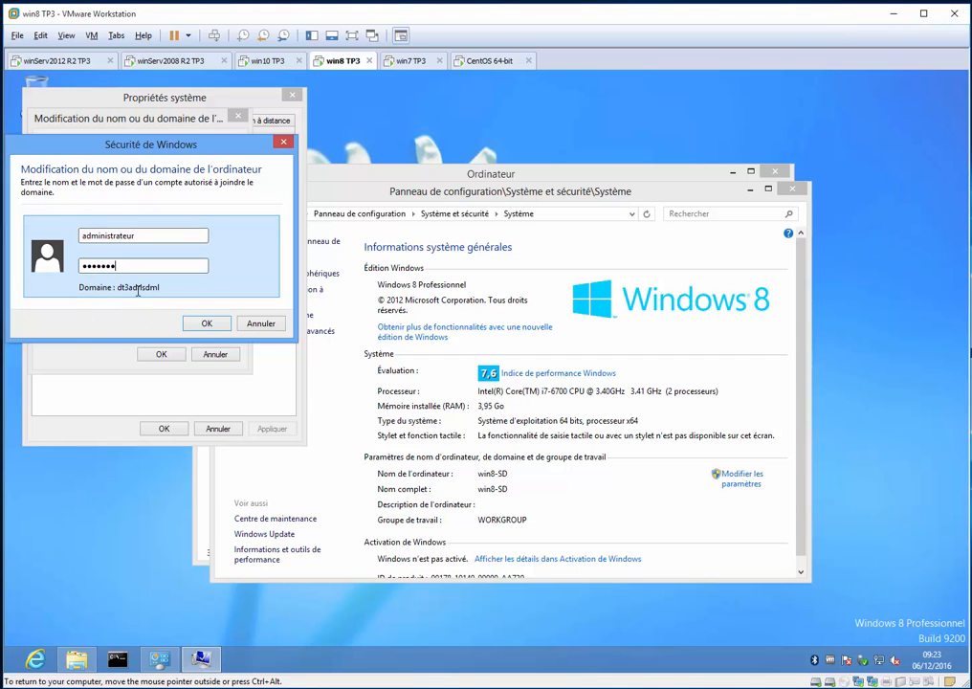
key(Return)
Return to the win10 TP3 machine, acknowledge the domain change and restart it immediately
click(271, 62)
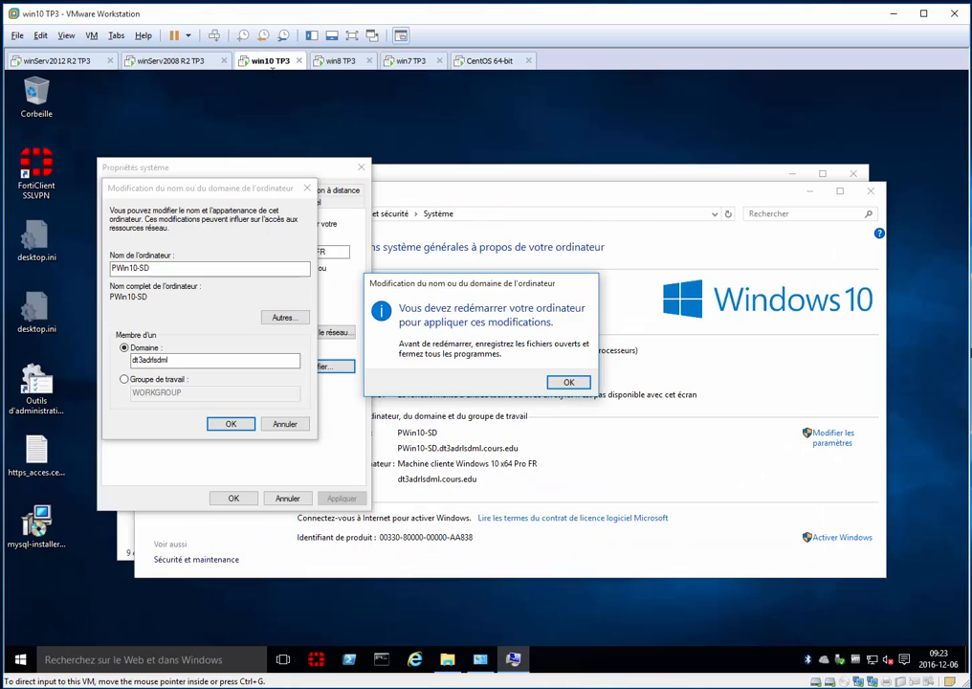
click(568, 382)
click(236, 497)
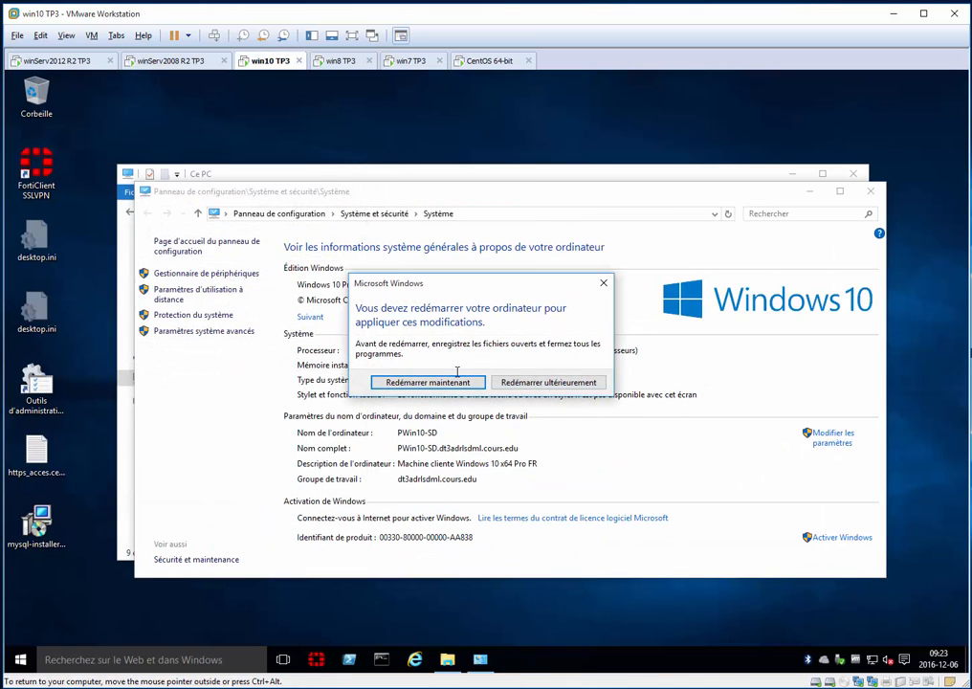
key(Return)
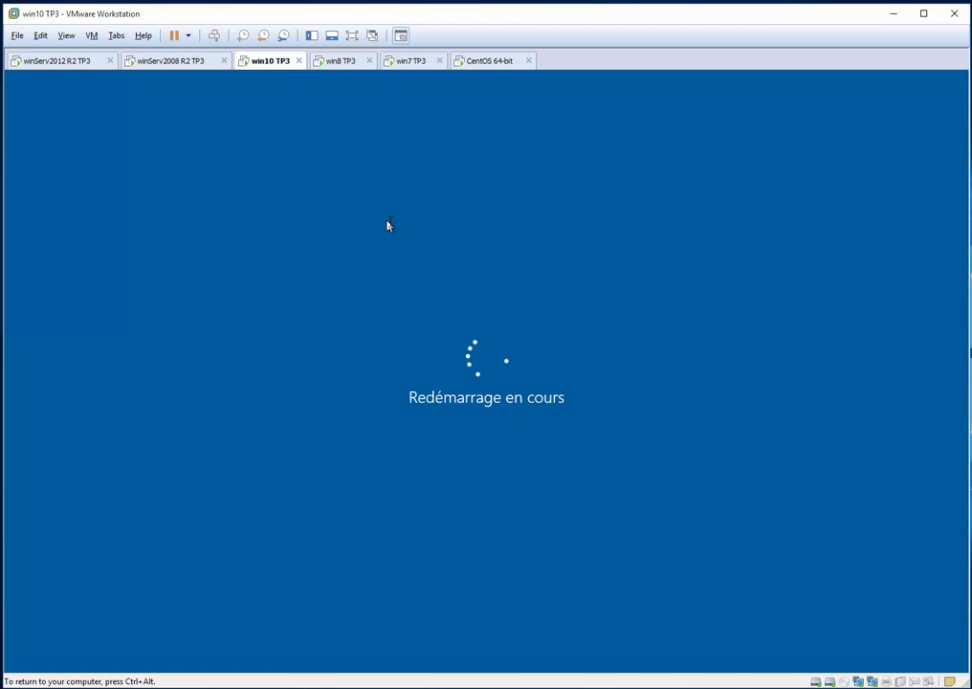
Look in on the win8 TP3 domain join, and open the computer name and domain change dialog on win7 TP3
key(ctrl+alt)
click(340, 60)
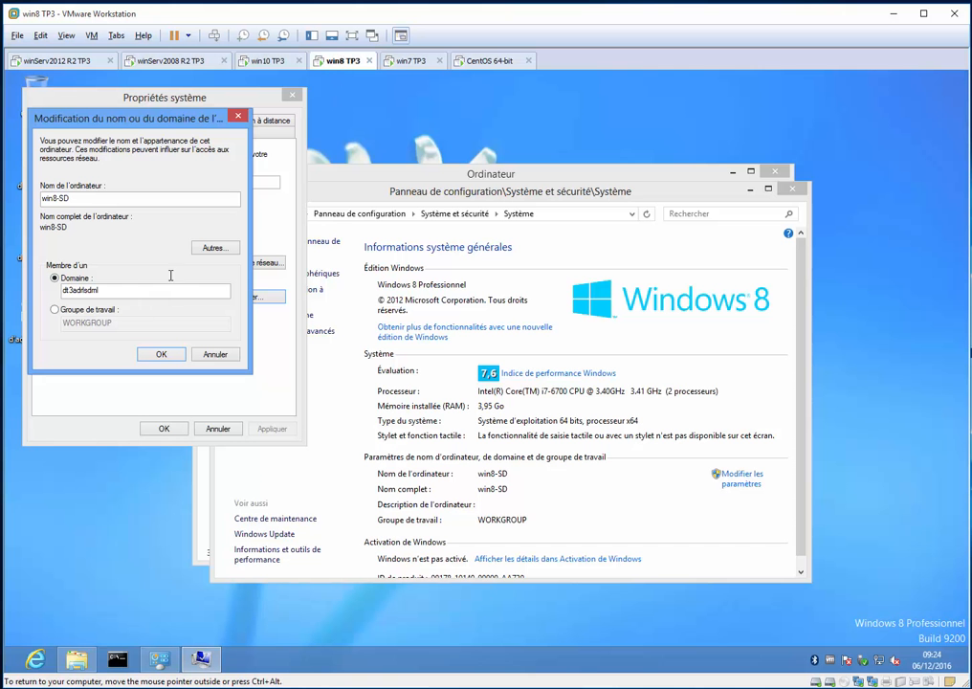
click(411, 60)
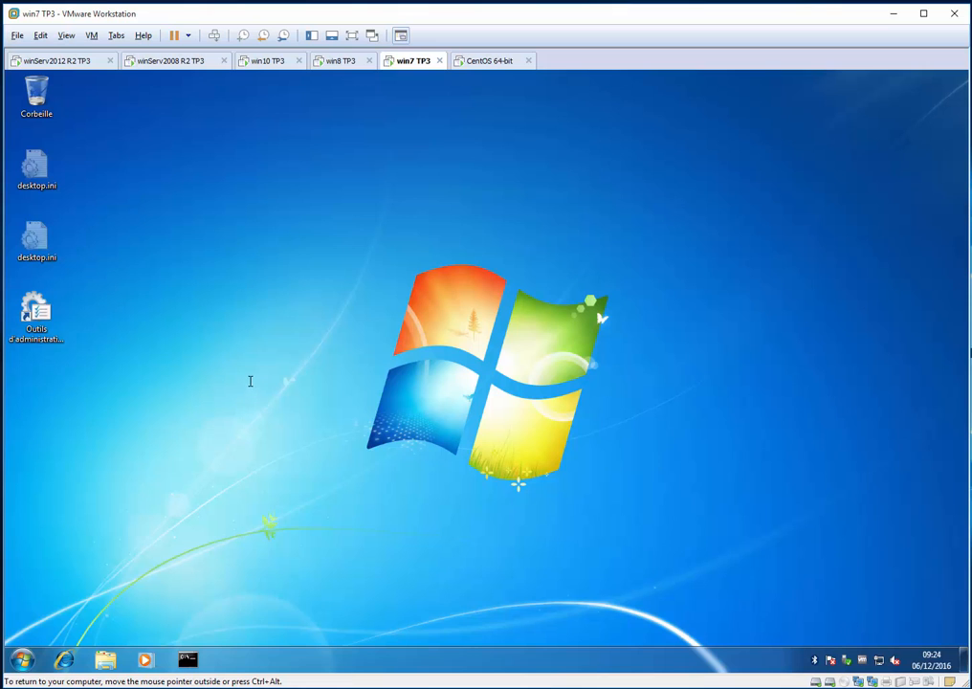
key(super+e)
right_click(226, 396)
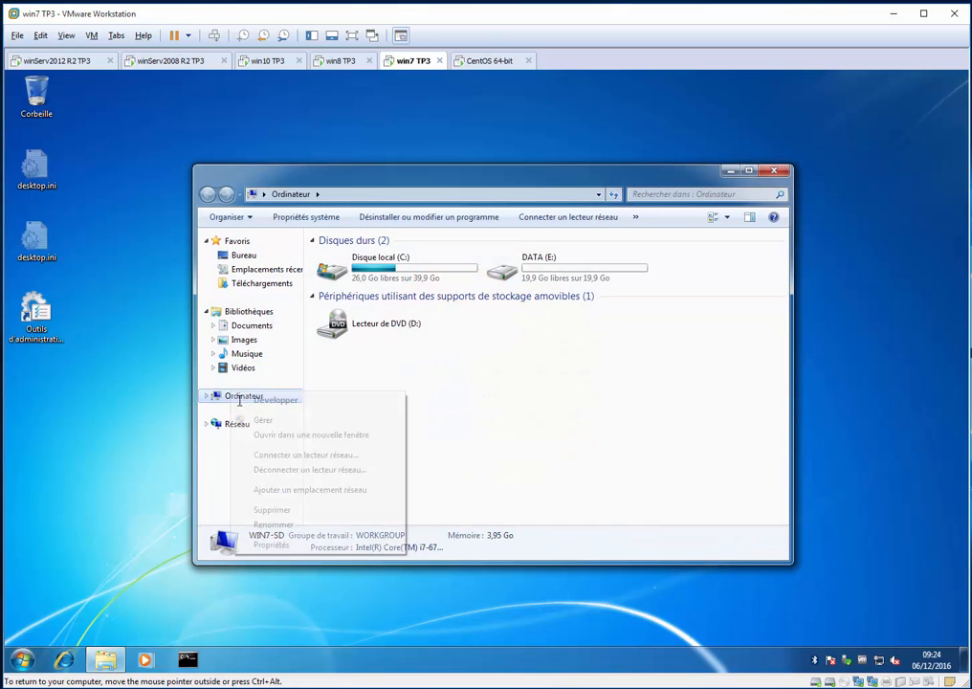
click(310, 544)
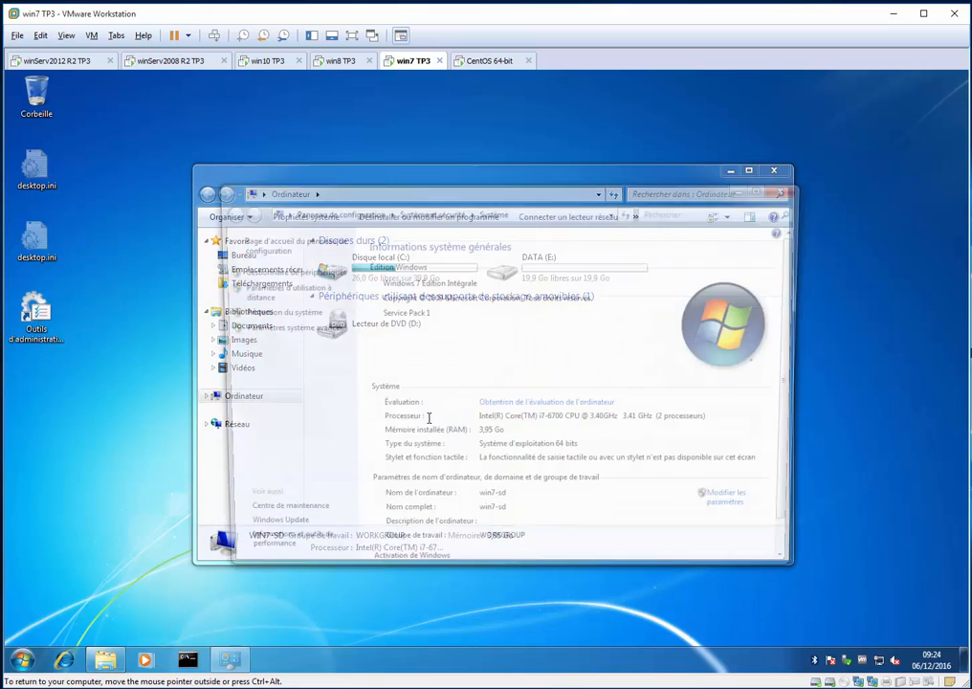
click(278, 328)
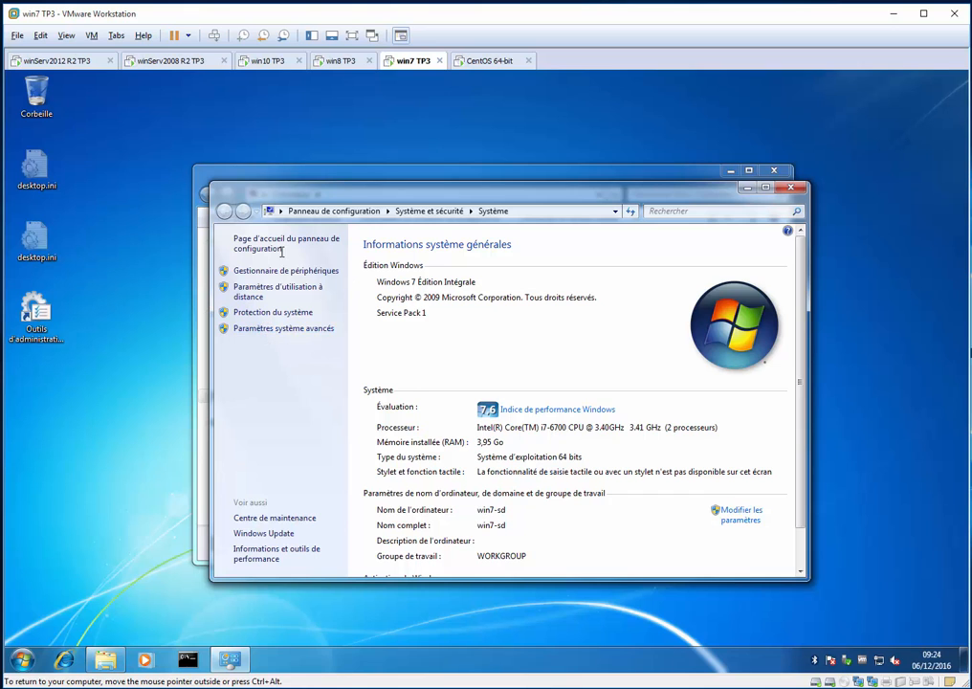
click(207, 219)
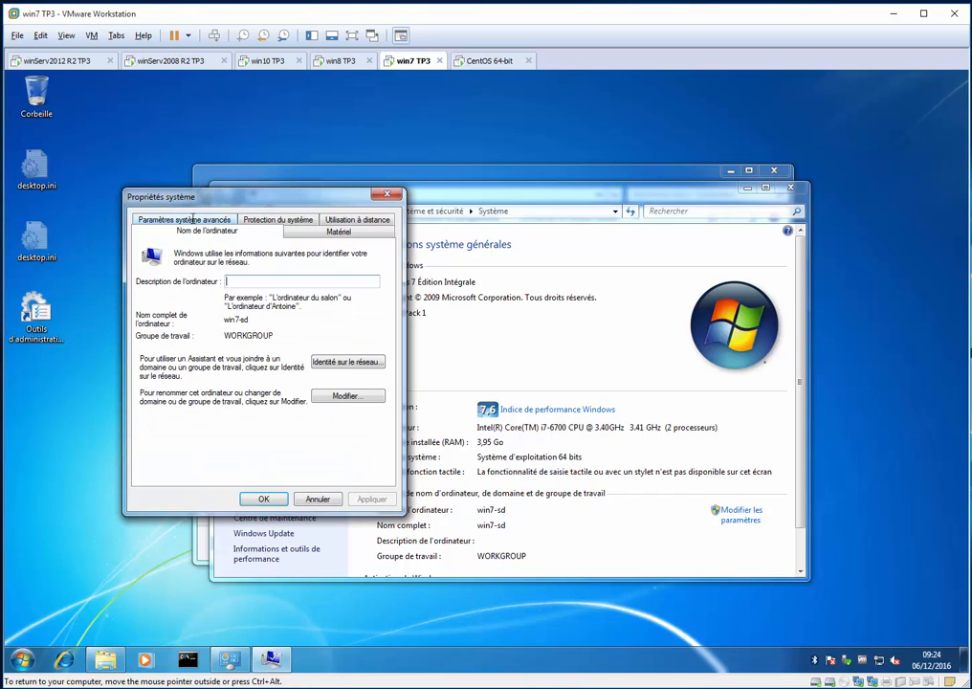
click(340, 395)
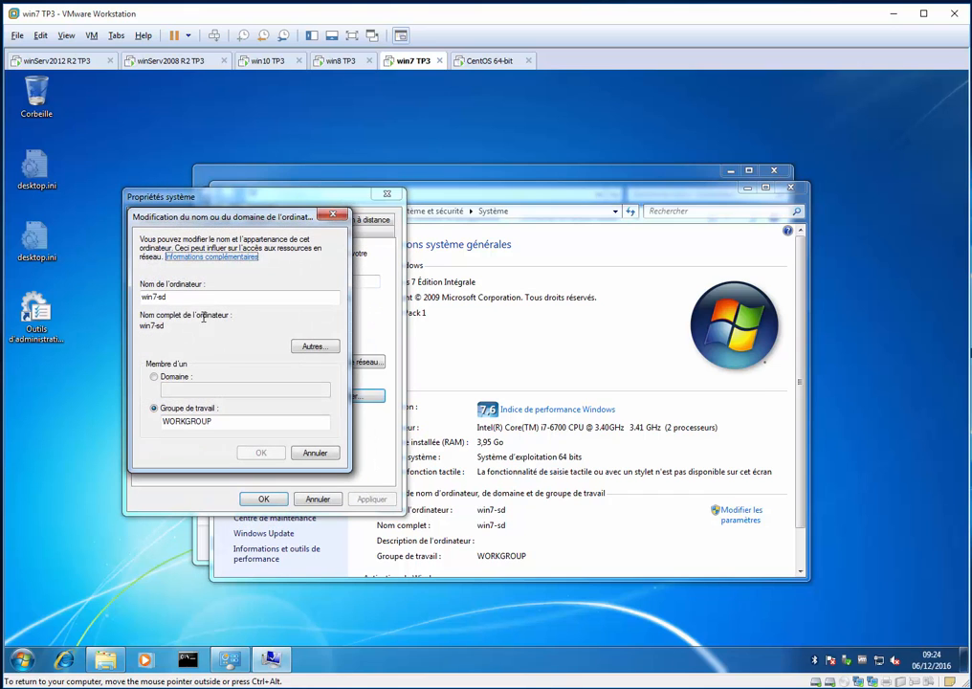
Make win7-sd a member of the dt3adrlsdml domain and submit the change
click(171, 376)
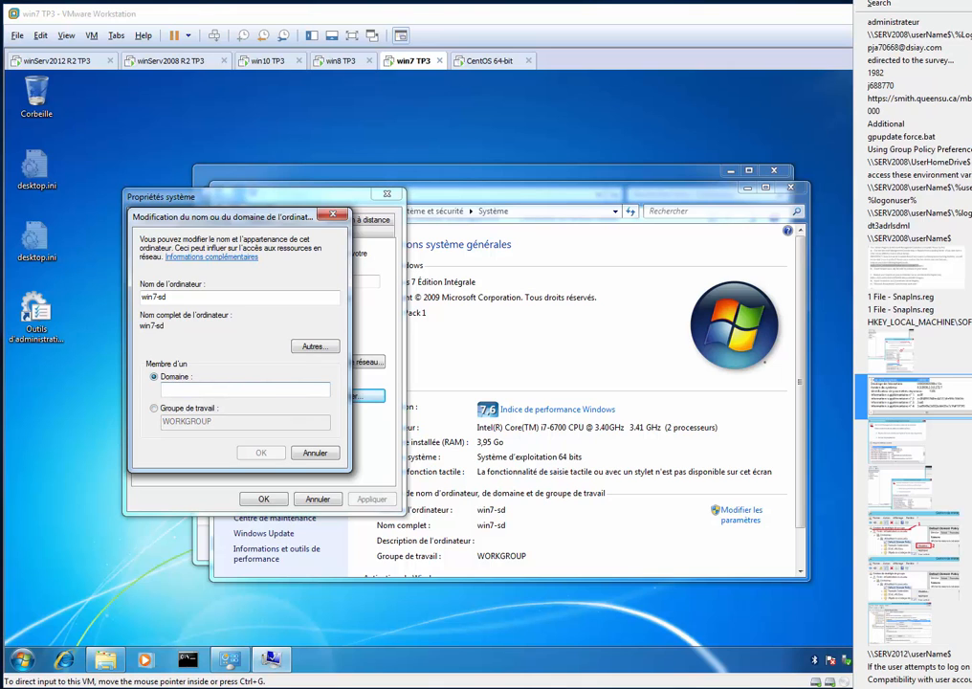
click(178, 388)
text(dt3adrlsdml)
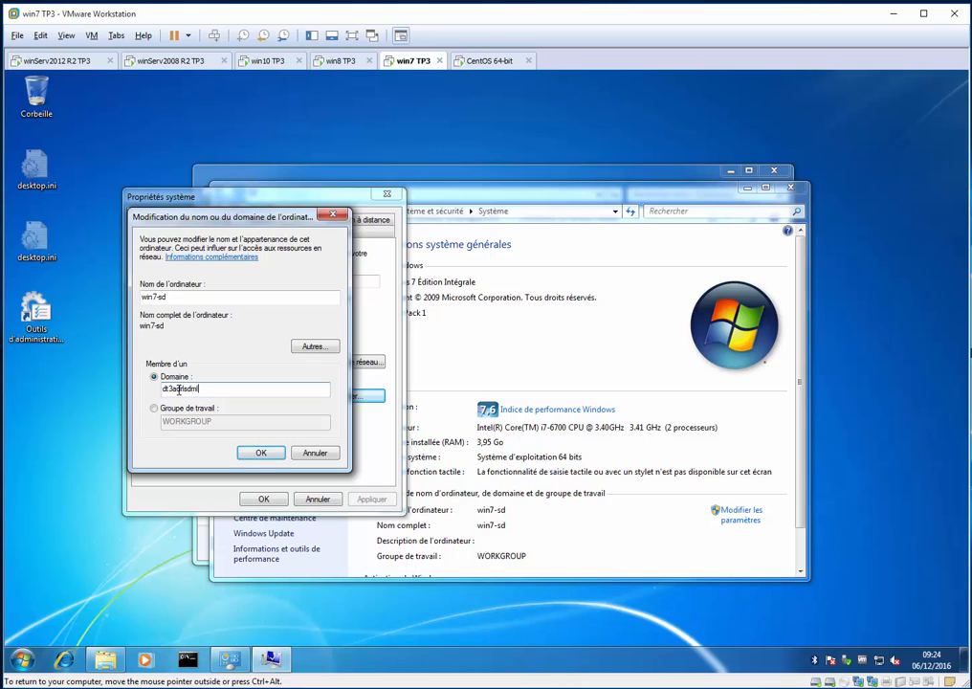
key(Return)
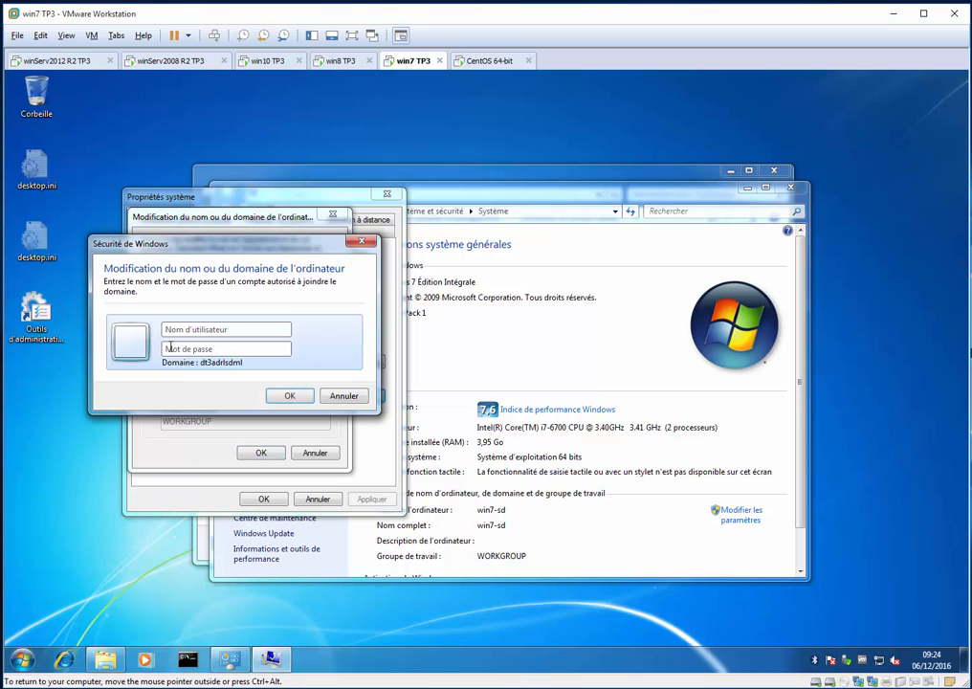
Authorize the Windows 7 domain join with the administrateur account and its password
text(administrateur)
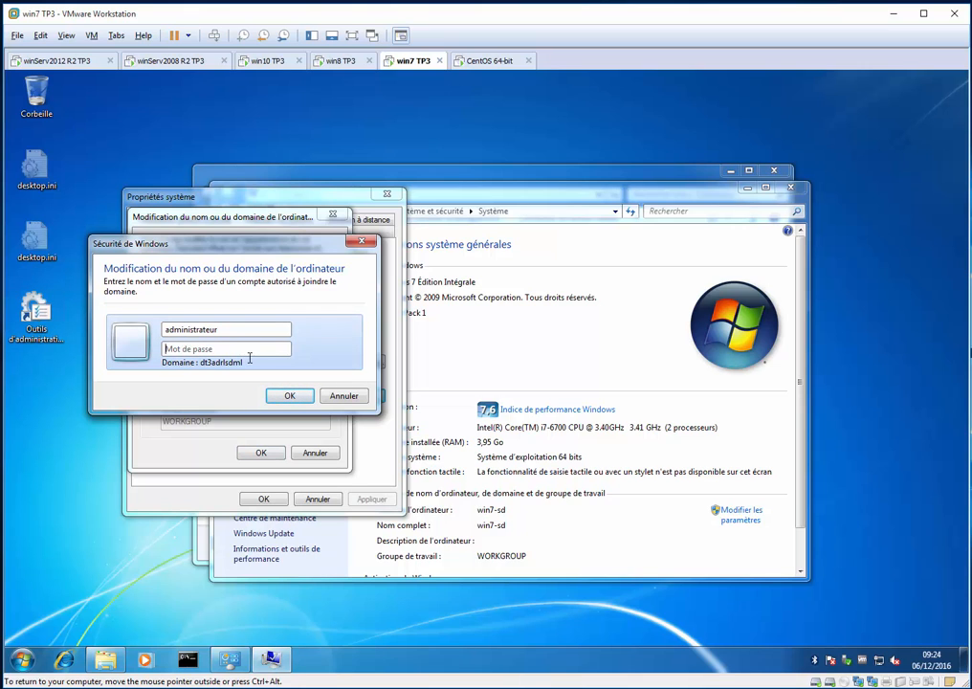
text(••••••••)
key(Return)
Return to the win8 TP3 machine, acknowledge the domain change and restart it immediately
click(340, 60)
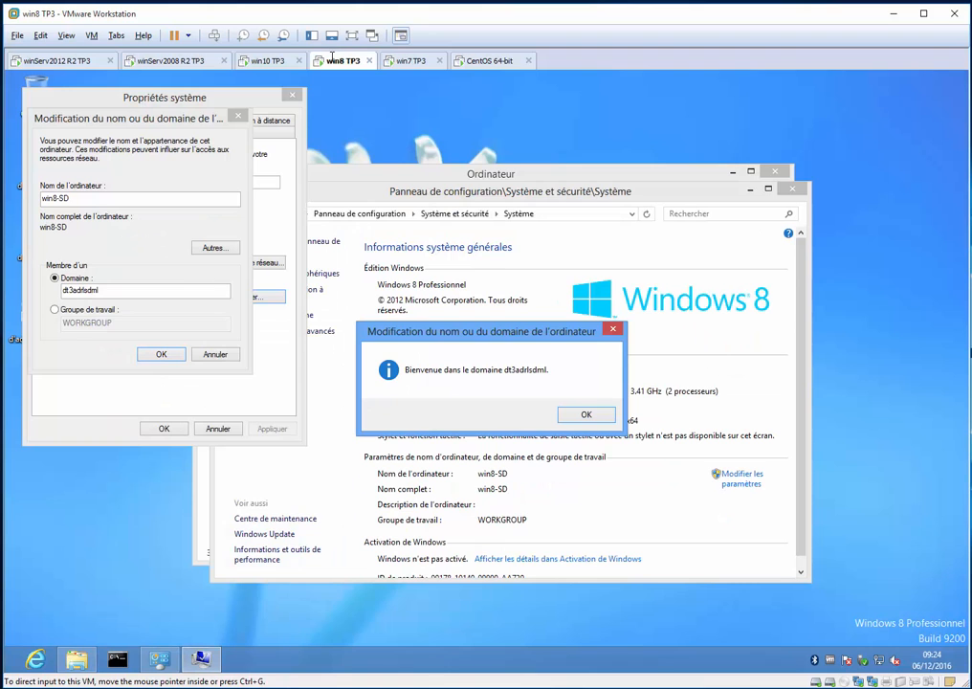
key(Return)
key(Return)
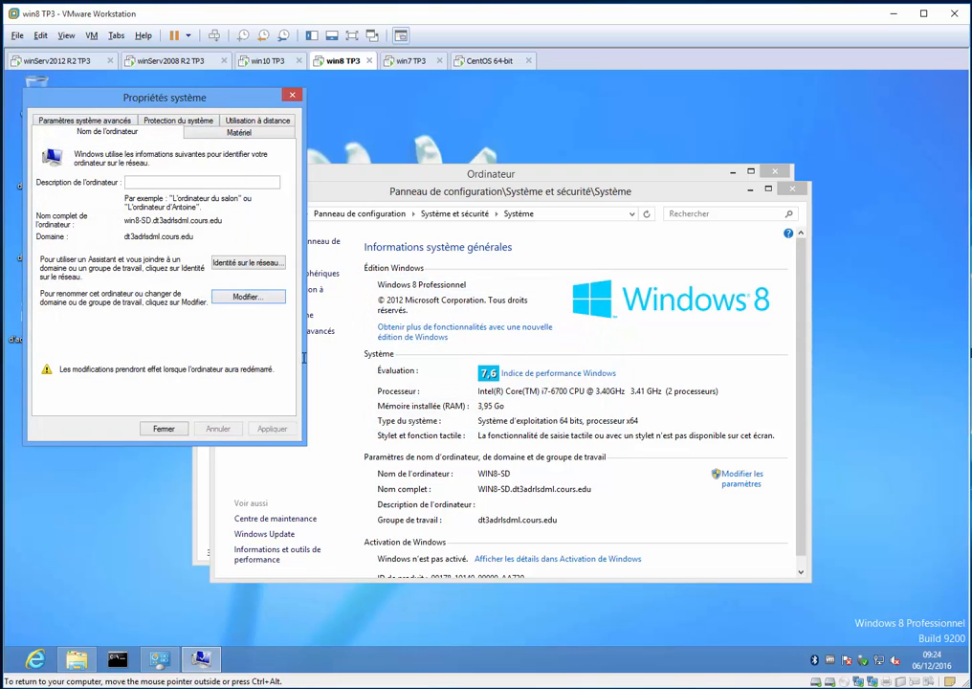
key(Return)
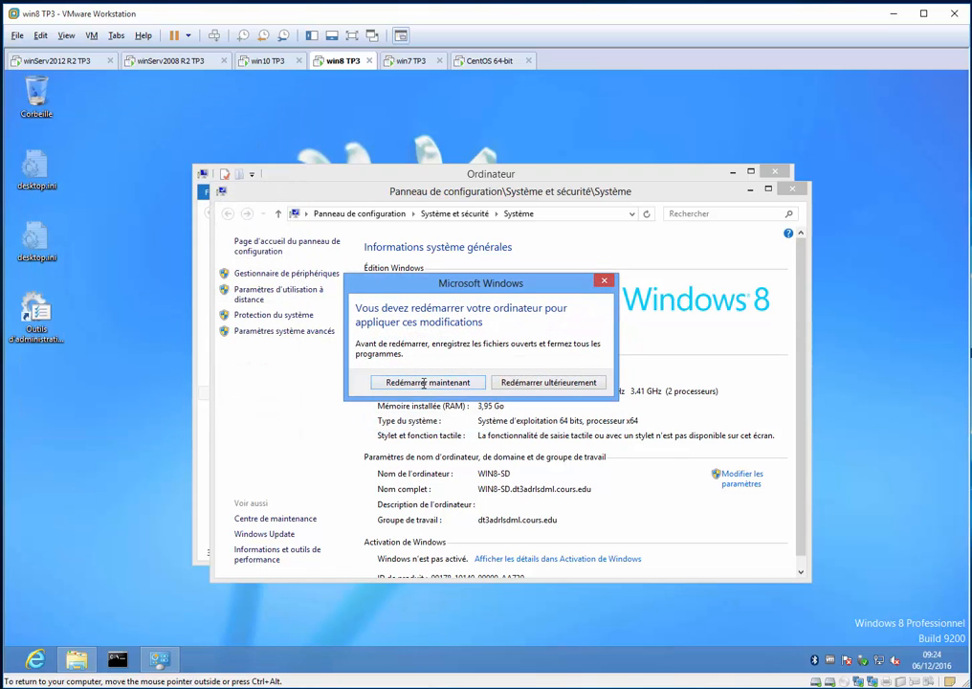
click(402, 382)
Switch to win10 TP3 and sign in to the DT3ADRLSDML domain as another user, mtl_dir_con, with the account password
click(269, 61)
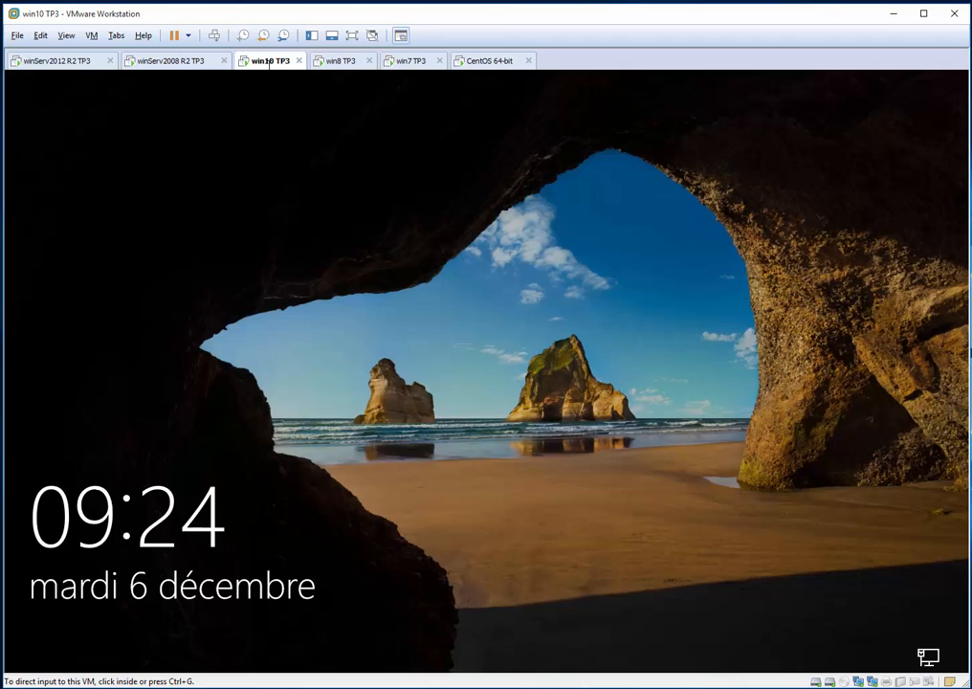
click(366, 381)
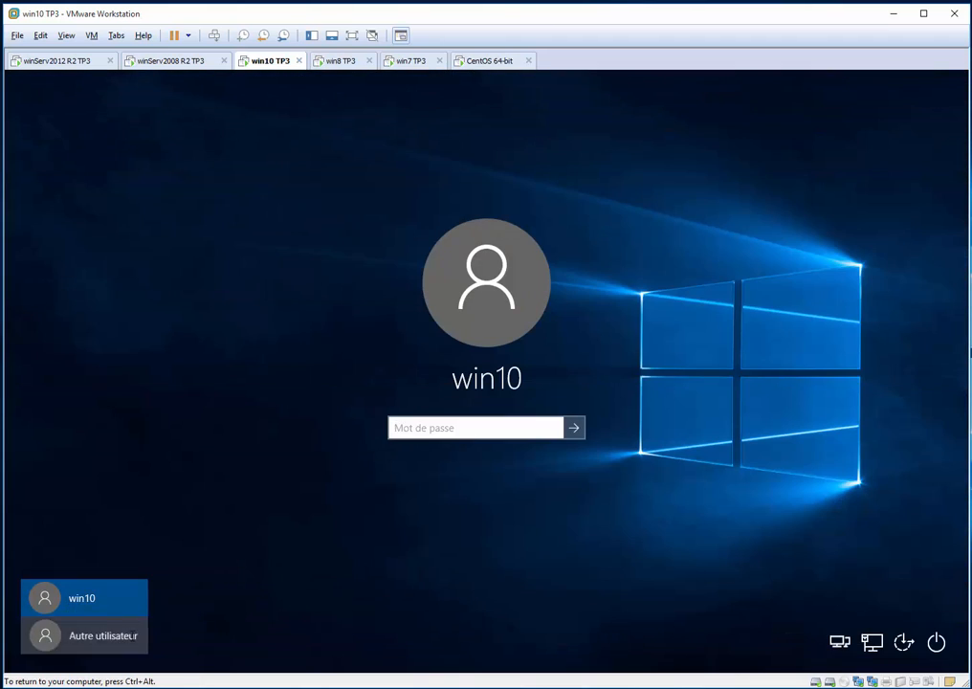
click(84, 635)
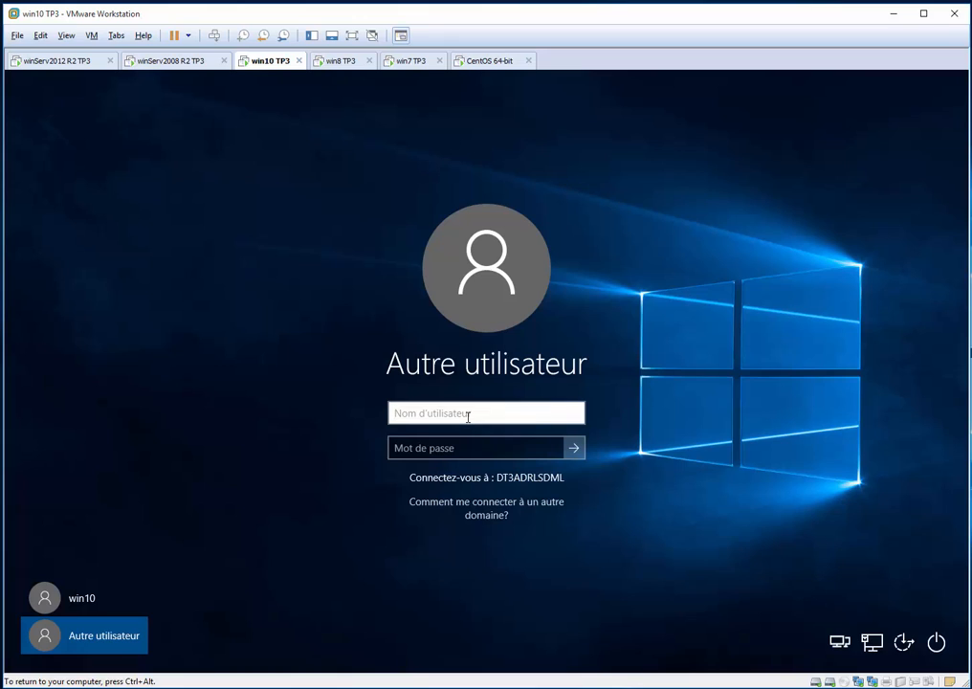
text(mtl_dir_con)
key(Tab)
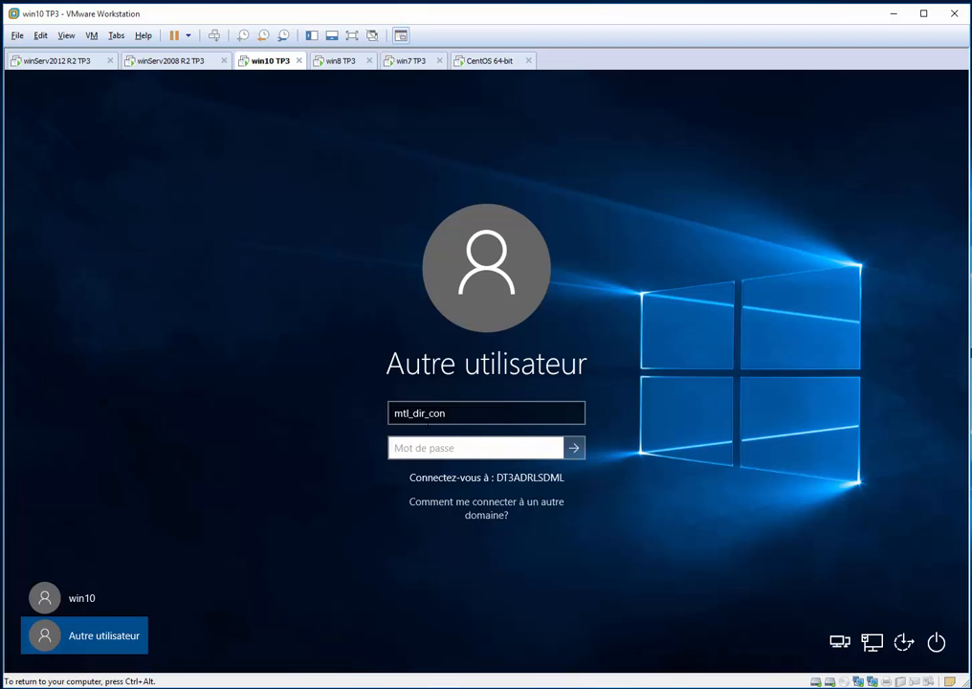
text(********)
key(Return)
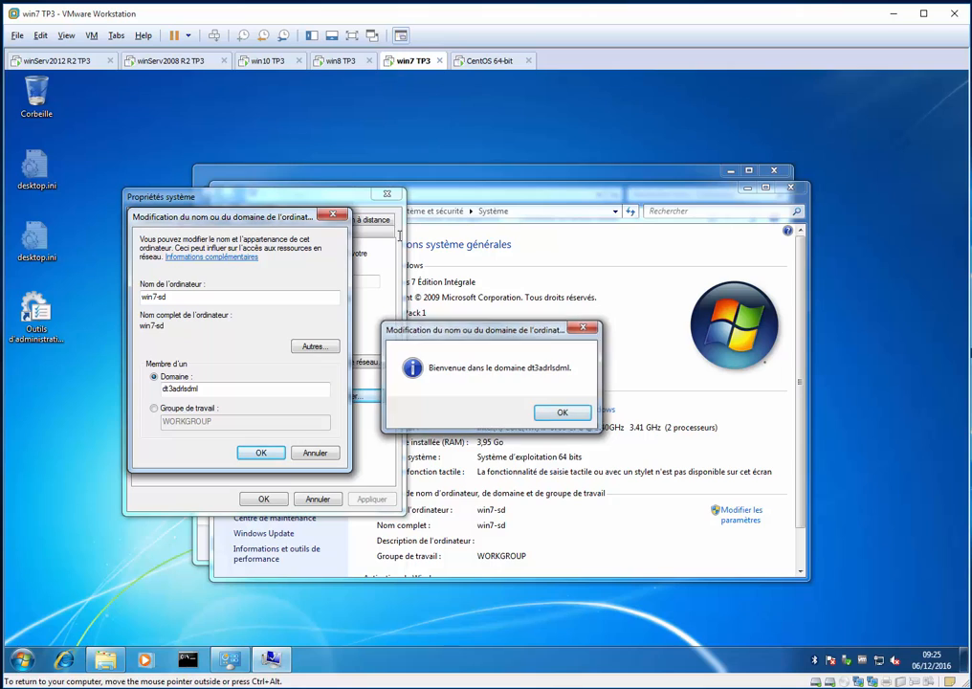
Acknowledge the domain change on the win7 TP3 machine and restart it immediately
key(Return)
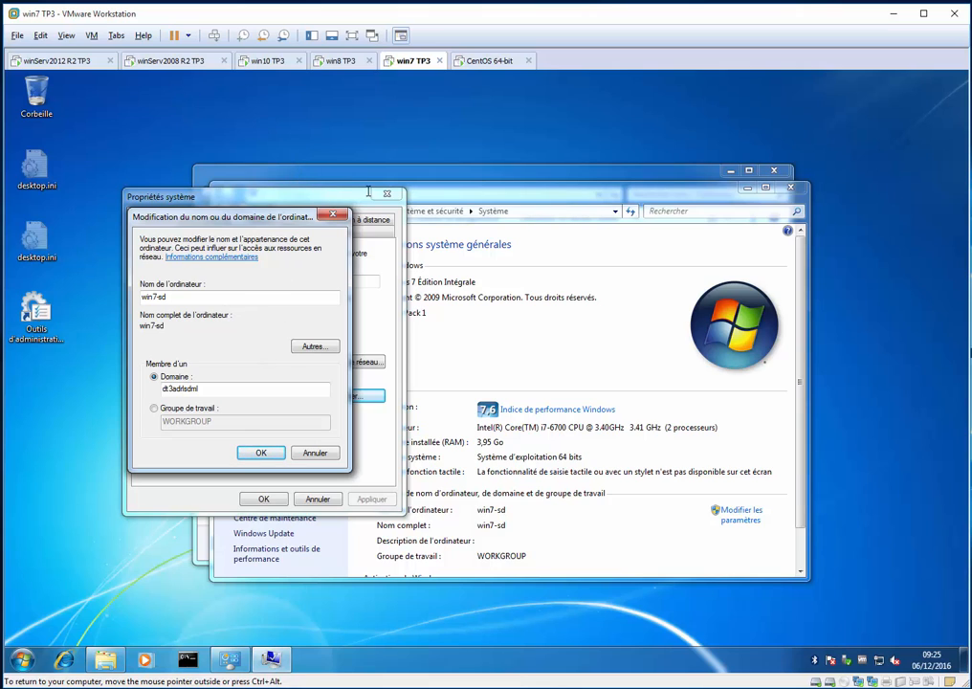
click(568, 319)
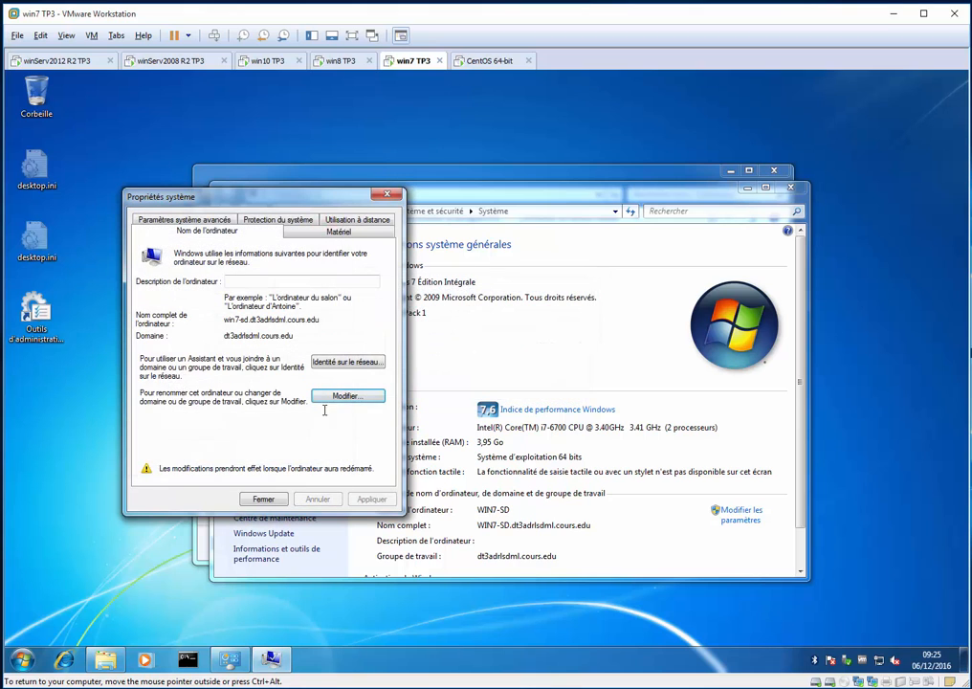
click(263, 498)
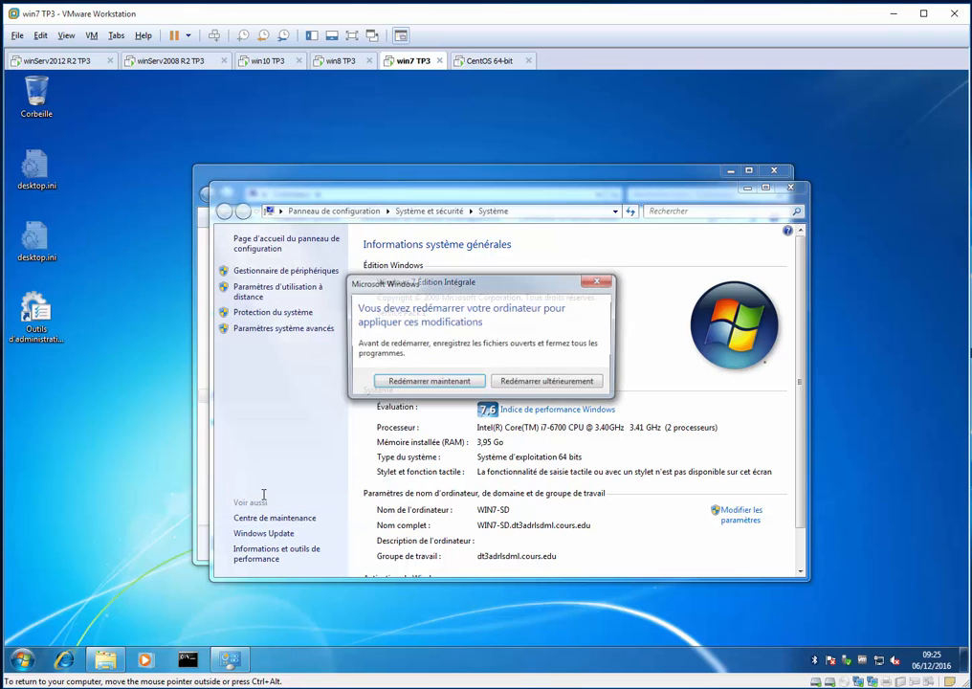
click(407, 381)
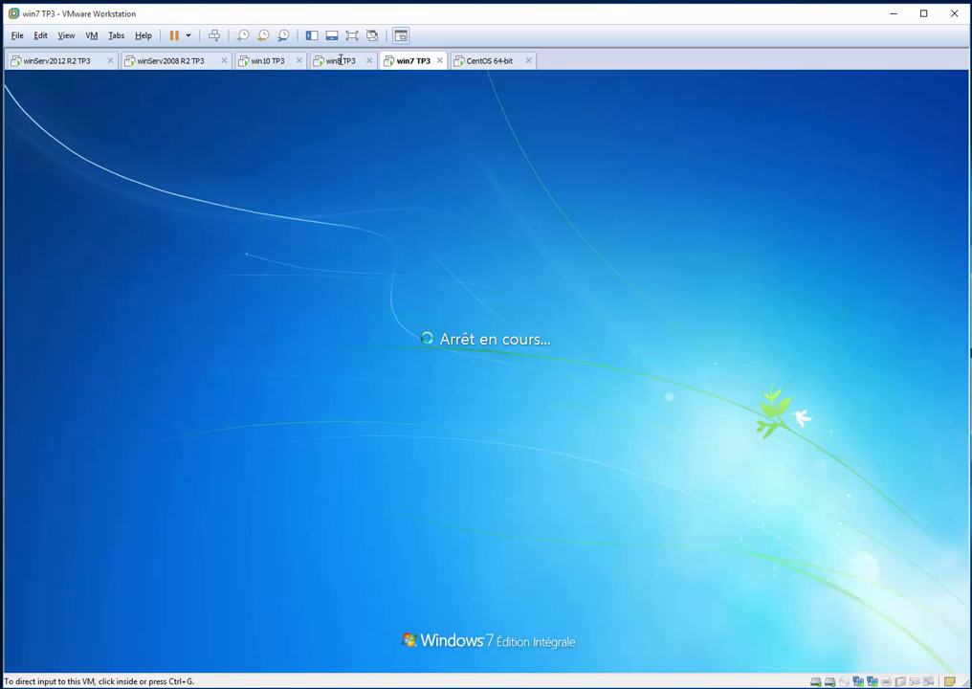
Switch to win8 TP3 and sign in to the DT3ADRLSDML domain as another user, qc_dir_dg, with the account password
click(340, 60)
click(397, 296)
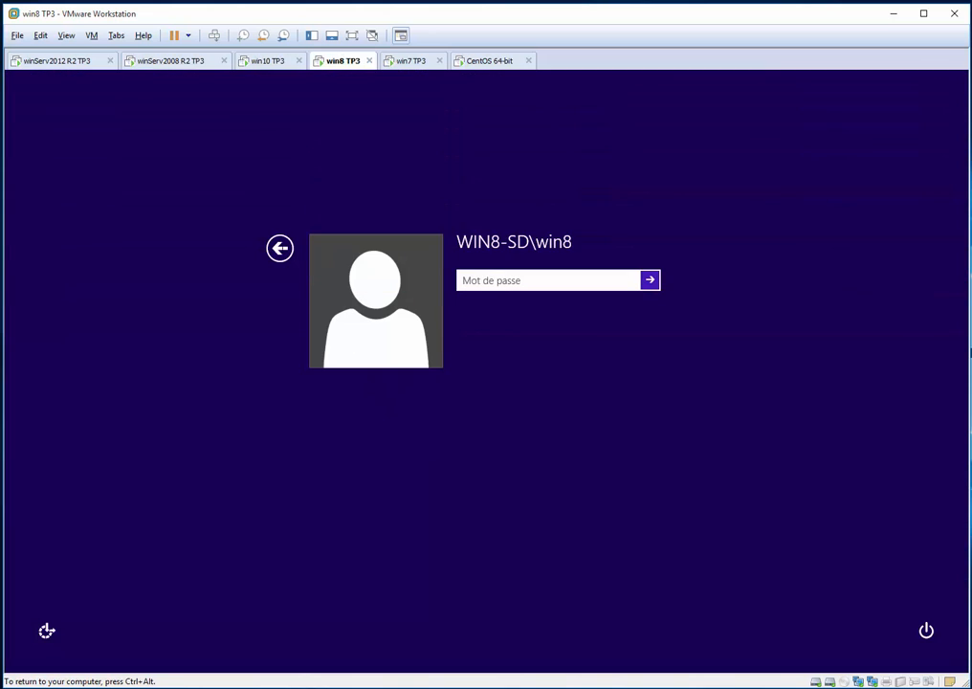
click(280, 247)
click(532, 327)
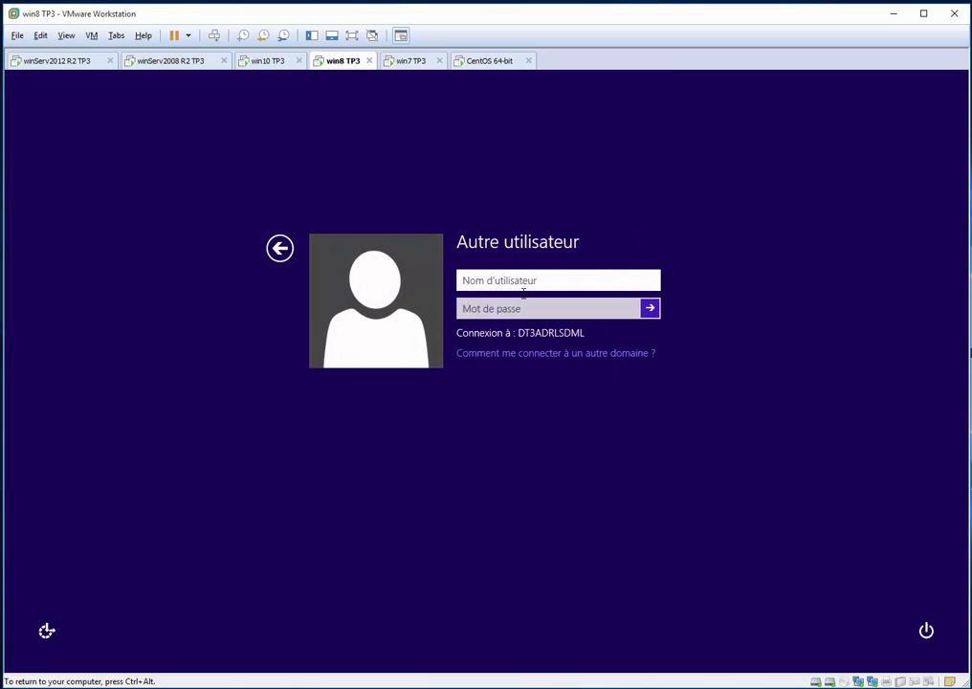
text(qc_dir_dg)
key(Tab)
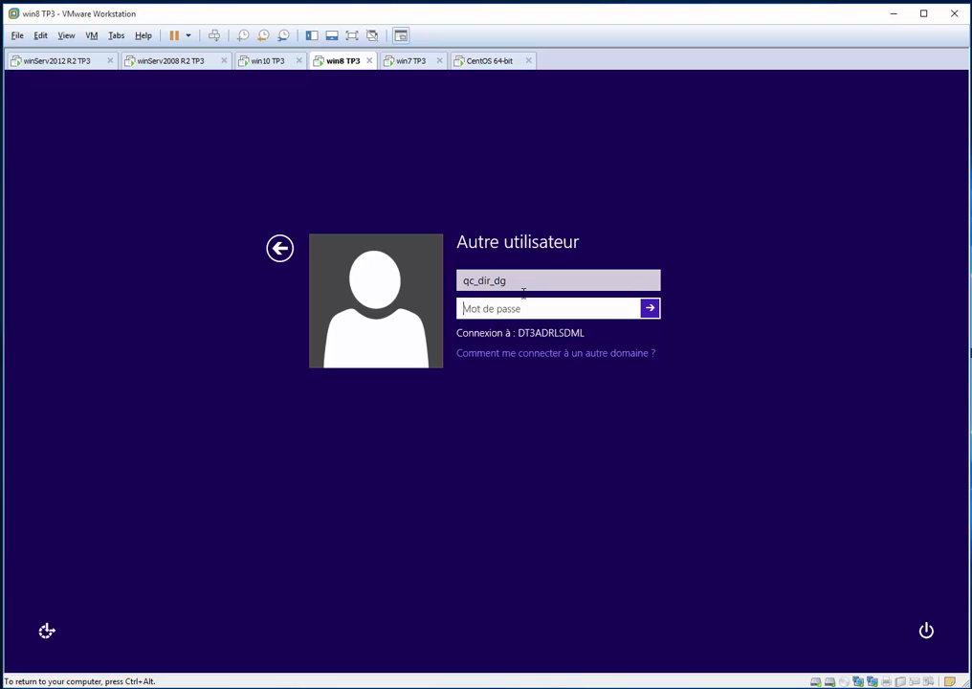
text(•••••••)
key(Return)
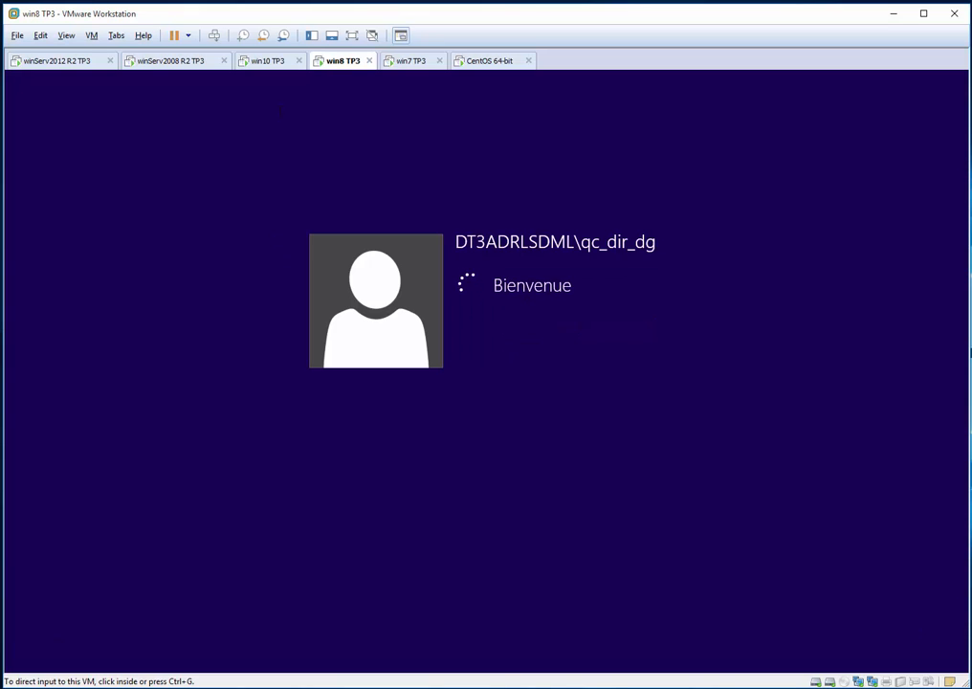
Switch to win7 TP3 and sign in to the DT3ADRLSDML domain as another user, she_dir_con, with the account password
click(269, 60)
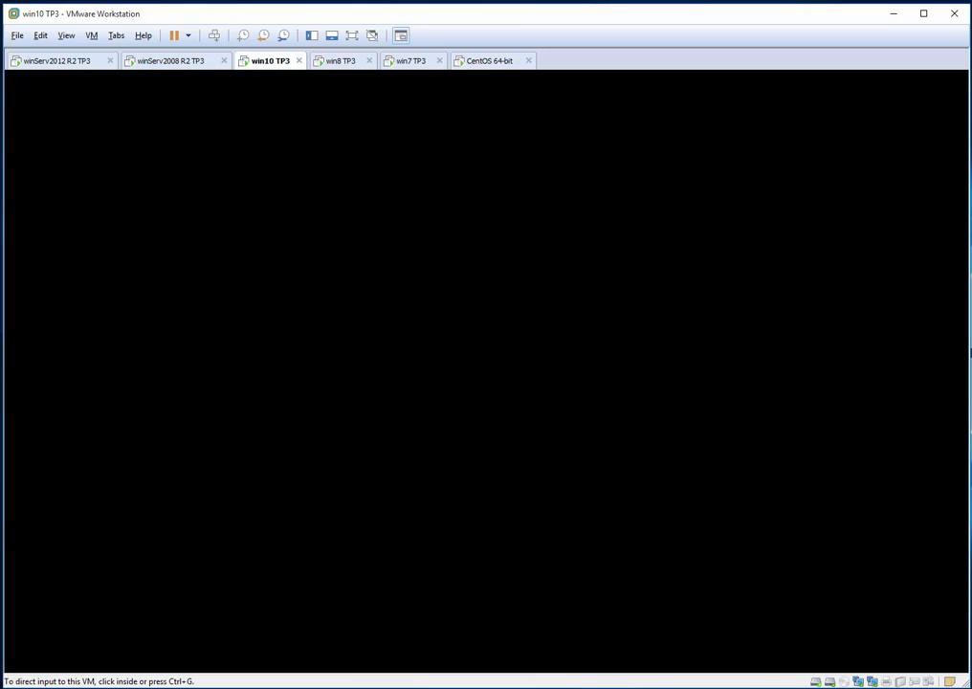
click(340, 59)
click(392, 62)
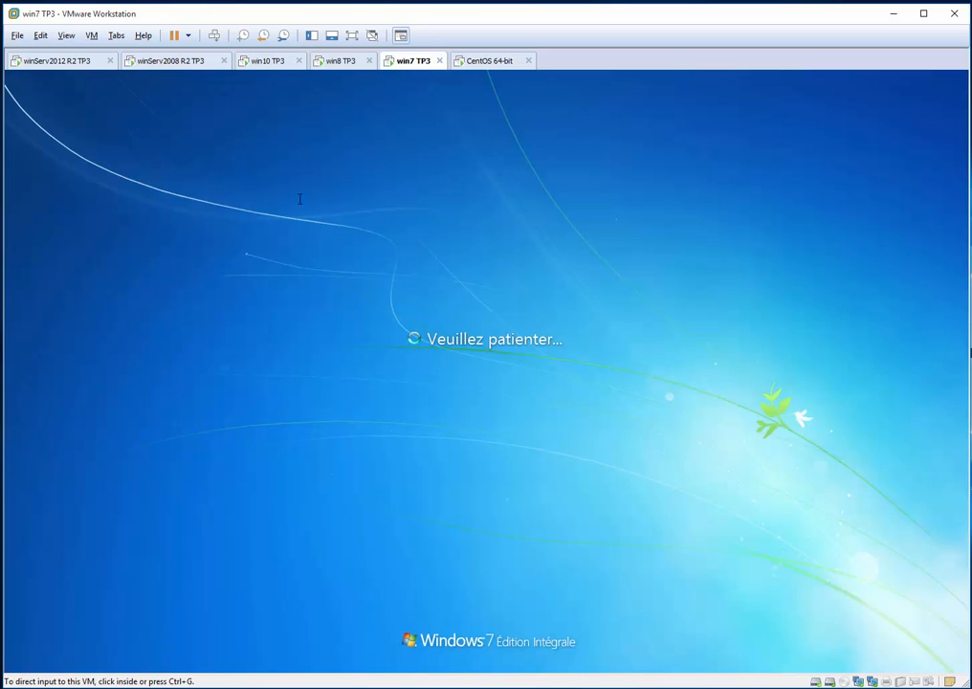
click(383, 279)
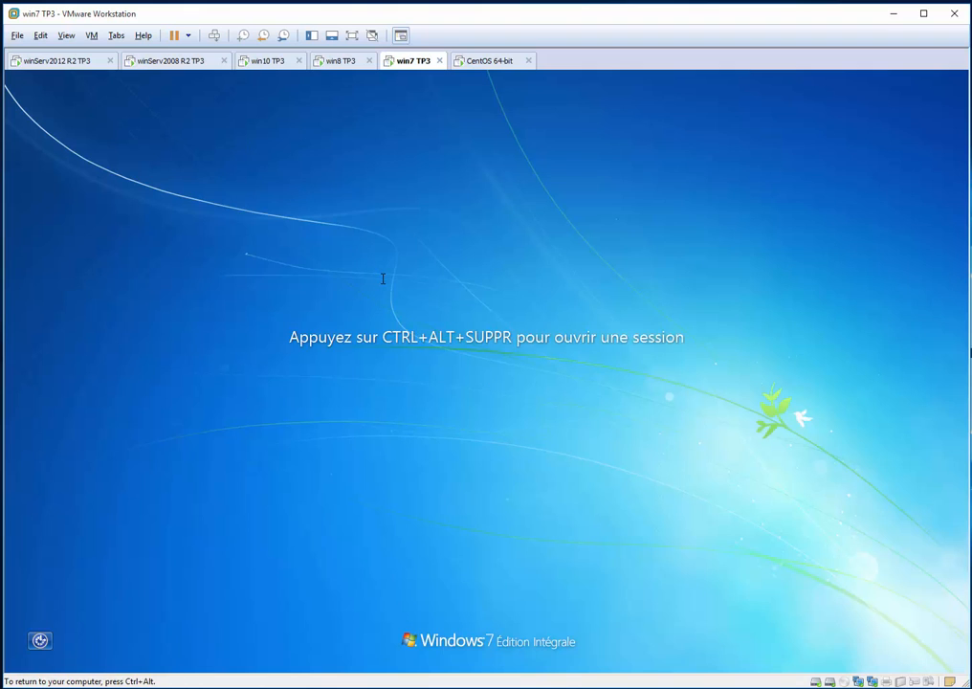
key(ctrl+alt+Insert)
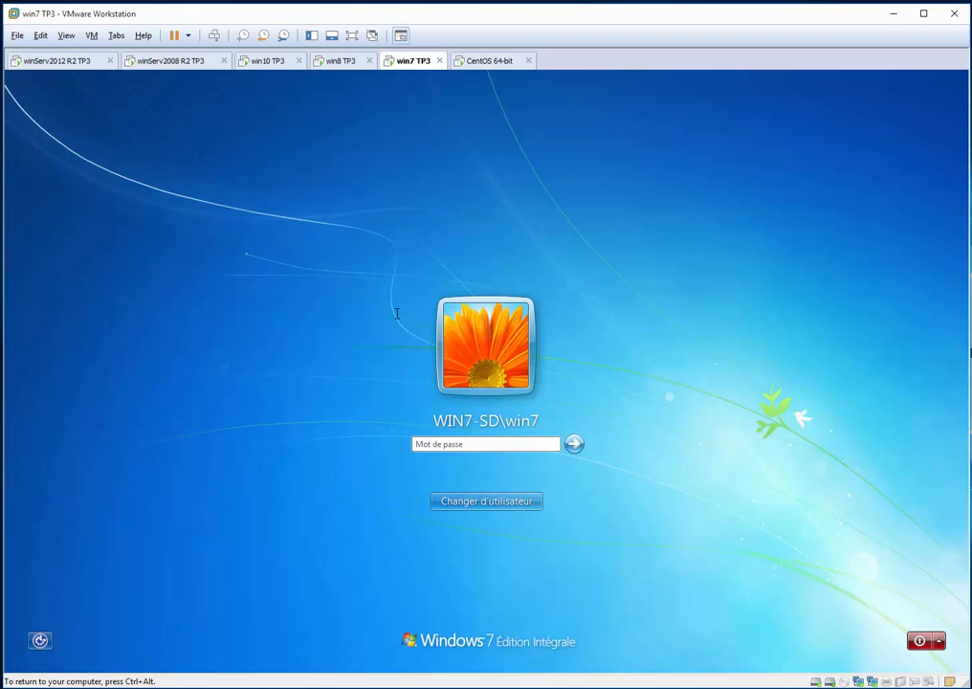
click(461, 496)
click(546, 411)
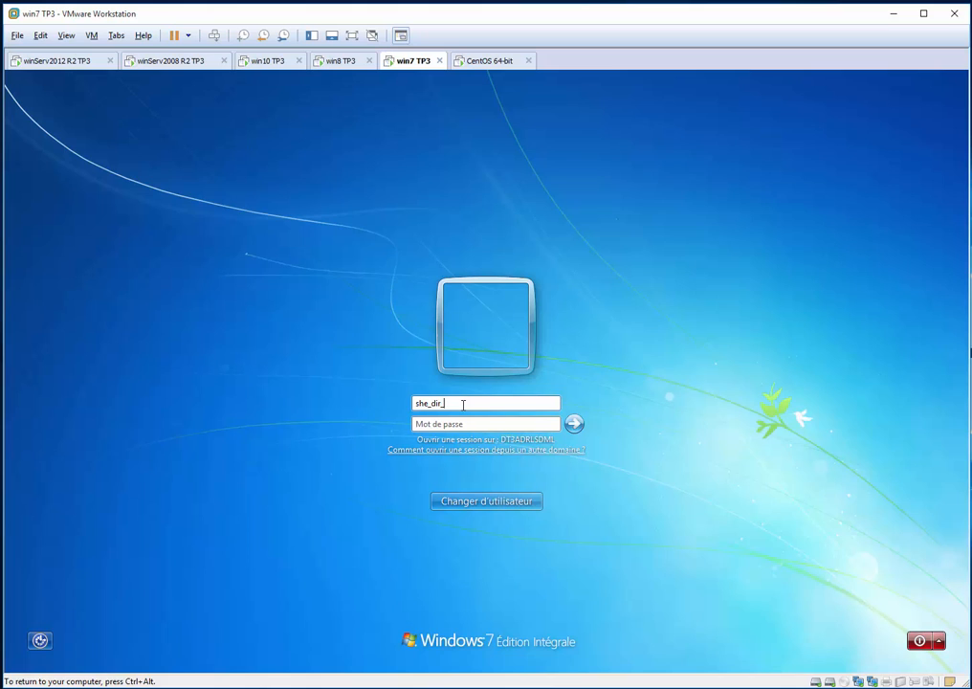
text(con)
key(Tab)
text(********)
key(Return)
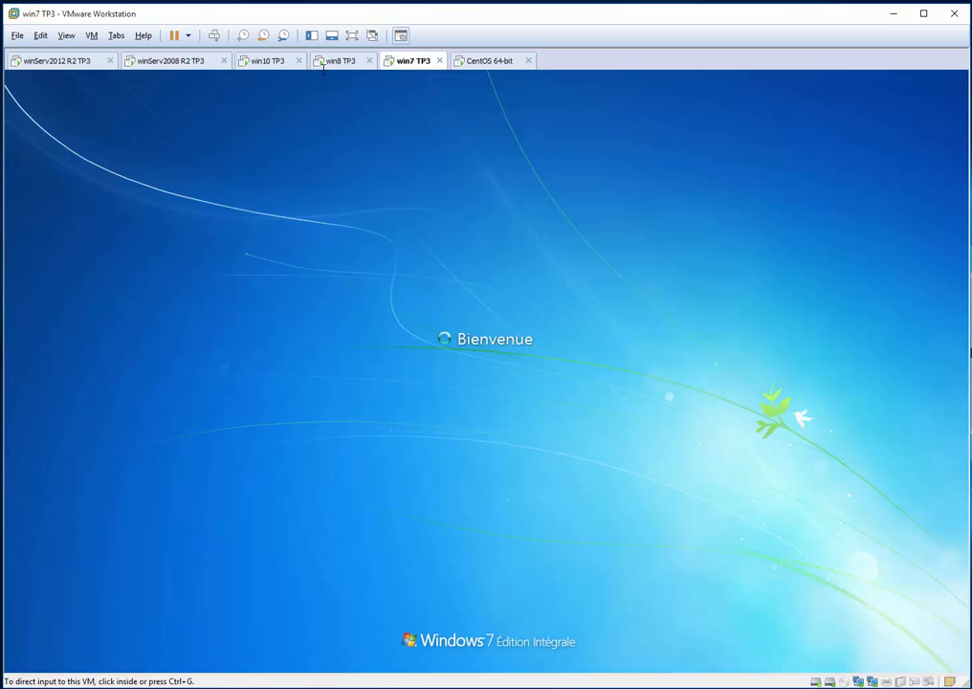
Look in on win8 TP3, return to win10 TP3 and examine the drives listed under Ce PC
click(356, 60)
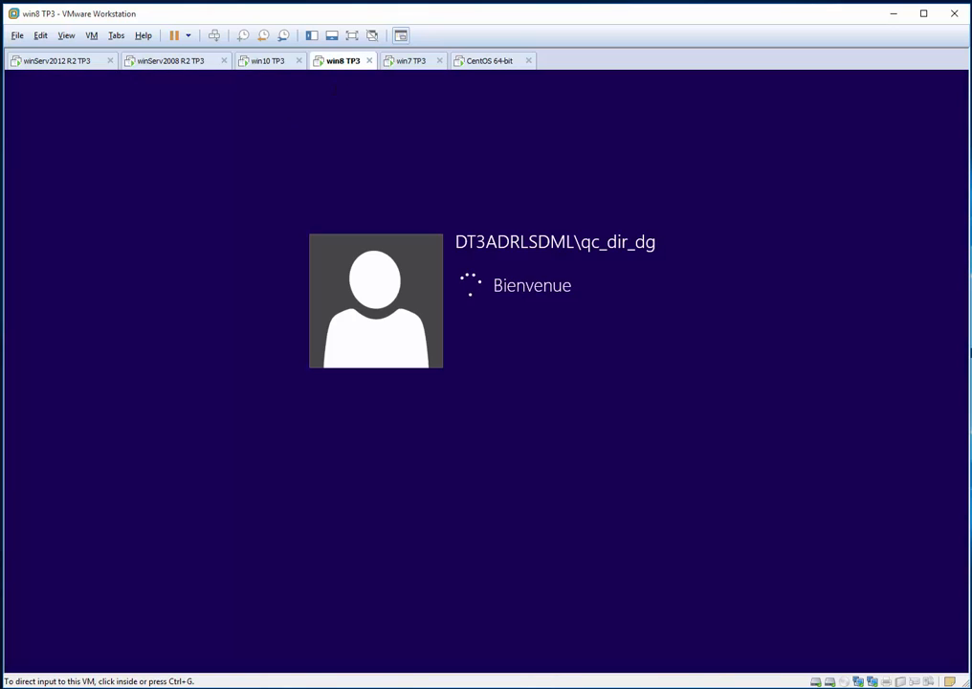
click(261, 61)
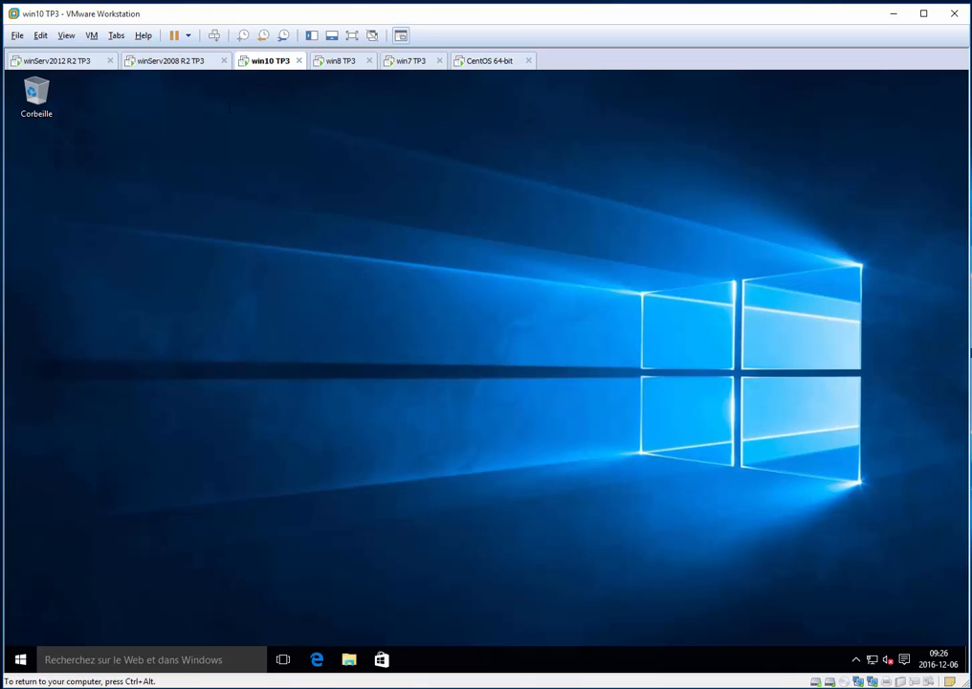
key(super+e)
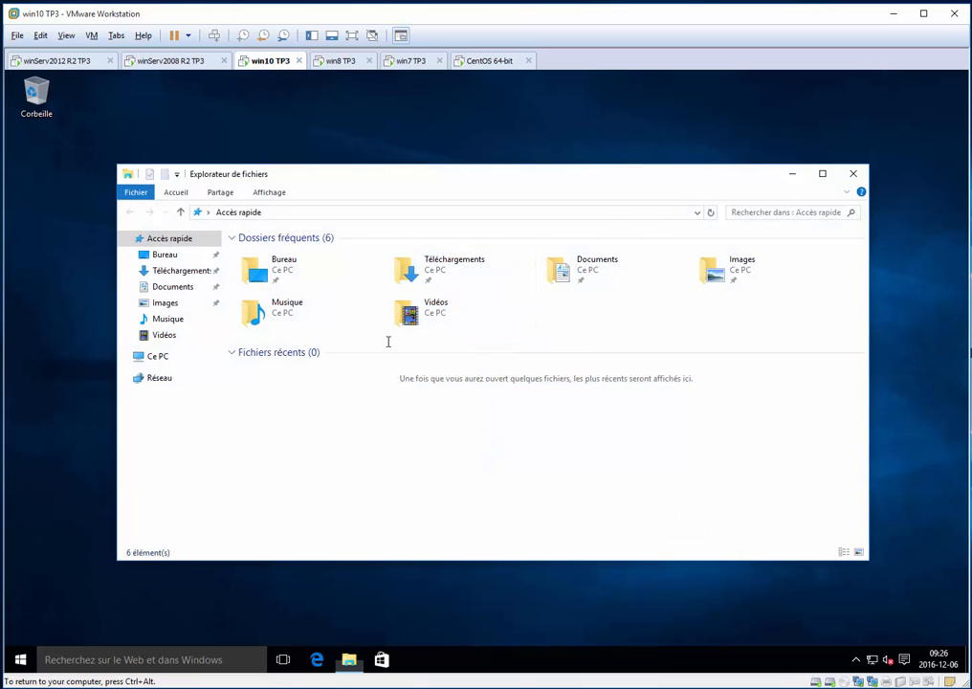
click(181, 354)
click(612, 424)
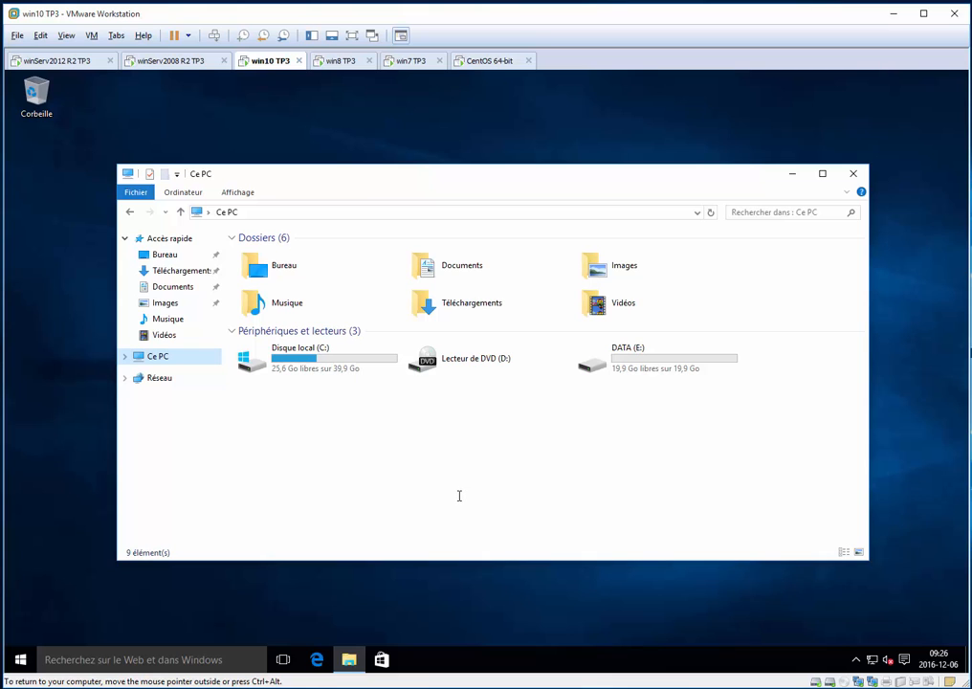
Force a group policy refresh on the Windows 10 client by running gpupdate /force
key(super+r)
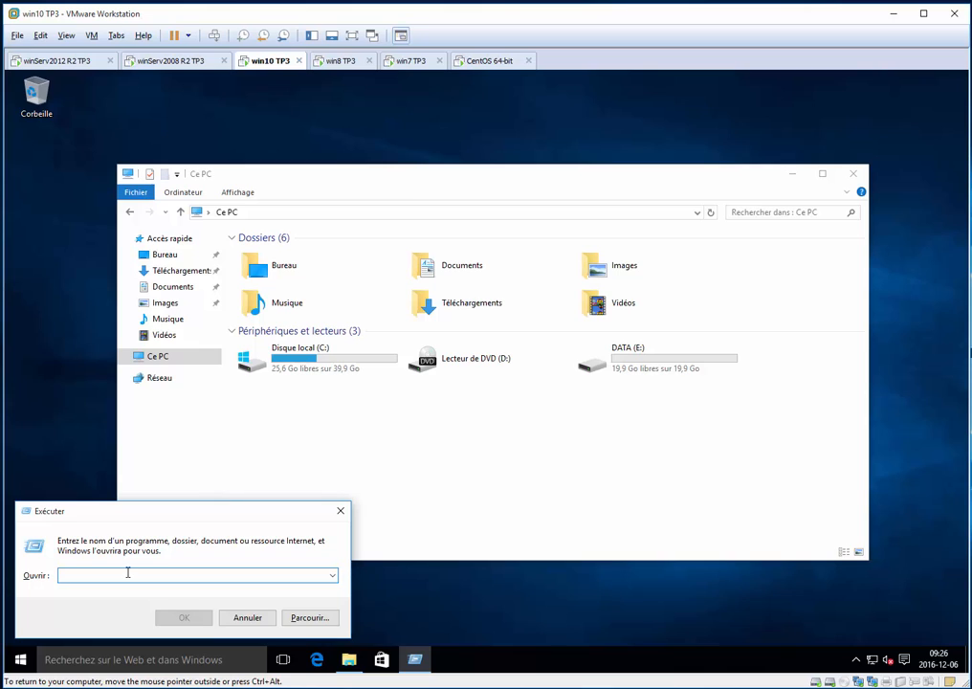
text(gpu)
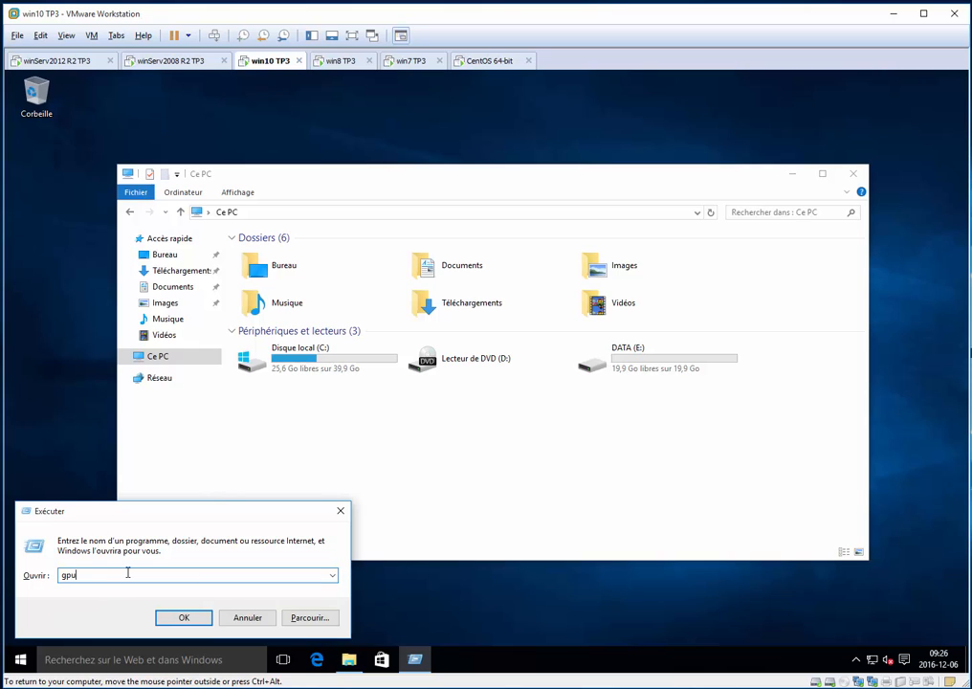
text(pdate /force)
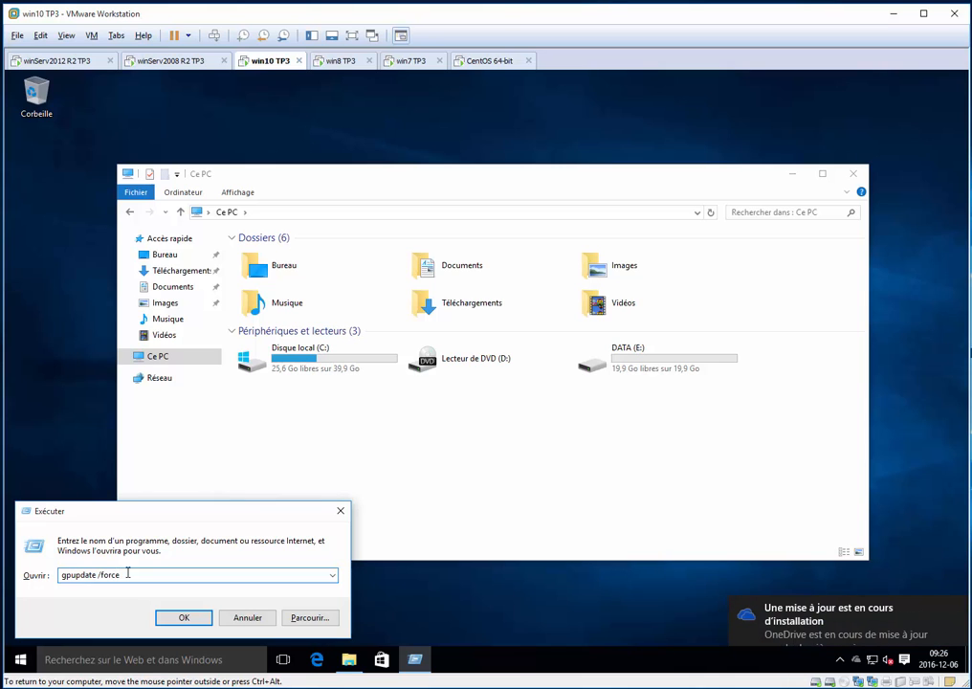
key(Return)
Bring the Ce PC window forward and move it down to uncover the gpupdate console's output
click(378, 541)
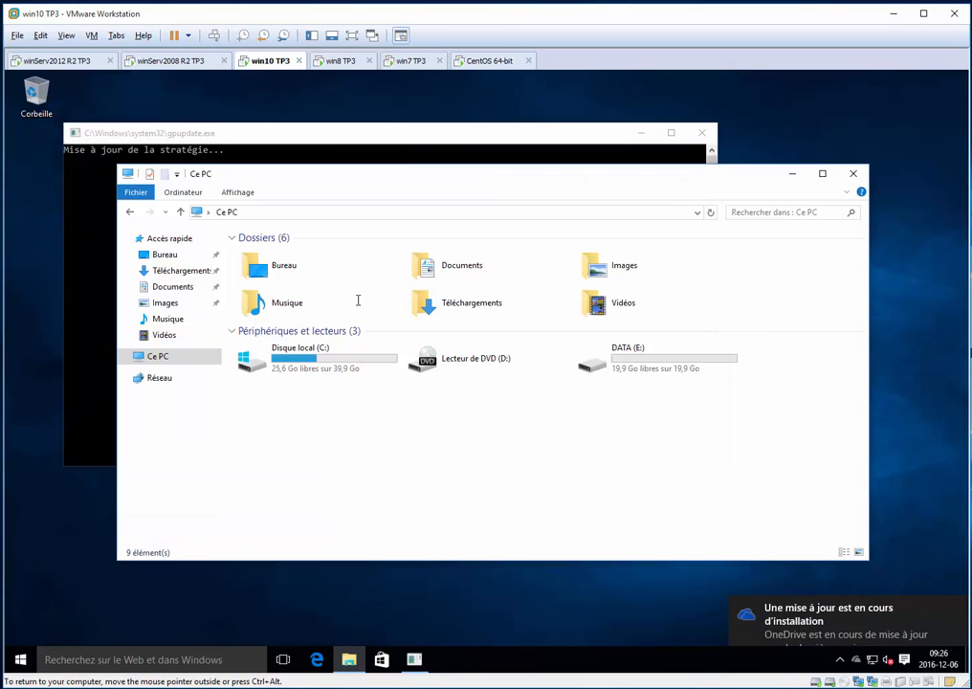
drag(358, 185, 379, 264)
click(527, 538)
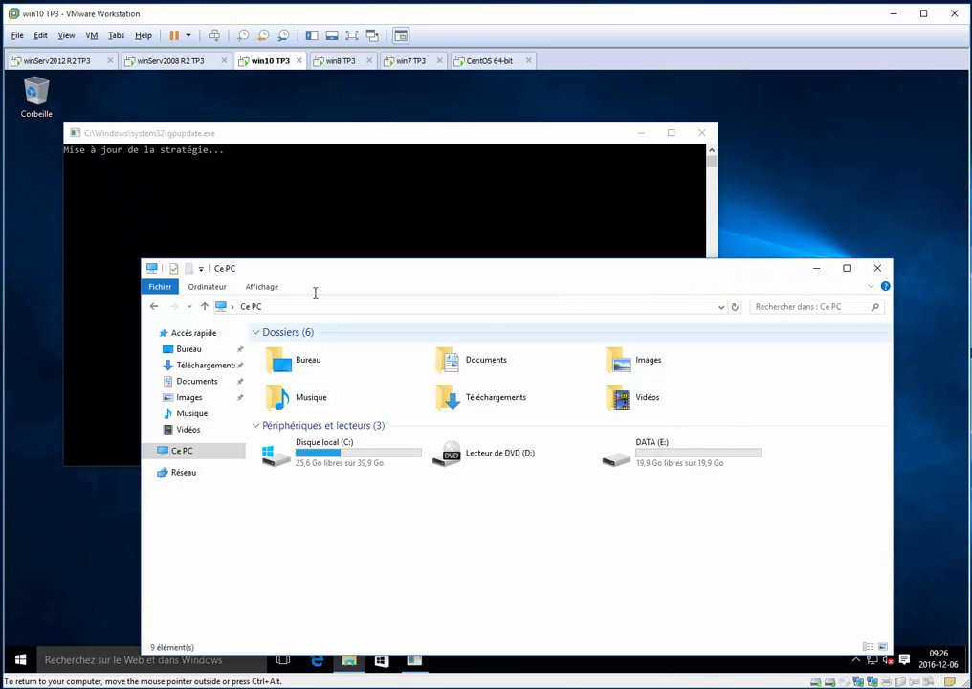
Switch to winServ2008 R2 TP3, check the GPOs linked to EDUC-PLUSinc in the front Console1 and close that console without saving
drag(266, 274, 300, 330)
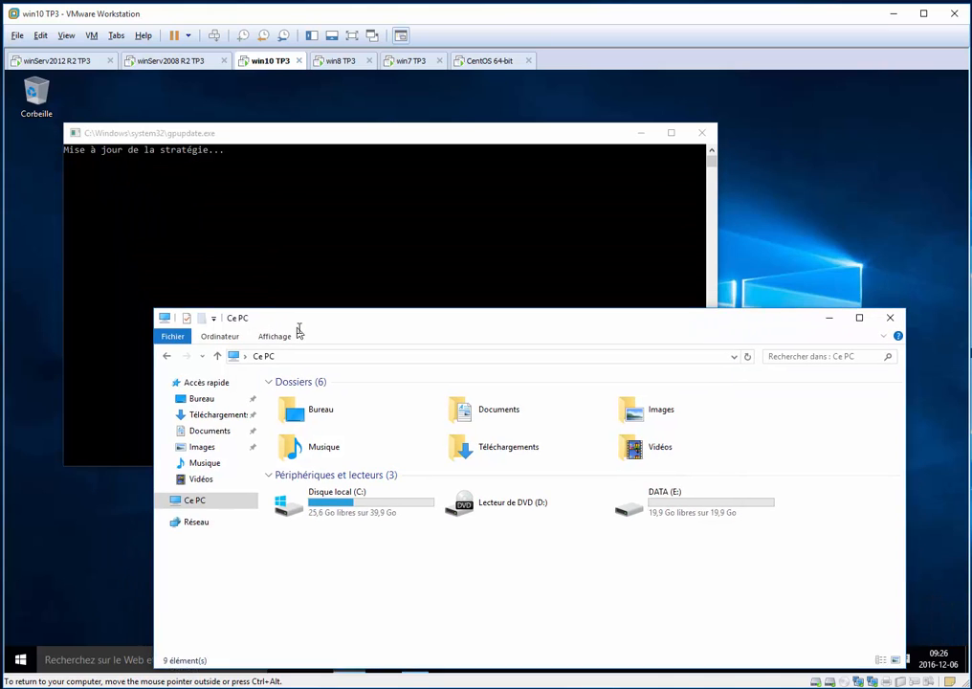
click(169, 61)
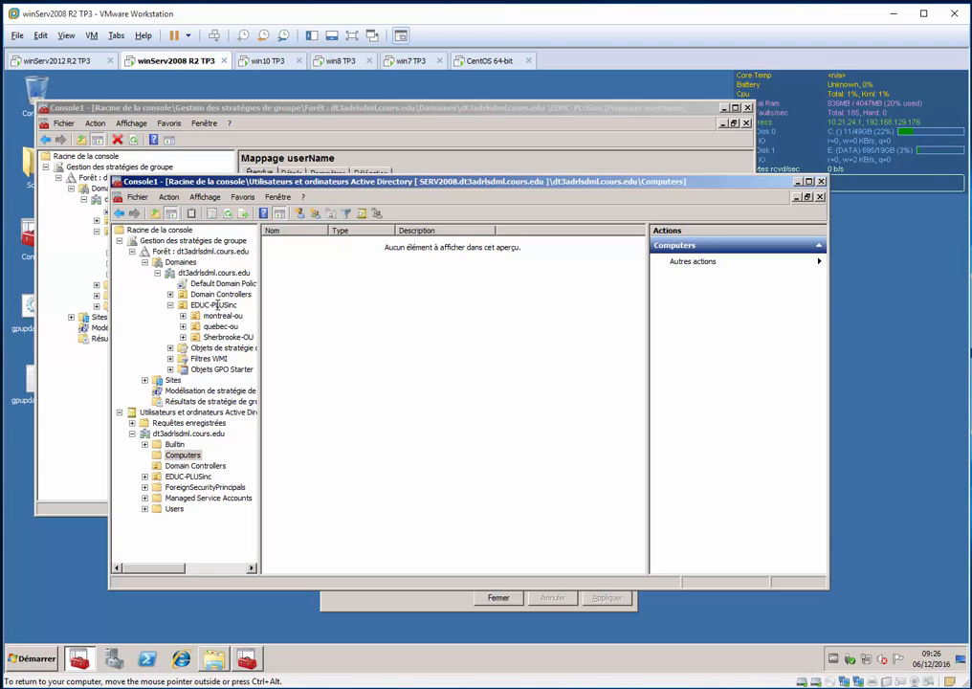
click(215, 304)
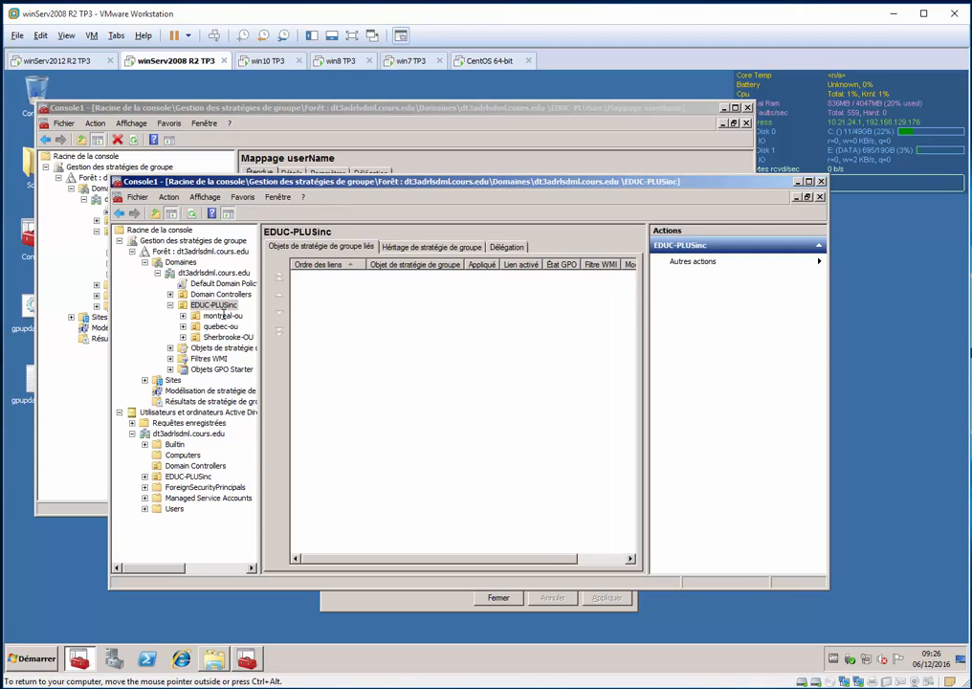
key(alt+F4)
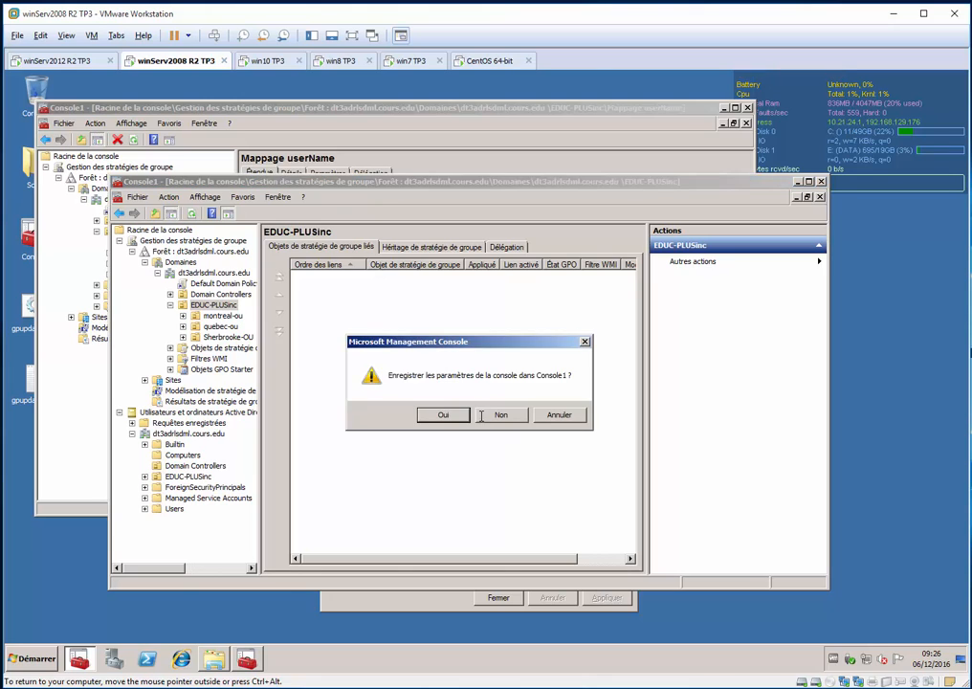
click(499, 414)
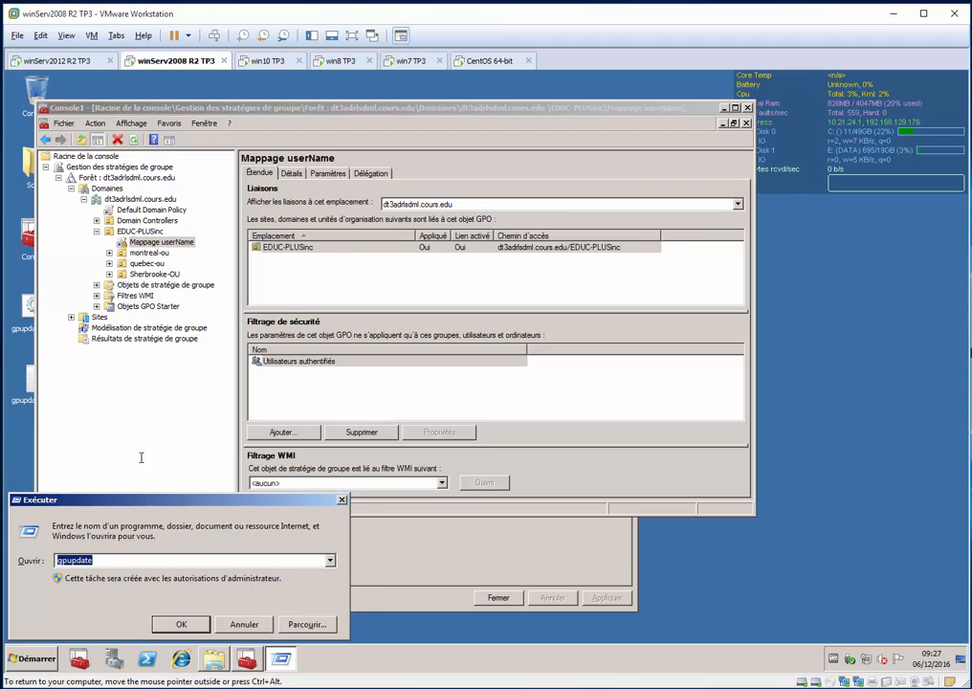
Refresh group policy on the 2008 server by running gpupdate, and return to win10 TP3
key(Return)
click(290, 59)
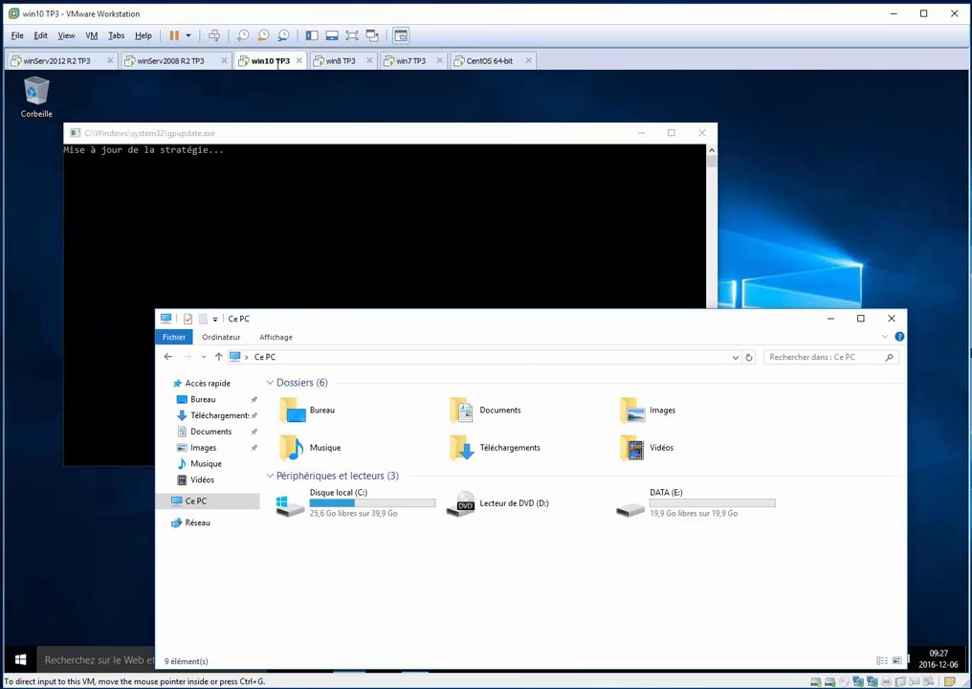
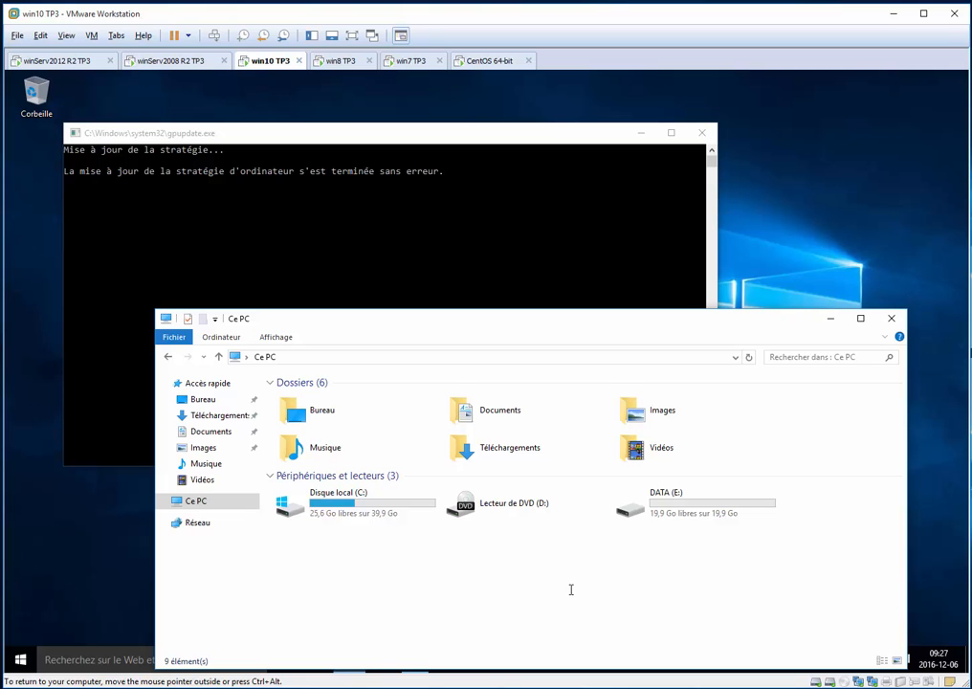
Move the Ce PC window up and disconnect the MTL_dir_con network drive (U:) on the Windows 10 client
click(355, 566)
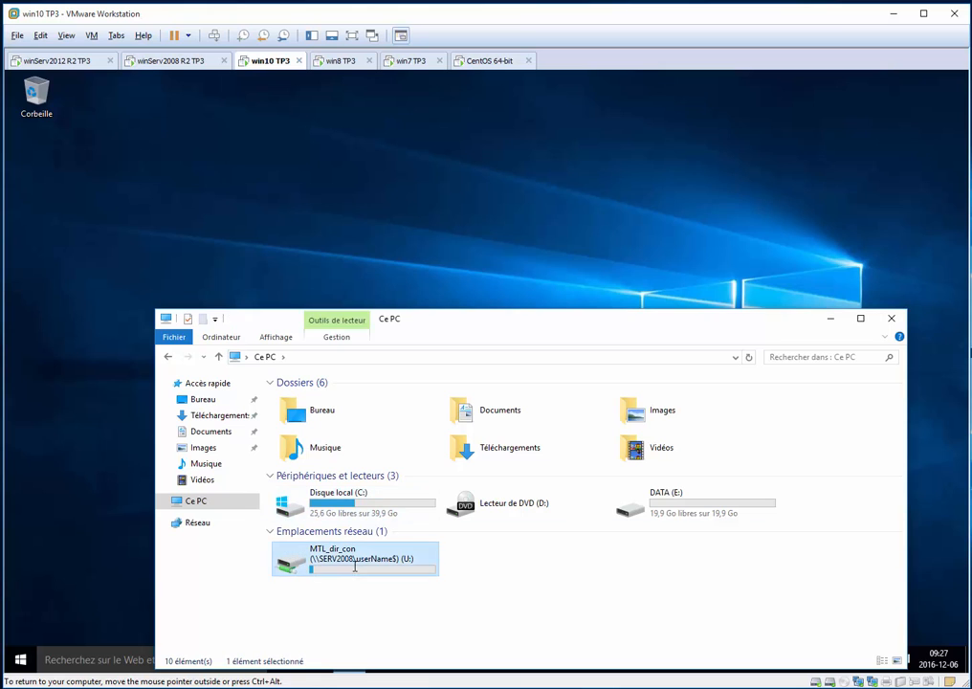
drag(403, 320, 378, 178)
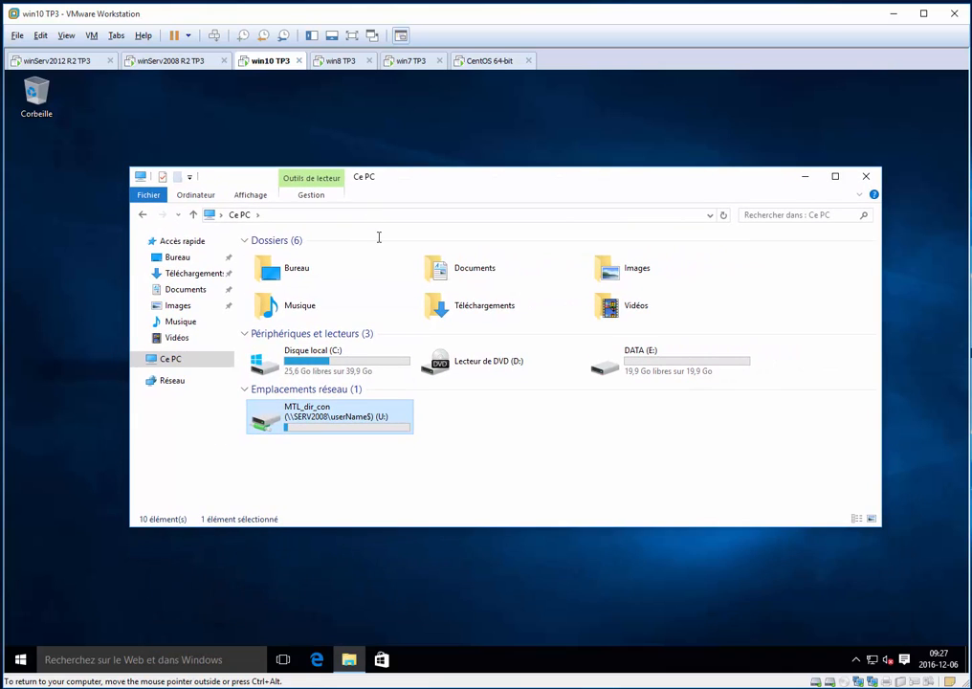
right_click(331, 417)
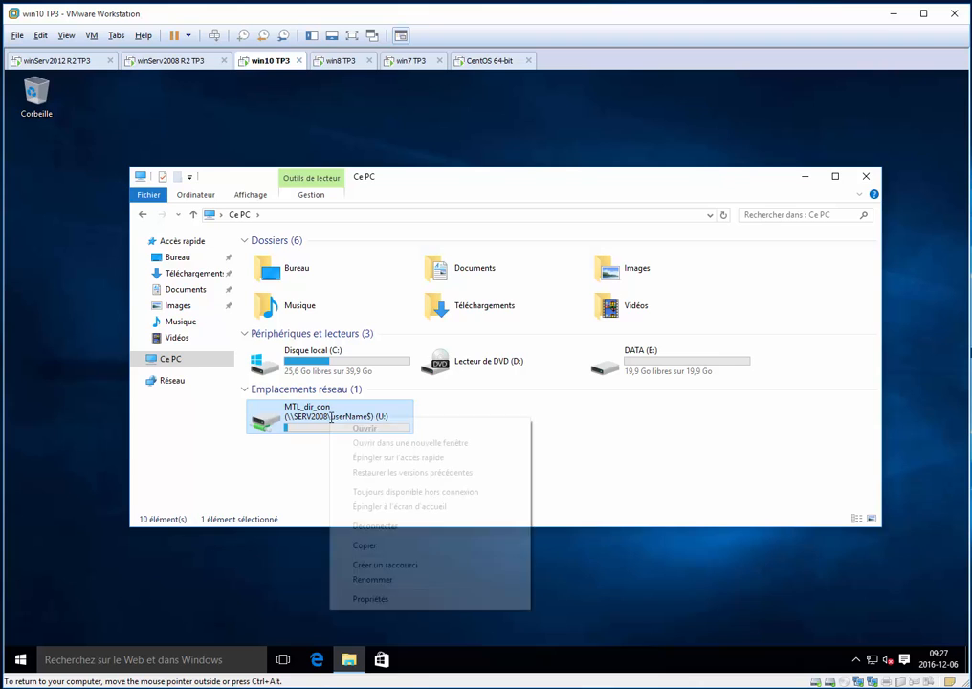
click(419, 525)
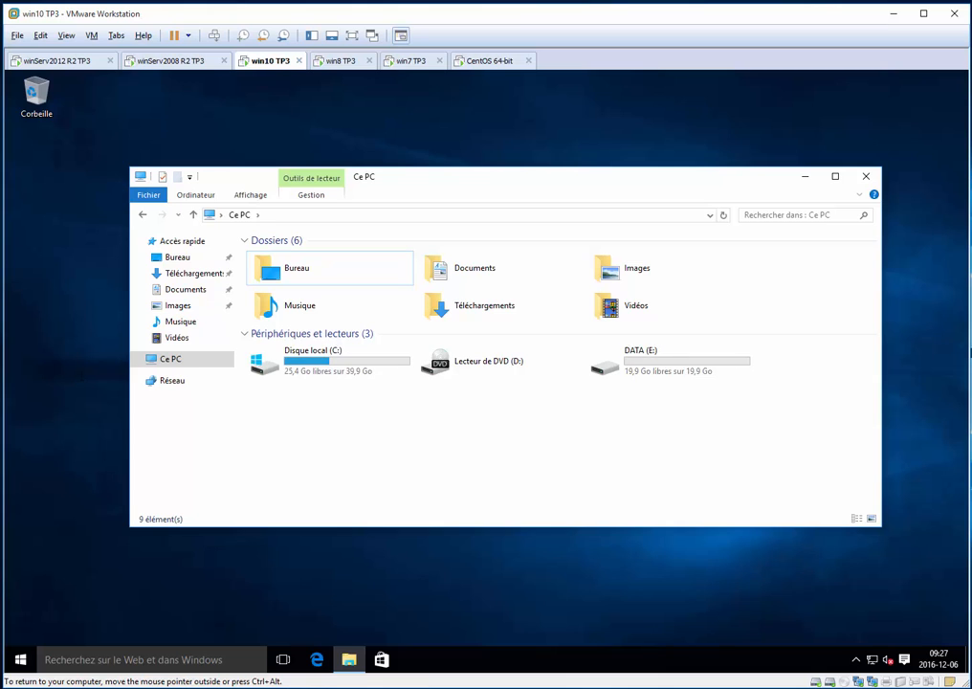
Show the Windows 10 desktop and sign out of the current session through the shutdown dialog's Se déconnecter option
key(super+d)
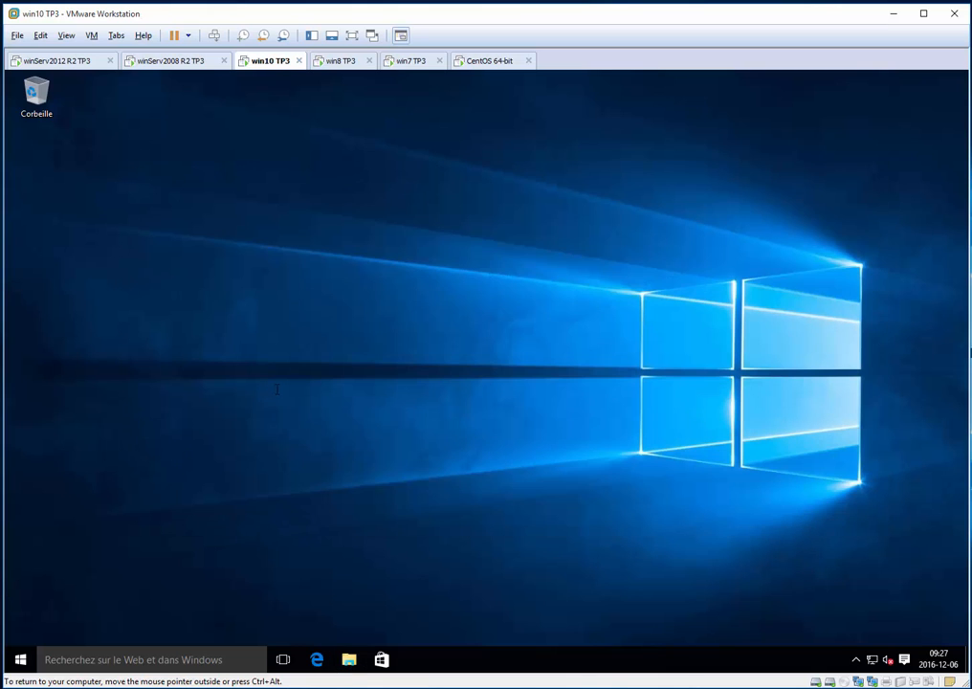
key(alt+F4)
key(Up)
key(Up)
key(Up)
key(Down)
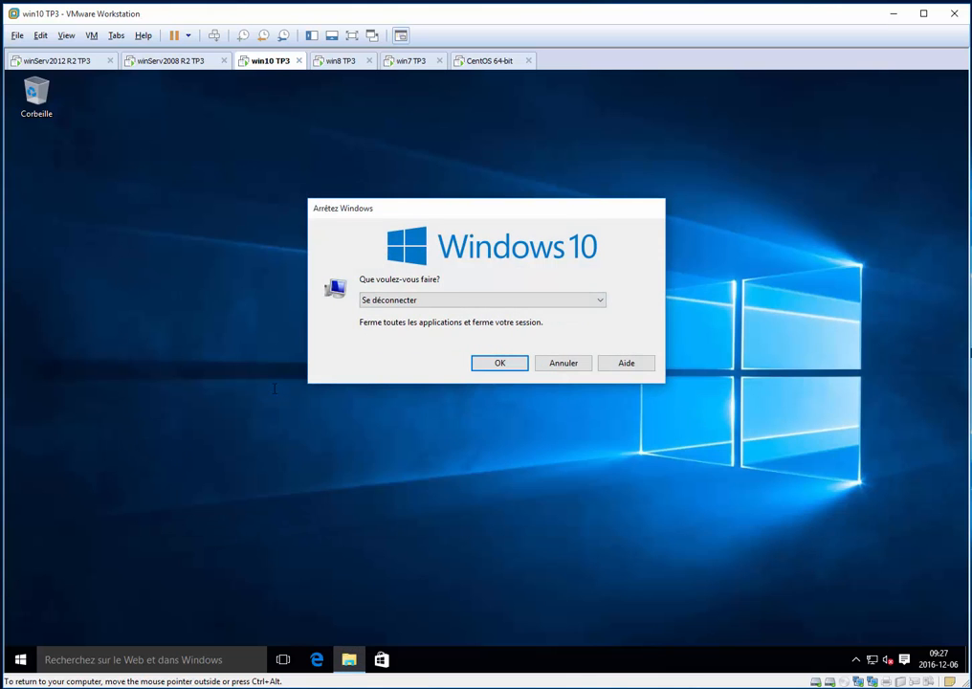
key(Return)
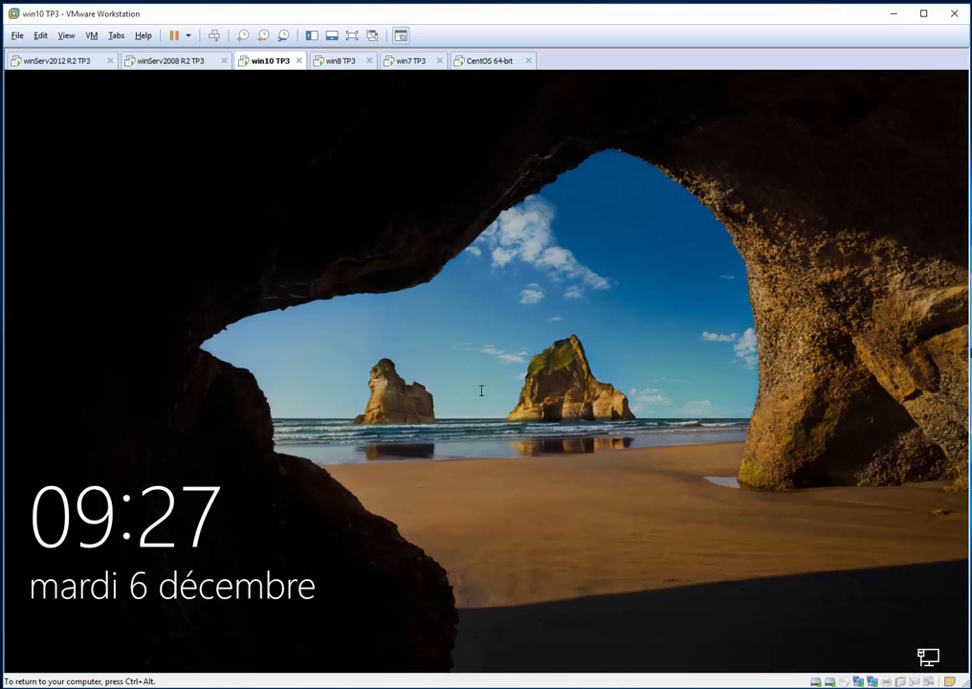
Sign in to the Windows 10 client as another user, mtl_dir_dg, entering the account password
click(479, 392)
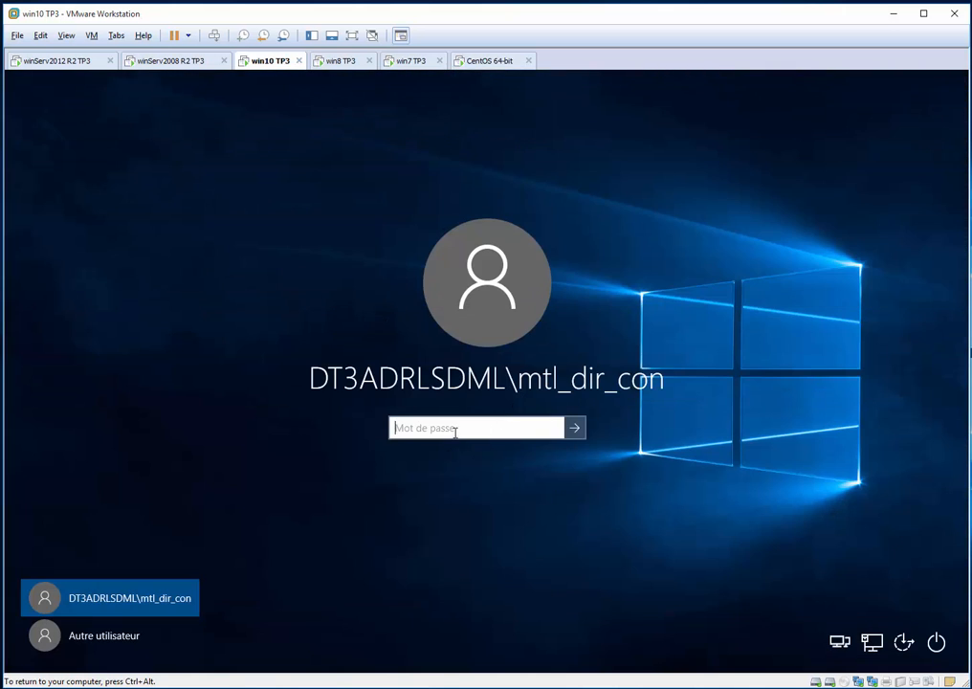
click(104, 635)
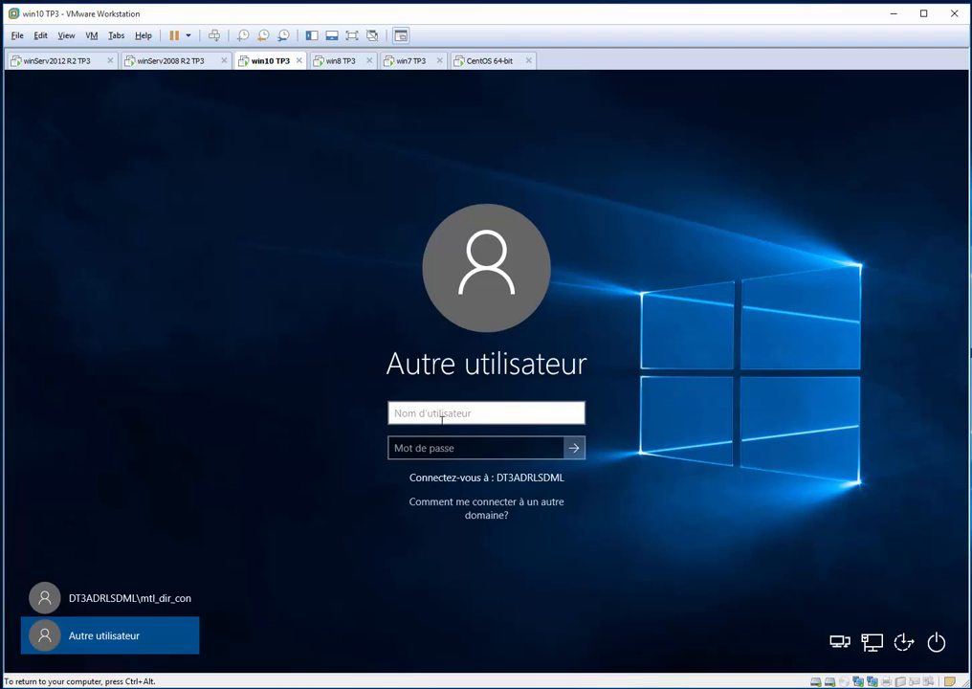
text(mtl_dir_dg)
key(Tab)
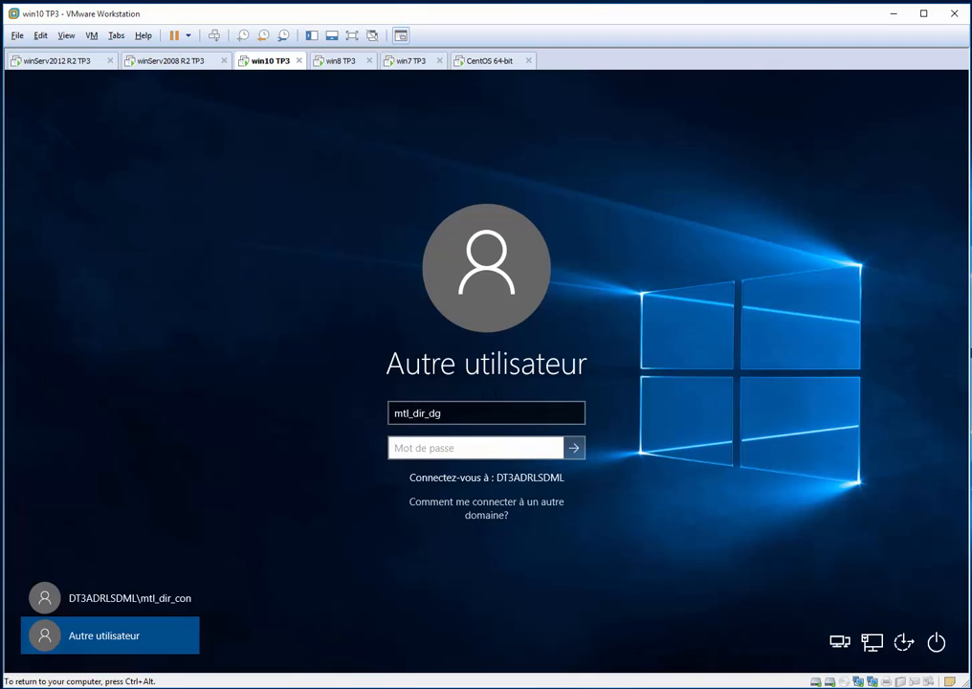
text(********)
key(Return)
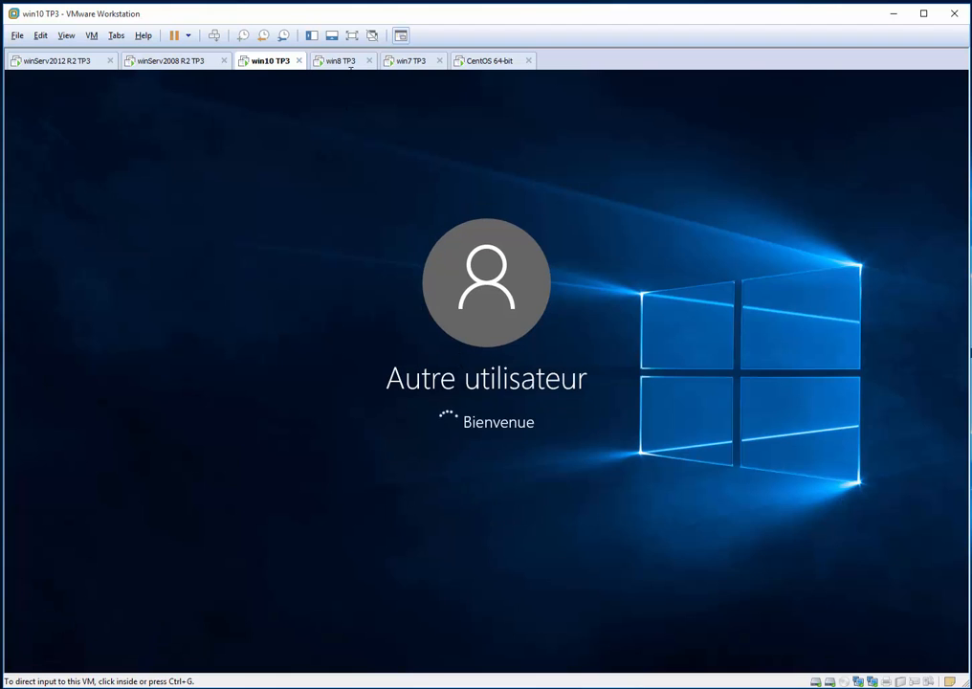
Switch to win8 TP3, postpone the VMware Tools sign-out on its desktop and show the drives under Ordinateur
click(352, 61)
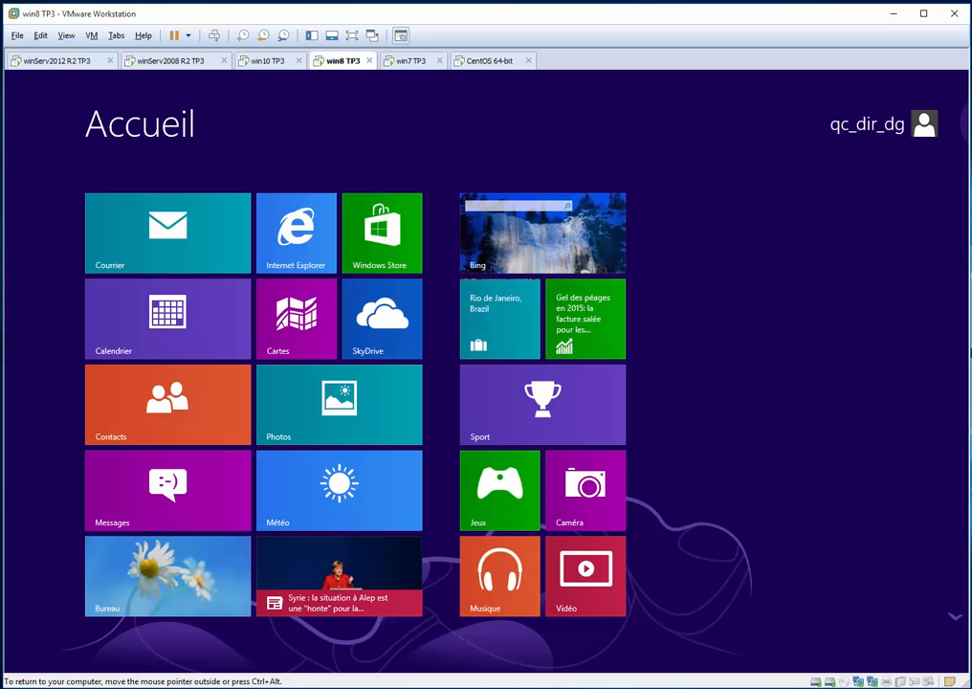
click(226, 557)
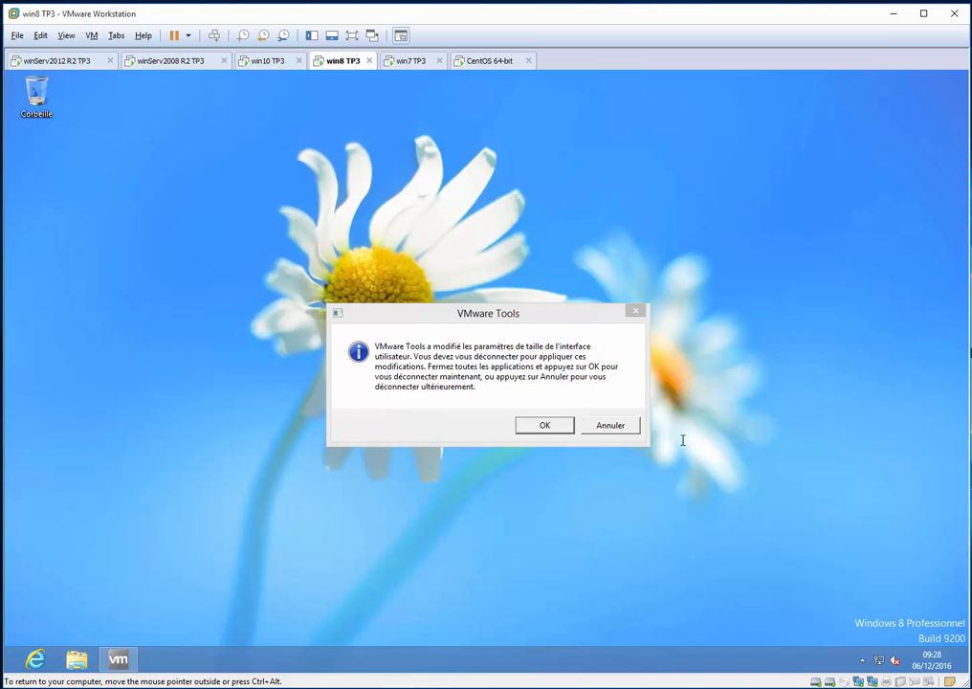
click(612, 424)
key(super+e)
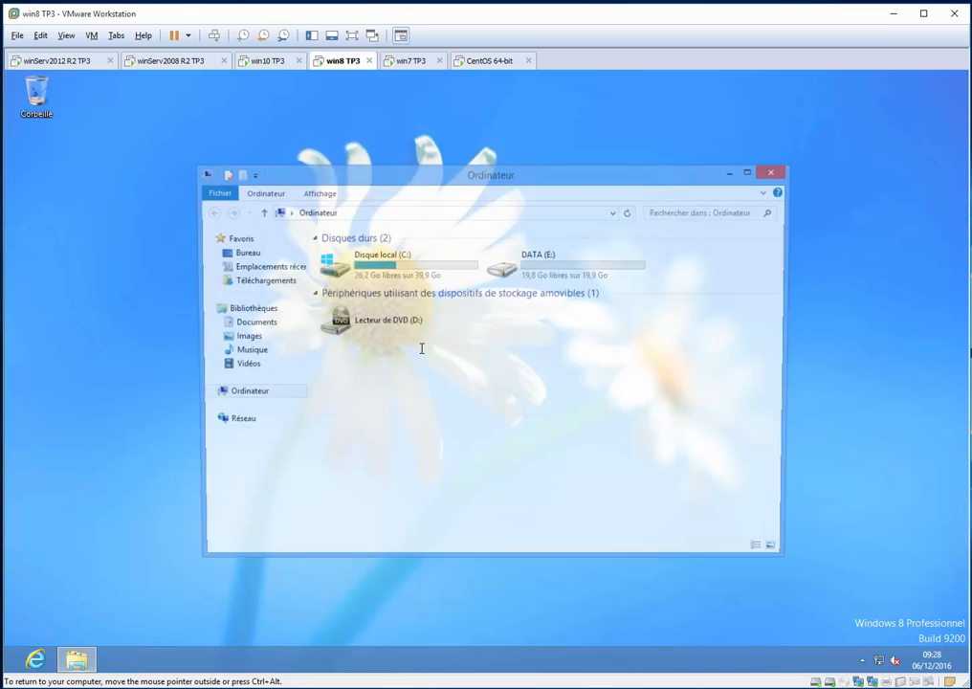
click(245, 393)
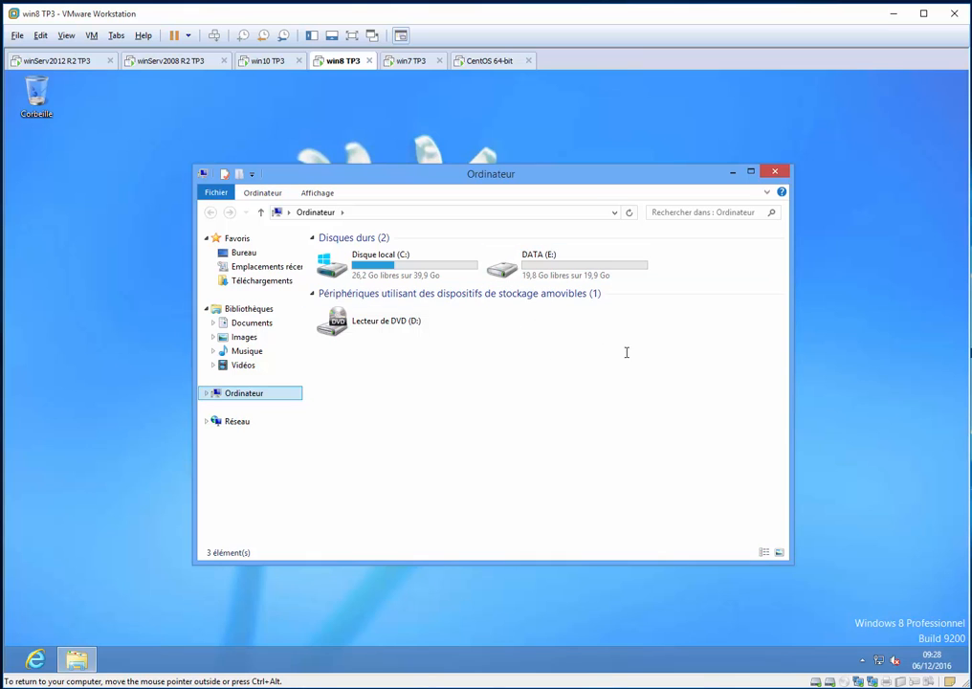
Force a group policy refresh with gpupdate /force, and move the Ordinateur window down to uncover the console
key(super+r)
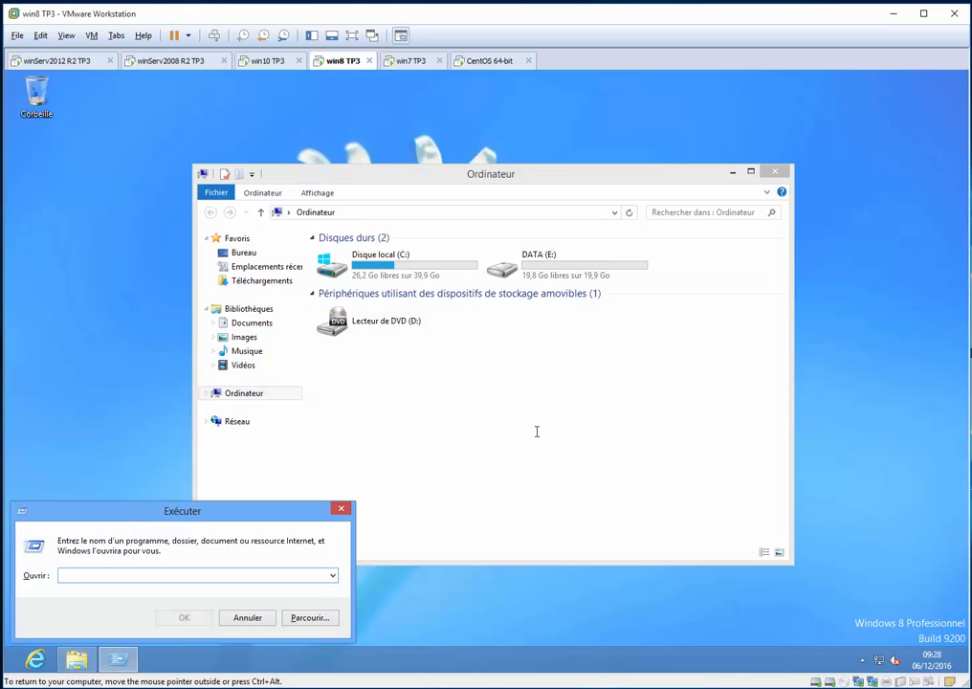
text(gp)
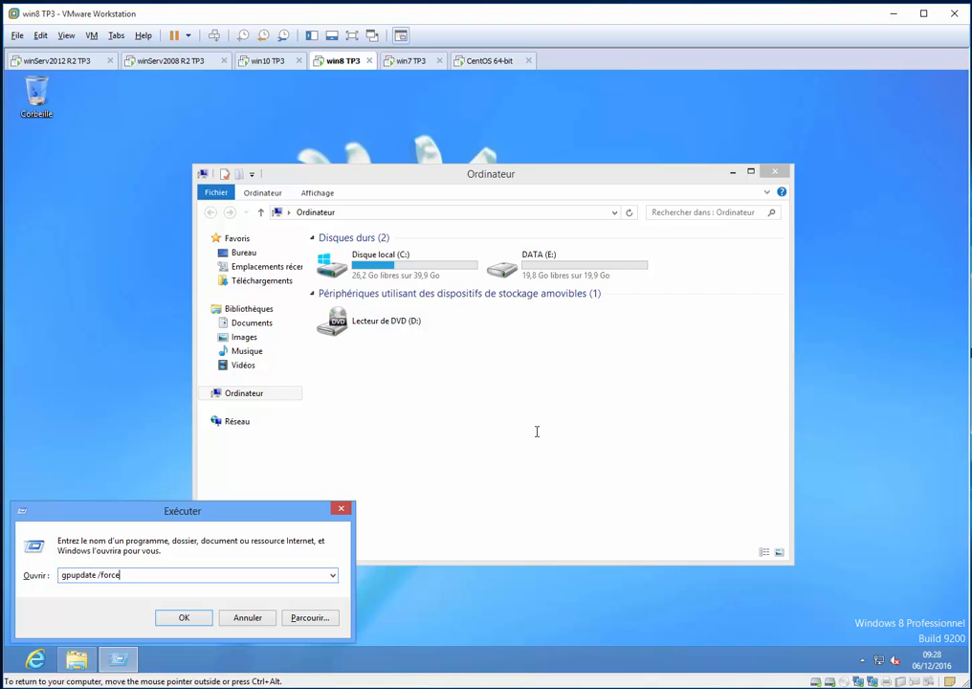
text(update /force)
key(Return)
click(380, 345)
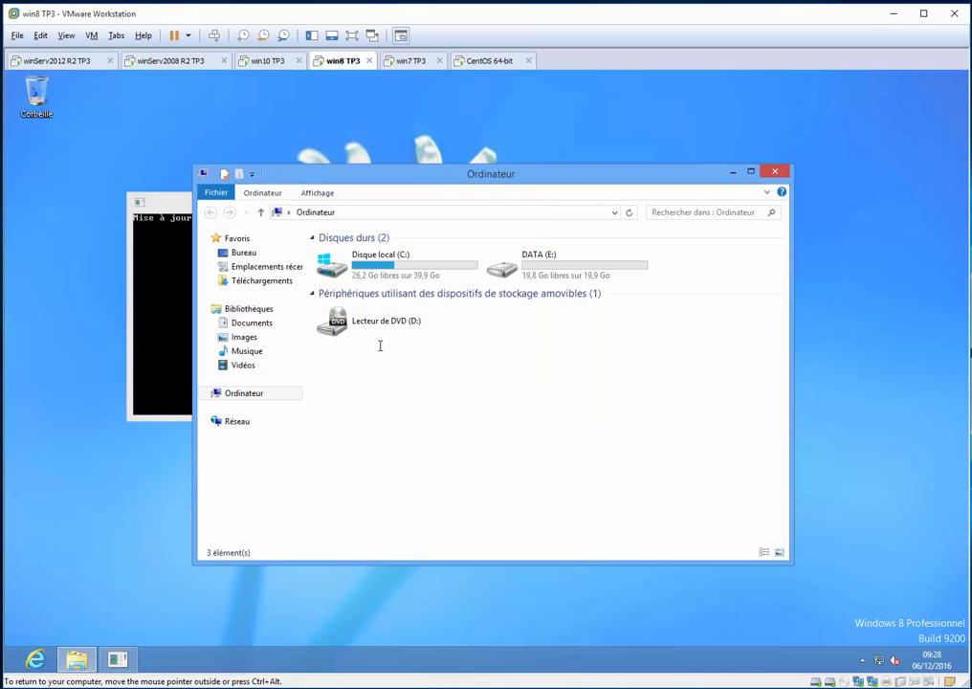
drag(453, 182, 496, 261)
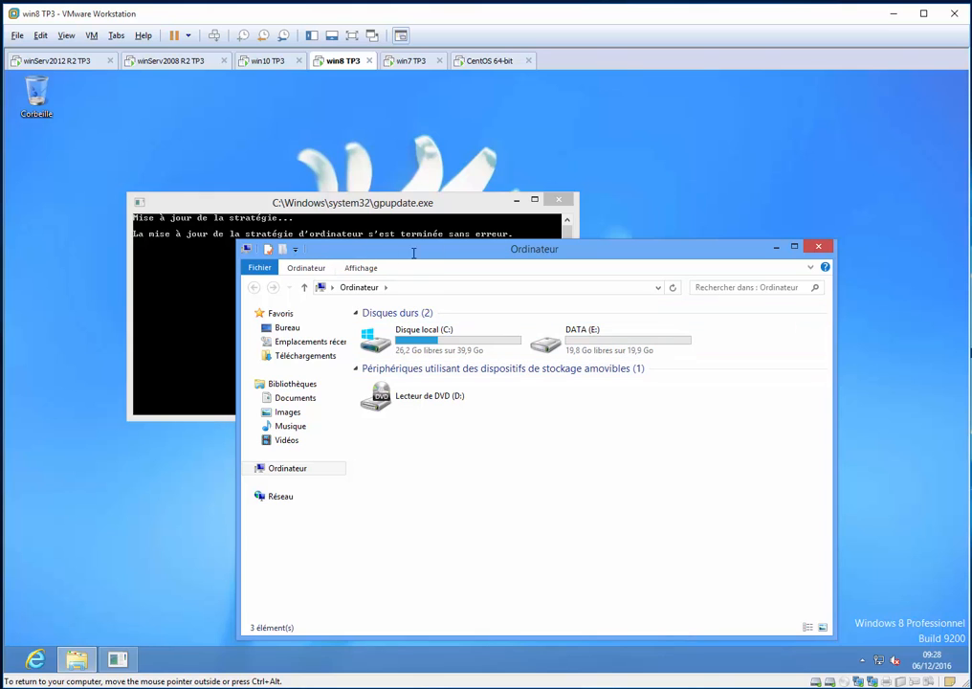
Check win10 TP3 briefly, return to win8 TP3 and answer o to gpupdate's question about closing the session
click(273, 61)
click(343, 61)
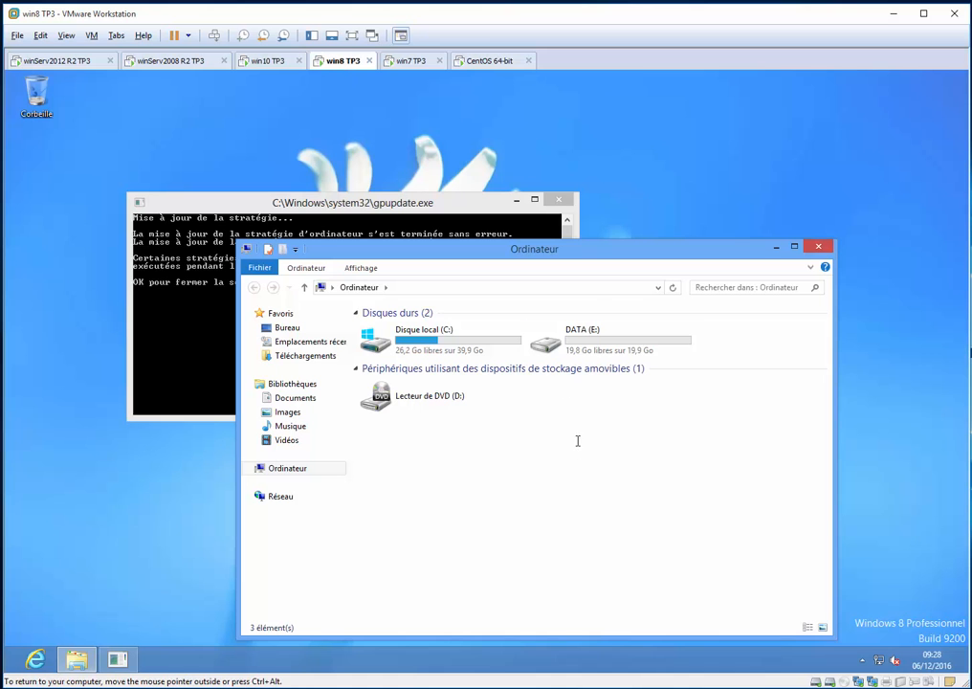
click(189, 359)
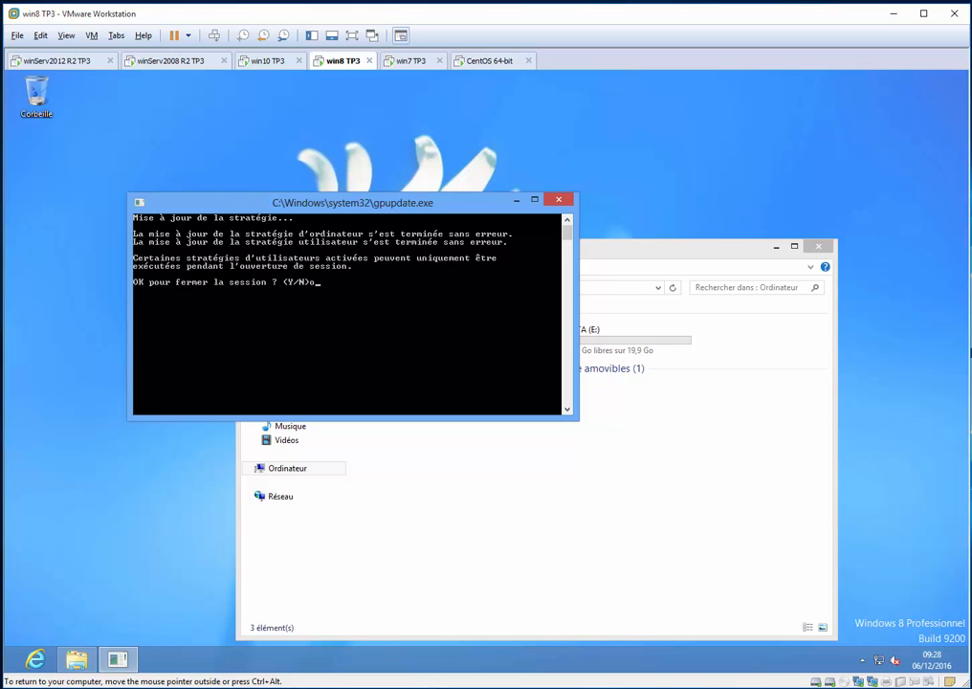
text(o)
key(Return)
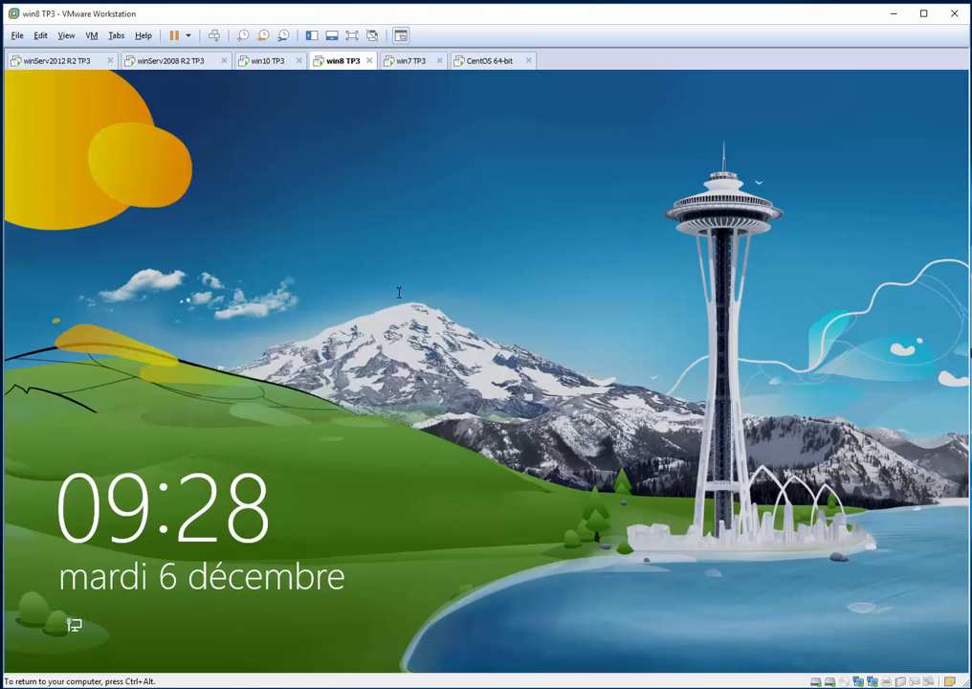
Sign back in to the Windows 8 client as qc_dir_dg, entering the account password
click(401, 293)
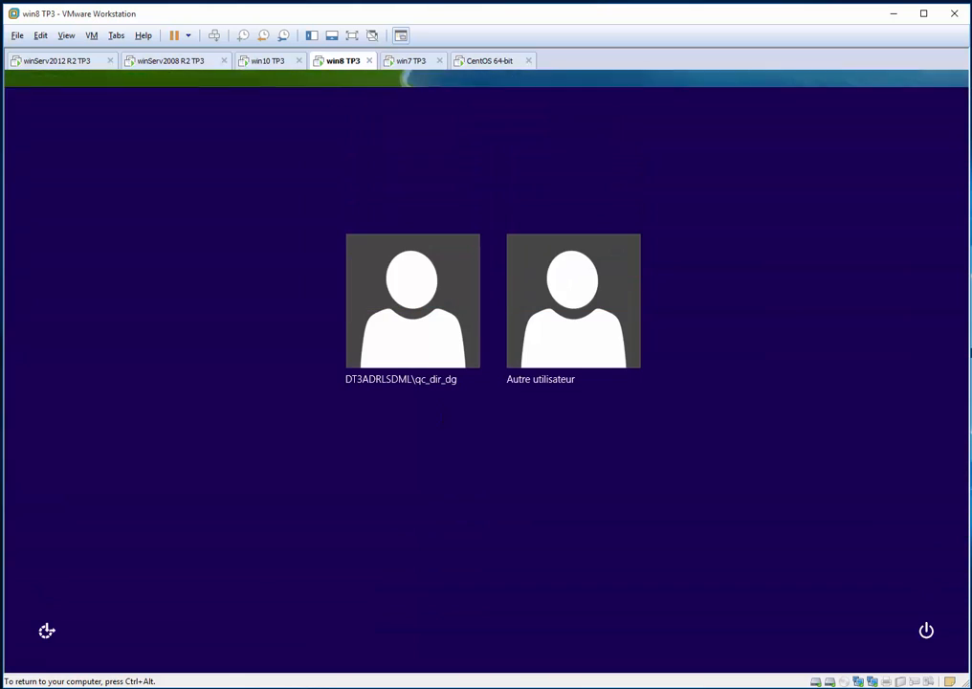
click(428, 330)
text(P@ssw0rd)
key(Return)
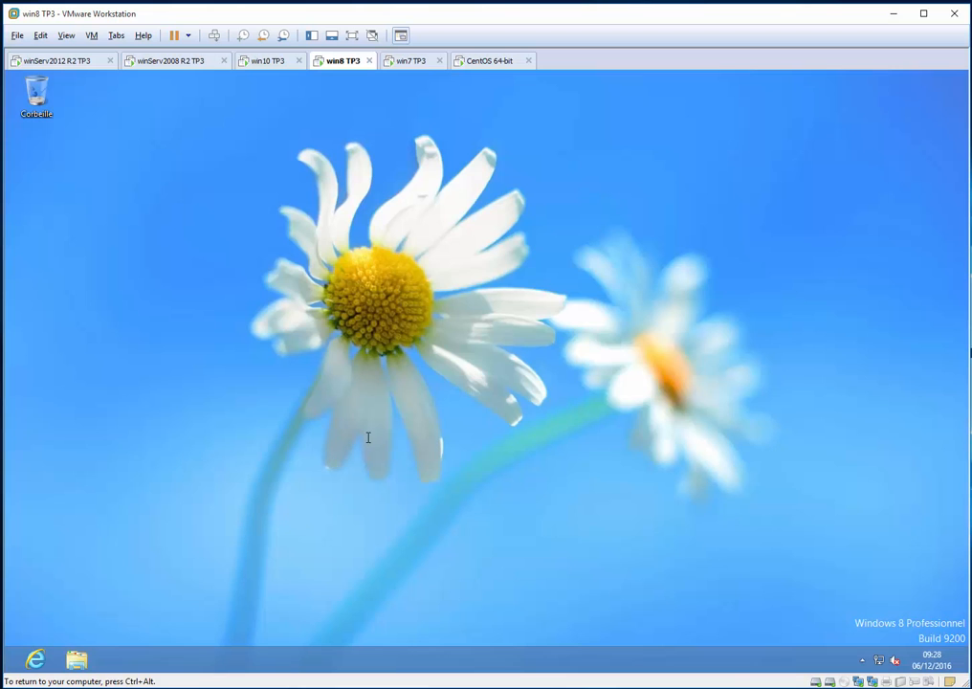
Check the drives under Ordinateur on the Windows 8 client, select the mapped drive U: and open the Run dialog
key(super+e)
click(431, 459)
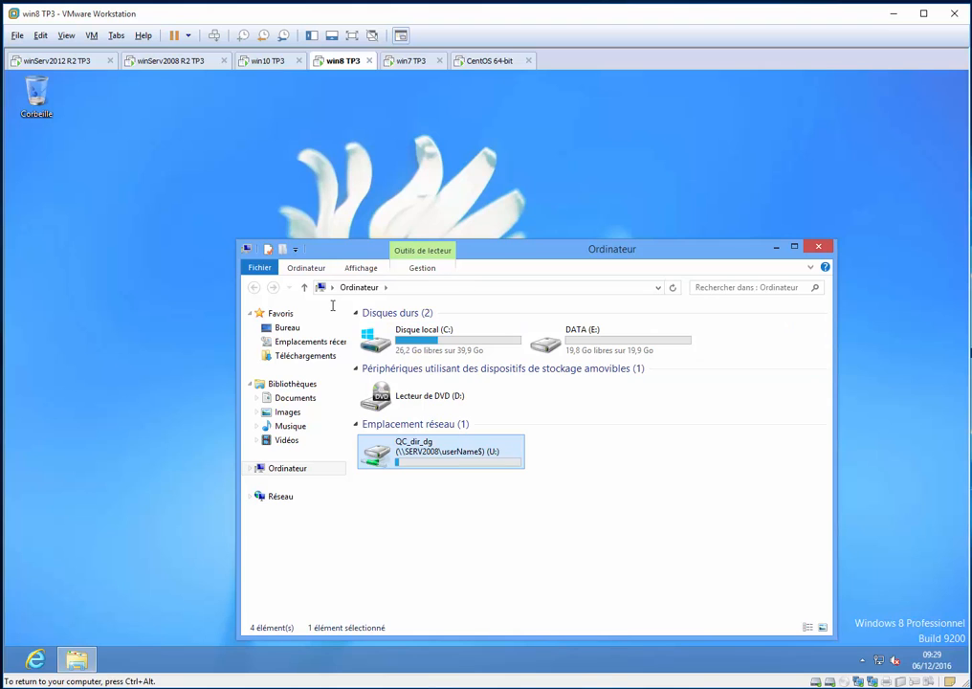
key(super+r)
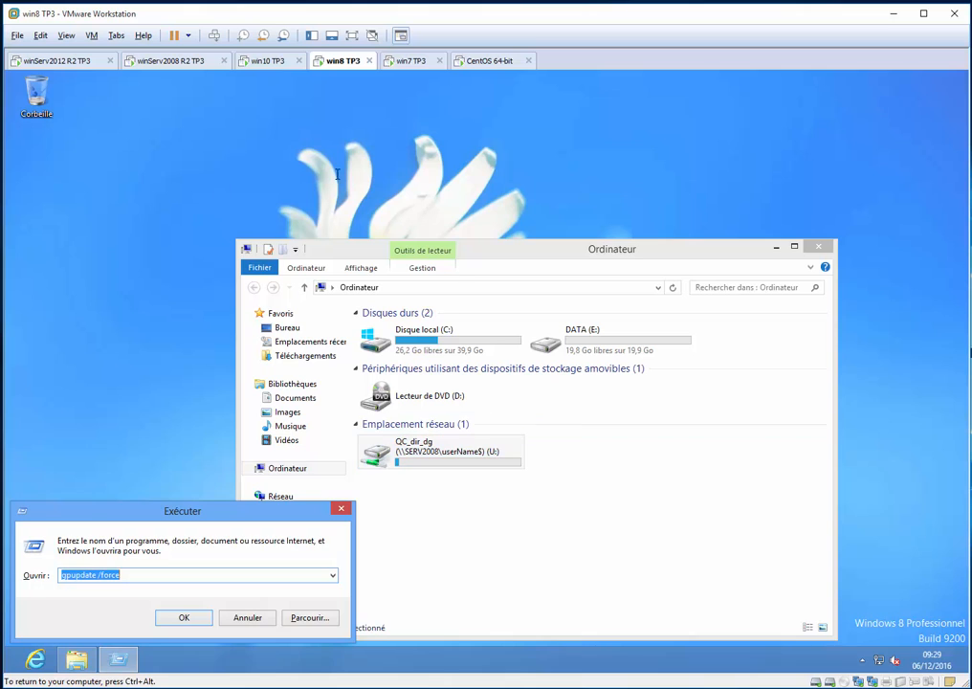
Switch to winServ2008 R2 TP3 and open the Mappage userName GPO for editing
click(168, 60)
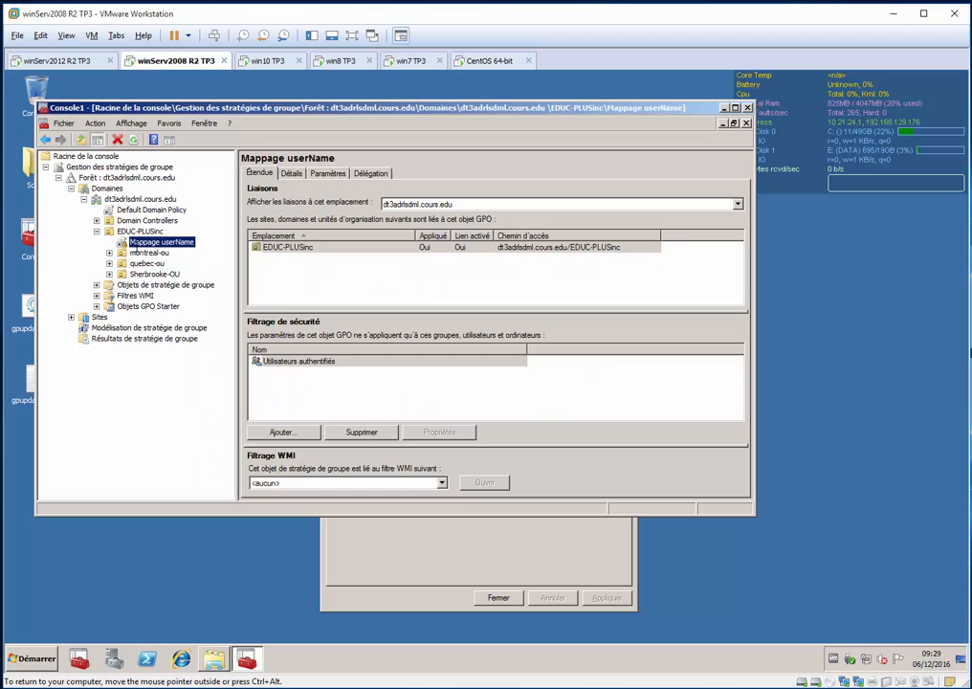
right_click(149, 240)
click(174, 246)
Examine Mappages de lecteurs in the Windows settings of the GPO's user configuration preferences
double_click(125, 242)
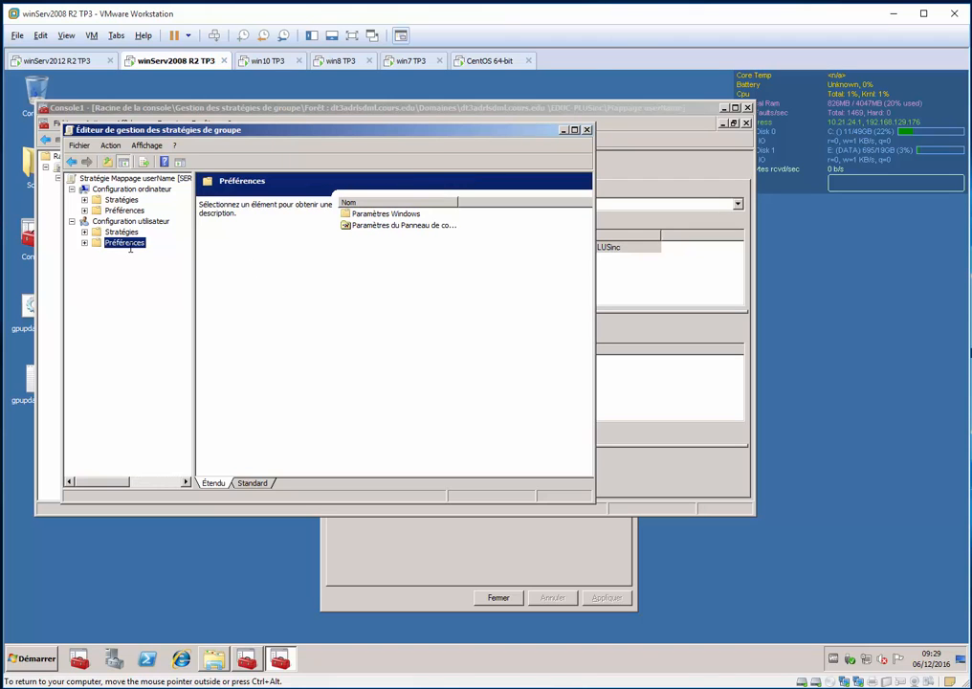
double_click(146, 252)
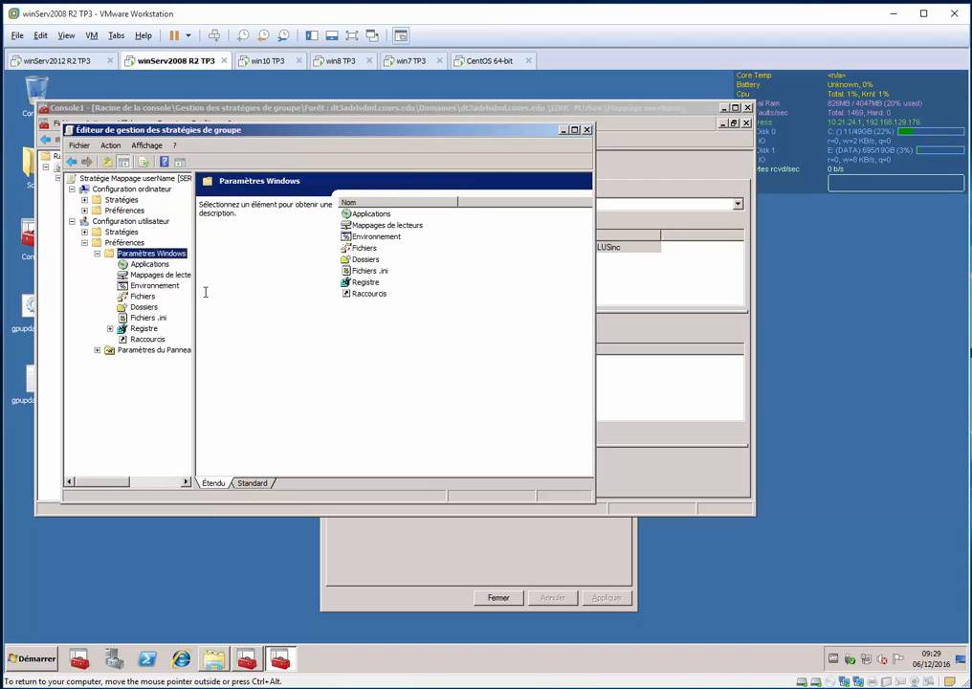
key(Down)
key(Down)
key(Up)
key(Up)
key(Up)
key(Up)
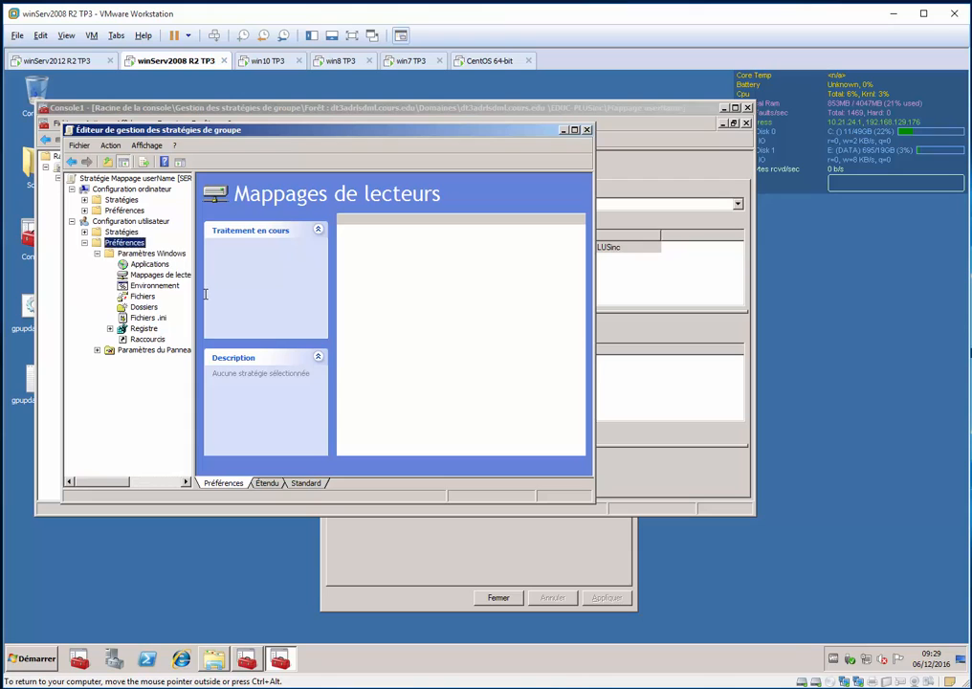
Select Scripts (ouverture/fermeture de session) under the user policies' Paramètres Windows and widen the Nom column to fit
key(Right)
key(Down)
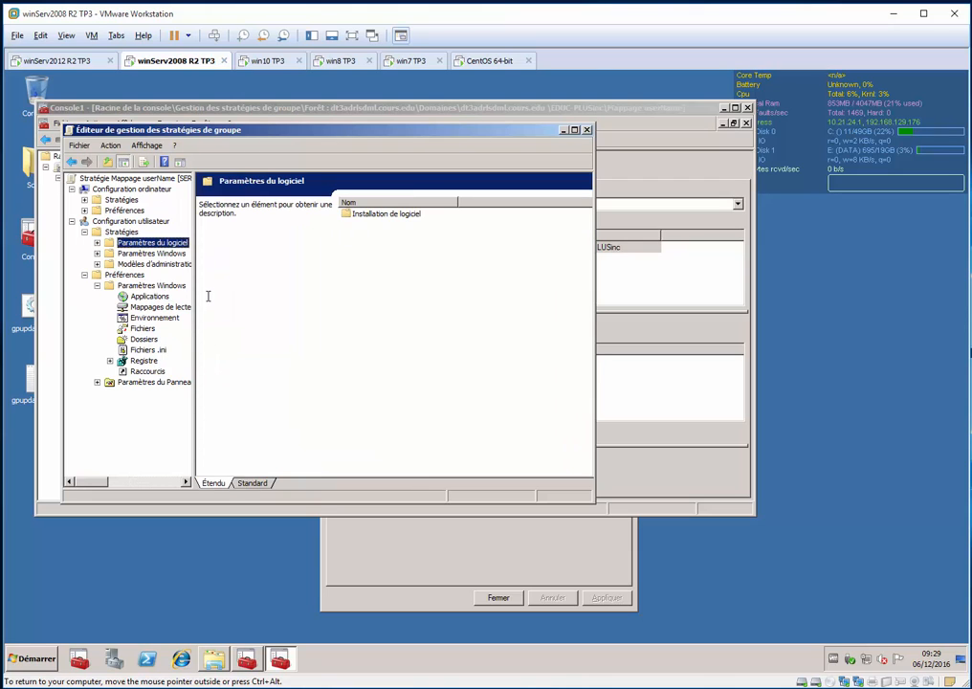
key(Right)
key(Left)
key(Down)
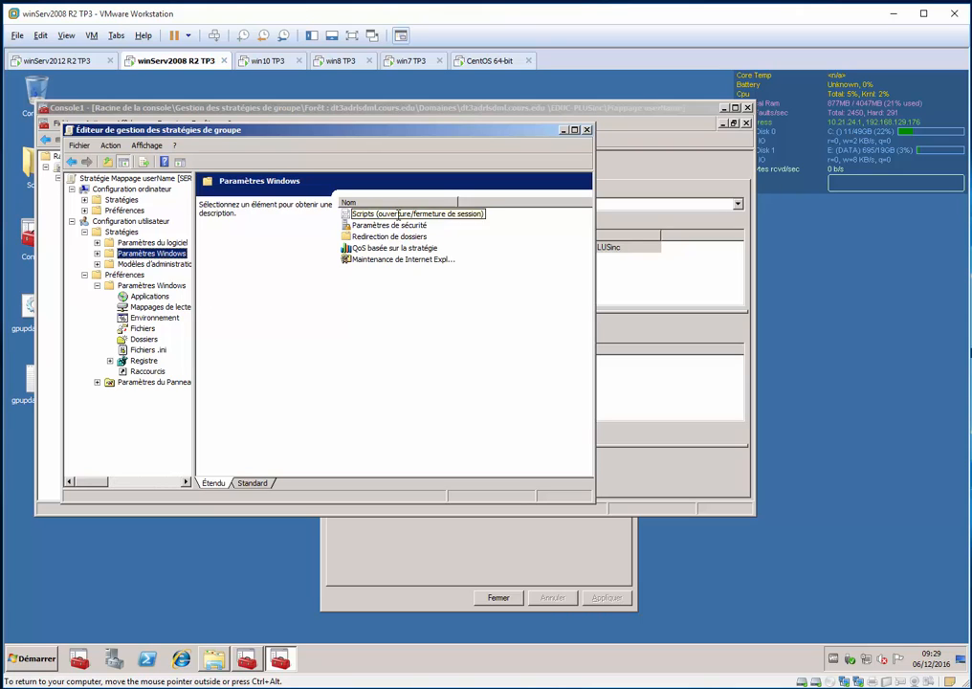
click(392, 214)
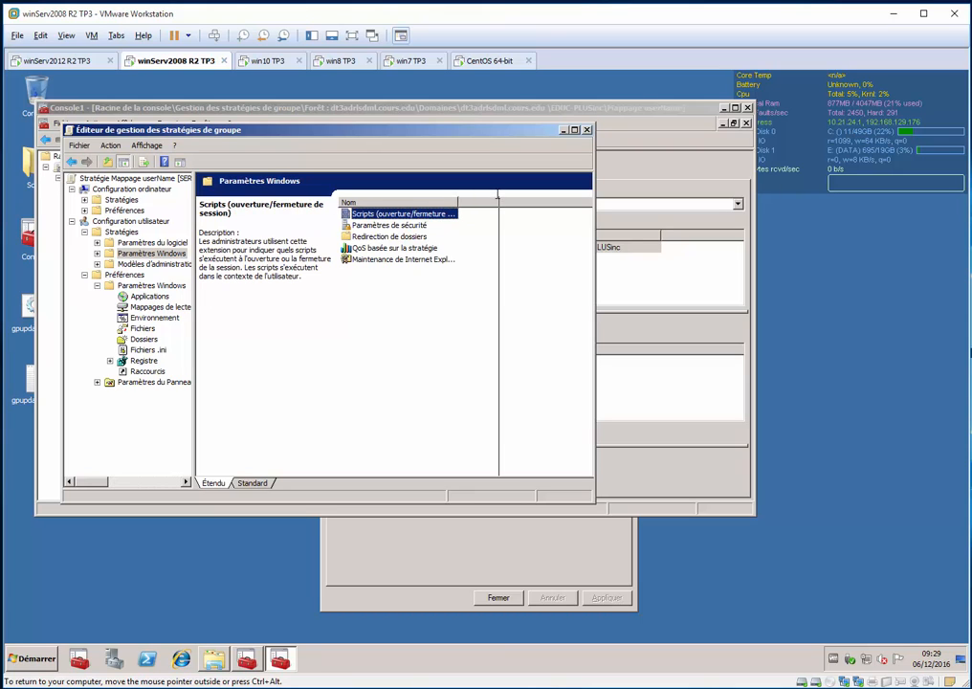
double_click(458, 201)
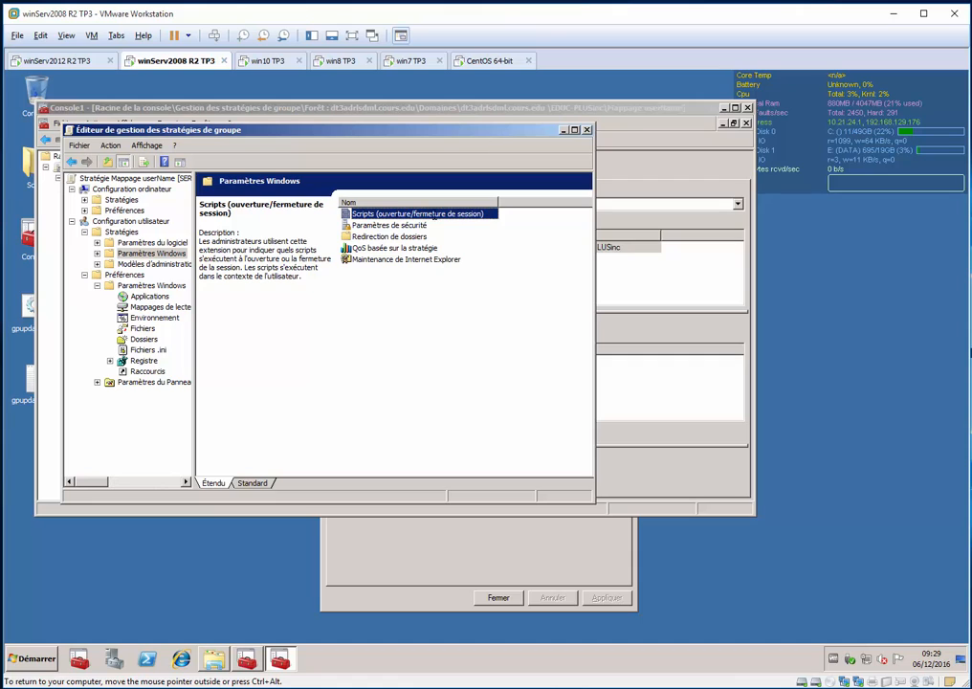
Create a text document on the desktop under the name gpupdate force, accepting the suggested name gpupdate force (2)
right_click(105, 558)
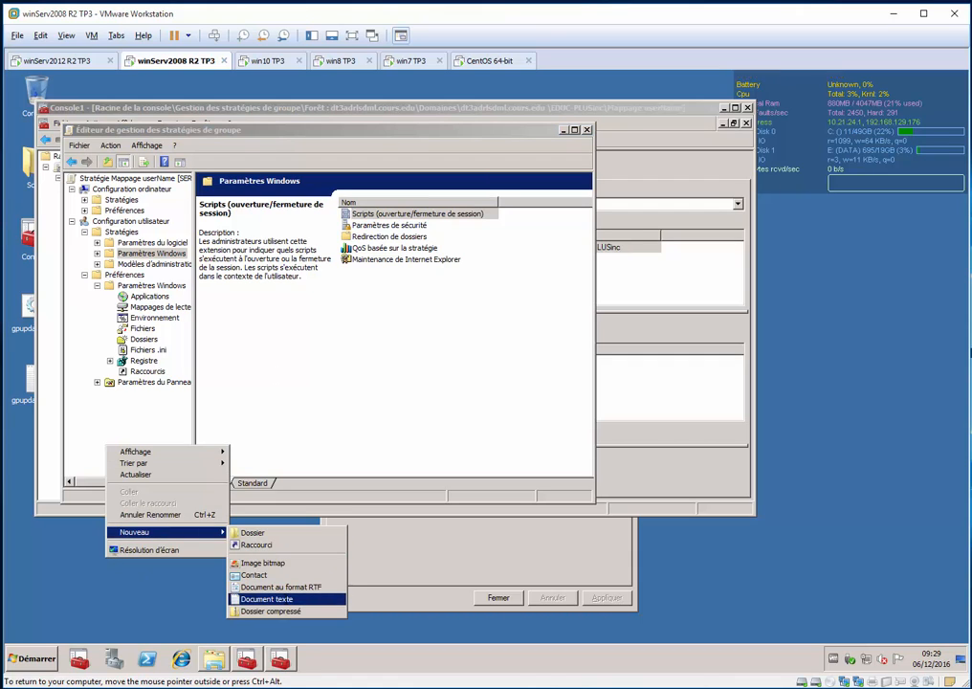
click(285, 599)
text(g)
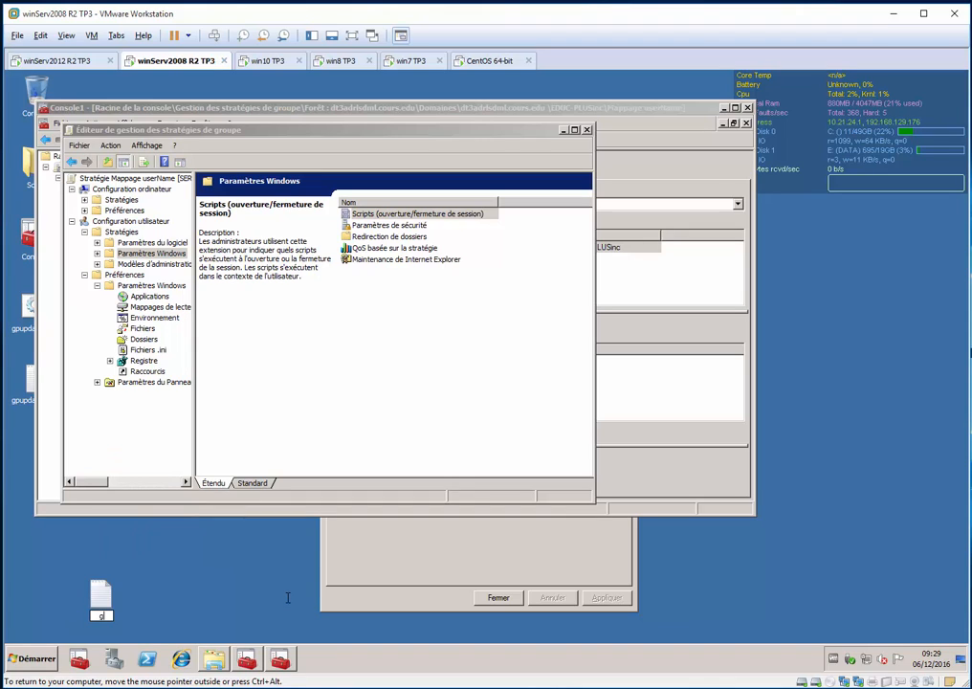
text(pupdate)
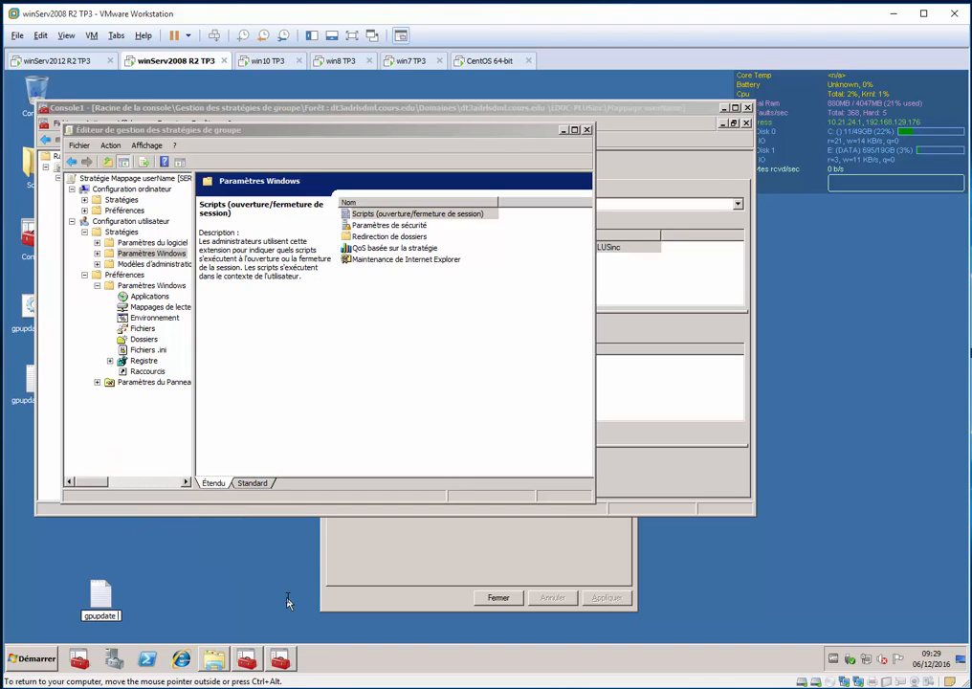
text( force)
key(Return)
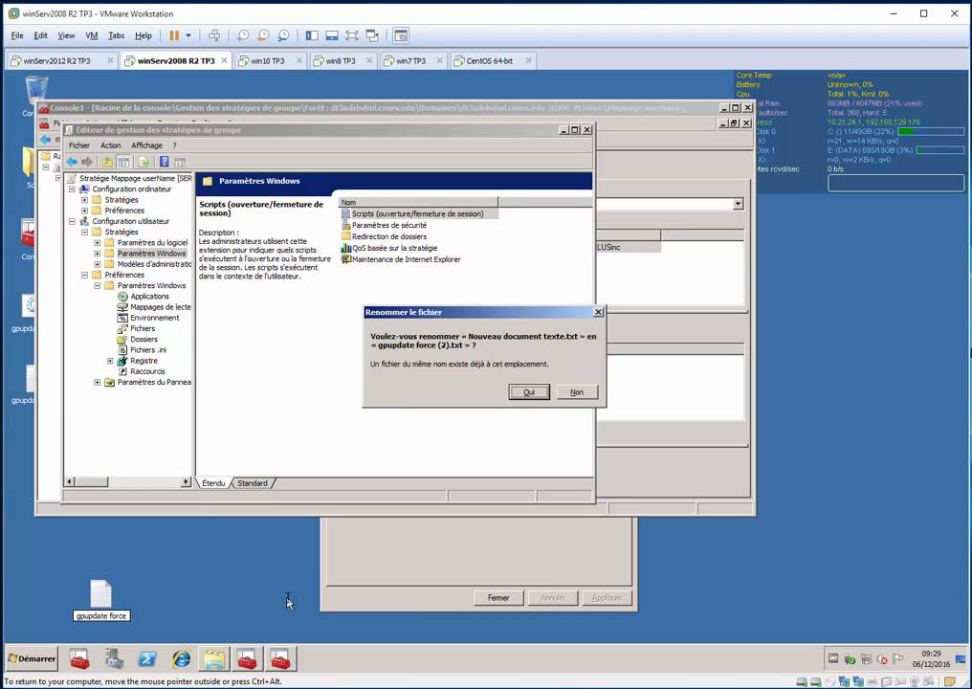
key(Escape)
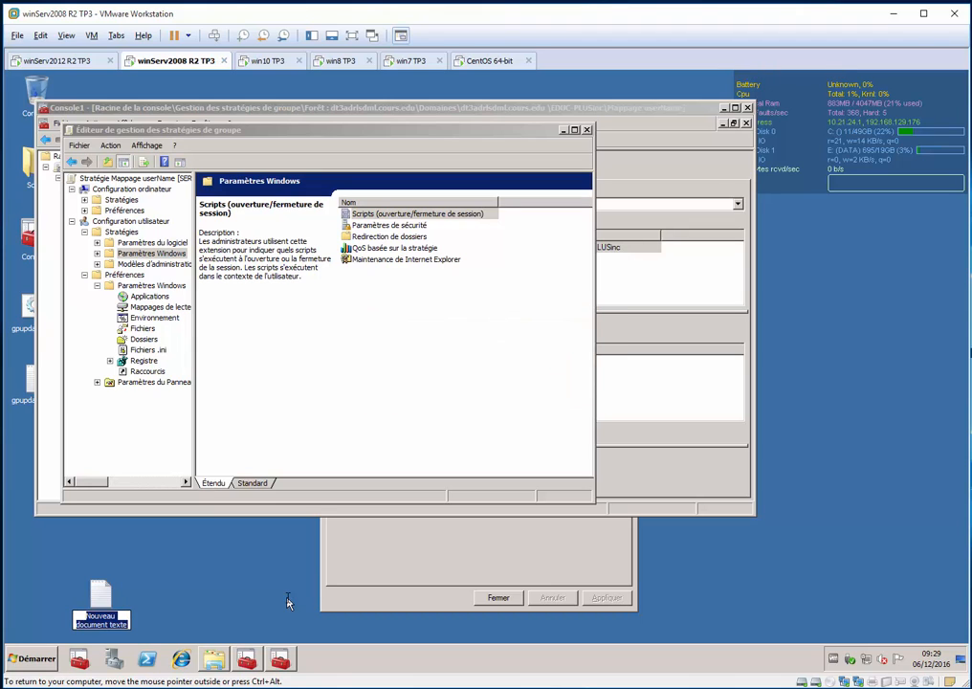
text(g)
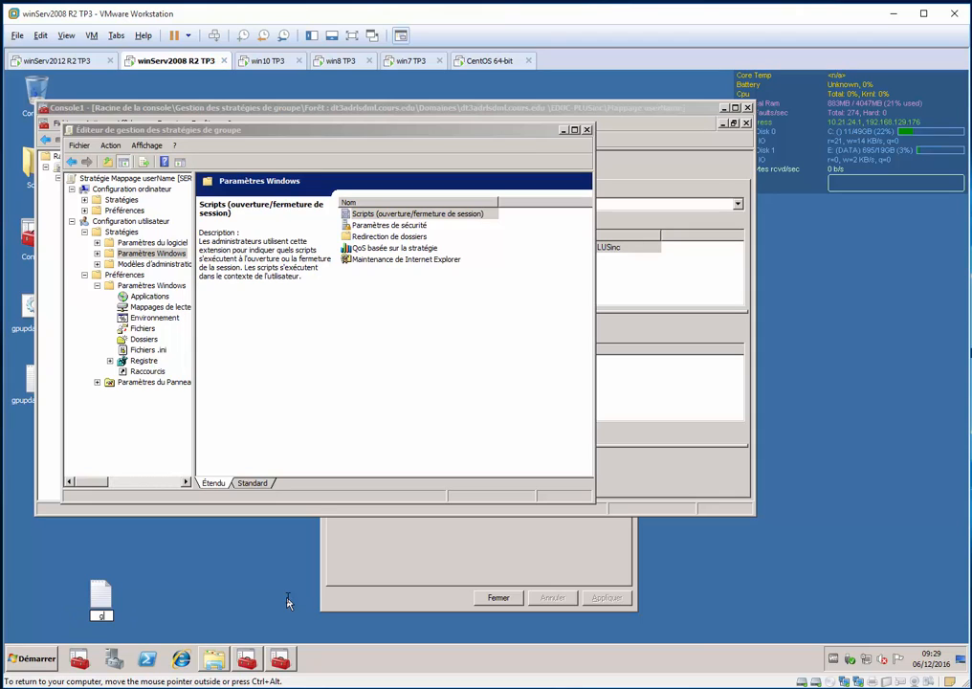
text(pupdate force)
key(Return)
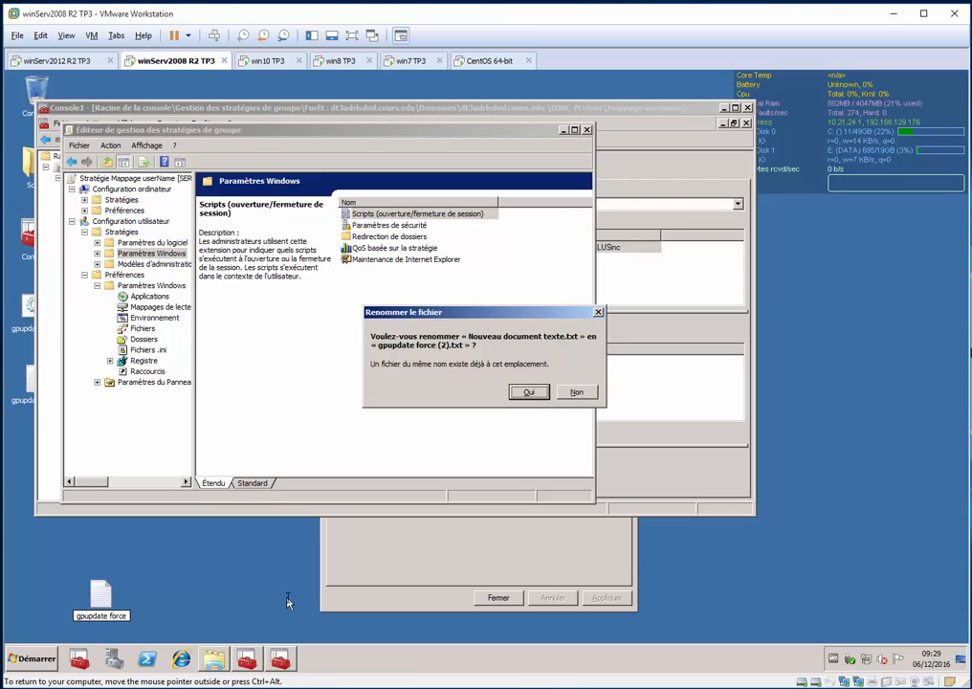
key(Return)
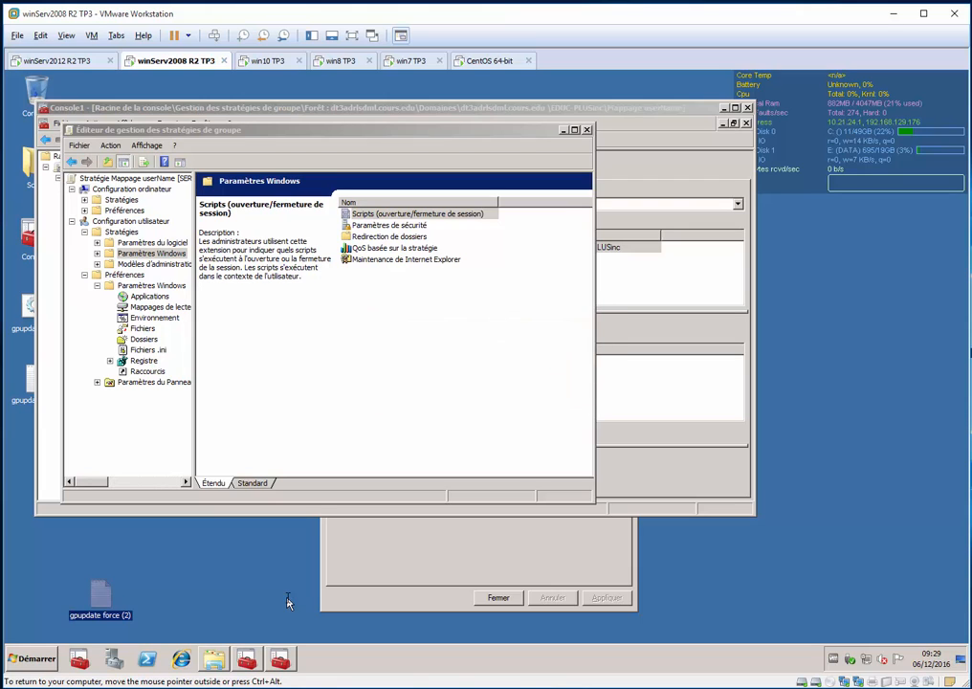
right_click(95, 591)
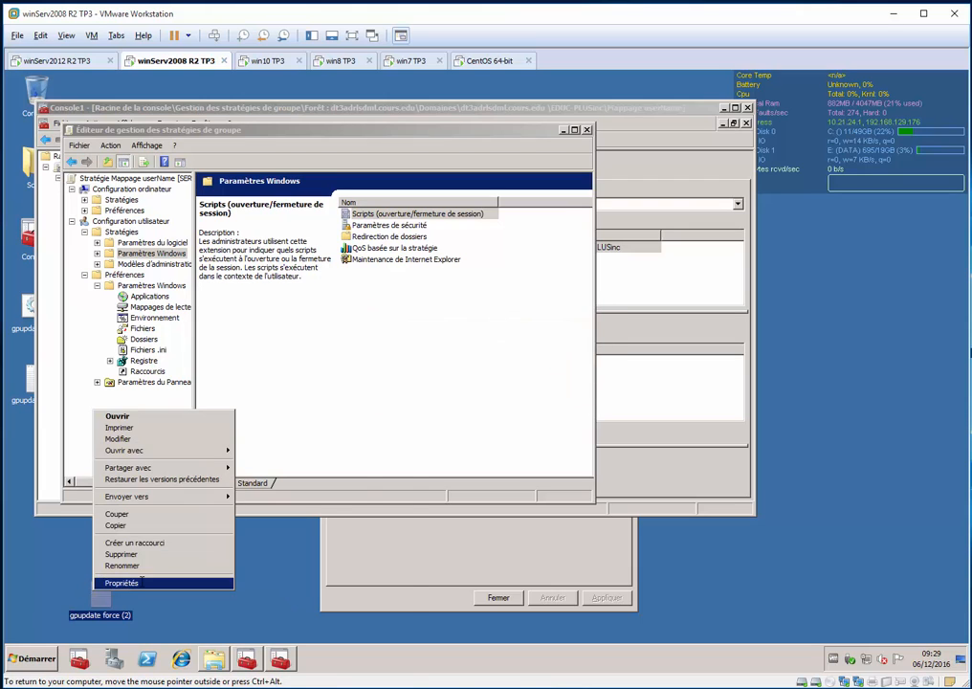
click(124, 581)
key(Escape)
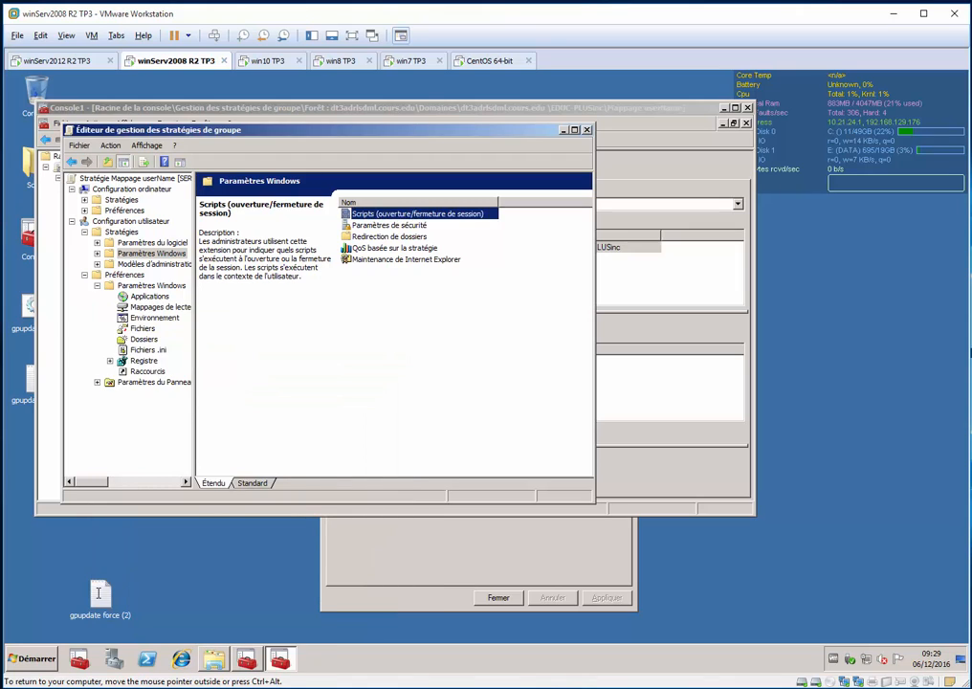
Open the gpupdate force (2) text document, enter the command gpupdate /force and save it
double_click(97, 593)
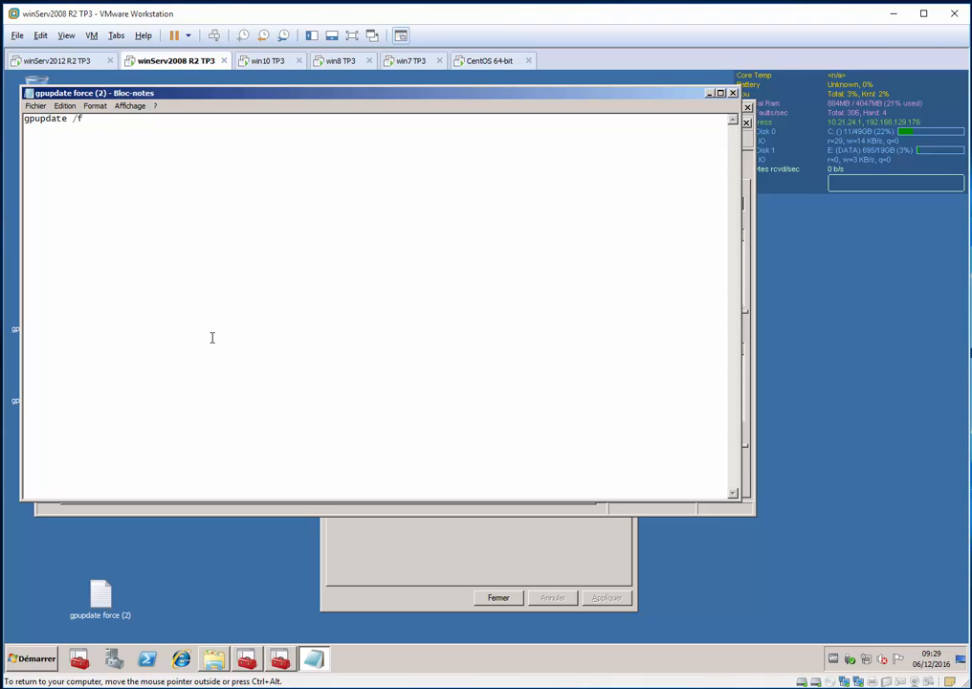
key(ctrl+shift+Left)
key(ctrl+shift+Left)
key(ctrl+shift+Left)
click(35, 105)
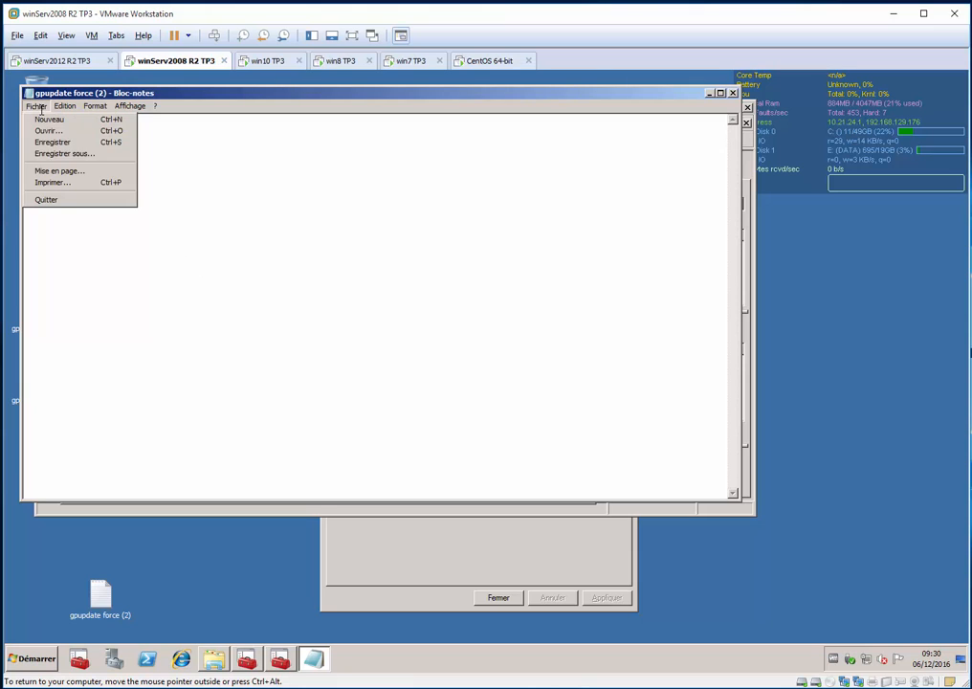
click(84, 142)
Save a copy on the desktop as gpupdate force.bat with type Tous les fichiers, replacing the existing file, and close the document
click(36, 105)
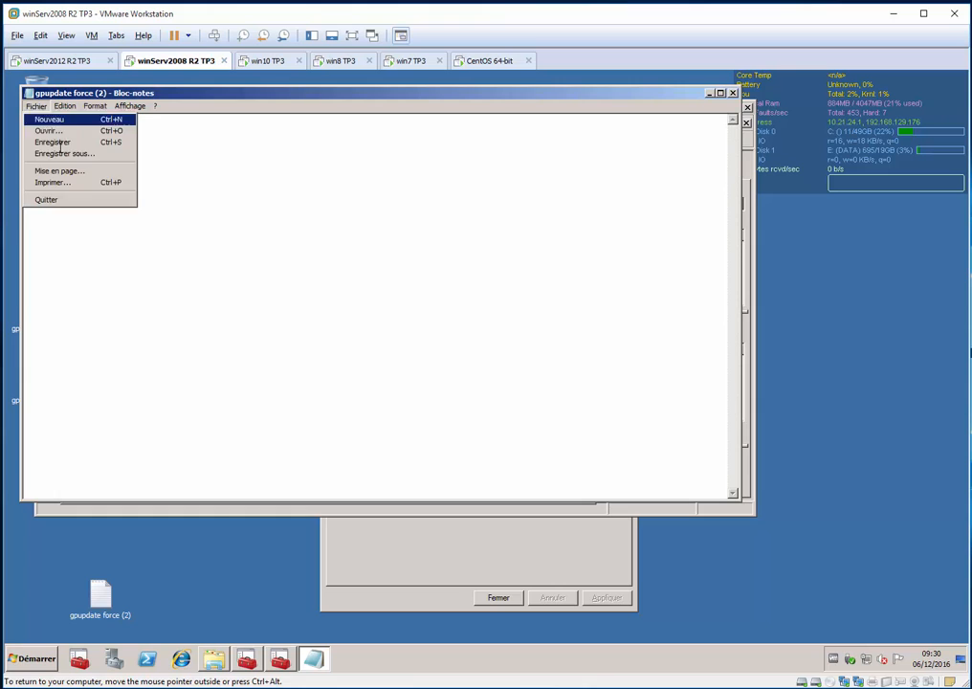
click(85, 156)
click(168, 383)
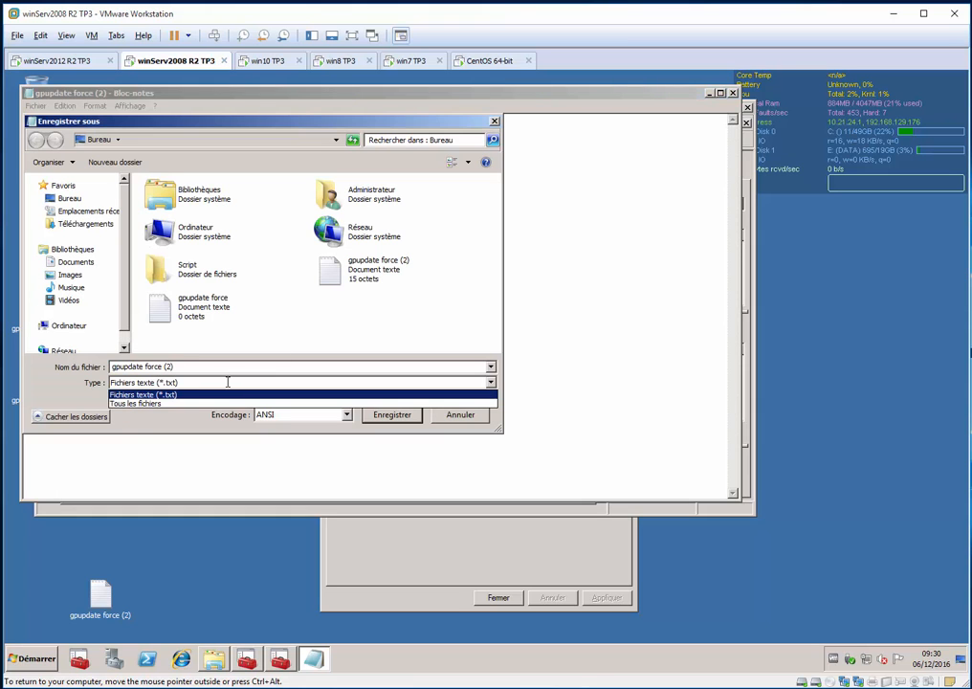
click(167, 400)
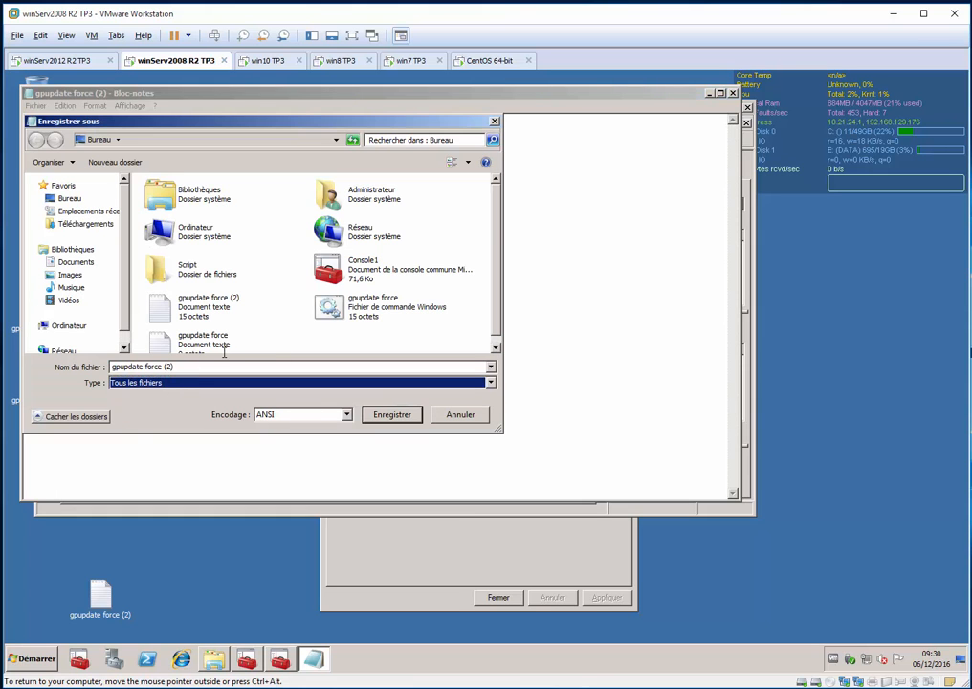
click(191, 366)
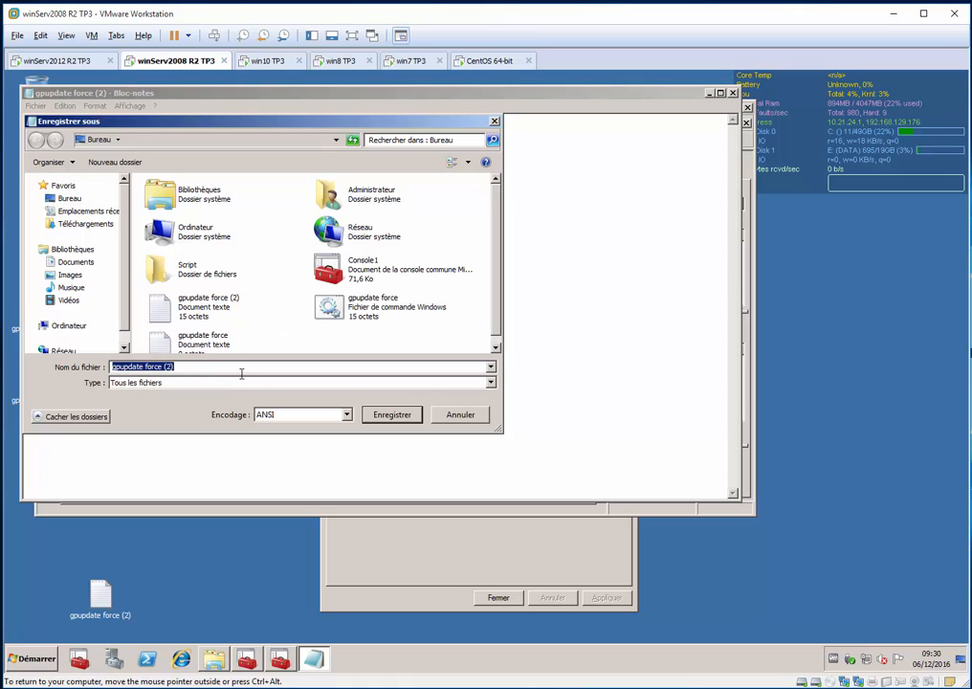
key(BackSpace)
text(gpupdate force)
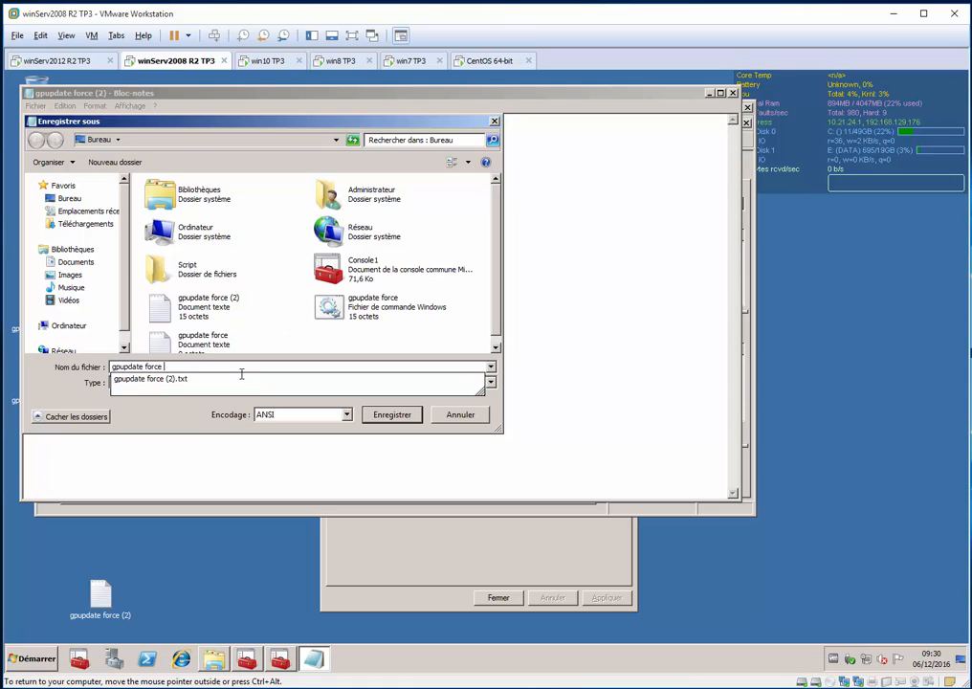
key(BackSpace)
text(.bat)
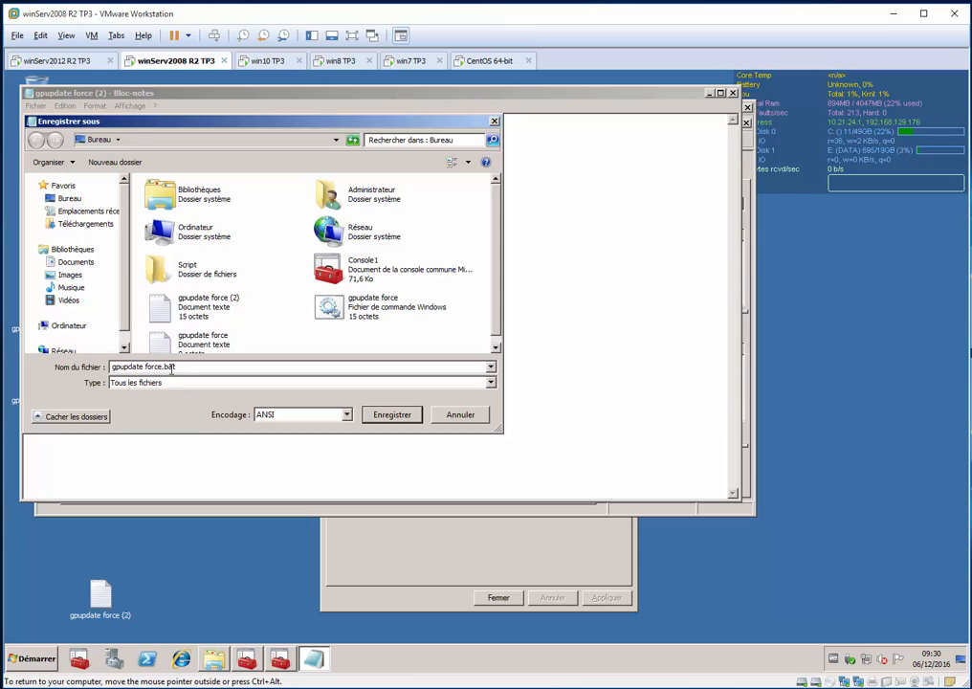
click(389, 412)
click(527, 368)
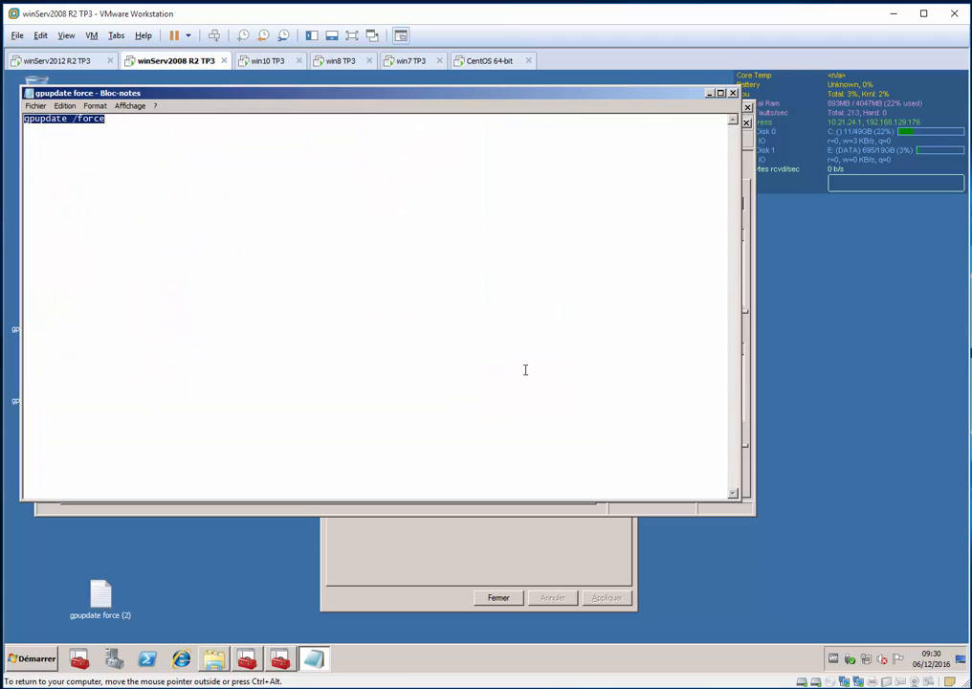
click(340, 433)
key(alt+F4)
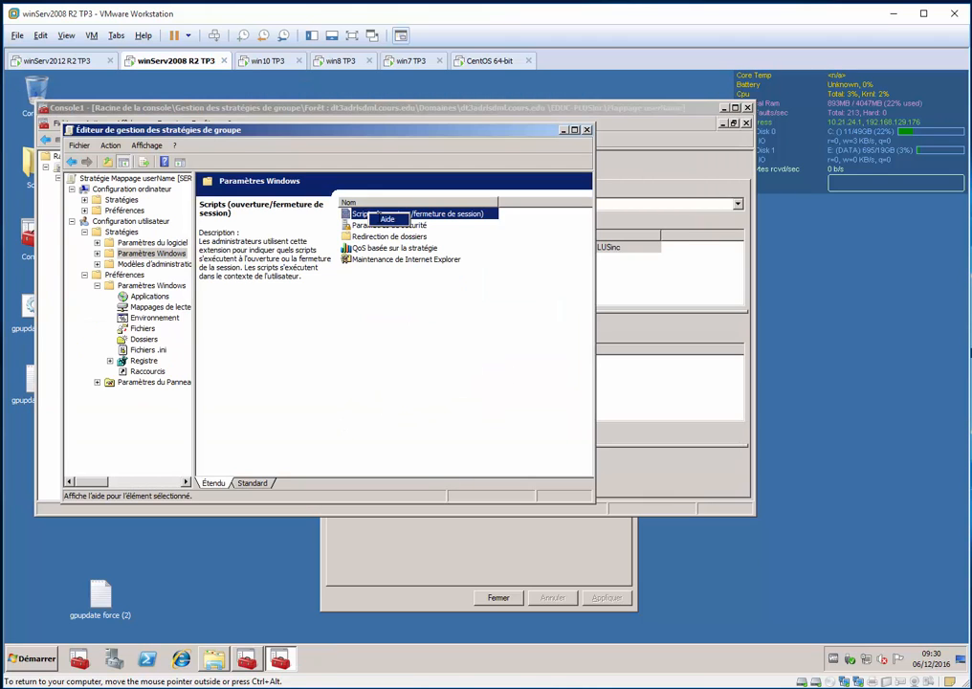
Open the Ouverture de session script properties of the Mappage userName GPO and start adding a script
double_click(365, 214)
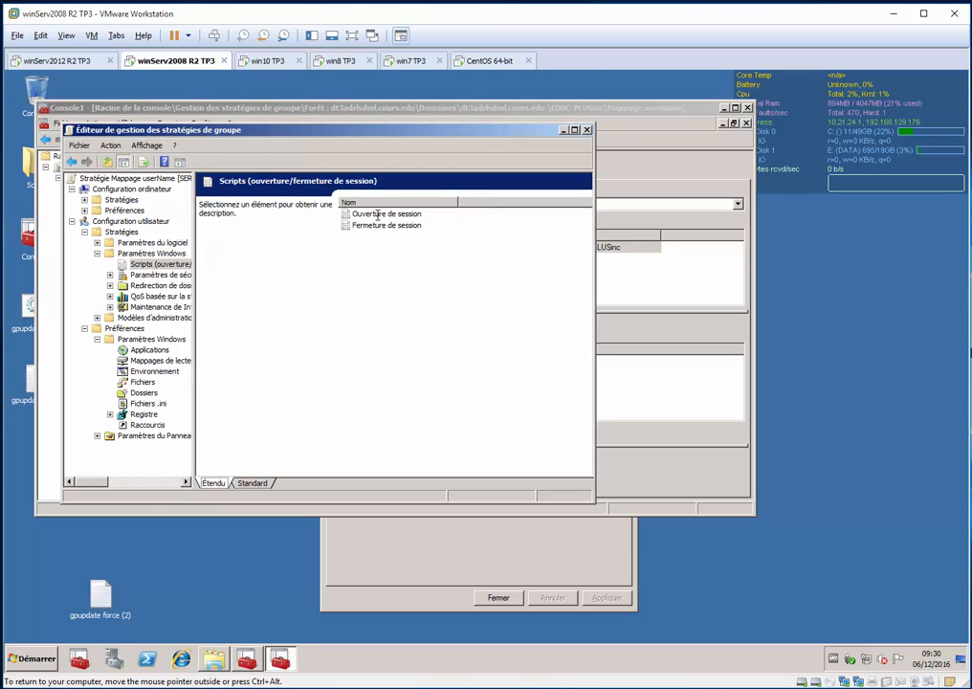
double_click(386, 215)
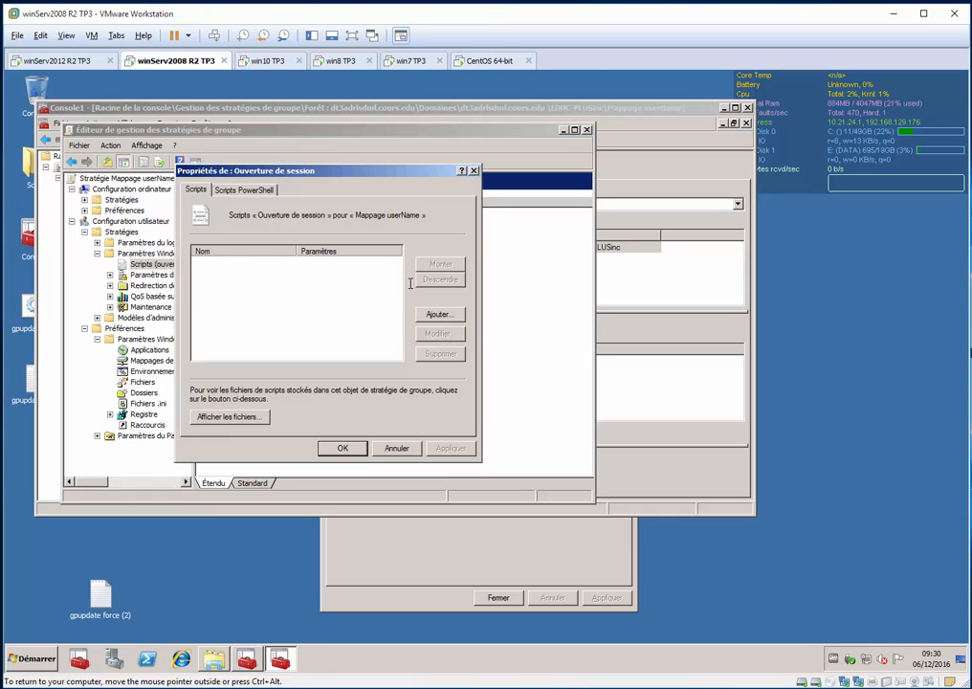
click(440, 316)
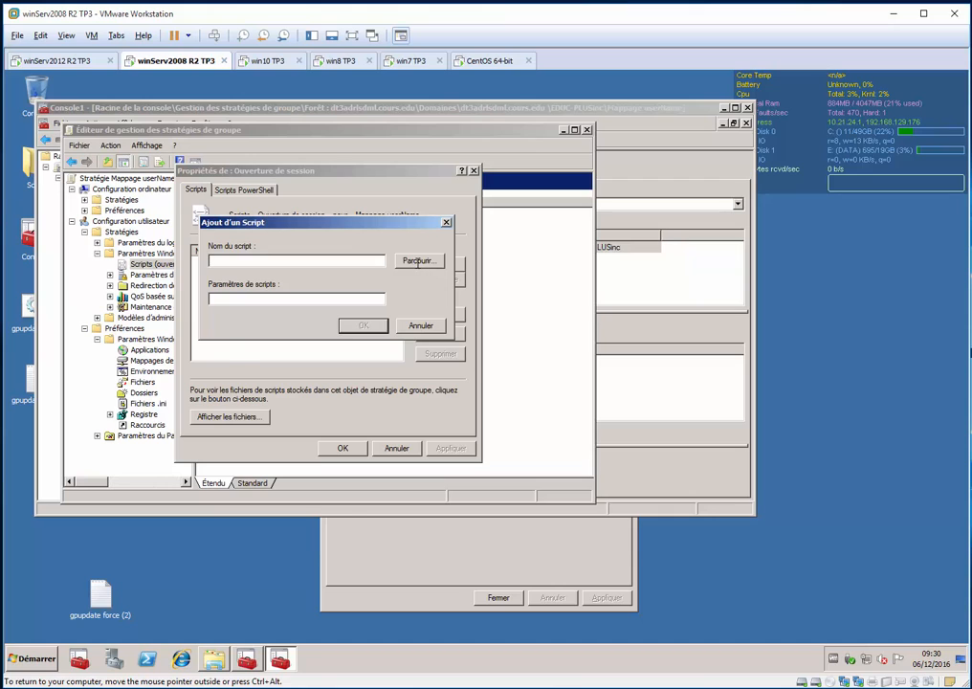
Choose the gpupdate force Windows command file from the desktop as the script, using Détails view with a wider Type d'élément column
click(417, 260)
click(247, 315)
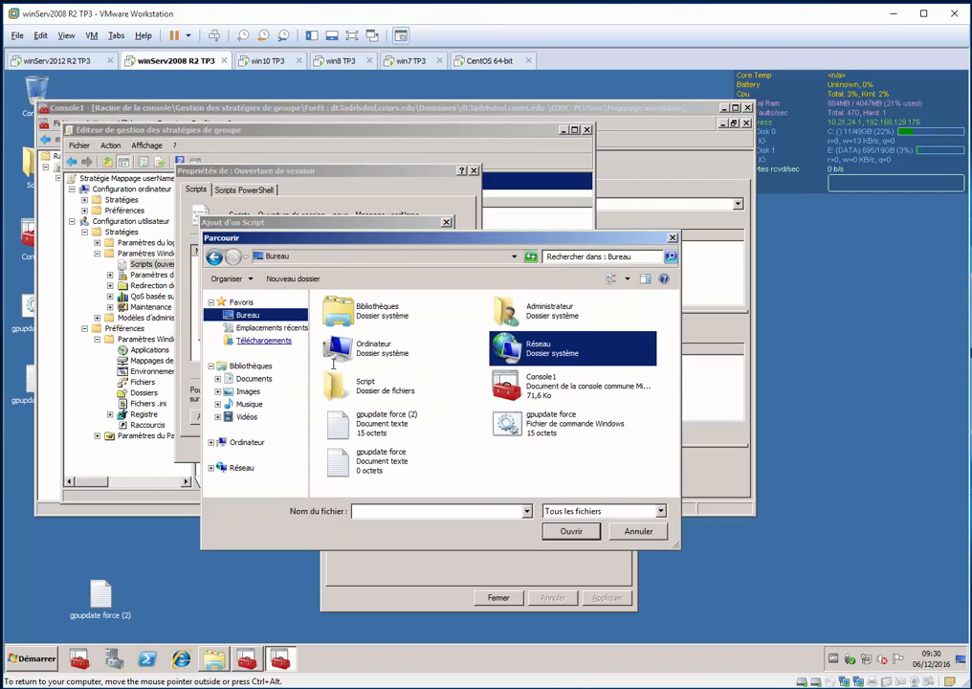
click(545, 432)
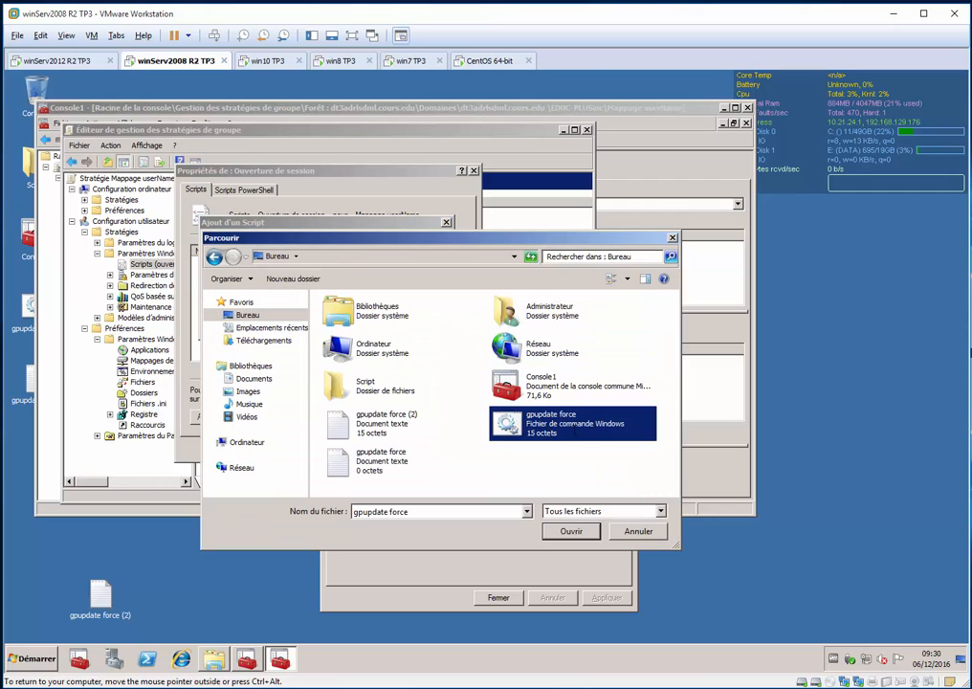
click(628, 279)
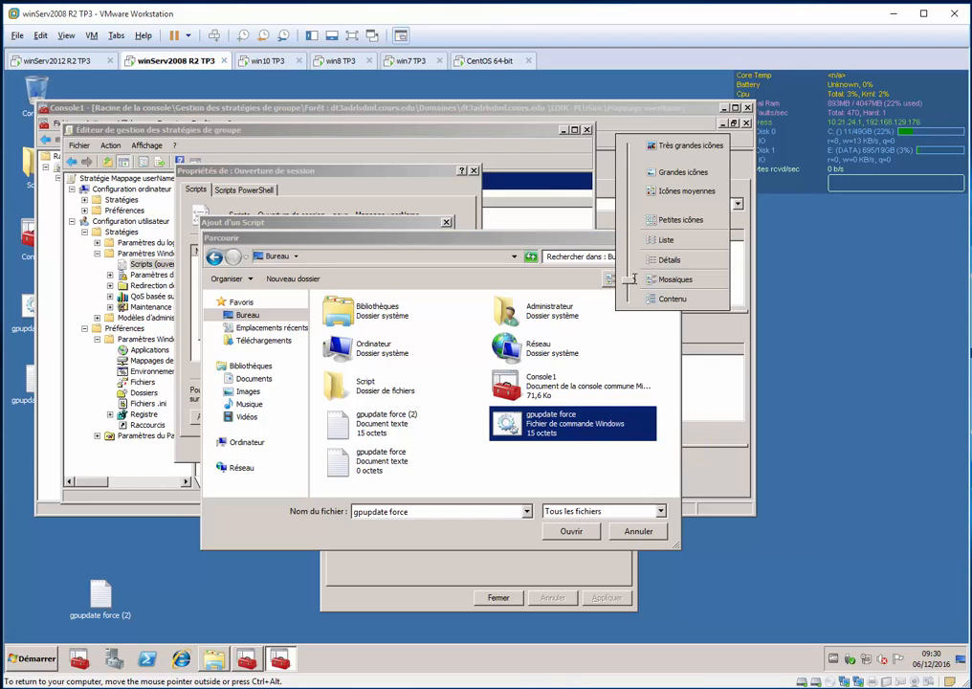
click(668, 260)
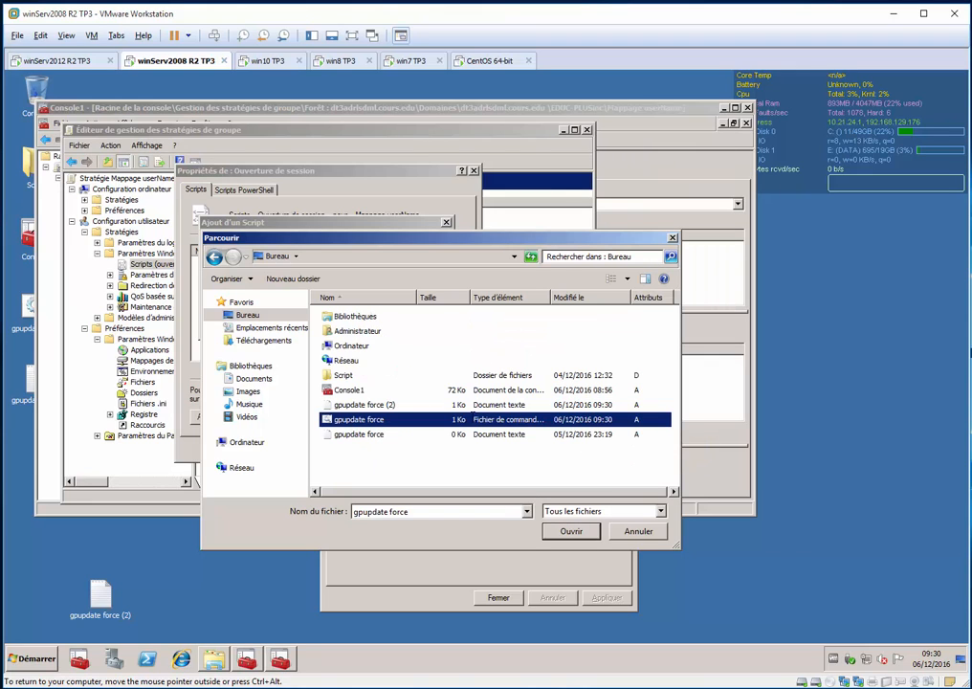
drag(550, 297, 590, 298)
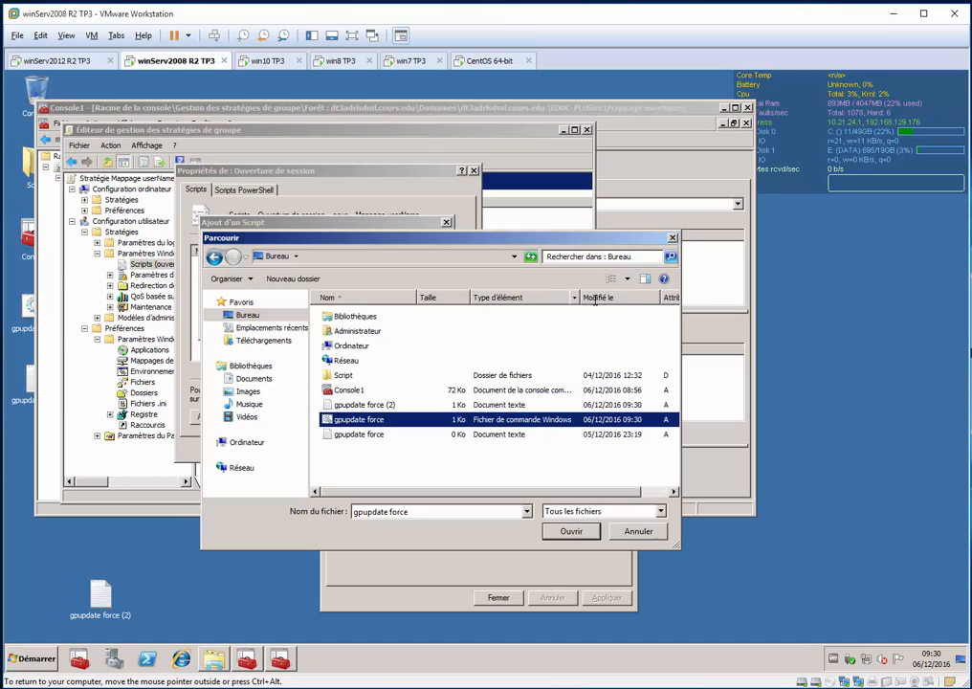
double_click(374, 419)
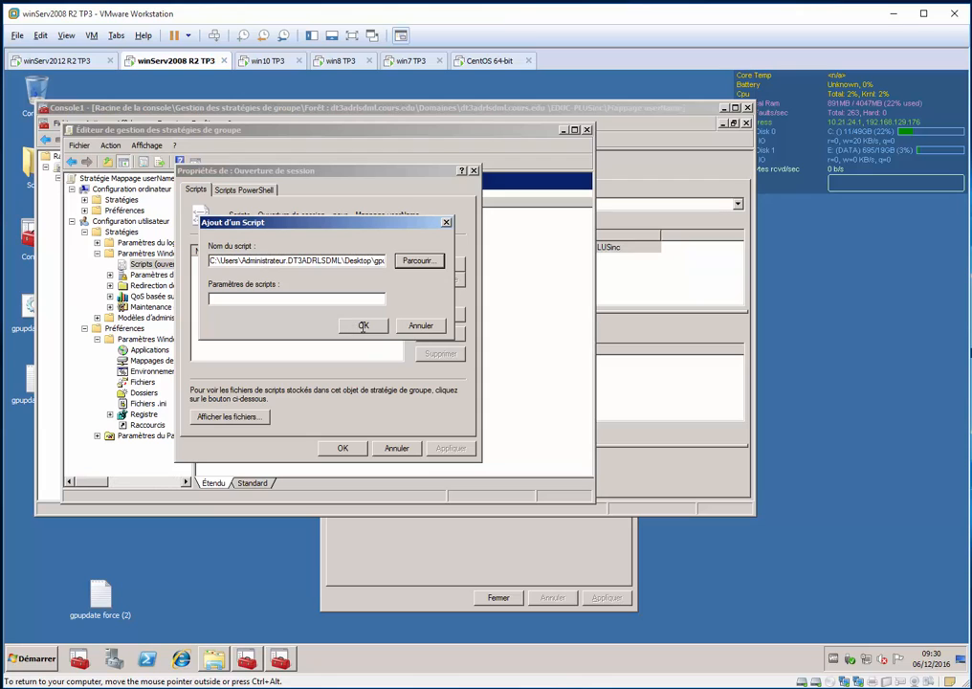
Confirm the added logon script and its properties, and close the Group Policy editor
click(363, 325)
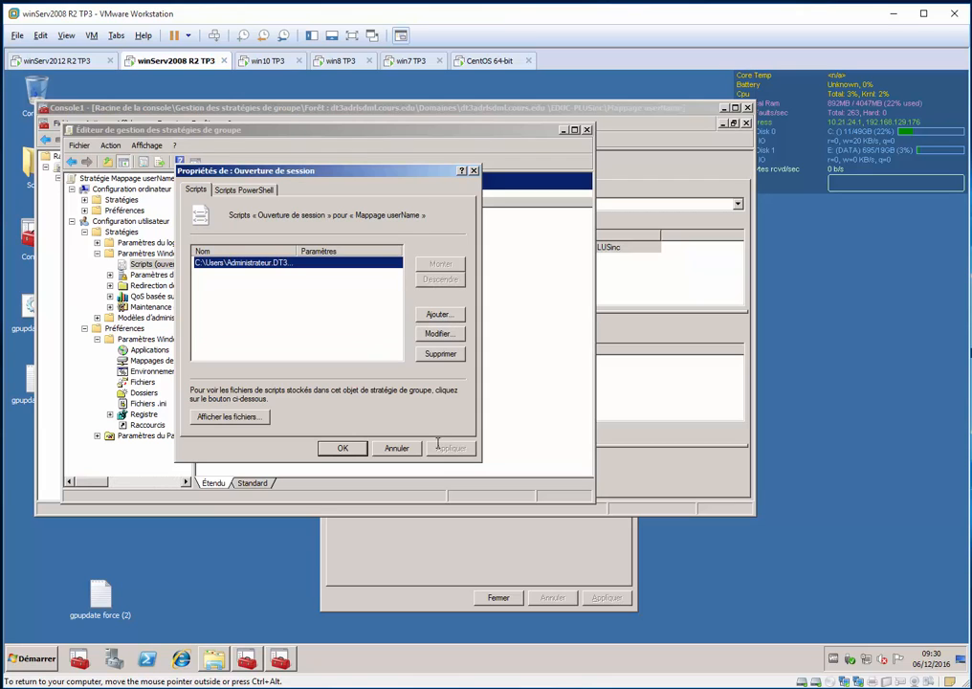
click(344, 448)
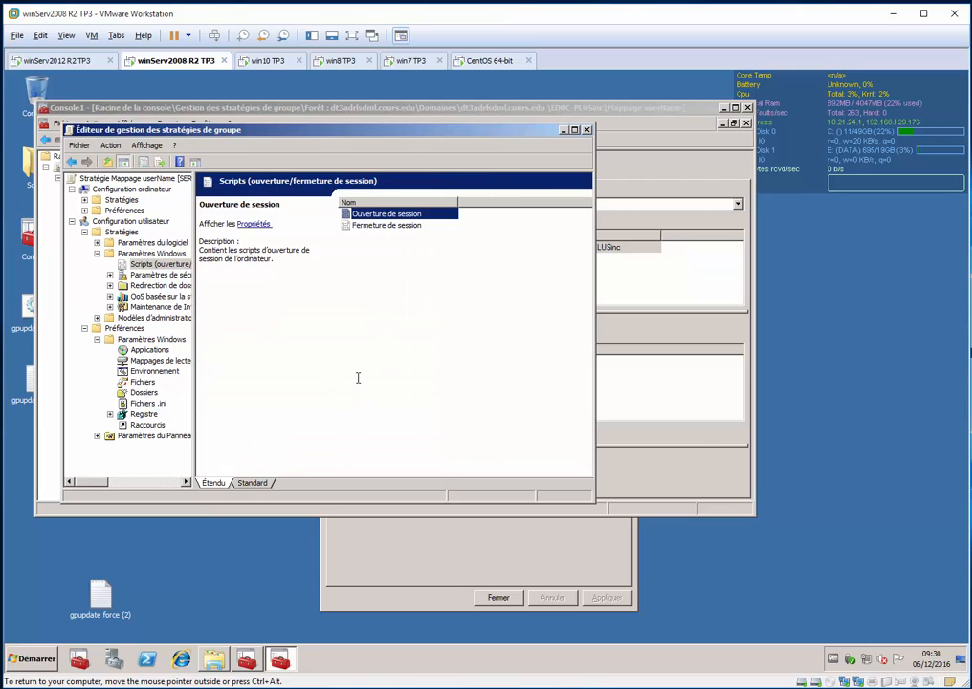
click(358, 378)
key(alt+F4)
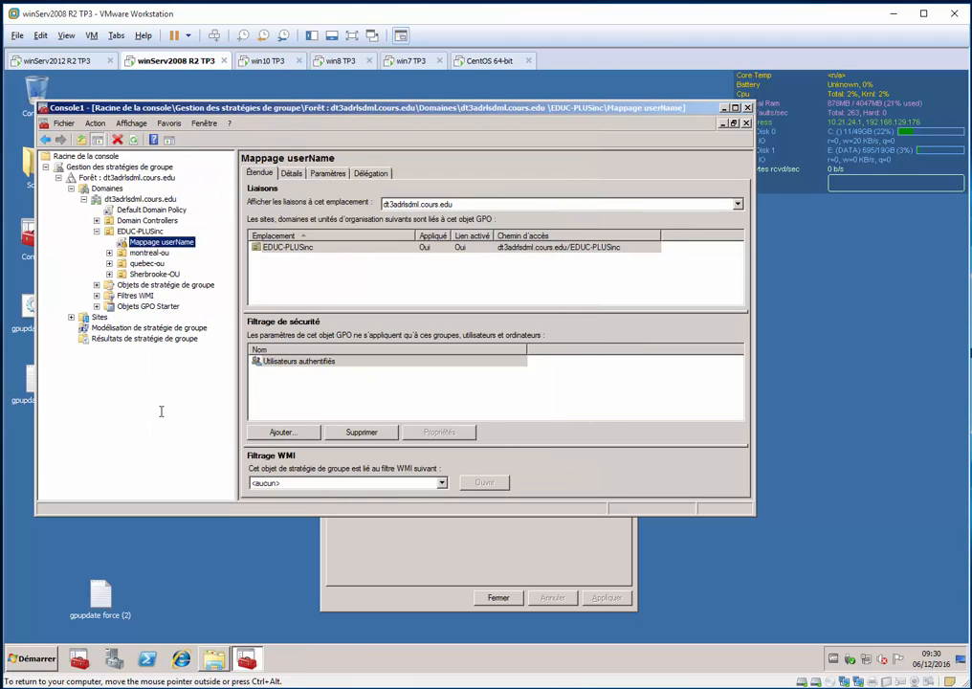
Run gpupdate on the server and switch to the win10 TP3 virtual machine
key(super+r)
key(Return)
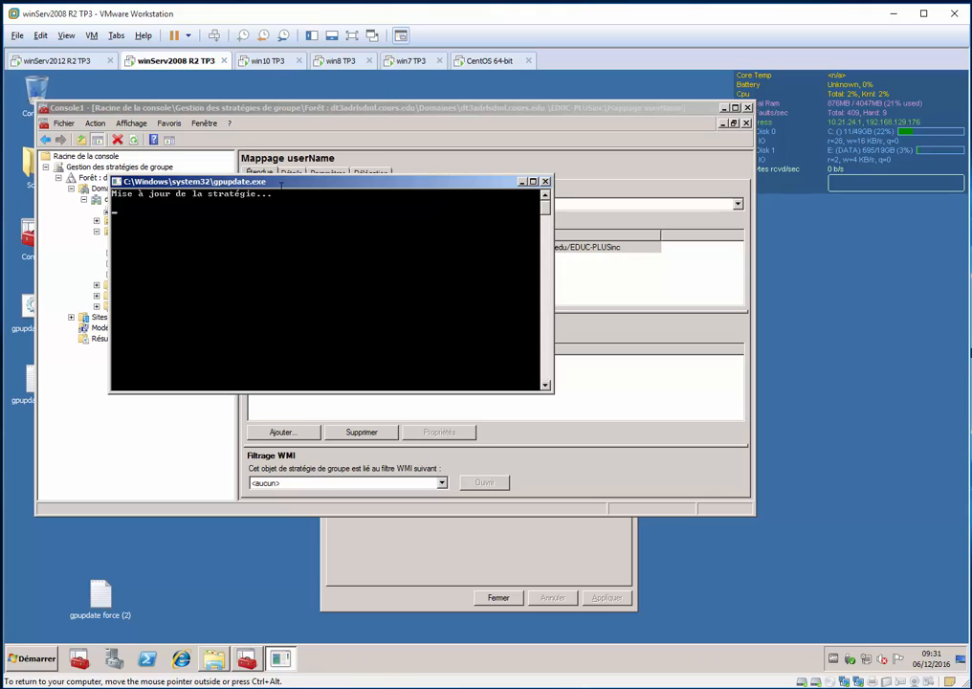
click(271, 62)
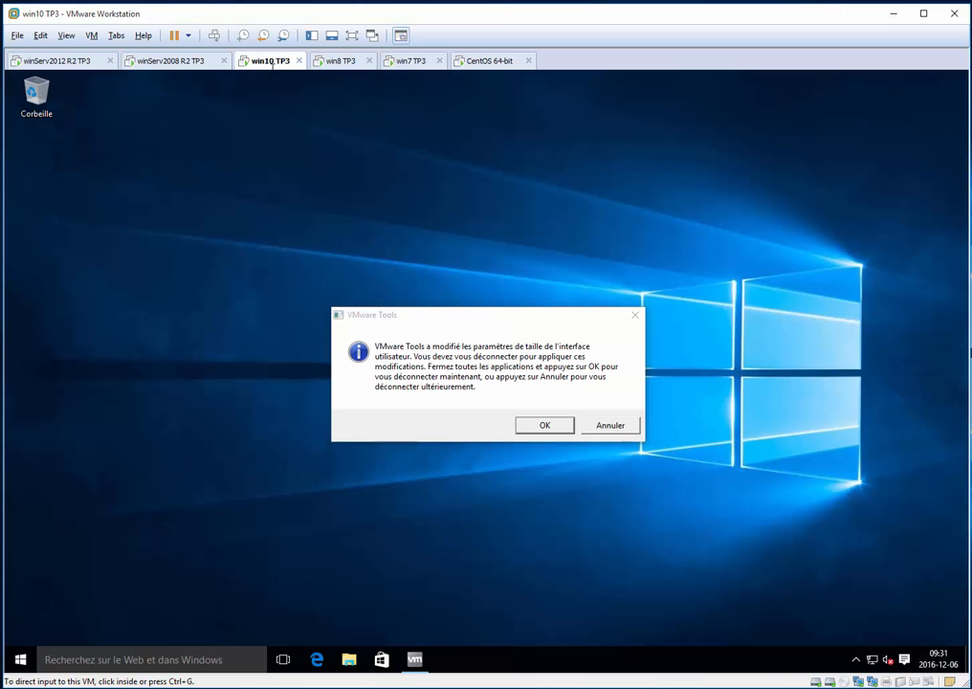
Open Ce PC on the win10 TP3 machine, decline the VMware Tools log-off request, and check the mapped drives and signed-in account
click(457, 260)
key(super+e)
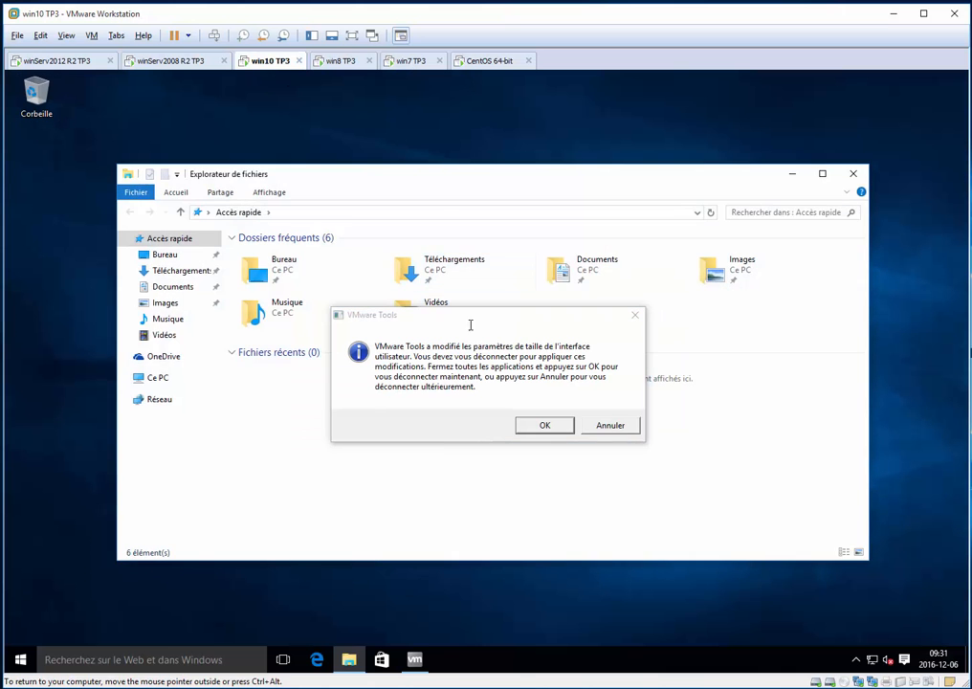
click(157, 377)
click(610, 425)
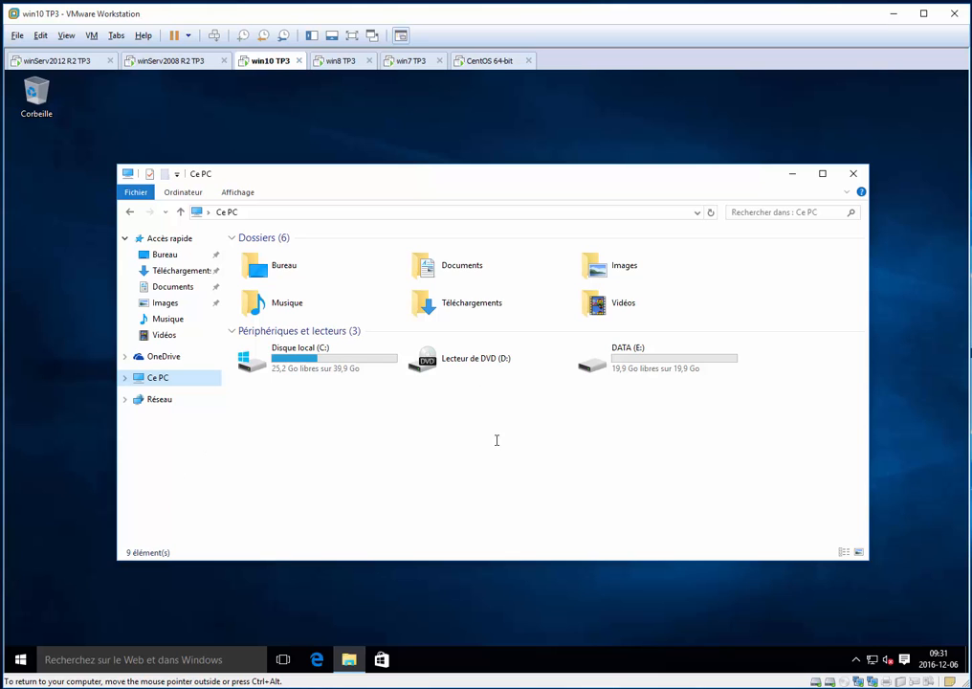
key(super)
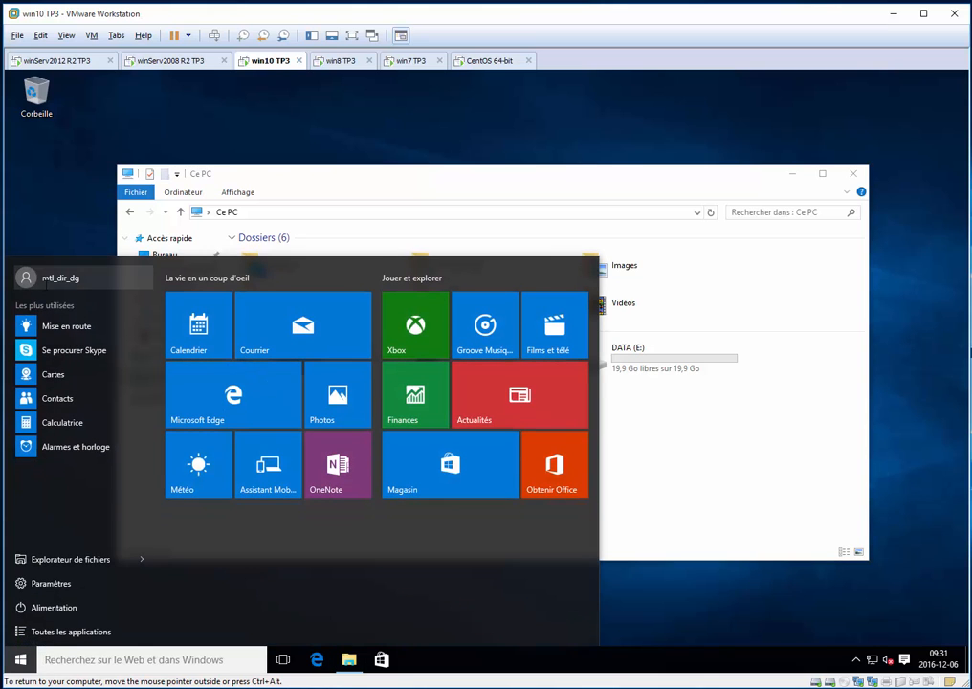
click(751, 489)
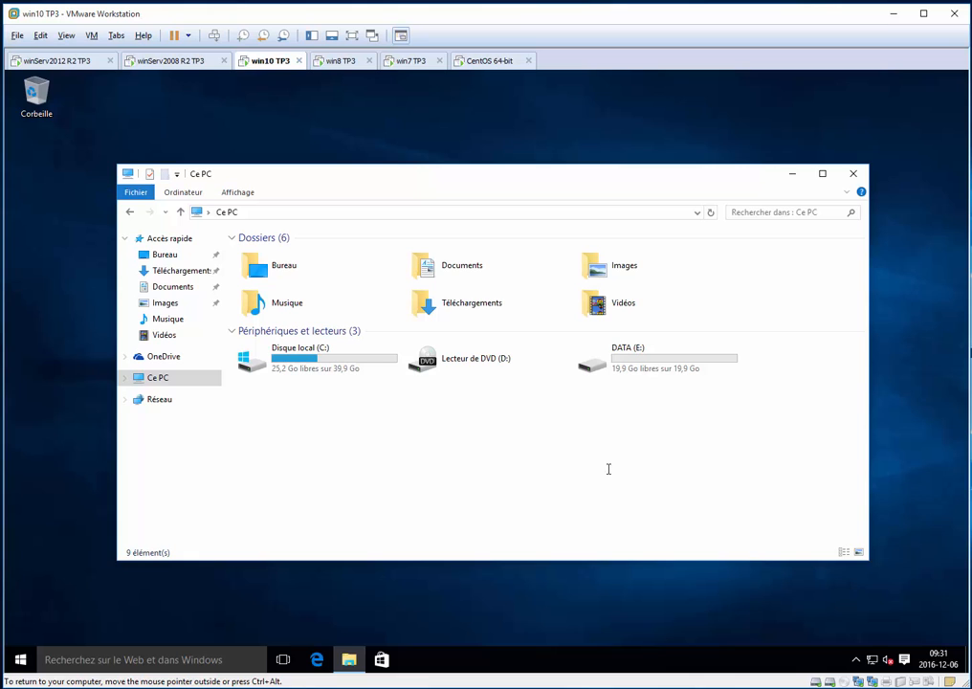
Close the Ce PC window and log off the win10 TP3 session with Se déconnecter
key(alt+F4)
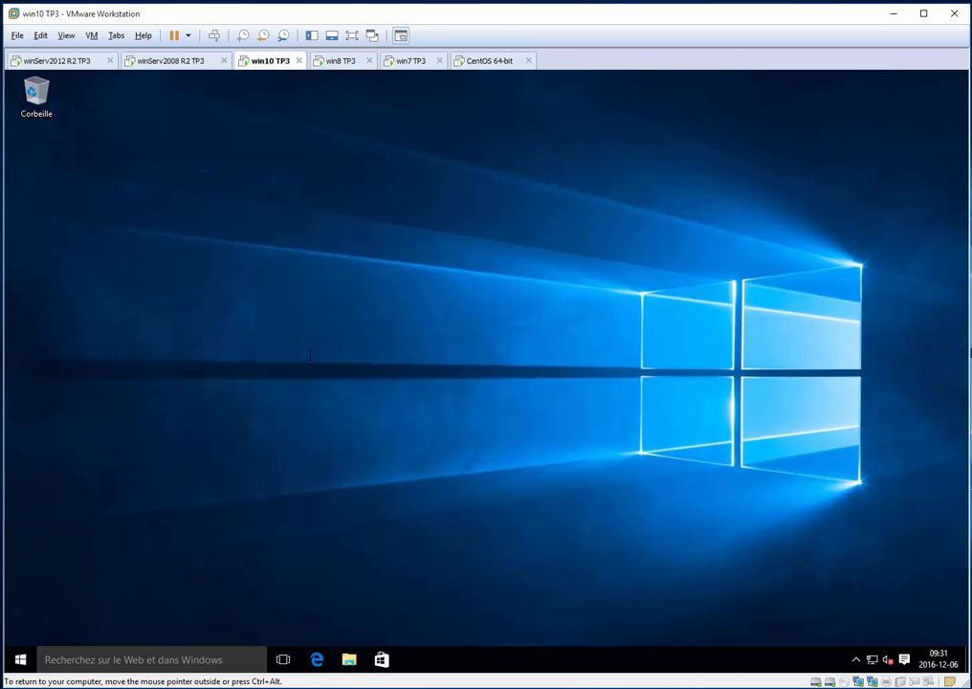
key(alt+F4)
key(Up)
key(Up)
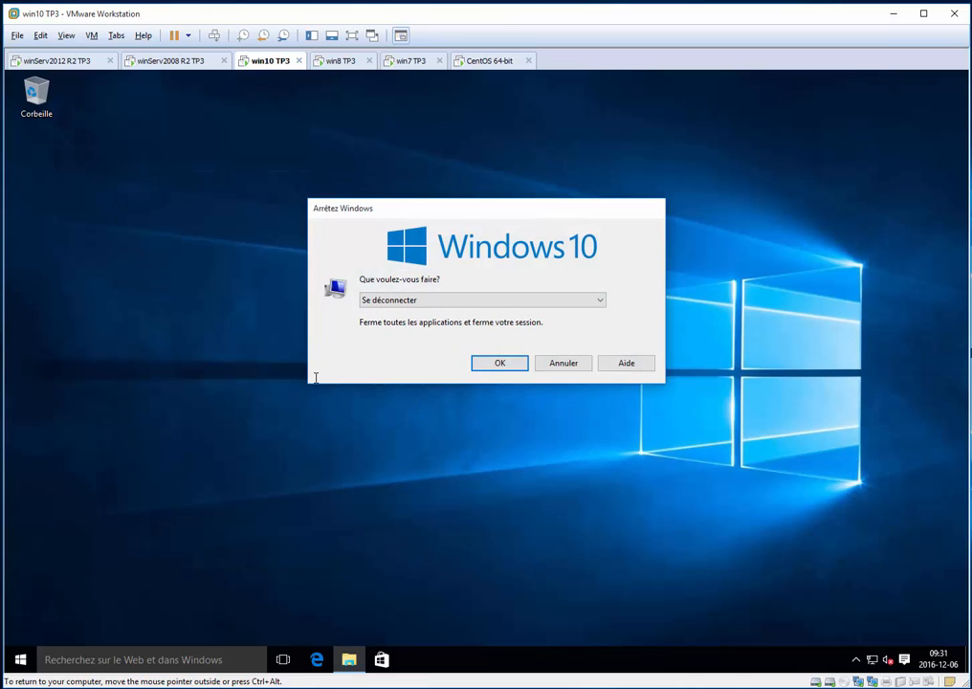
key(Return)
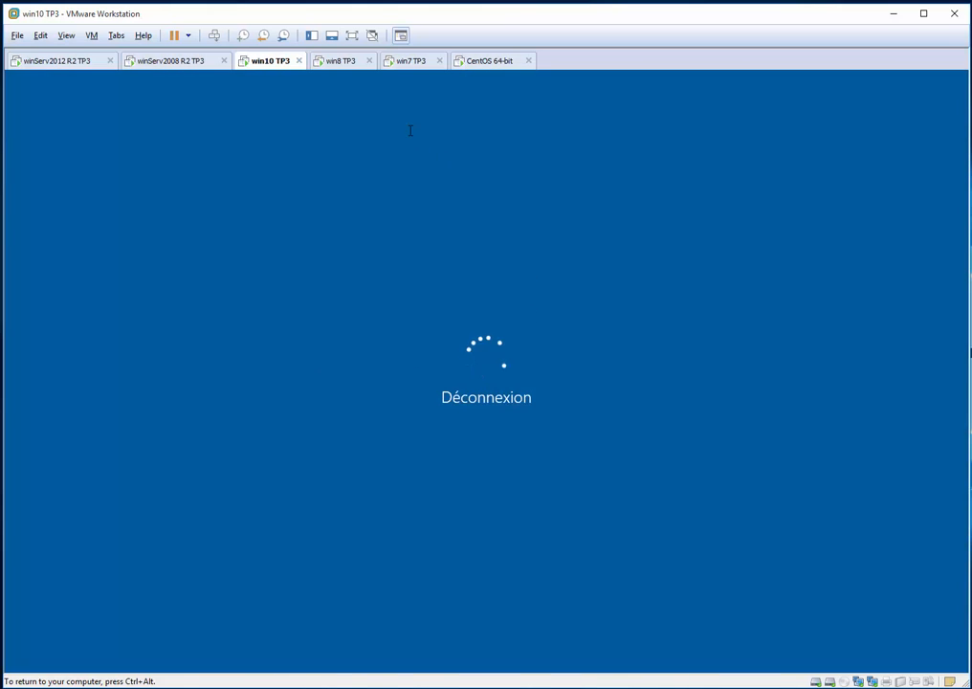
Switch to the win8 TP3 virtual machine and log off its session with Se déconnecter
click(339, 60)
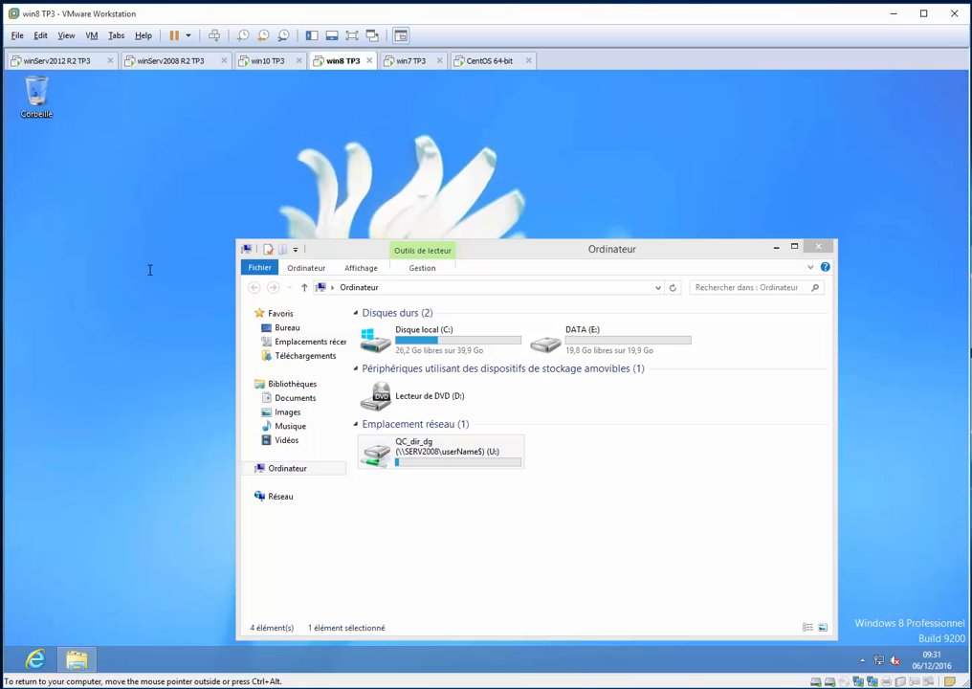
key(alt+F4)
key(Up)
key(Up)
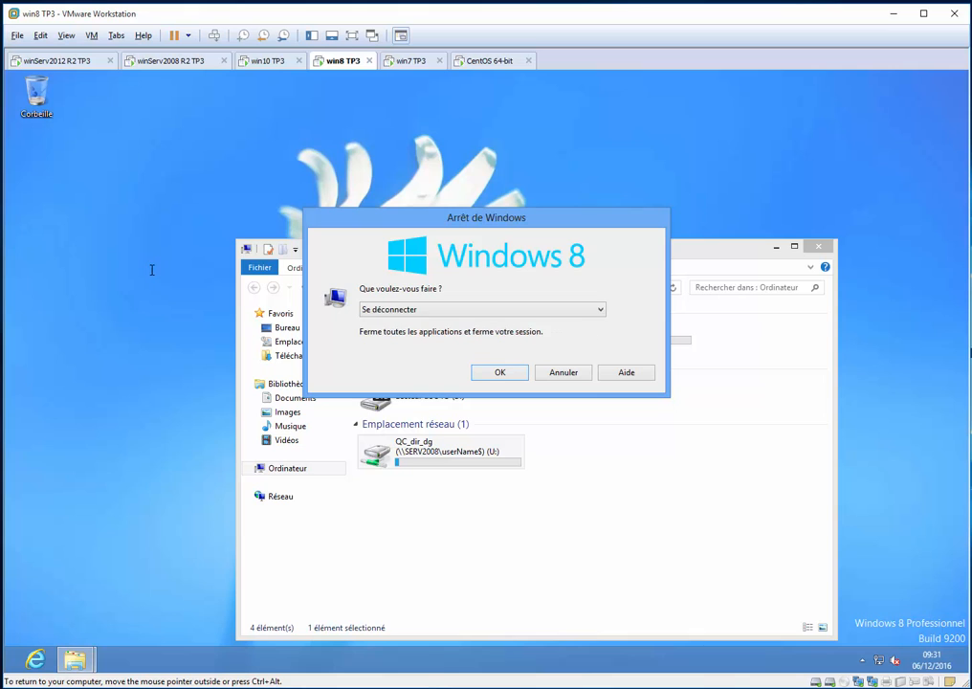
key(Return)
Switch to the win7 TP3 virtual machine, dismiss the VMware Tools message, and end the session with Fermer la session
click(411, 60)
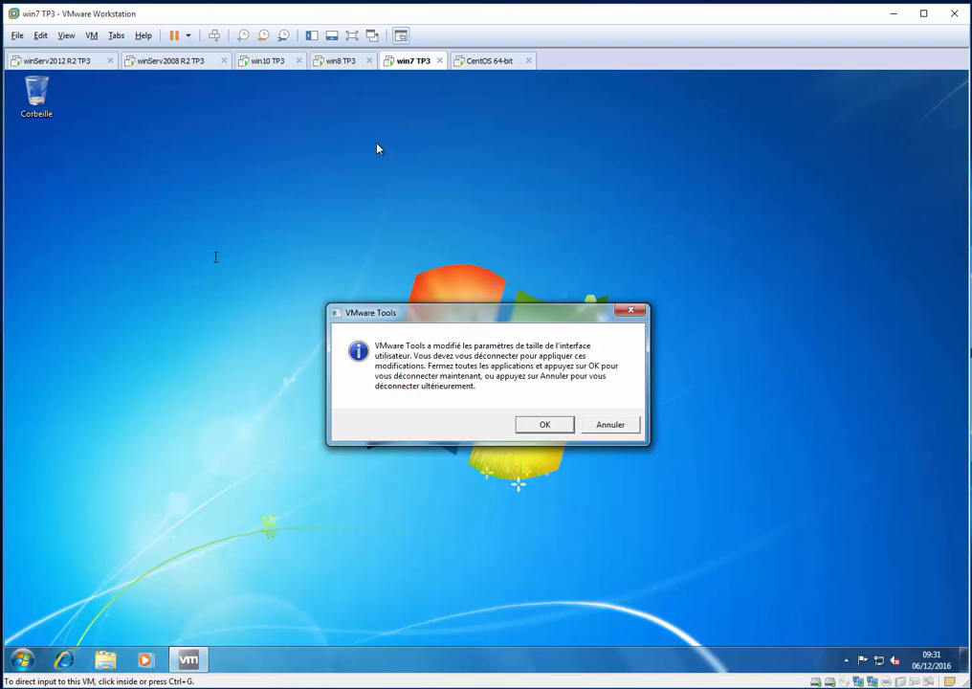
key(alt+F4)
key(Up)
key(Up)
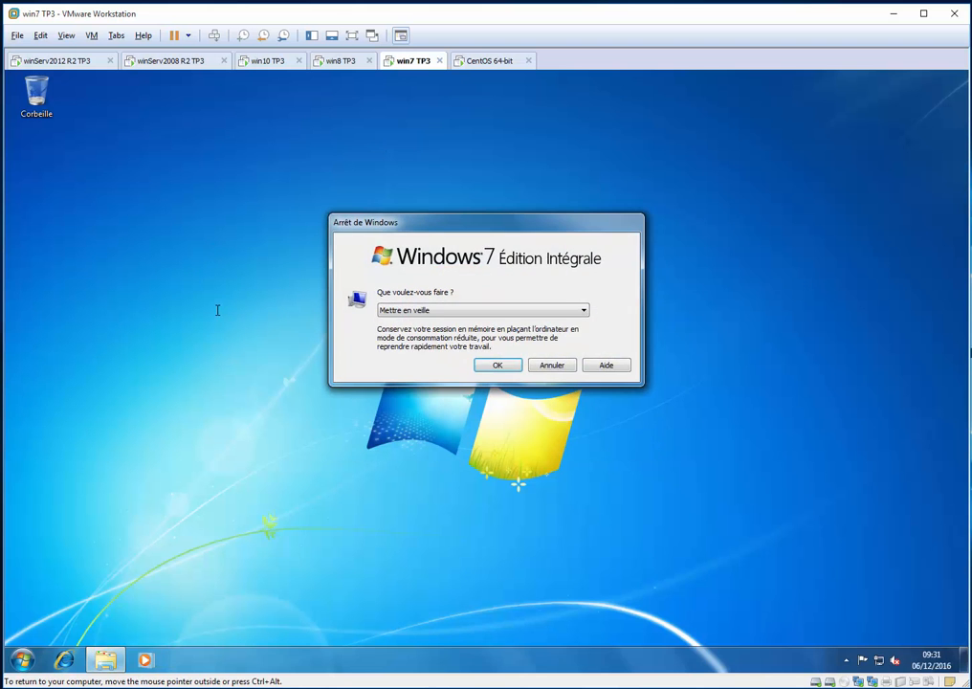
key(Up)
key(Up)
key(Up)
key(Down)
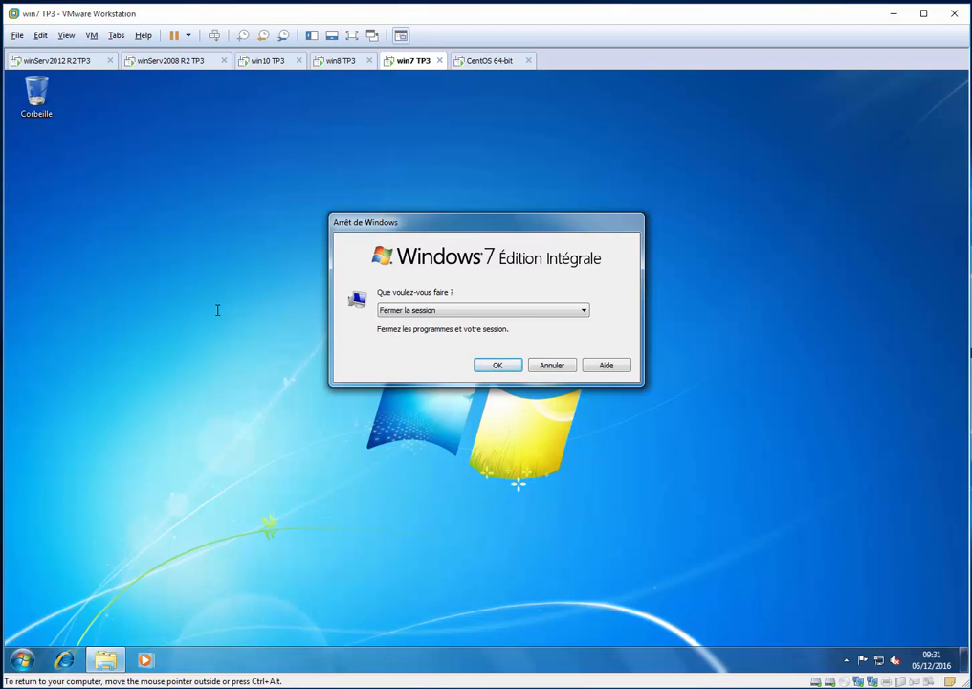
key(Return)
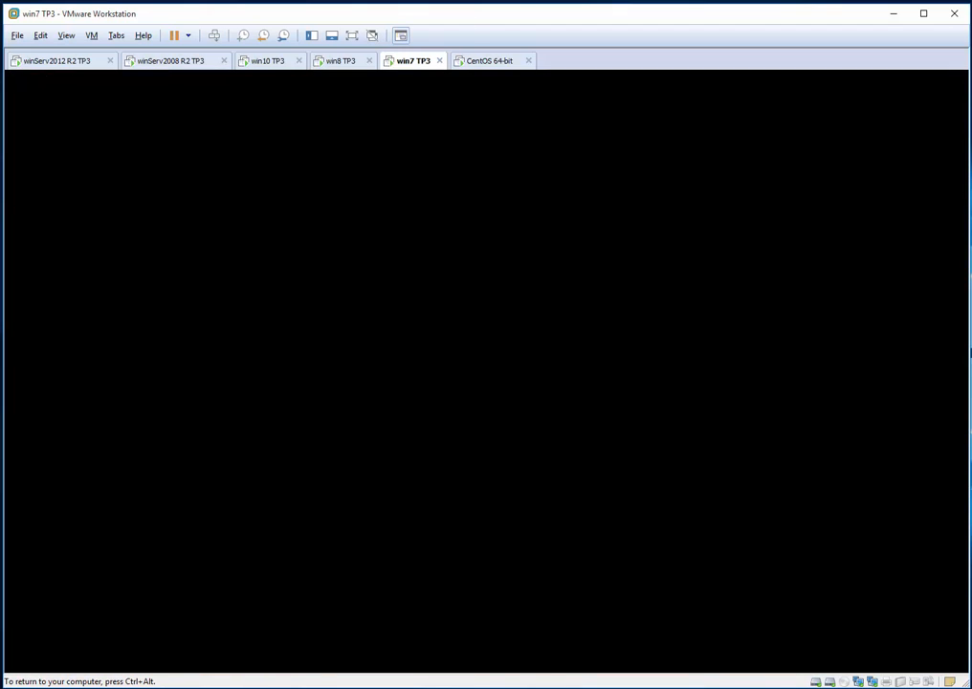
Return to the win10 TP3 virtual machine and sign in as mtl_dir_dg by entering the account password
key(ctrl+alt)
click(268, 60)
click(395, 307)
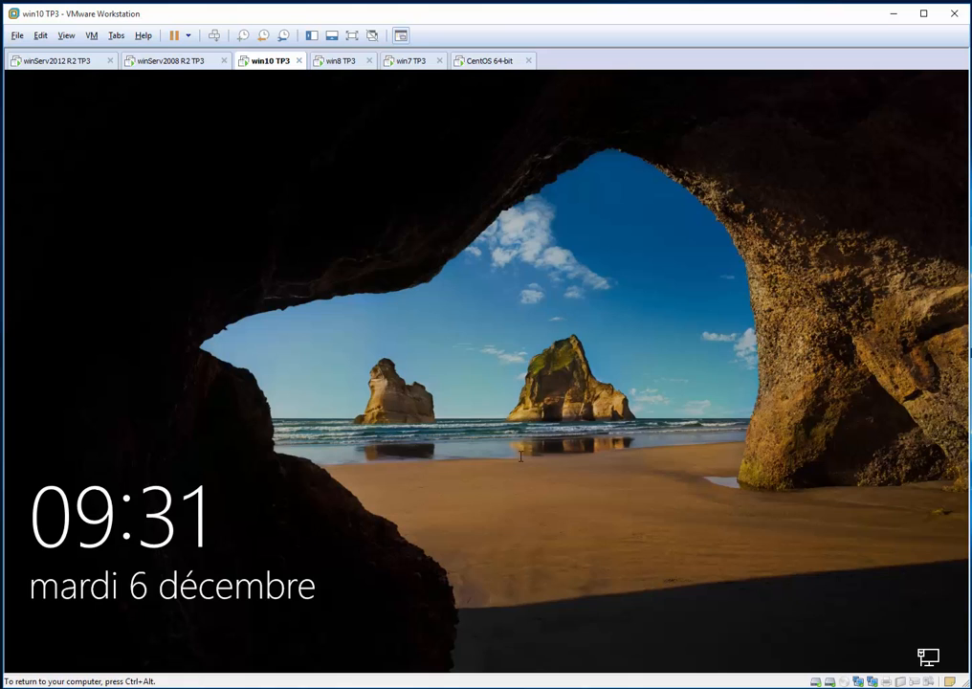
click(477, 384)
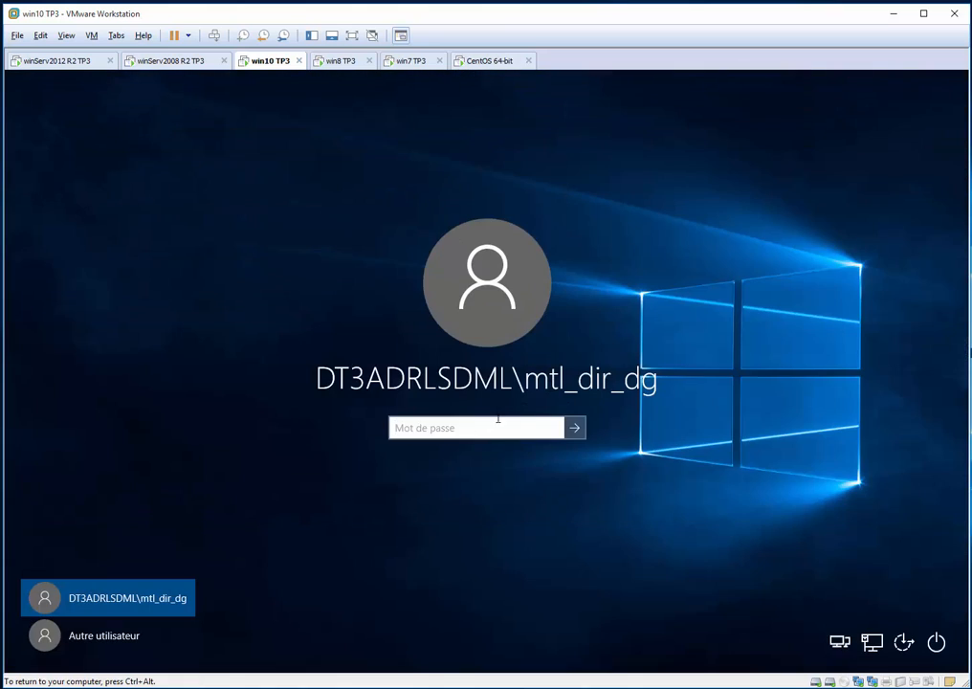
text(•••••••)
key(Return)
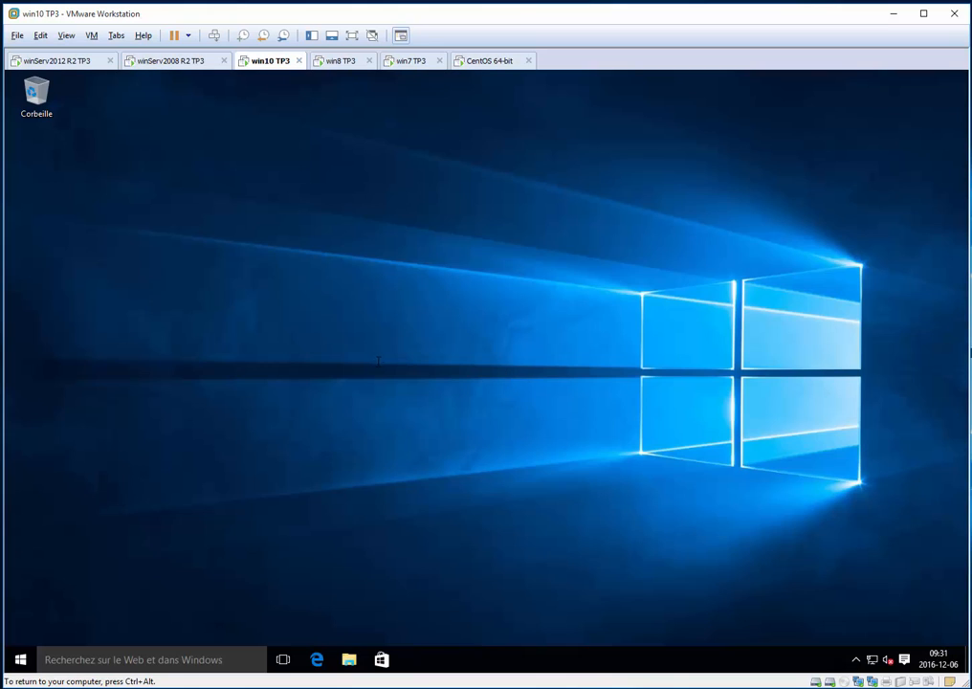
Open Ce PC and disconnect the mapped network drive U: (\\SERV2008\userName$)
key(super+e)
click(148, 376)
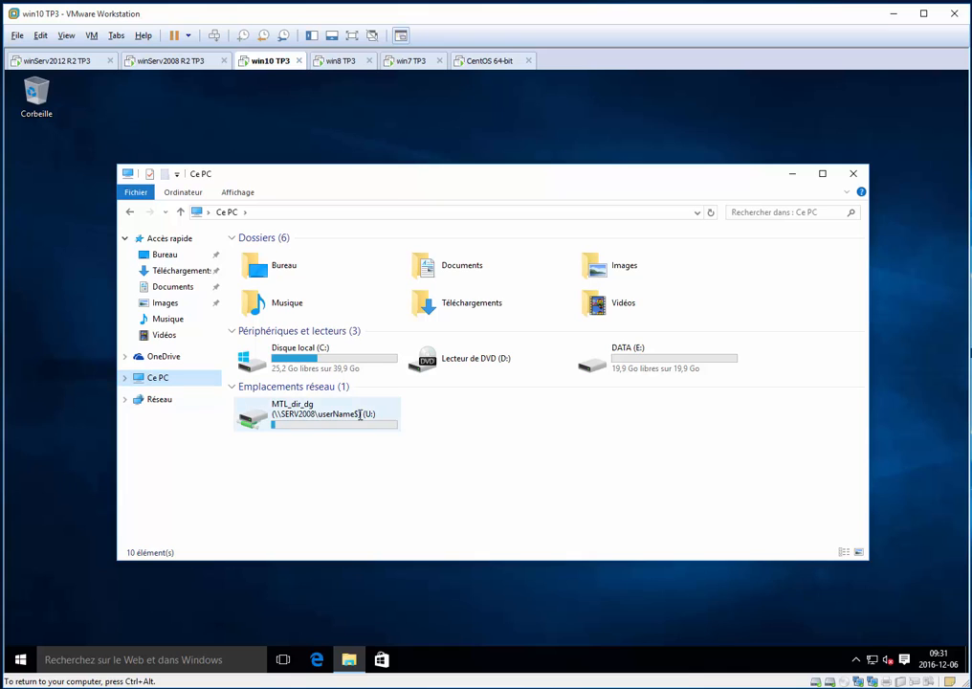
click(347, 422)
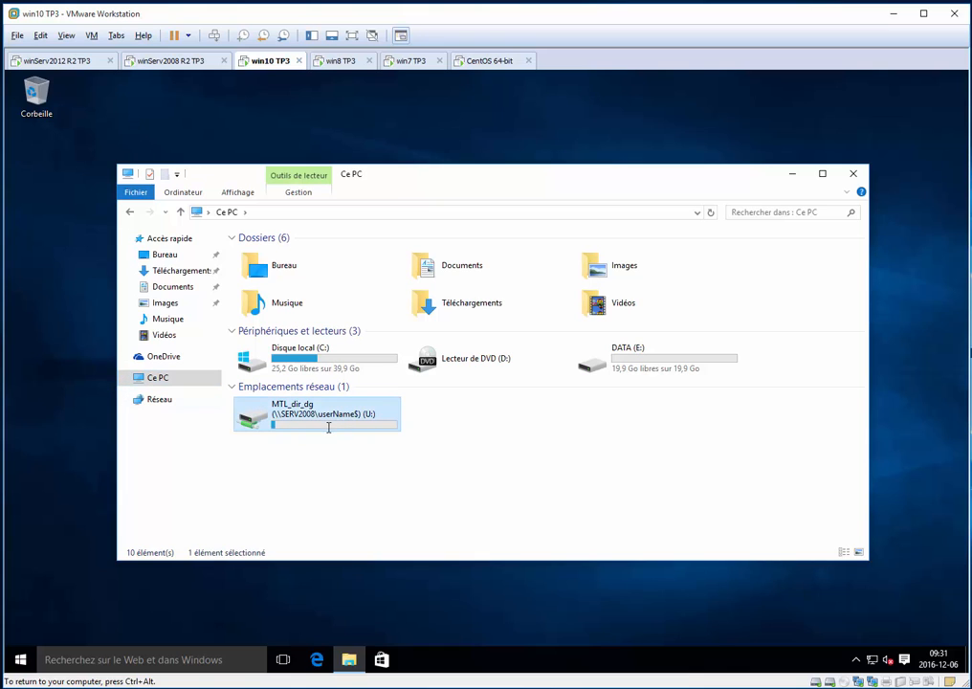
right_click(305, 412)
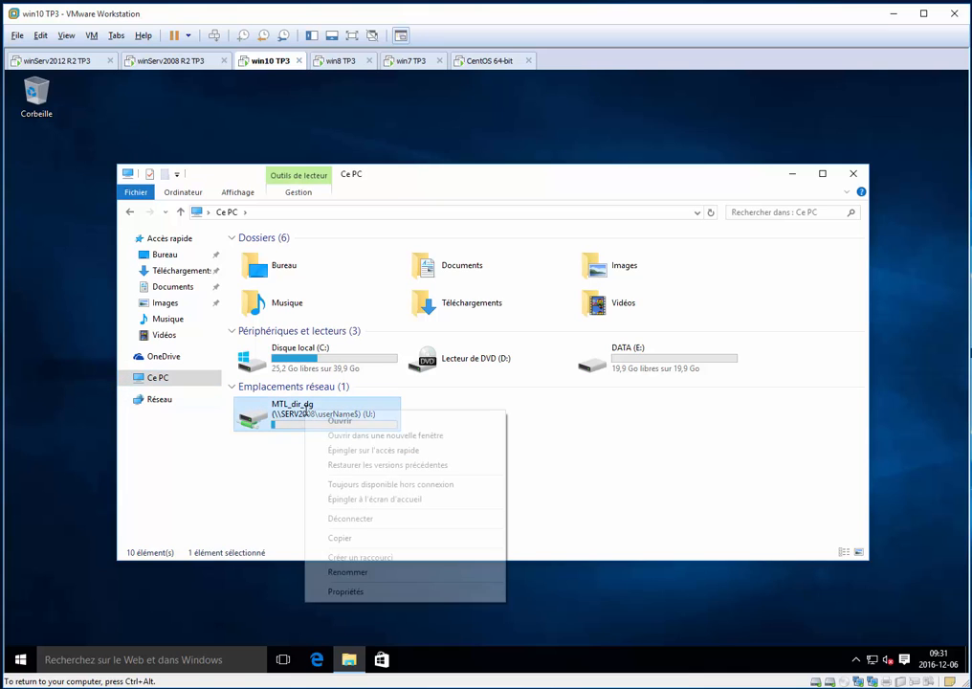
click(374, 519)
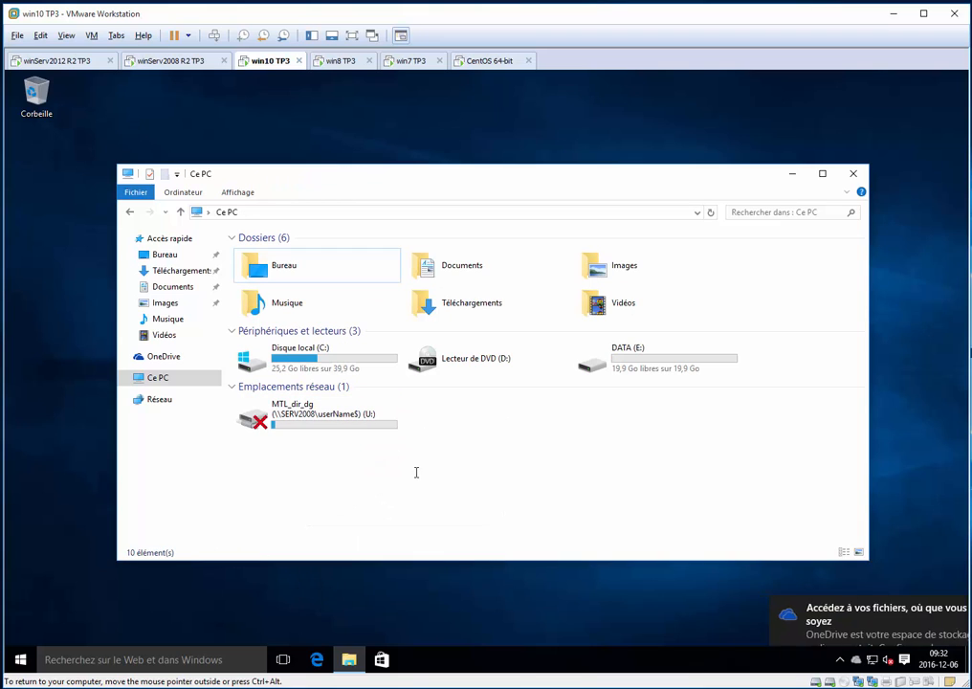
Close the file explorer and log off from Windows 10 using Se déconnecter
key(alt+F4)
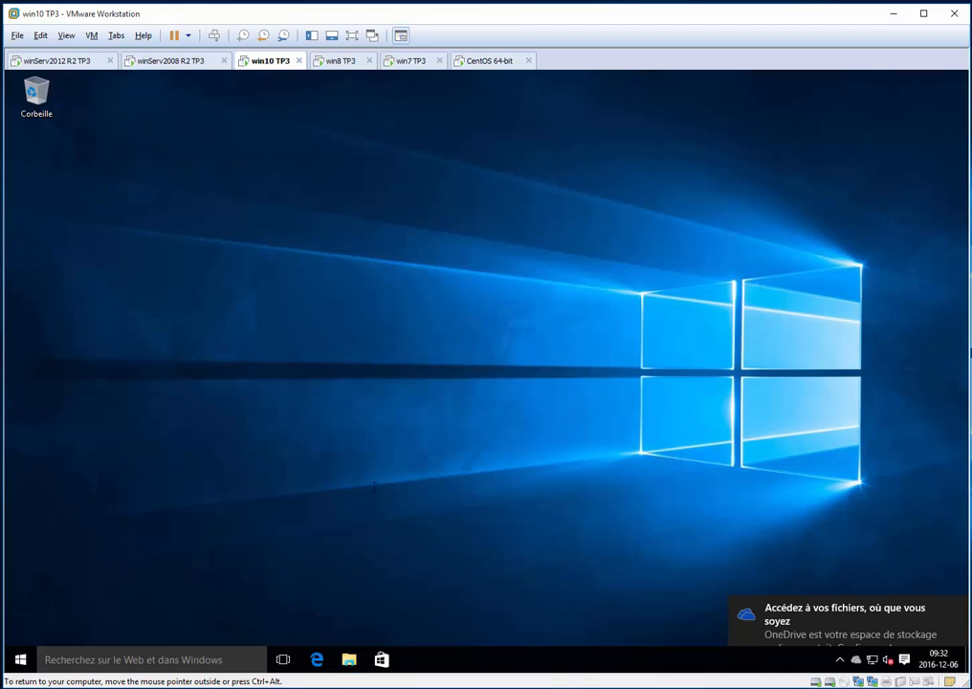
key(alt+F4)
key(Up)
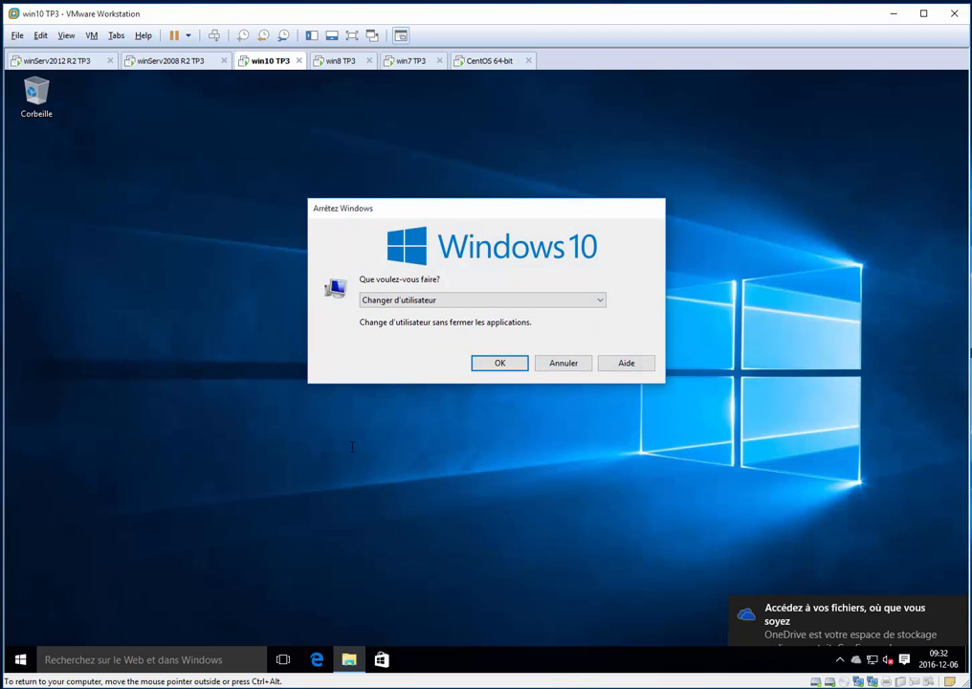
key(Down)
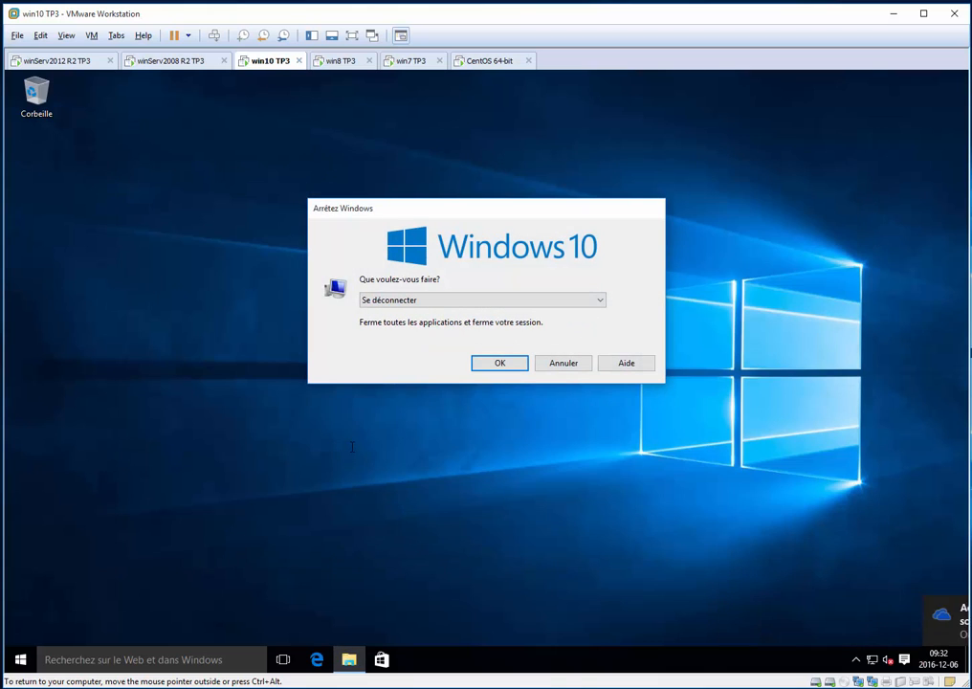
key(Return)
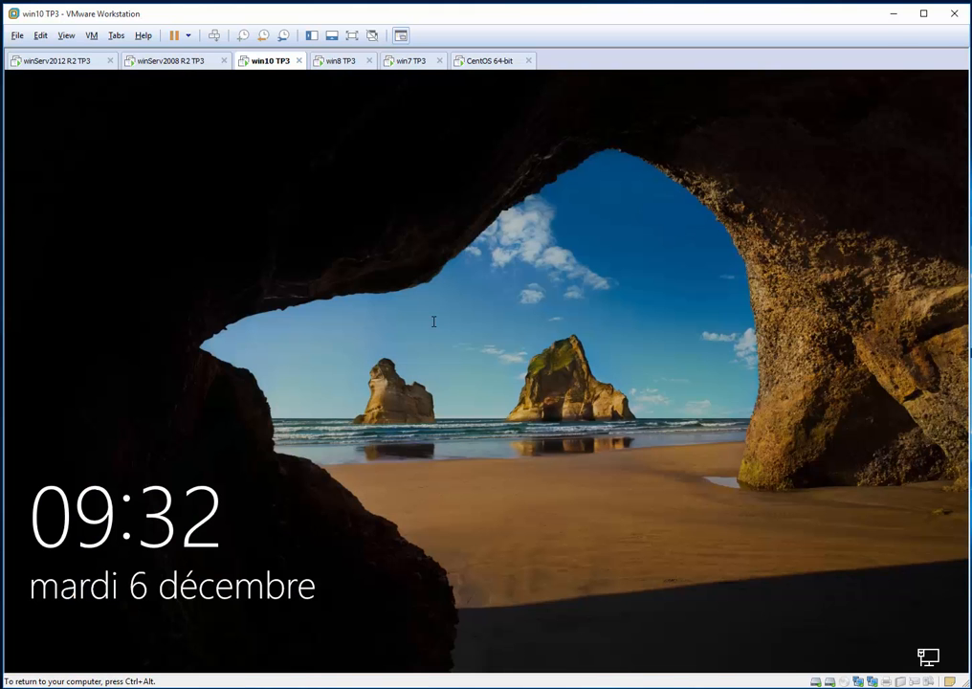
Sign back in to Windows 10 as mtl_dir_dg by entering the account password
click(409, 356)
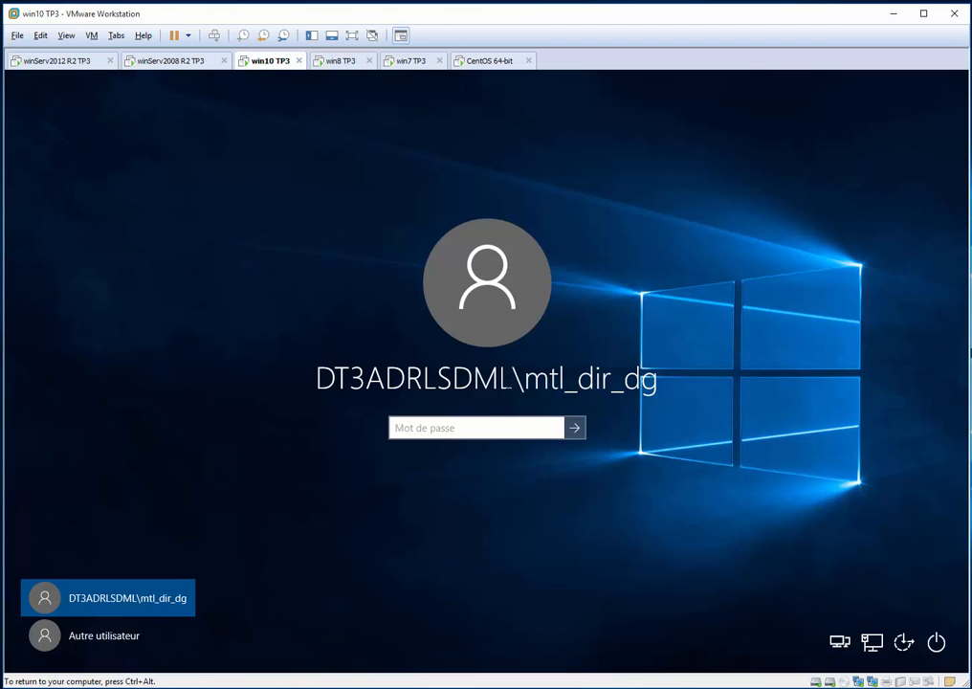
text(********)
key(Return)
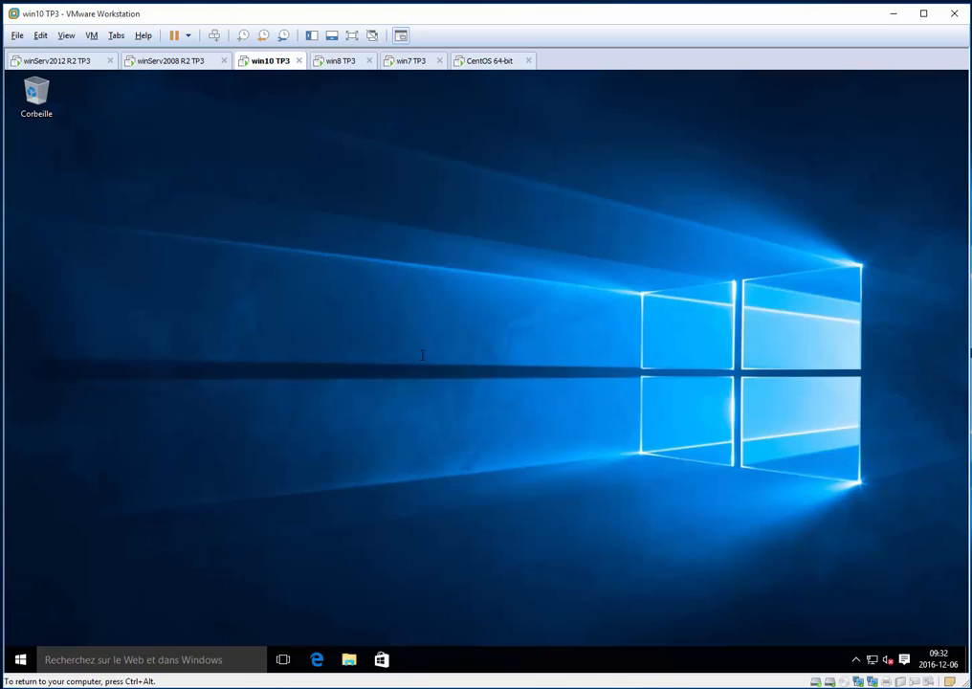
Open Ce PC and check that network drive U: is mapped again after the new logon
key(super+e)
click(175, 376)
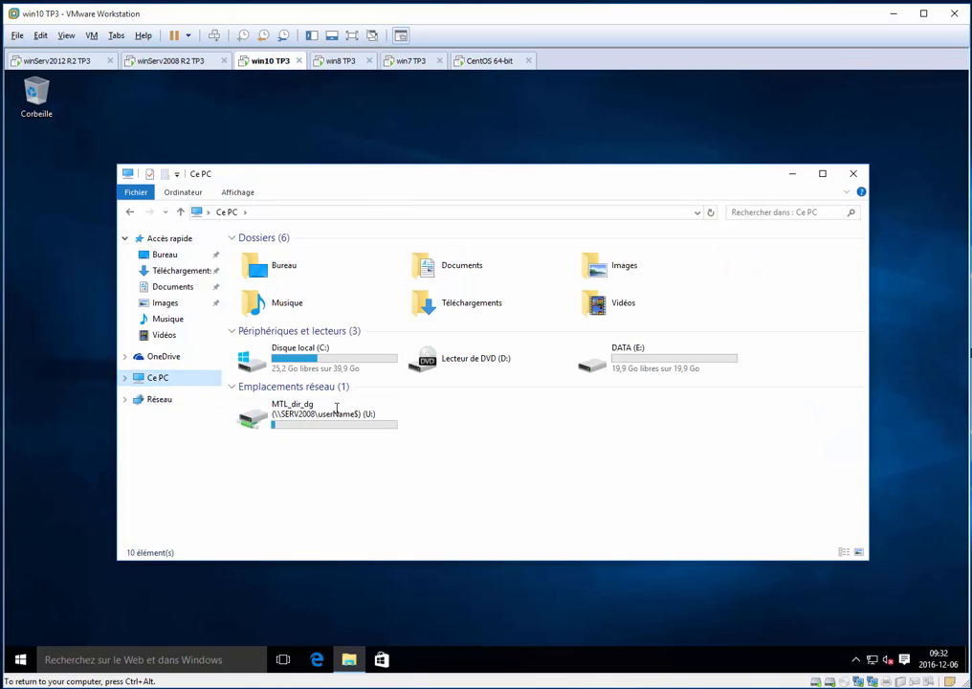
click(336, 409)
click(329, 125)
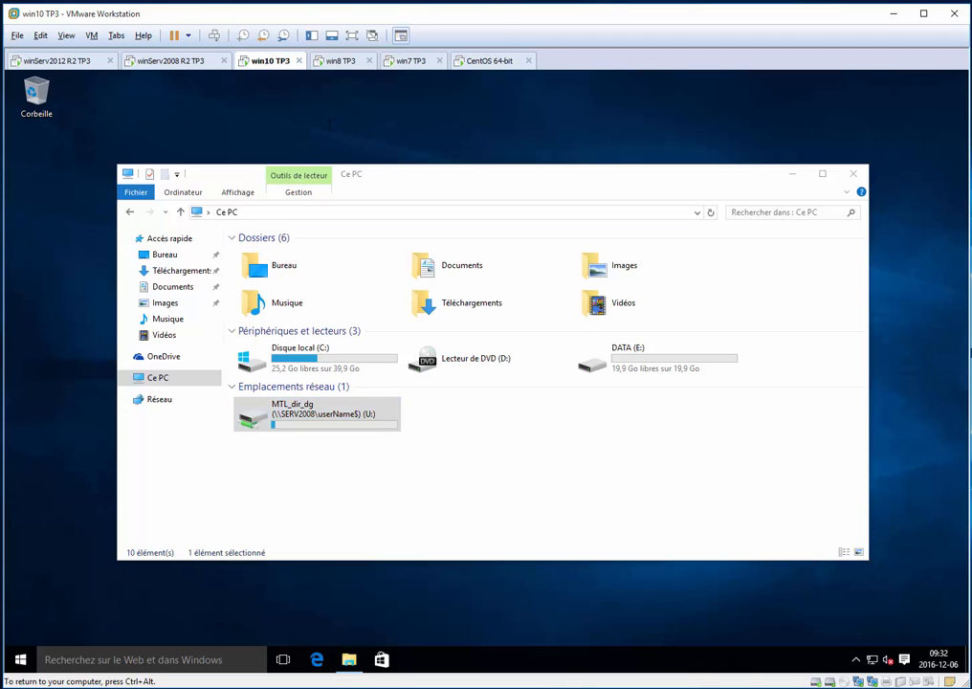
key(alt+F4)
key(Up)
key(Up)
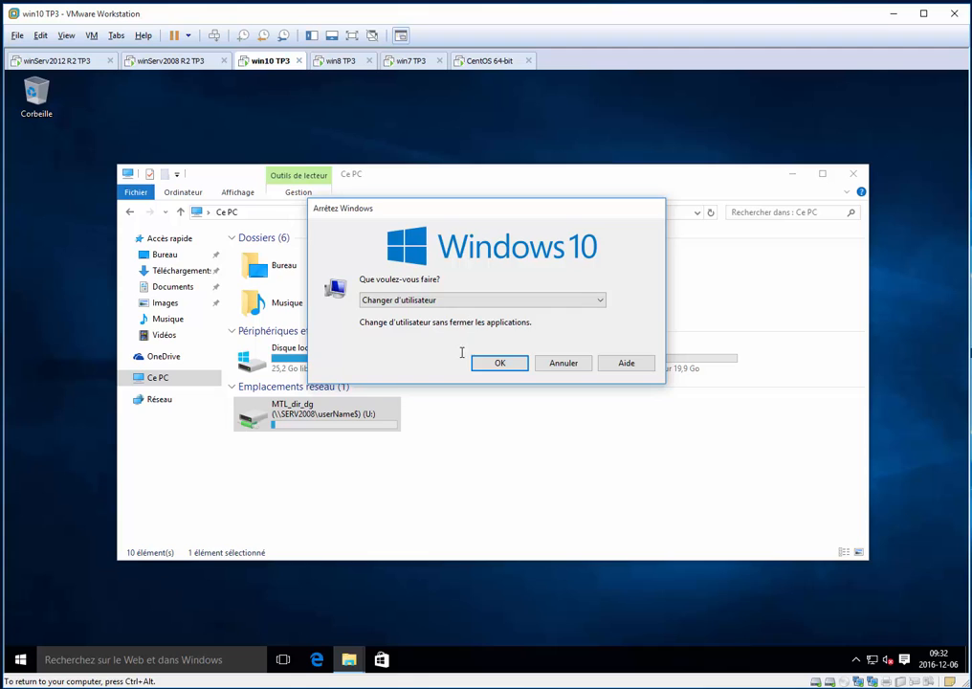
click(501, 363)
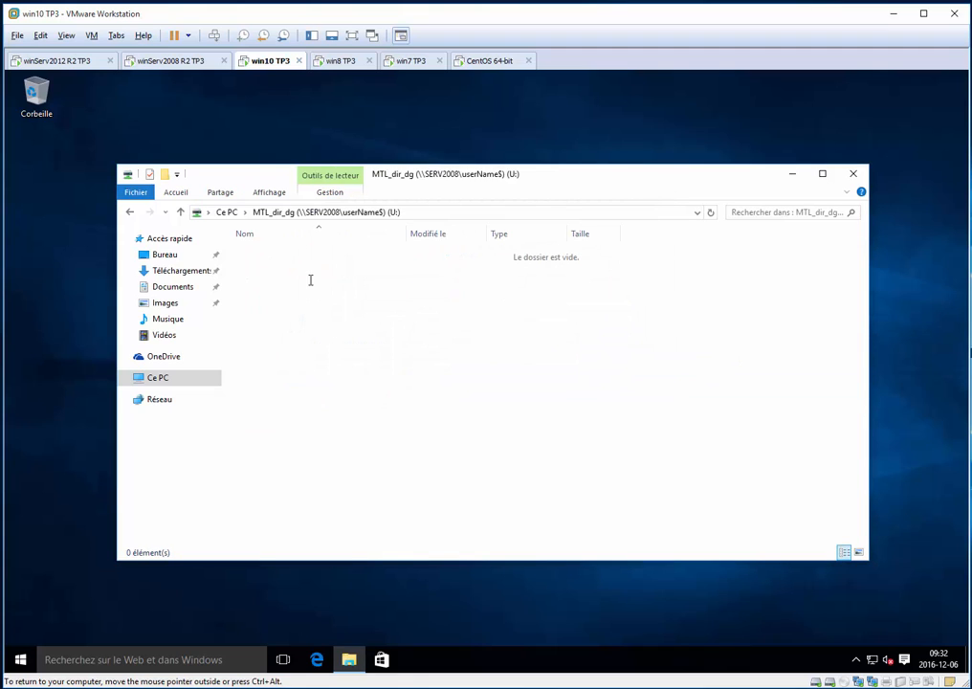
Create a folder named mtl_dir_dg in the root of network drive U:
key(ctrl+shift+n)
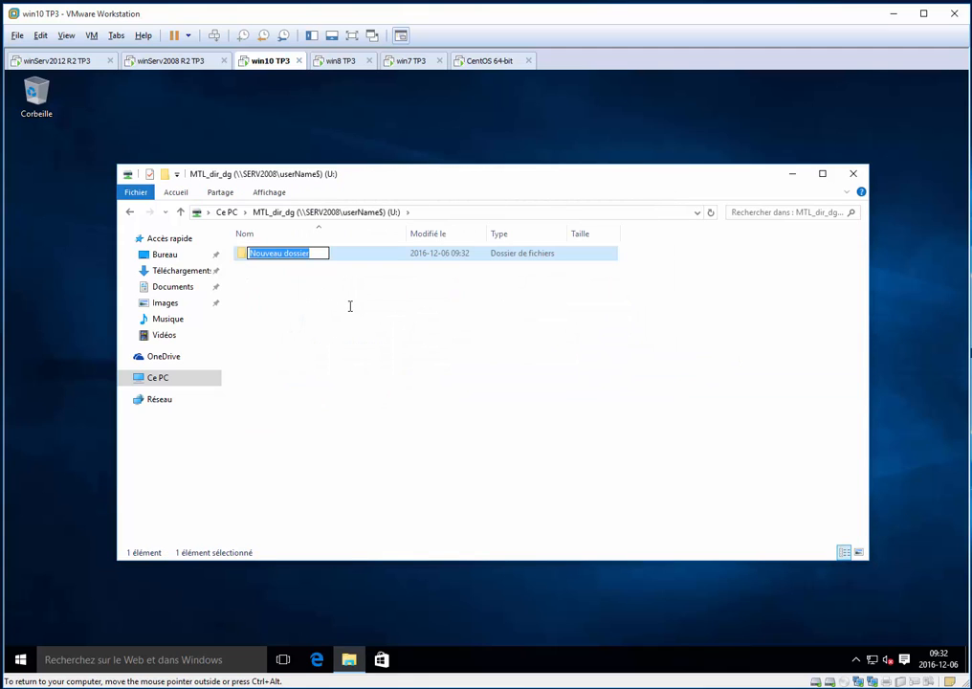
text(mtl_dir)
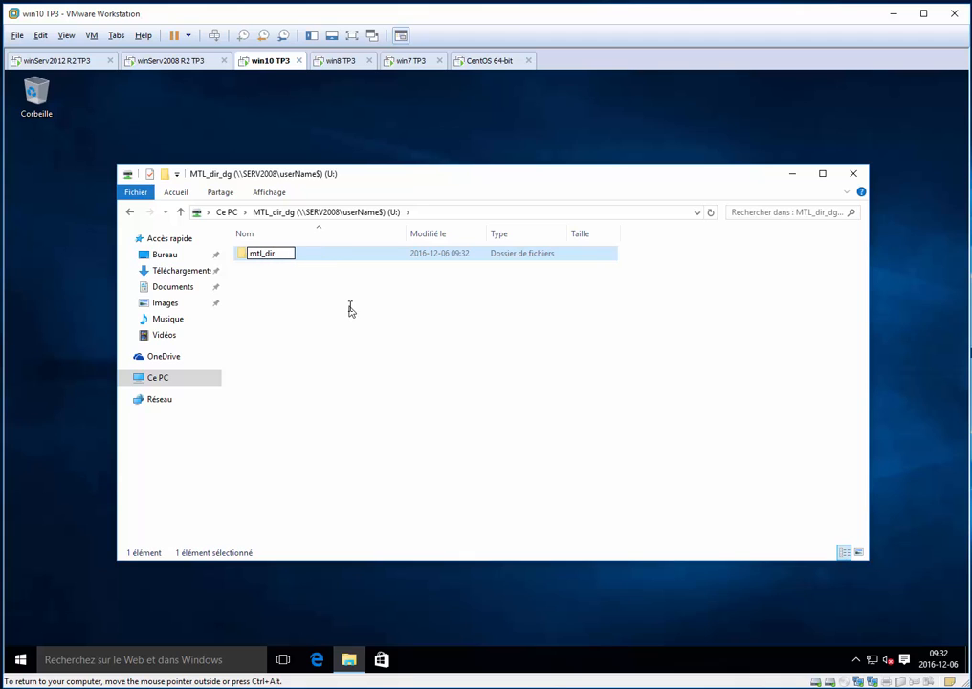
text(_dg)
key(Return)
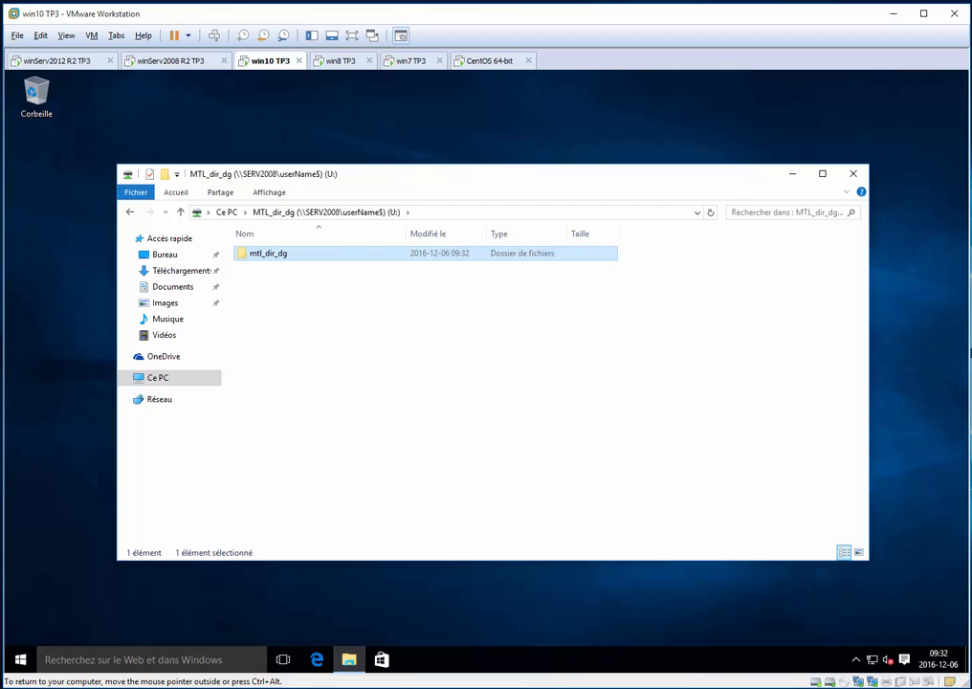
Return to the win10 TP3 machine and log off from Windows 10 using Se déconnecter
click(342, 60)
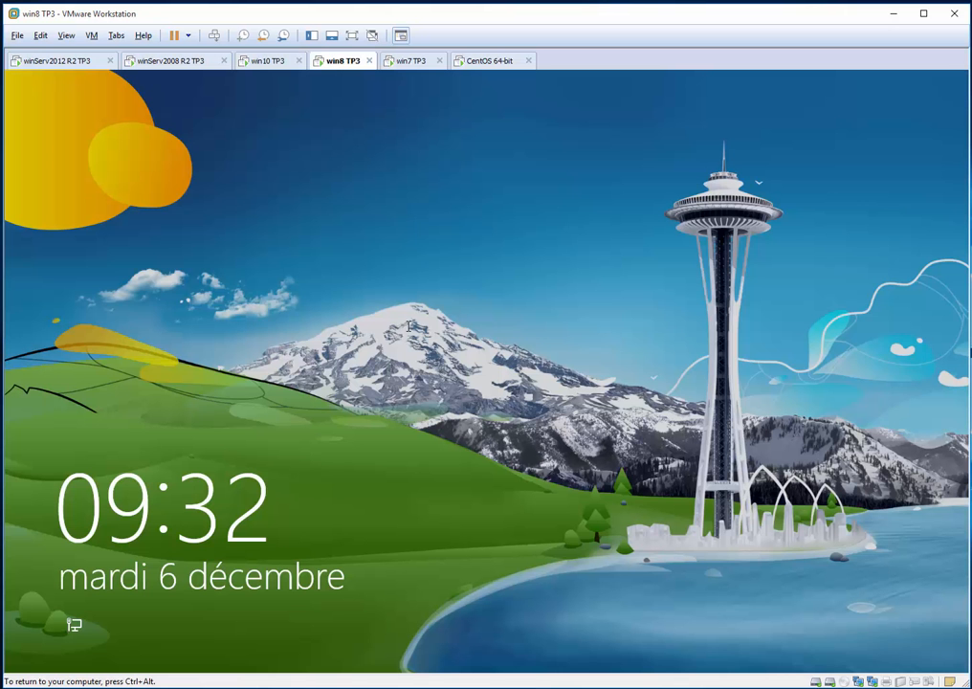
click(354, 124)
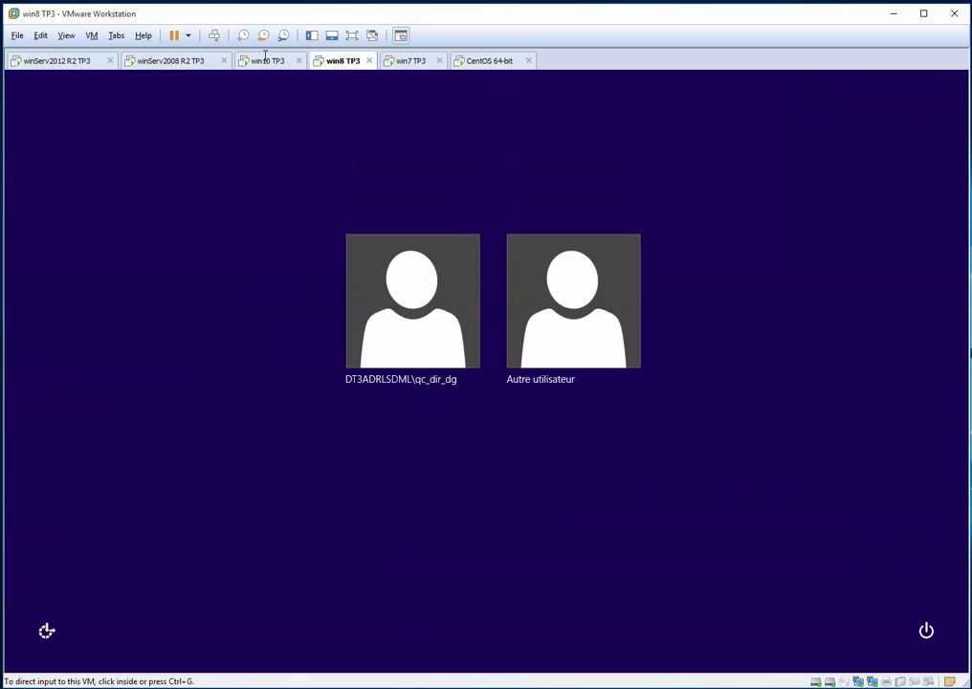
click(267, 61)
click(392, 335)
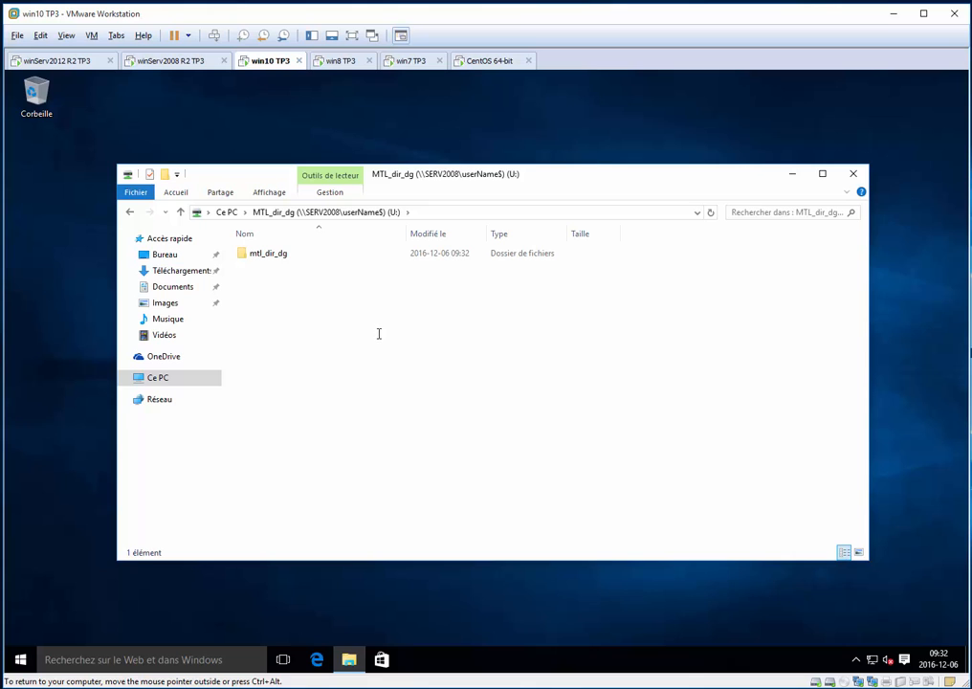
key(alt+F4)
key(Up)
key(Up)
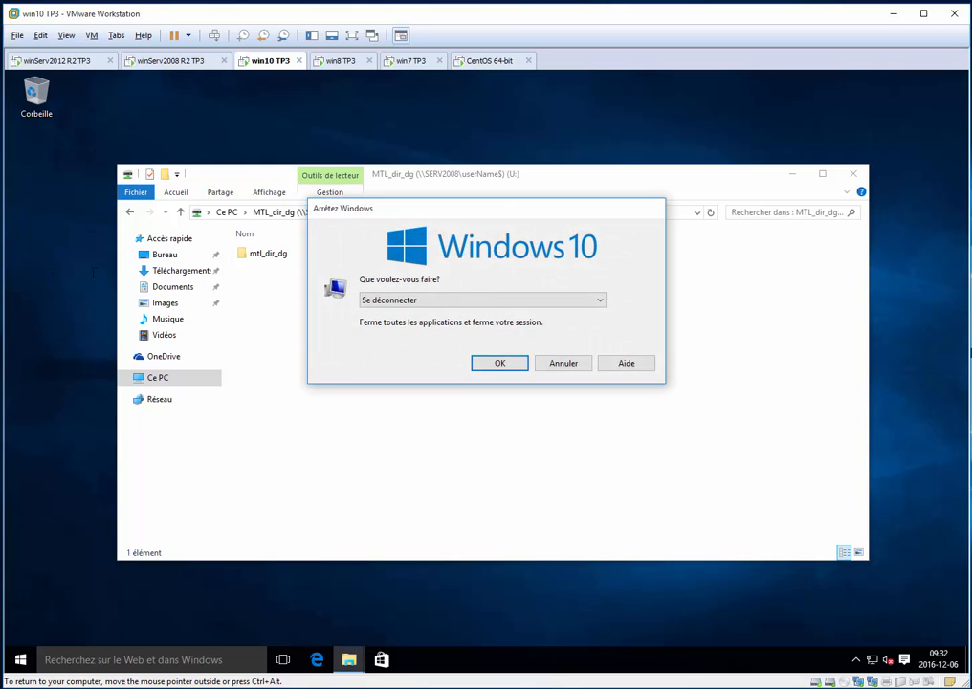
key(Return)
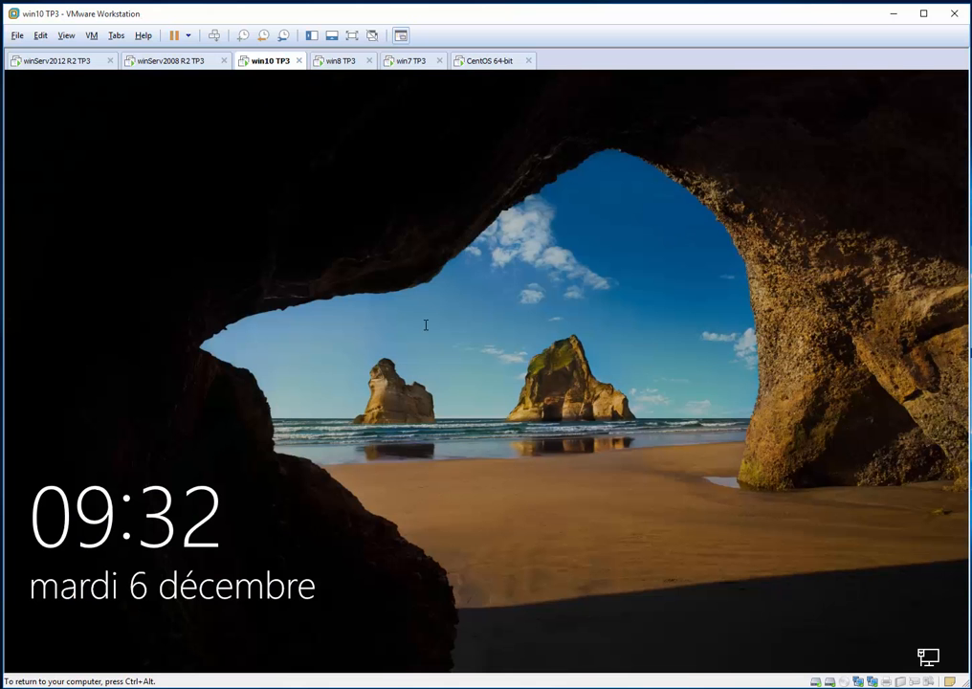
Sign in to Windows 10 as another user, mtl_dir_con, entering the account password
click(625, 375)
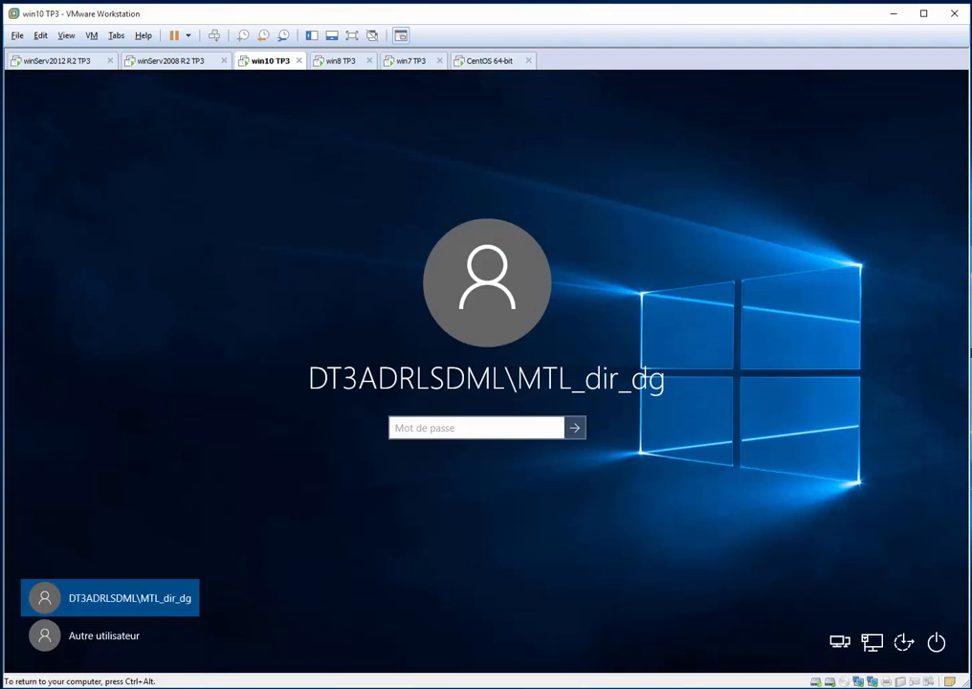
click(42, 633)
text(m)
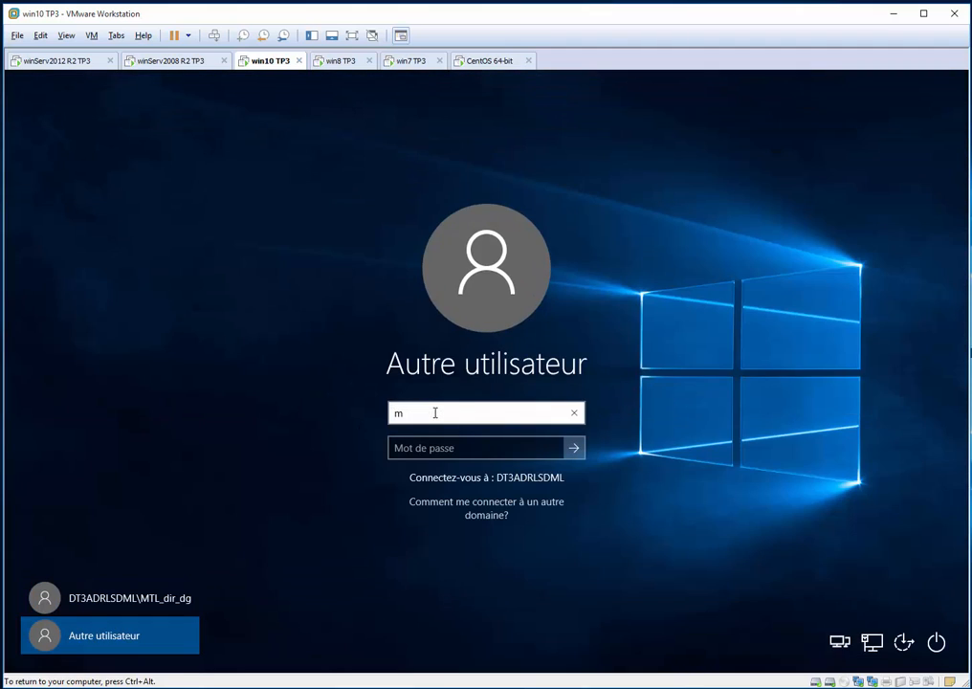
text(tl_dir_con)
key(Tab)
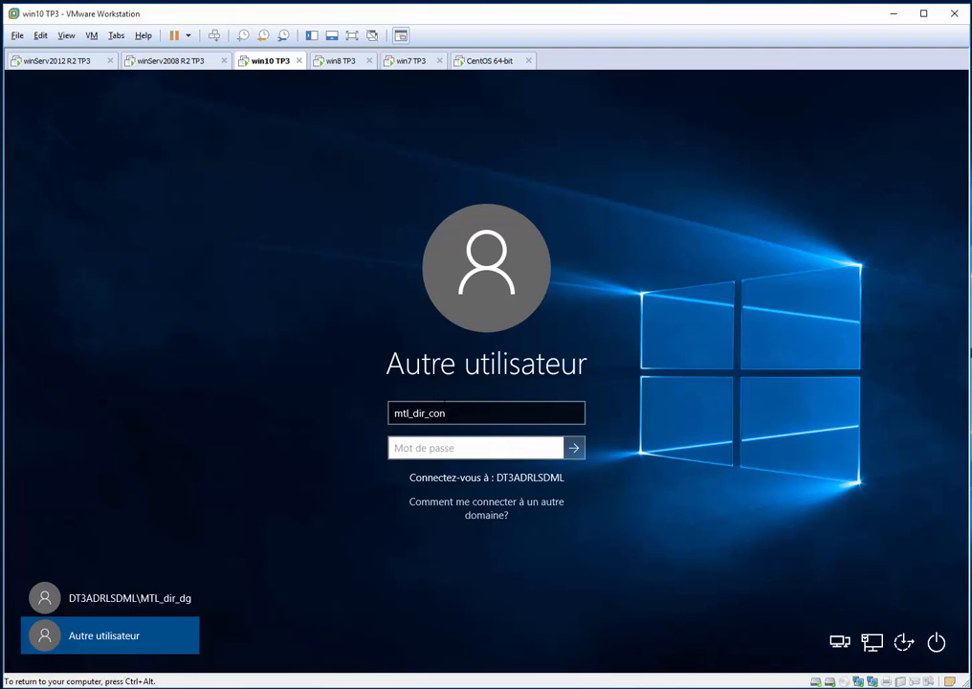
text(•••••••)
key(Return)
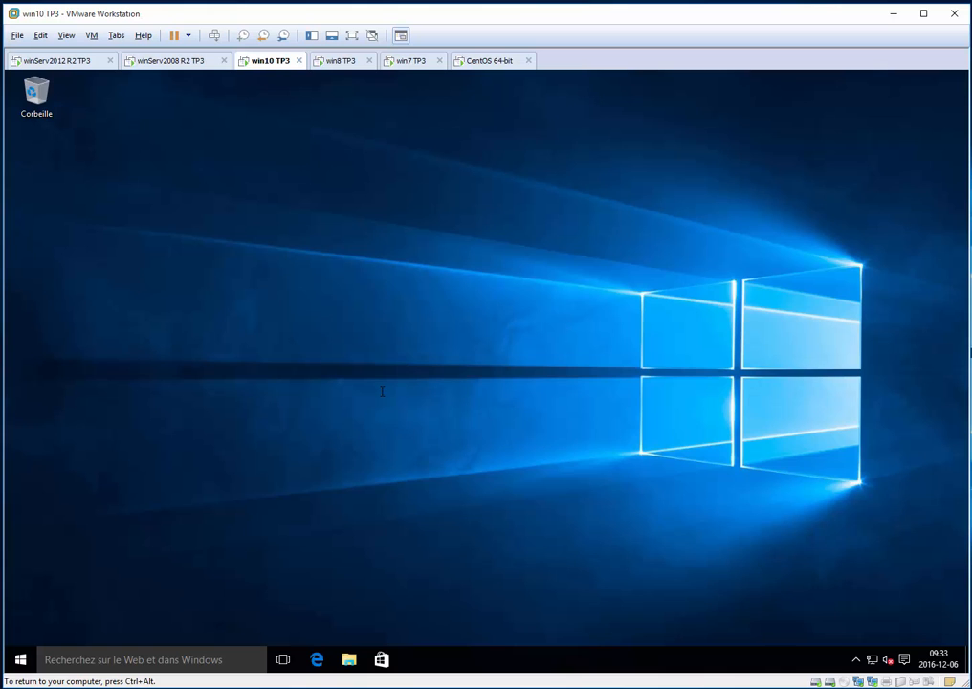
Open network drive U: from Ce PC in the file explorer
key(super+e)
click(226, 401)
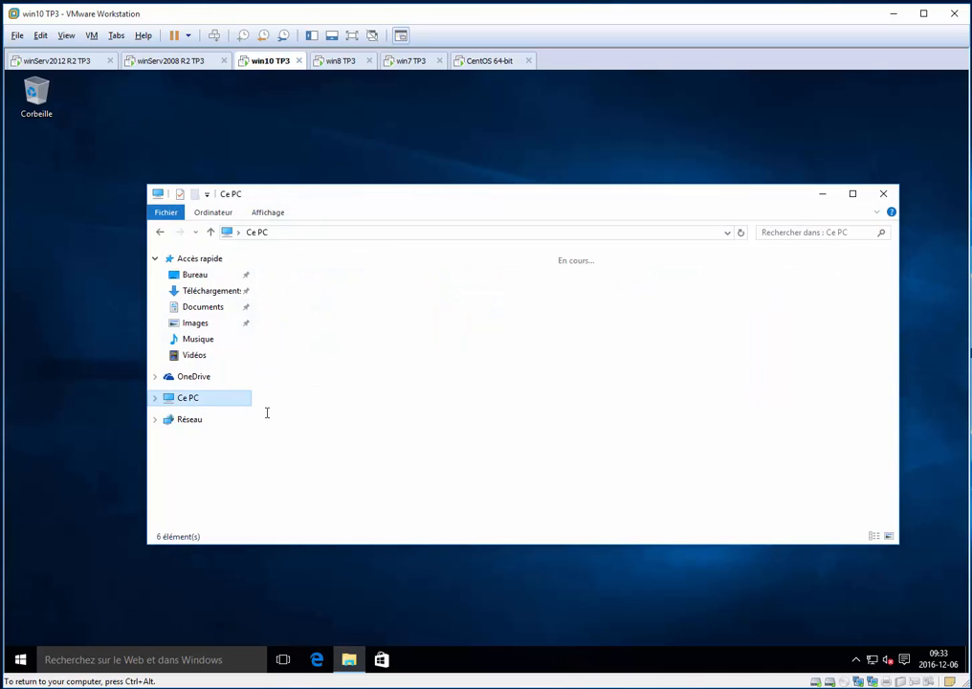
double_click(311, 440)
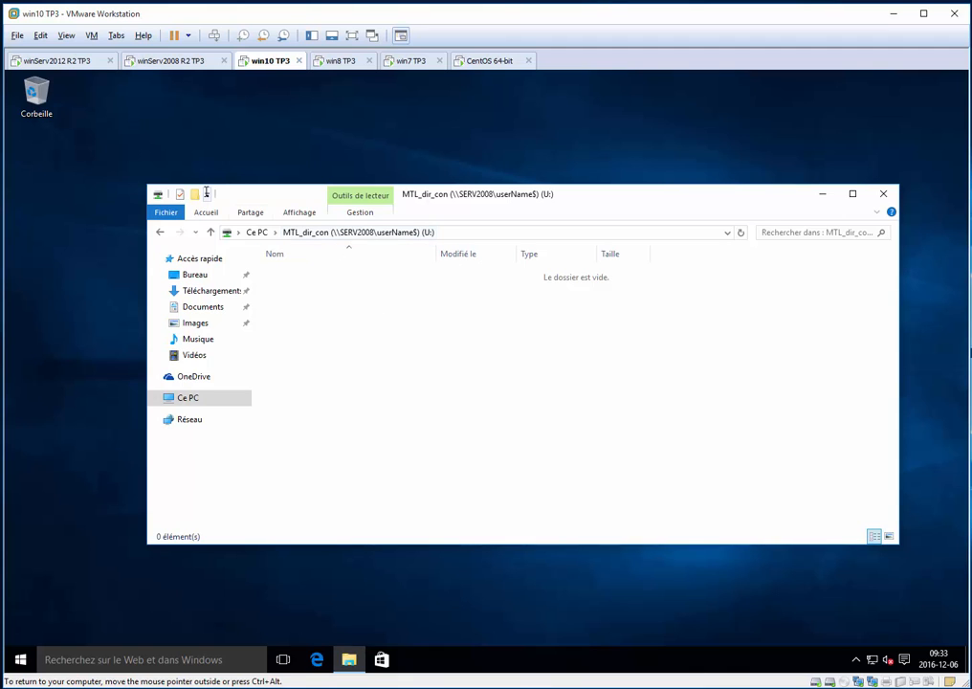
Create a folder named mtl_dir_con in the root of network drive U:
key(ctrl+shift+n)
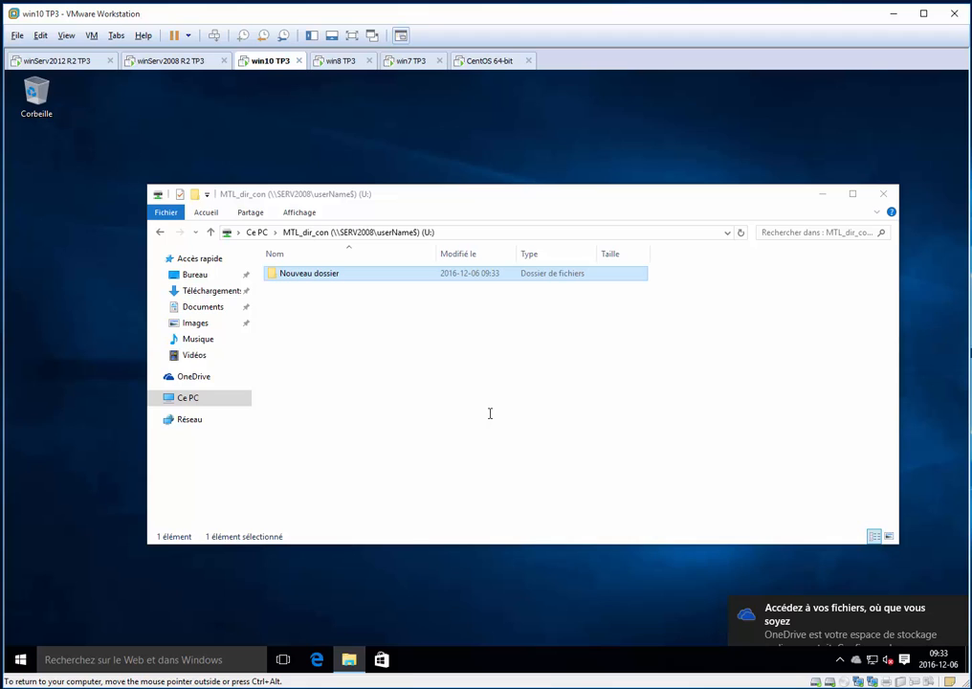
key(F2)
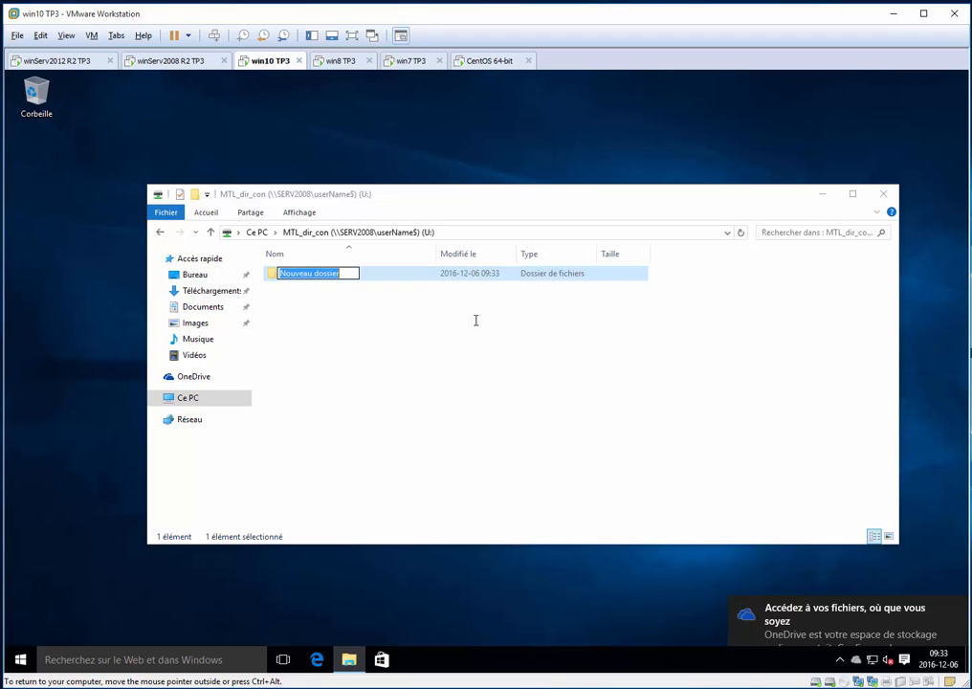
text(mtl)
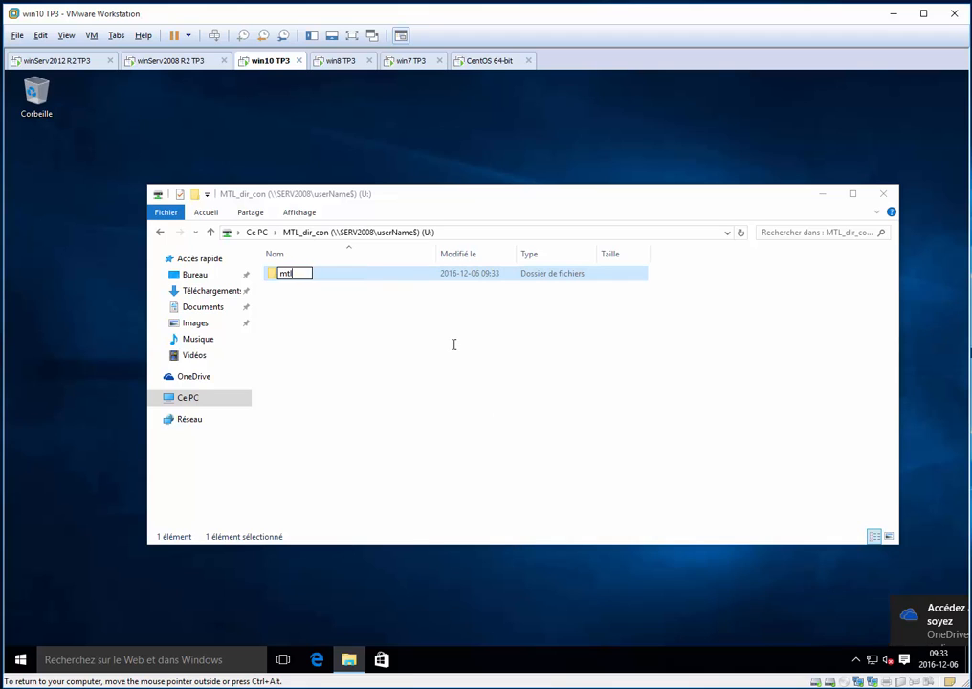
text(_dir_con)
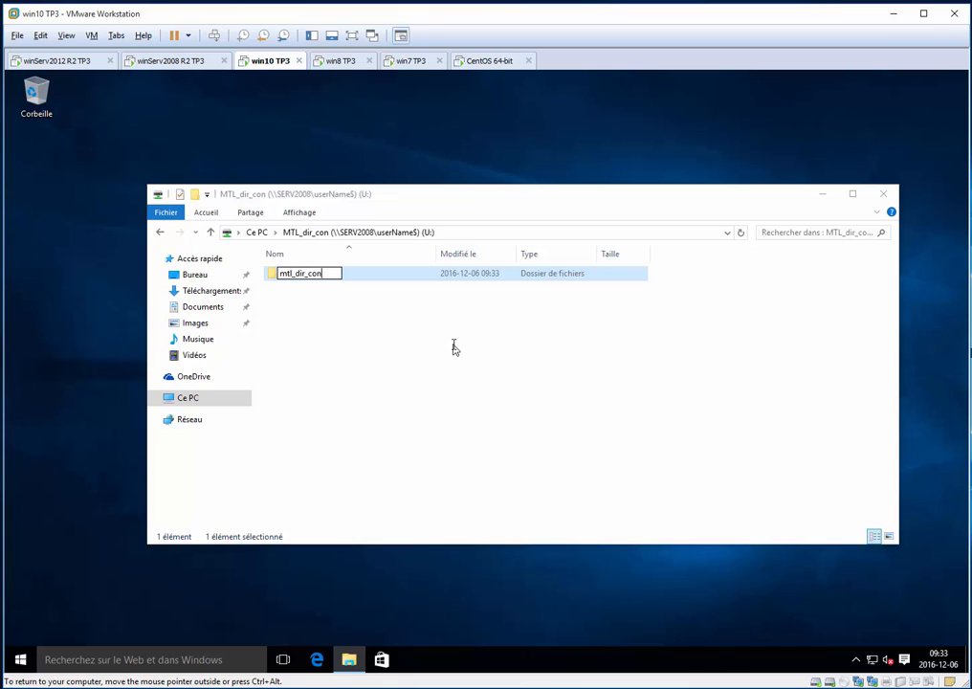
key(Return)
Switch to the win8 TP3 machine and sign in as qc_dir_dg by entering the account password
click(338, 61)
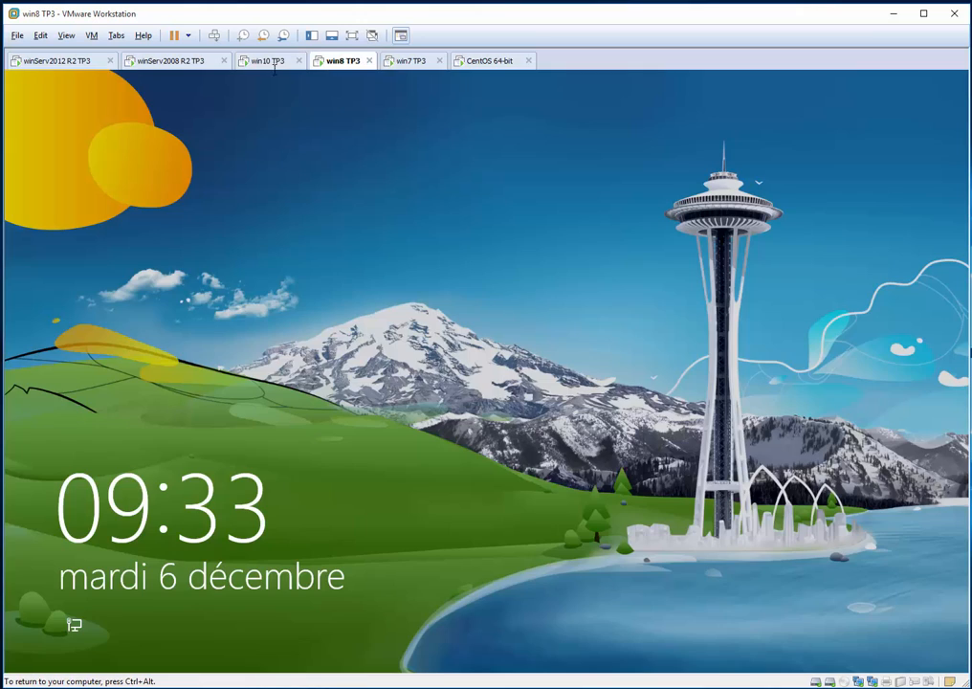
click(270, 222)
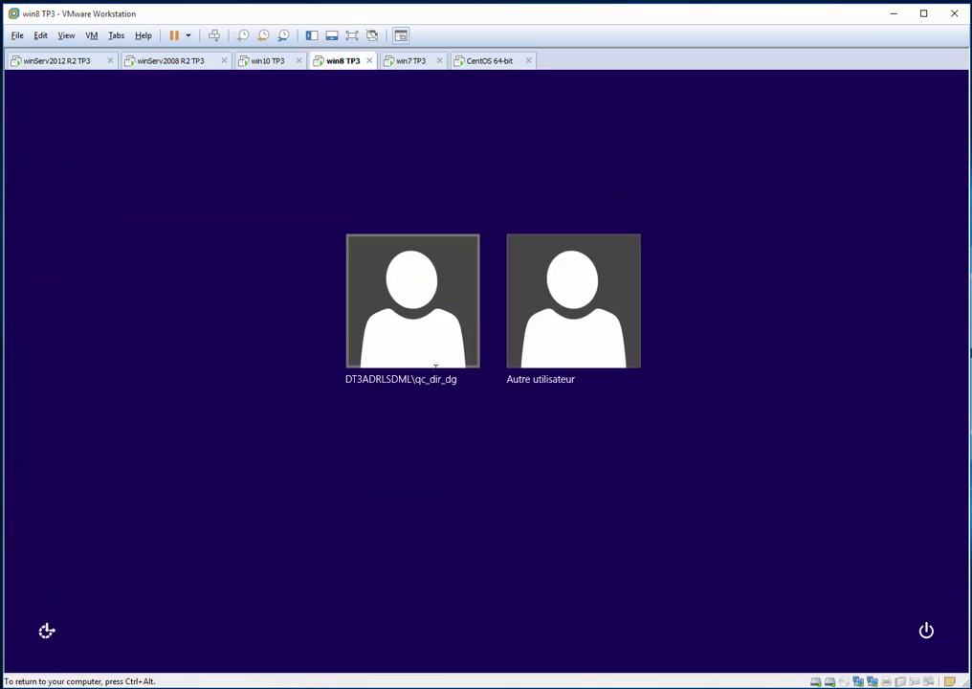
click(440, 337)
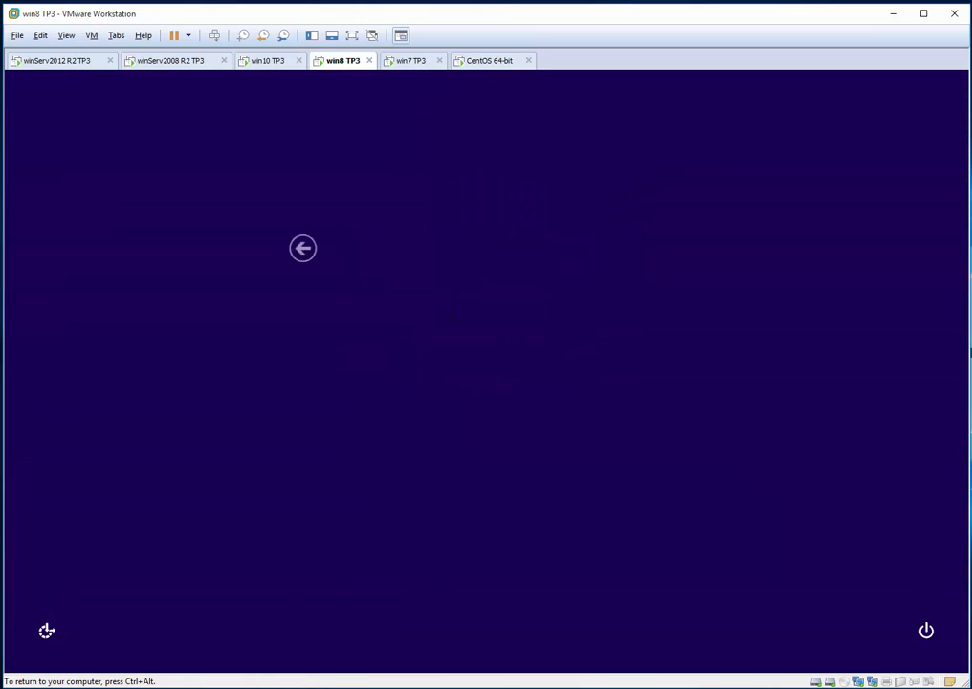
text(Pa$$w0rd)
key(Return)
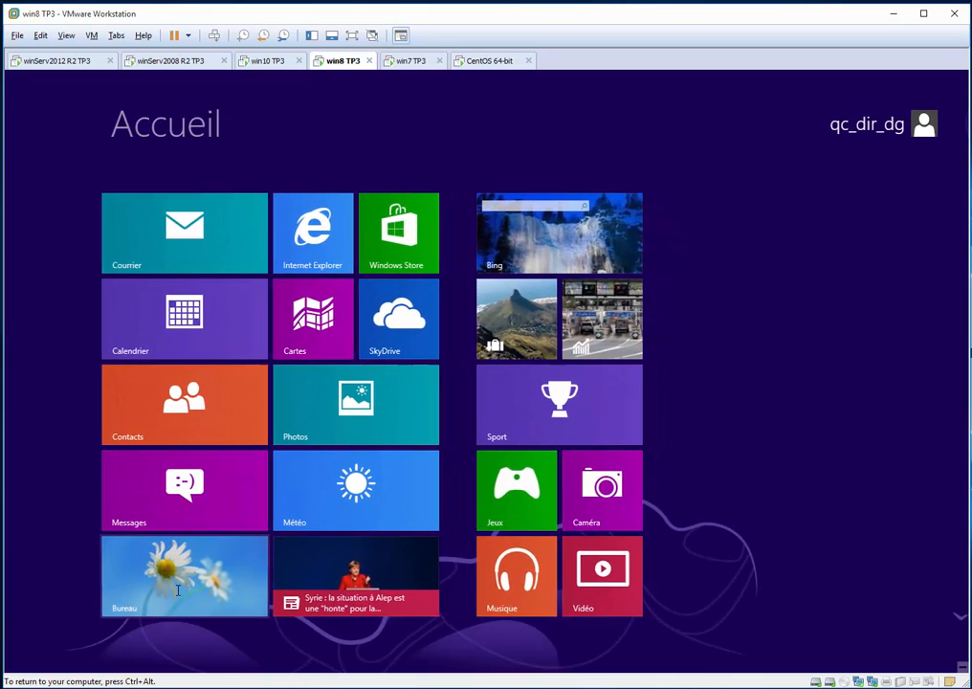
Open Ordinateur from the Windows 8 desktop and disconnect network drive U:
key(super+d)
key(super+e)
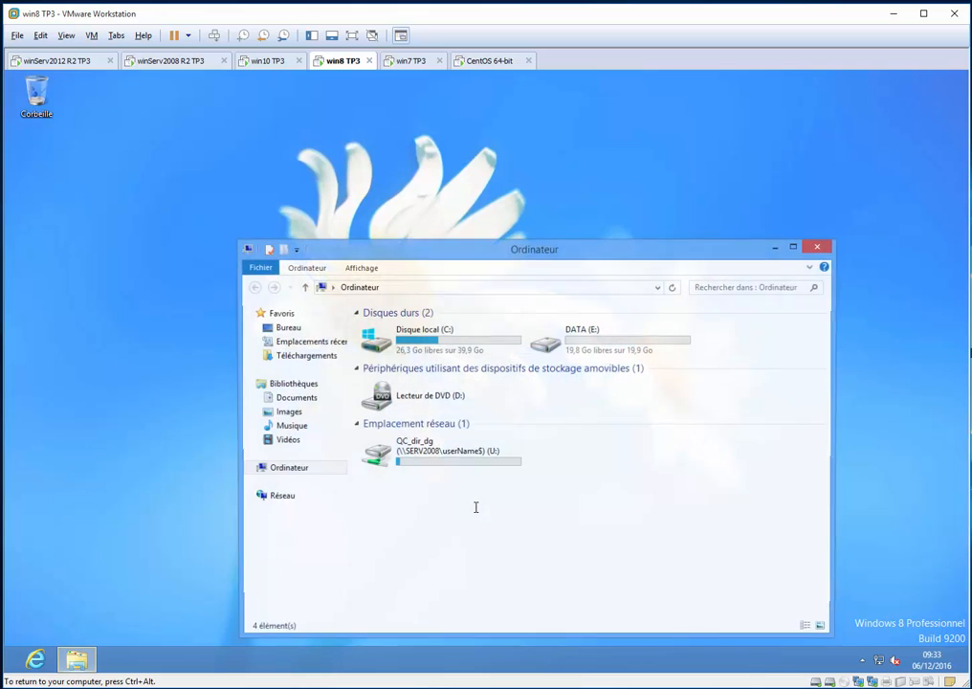
click(434, 456)
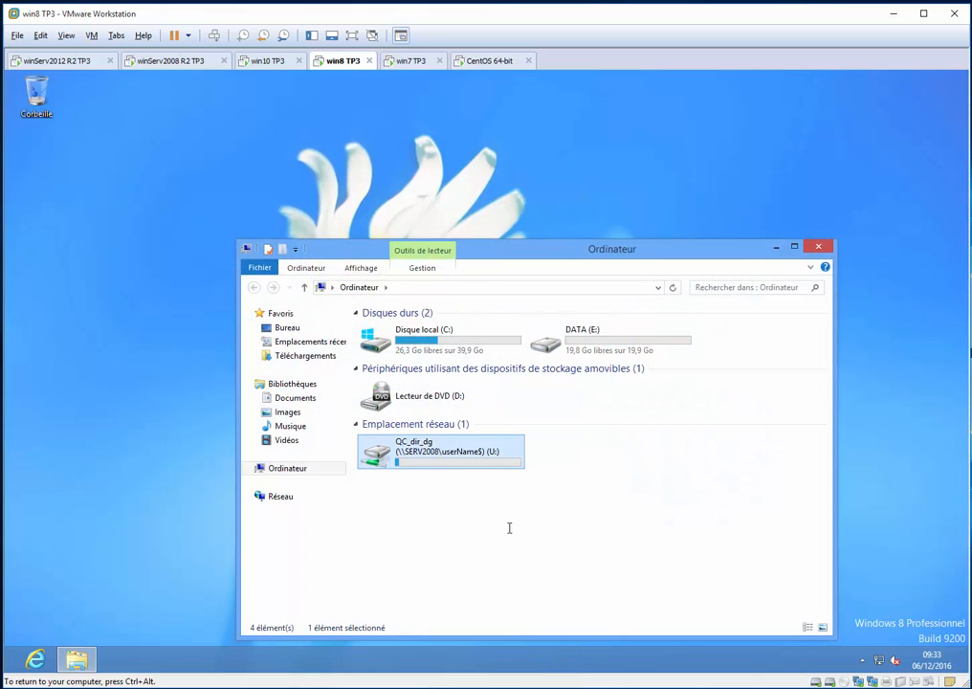
right_click(465, 452)
click(549, 543)
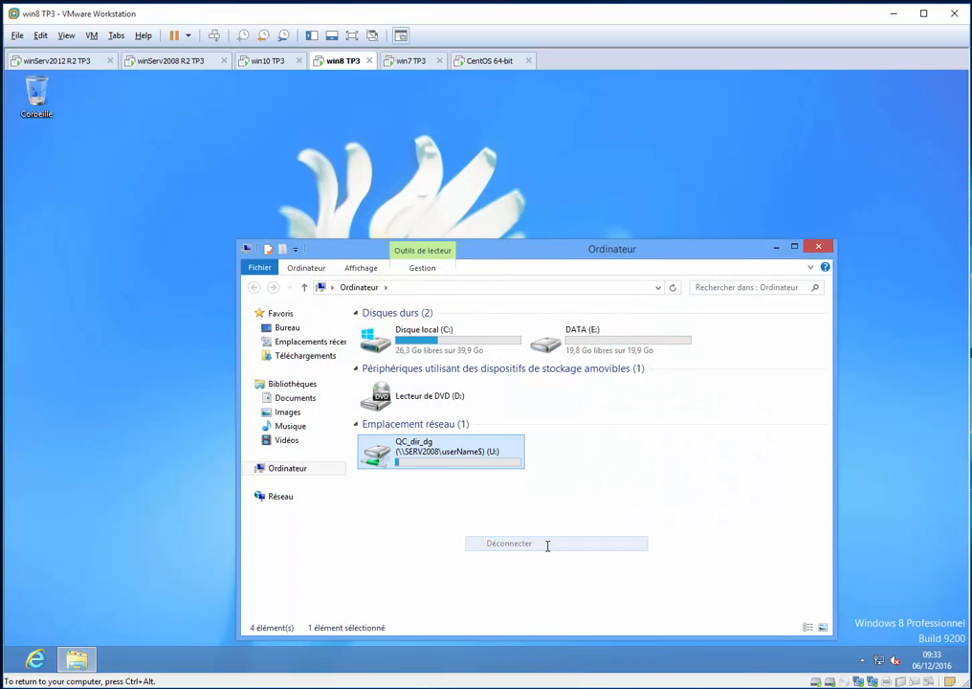
click(172, 411)
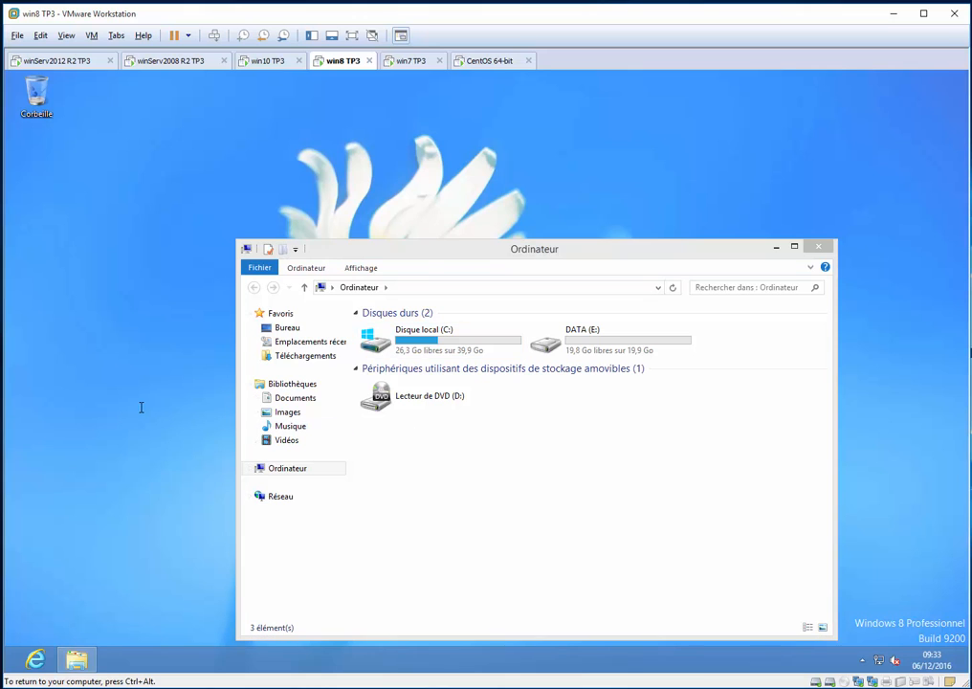
key(alt+F4)
key(Up)
key(Up)
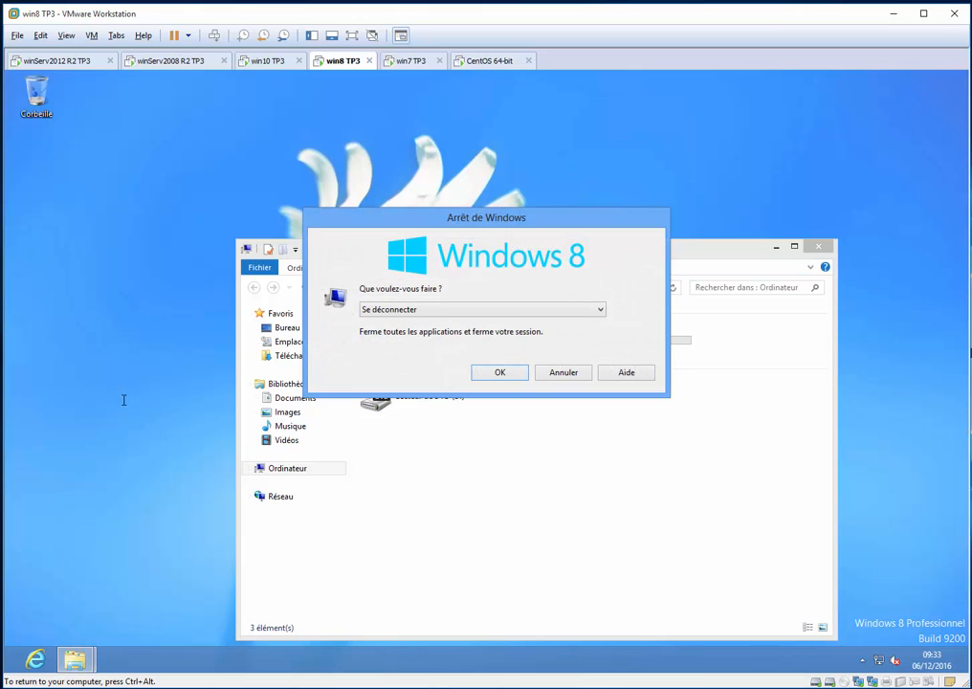
key(Escape)
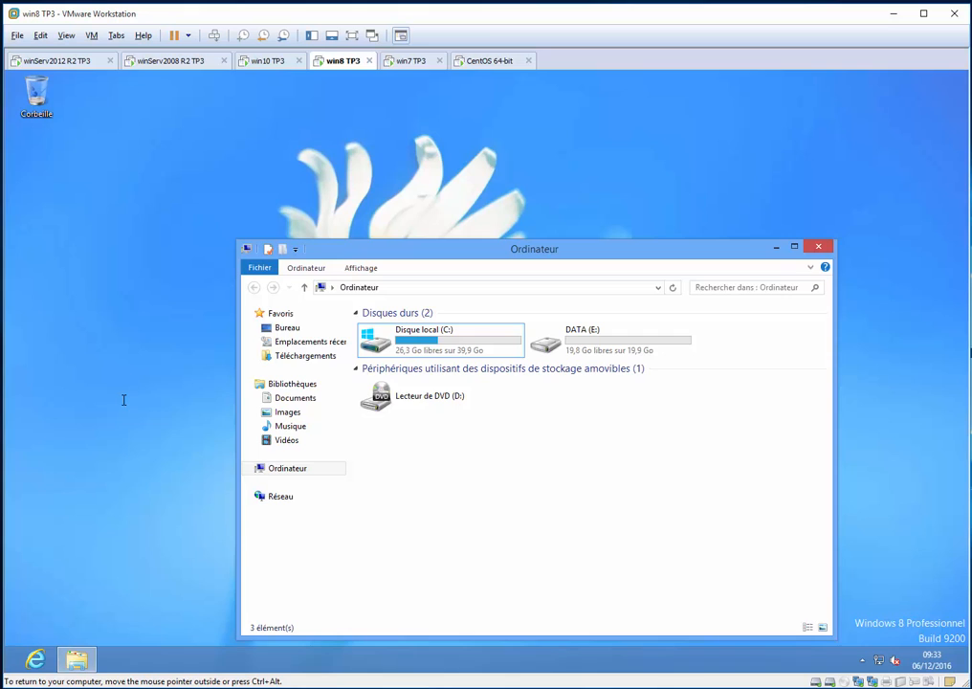
key(shift+super+.)
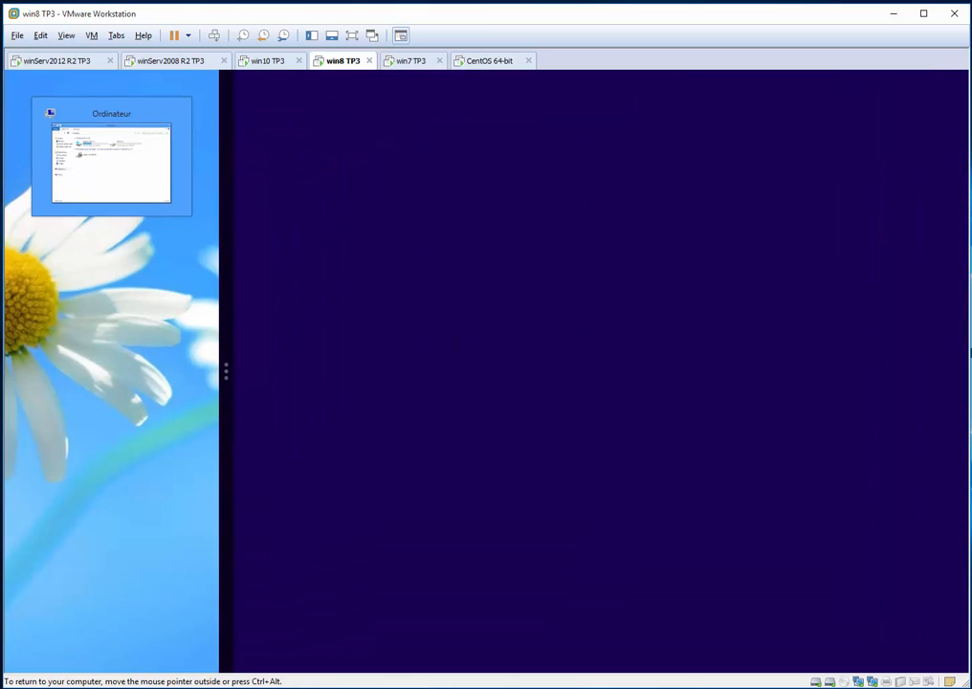
key(super+.)
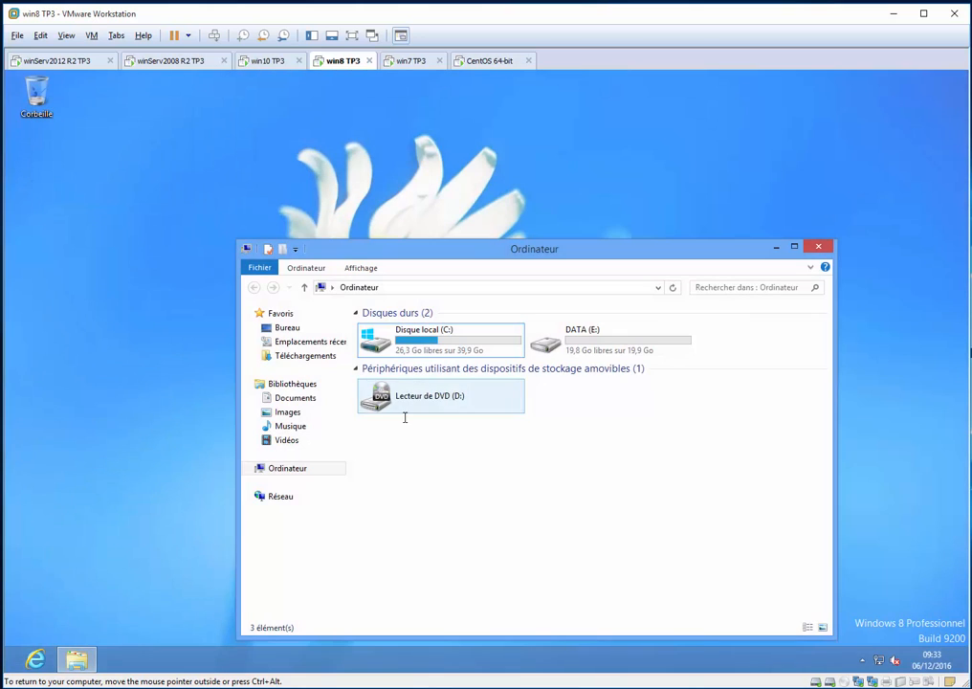
Move the Ordinateur window higher on the desktop and log off from Windows 8
drag(573, 246, 545, 147)
key(alt+F4)
key(Up)
key(Up)
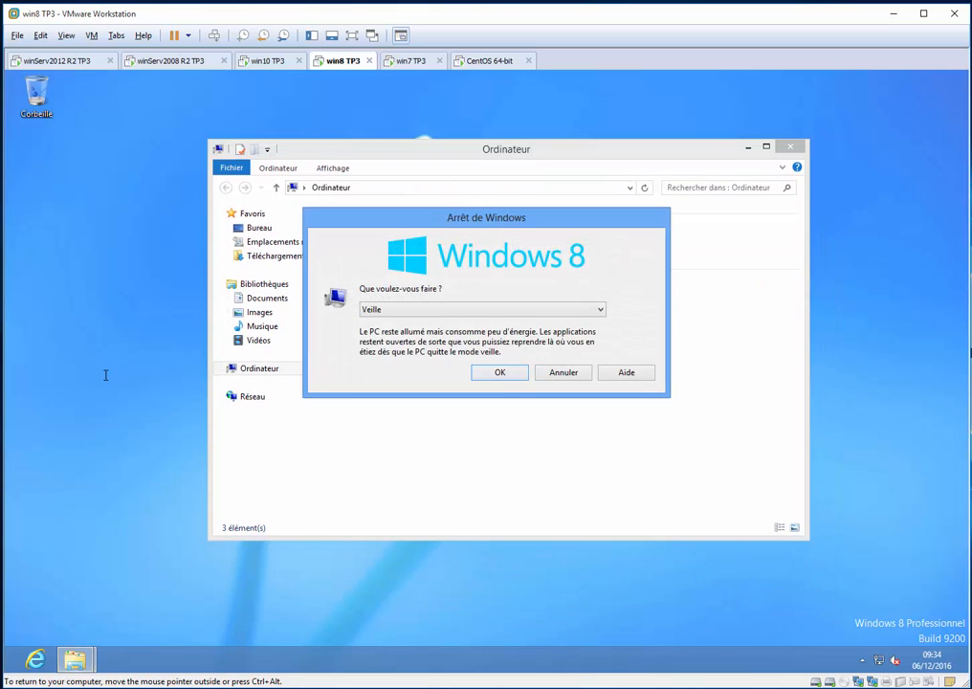
key(Return)
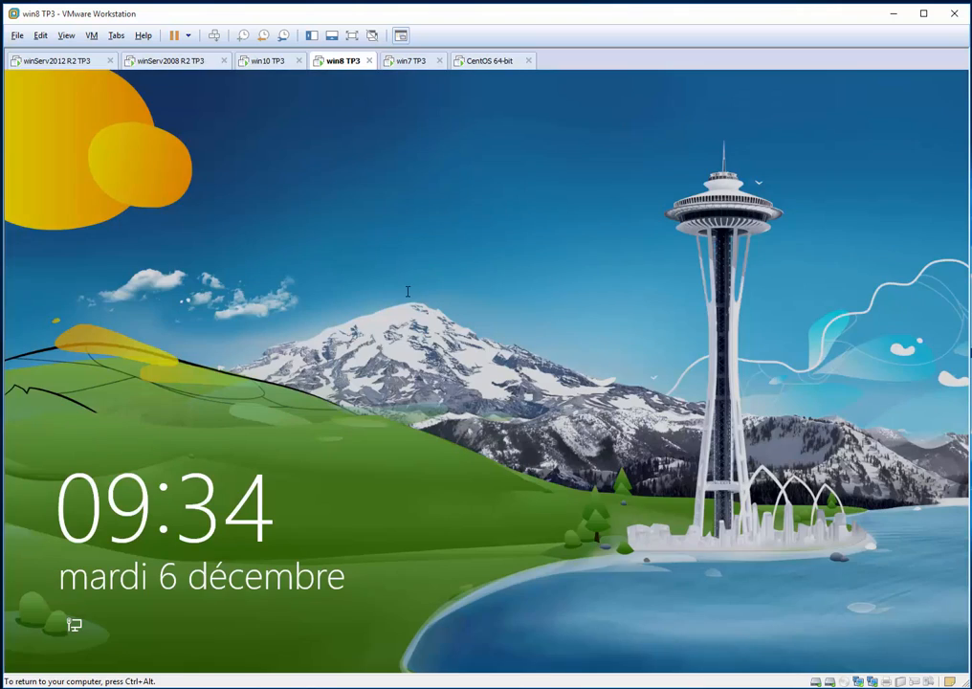
Sign back in to Windows 8 as QC_dir_dg with the account password and open the file explorer from the desktop
click(418, 317)
click(418, 318)
text(*****)
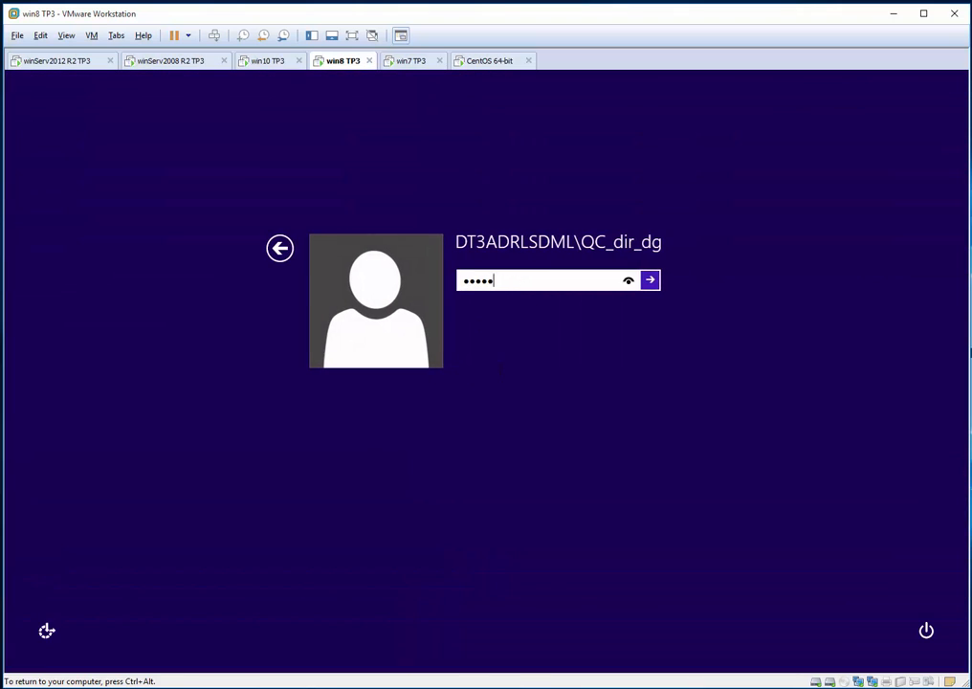
key(Return)
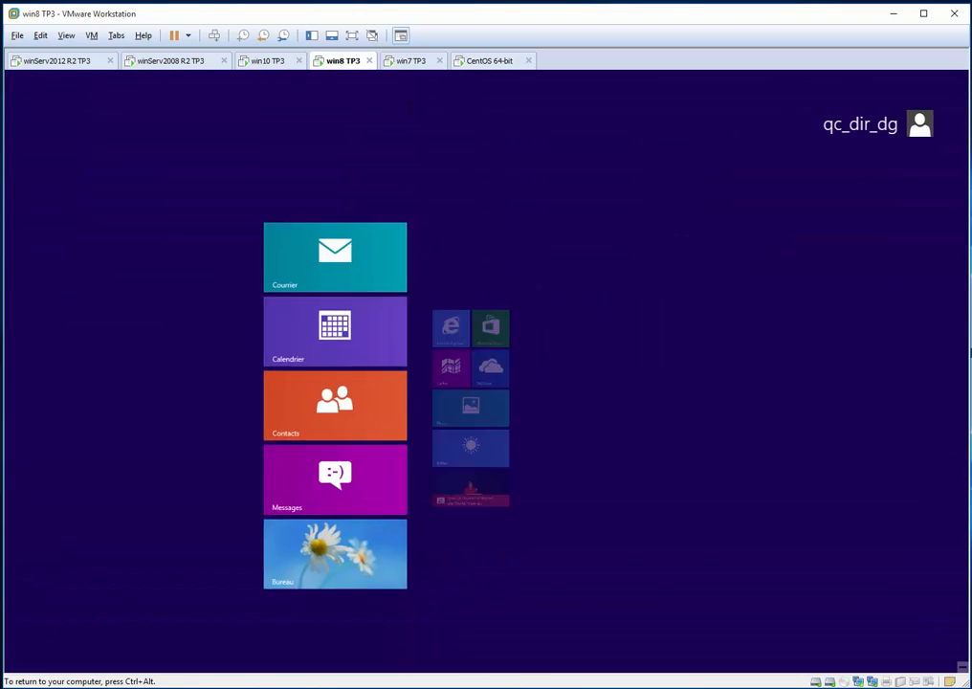
click(247, 576)
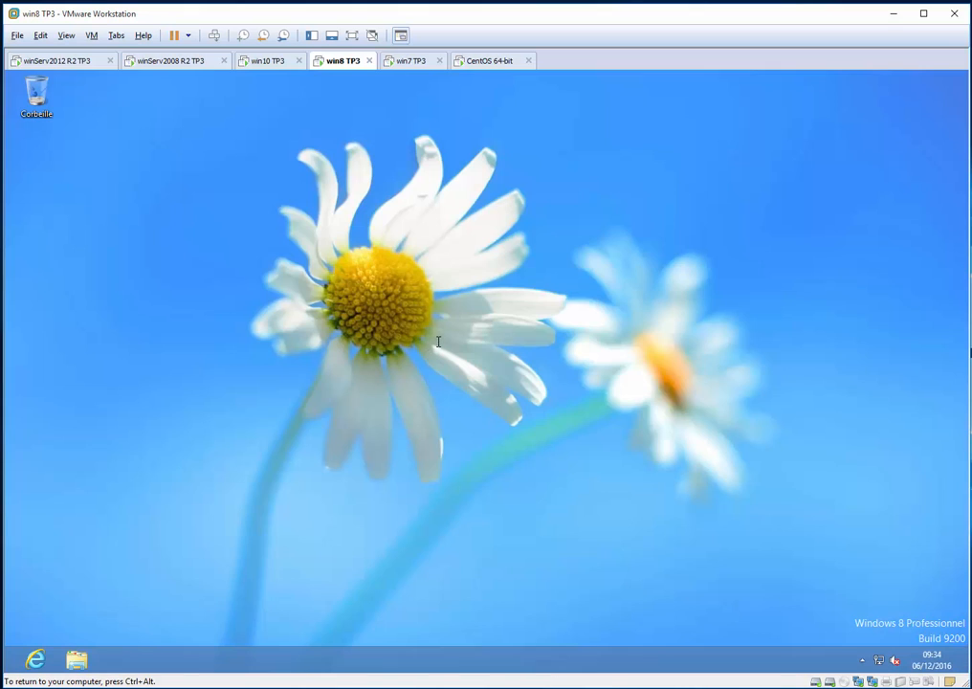
key(super+e)
Switch to the win7 TP3 machine and sign in as she_dir_con by entering the account password
click(411, 60)
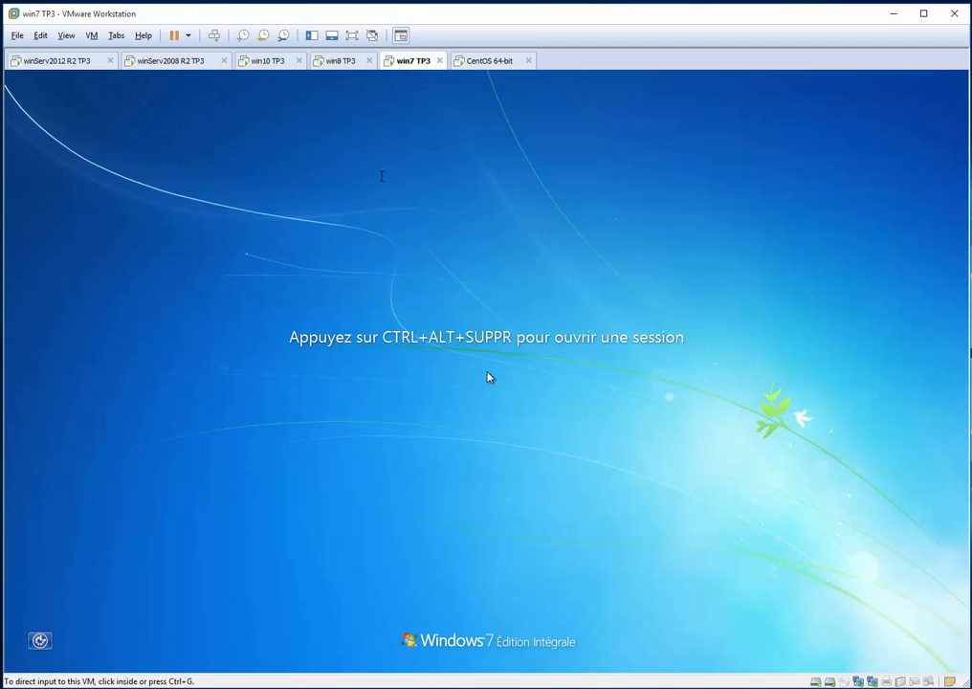
click(487, 377)
key(ctrl+alt+Insert)
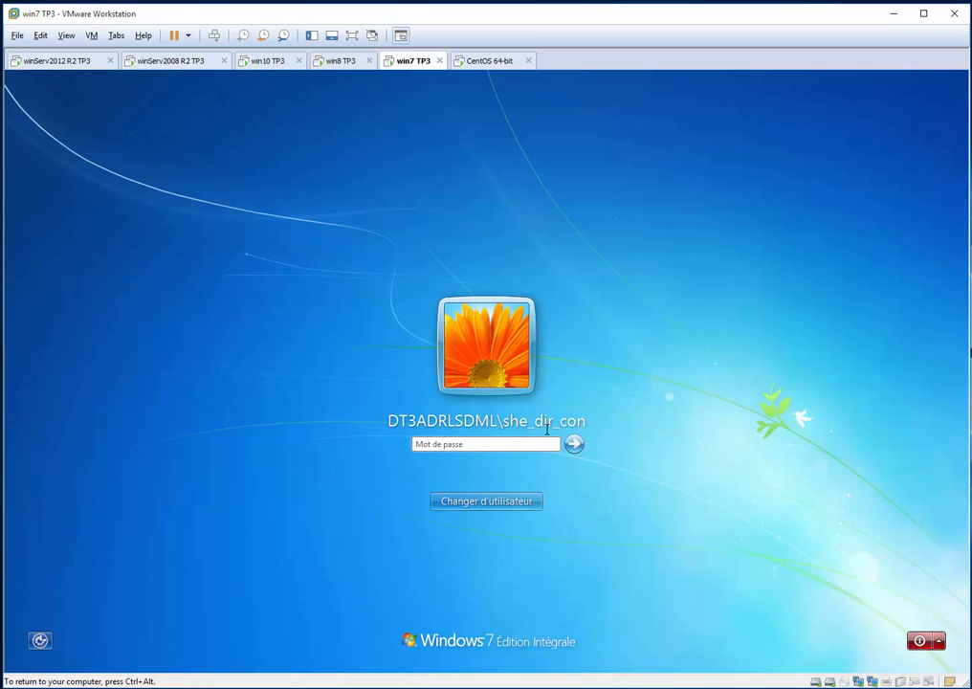
text(********)
key(Return)
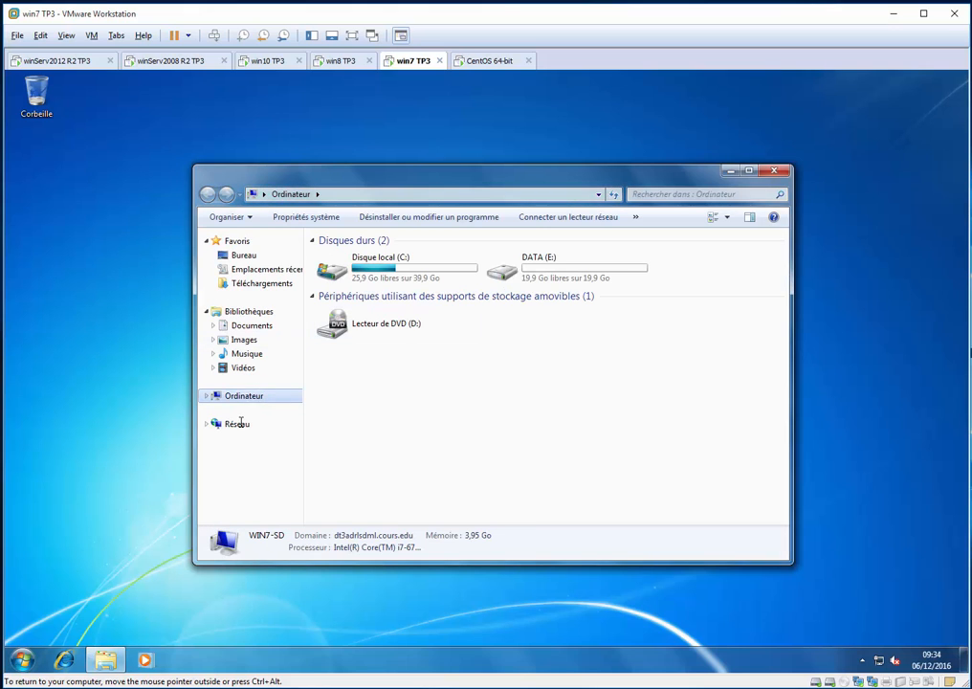
Run gpupdate /force on the Windows 7 client and bring its console in front of the Ordinateur window
click(254, 397)
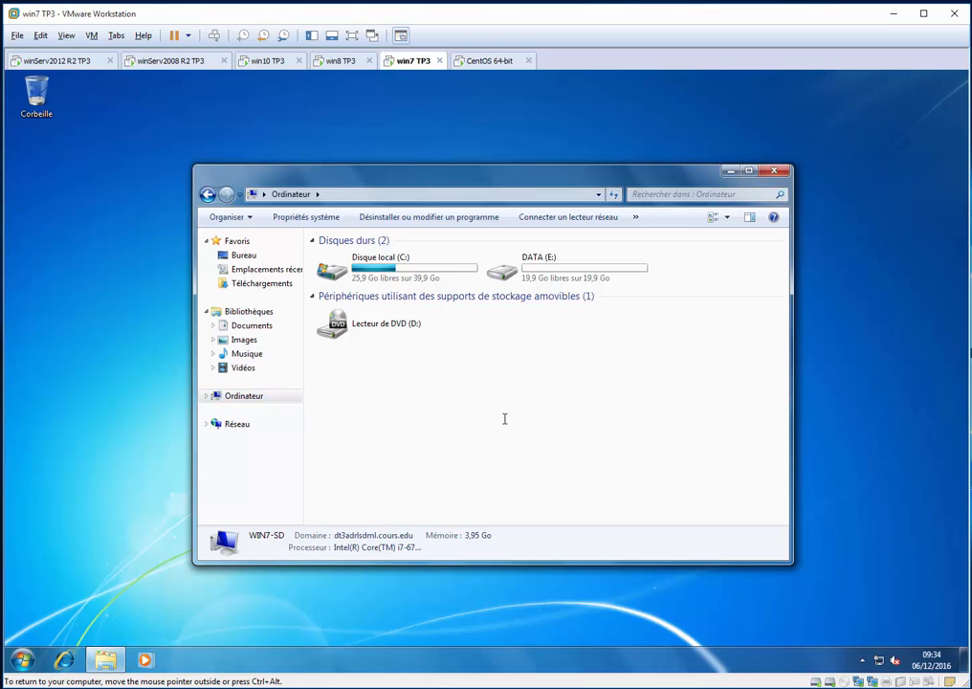
key(super+r)
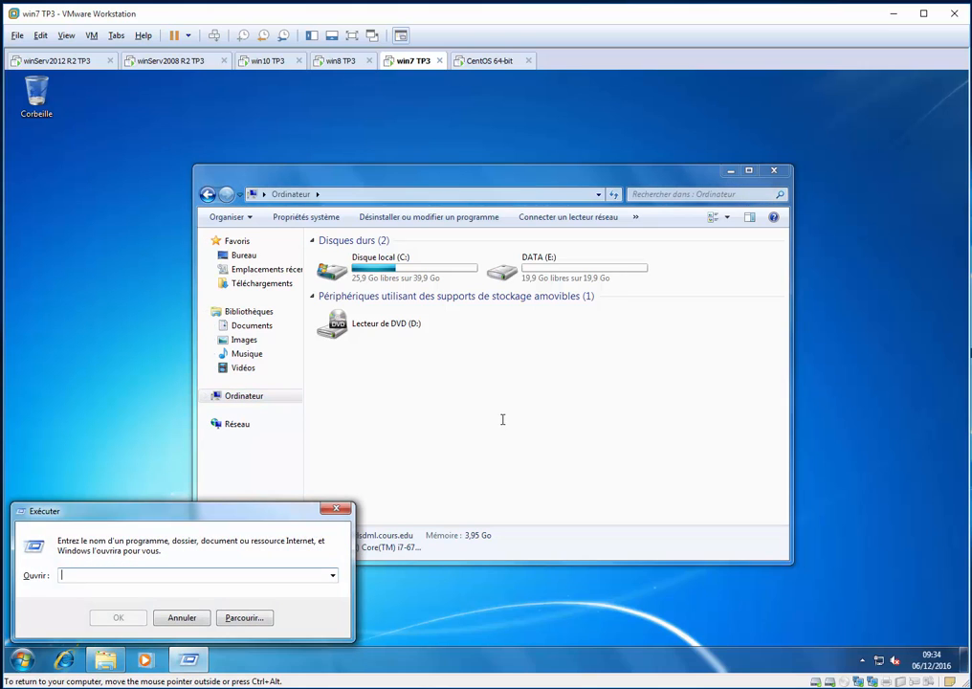
text(gpup)
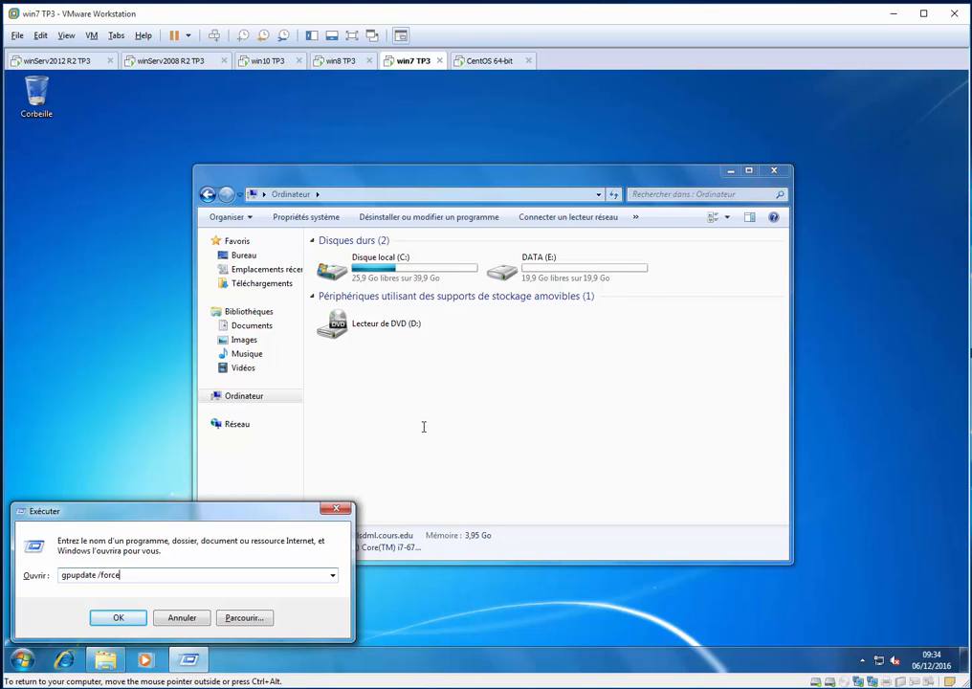
text(date /force)
key(Return)
click(606, 479)
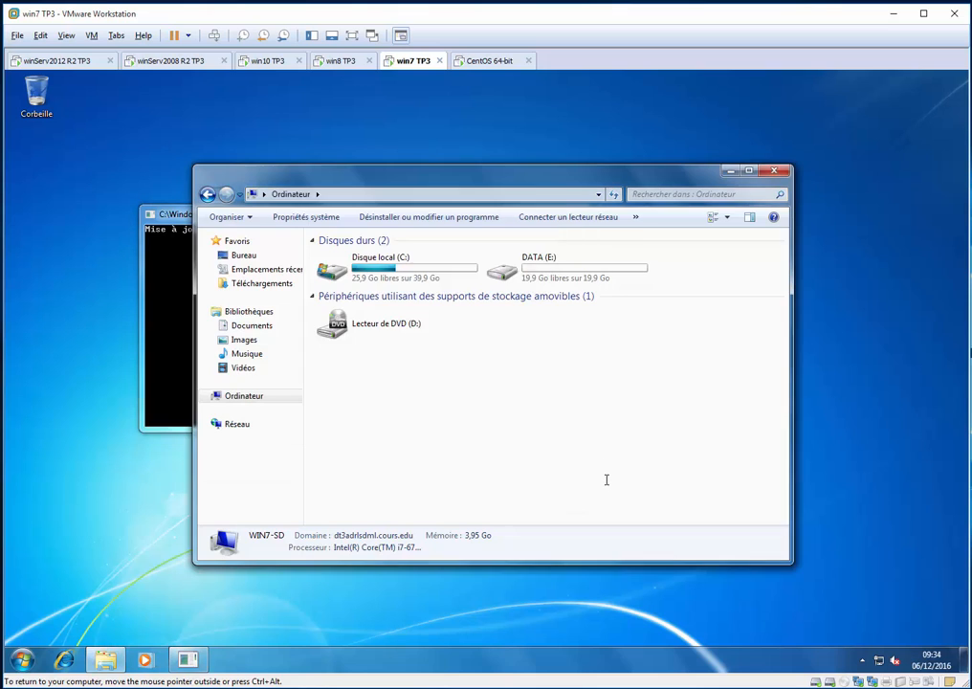
click(167, 330)
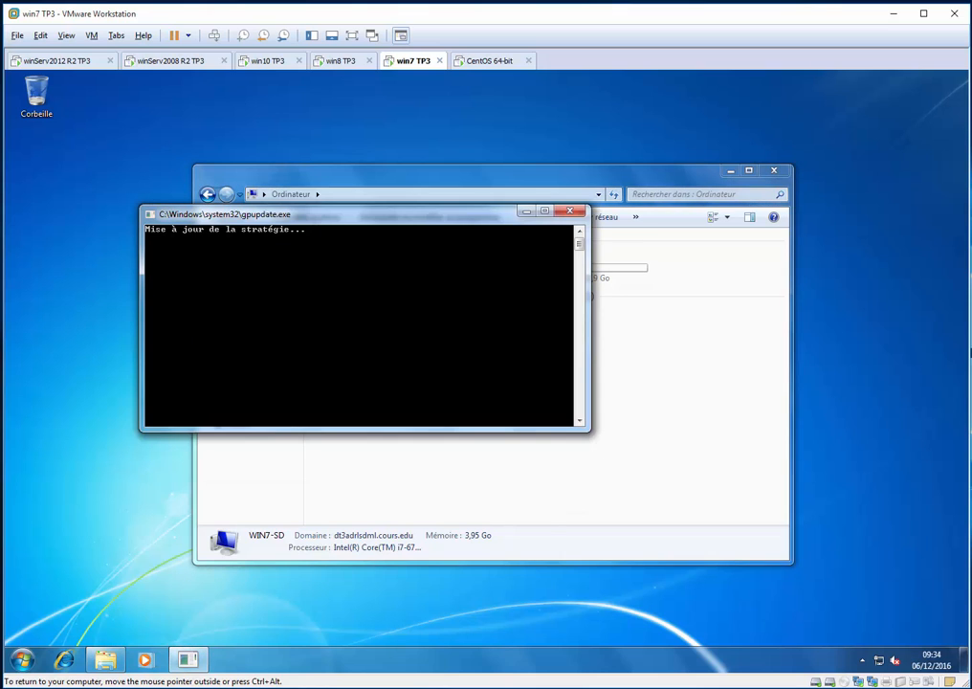
Move the Ordinateur window lower on the desktop and accept gpupdate's request to close the Windows 7 session
drag(581, 173, 665, 230)
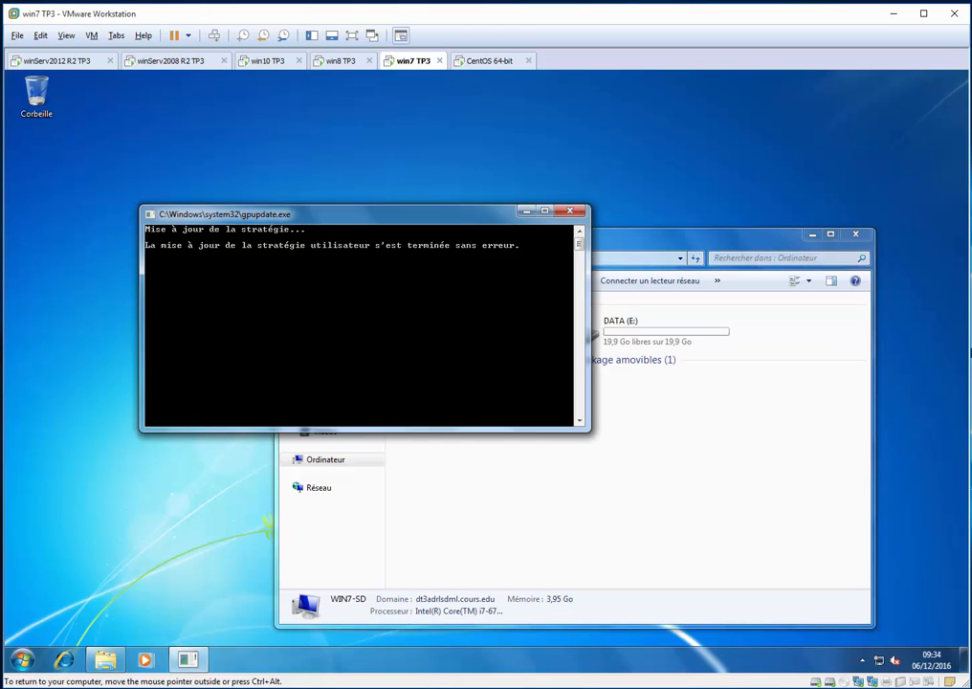
click(635, 532)
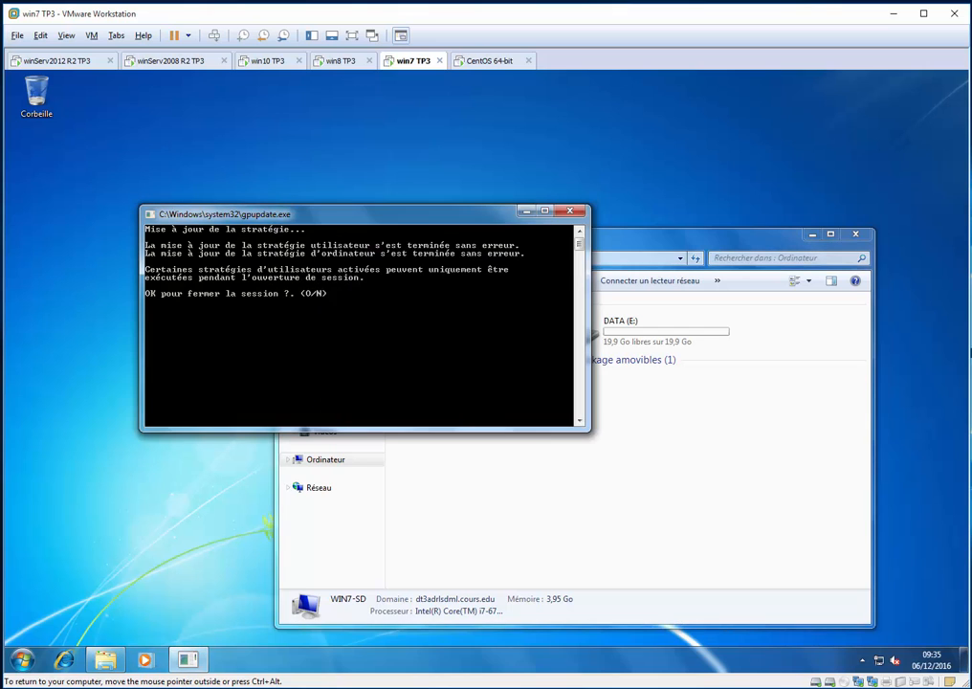
key(Return)
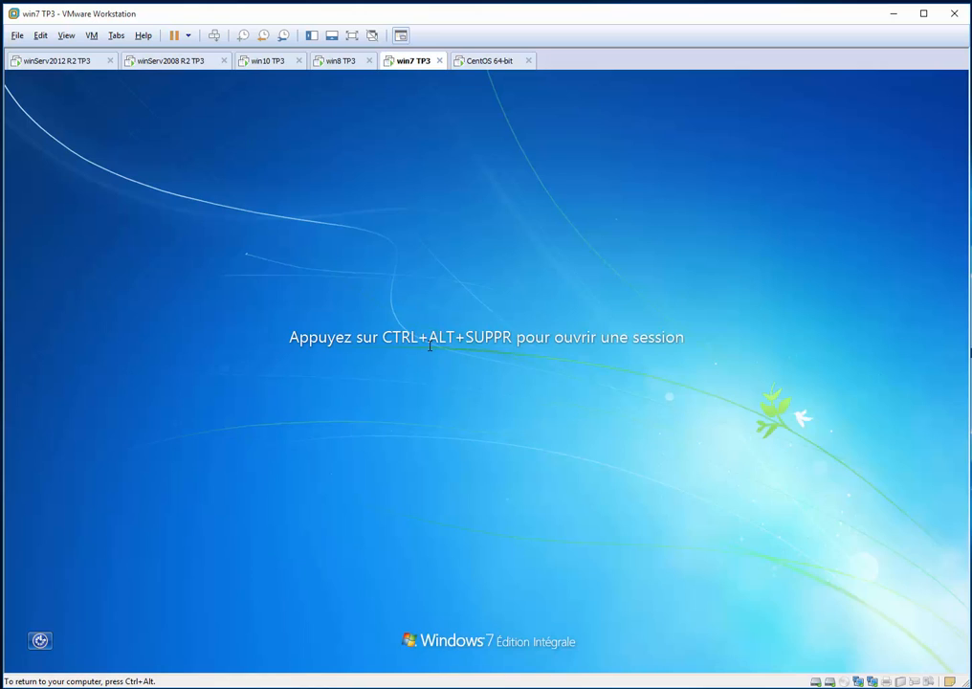
Sign back in to Windows 7 as she_dir_con with the account password and open Ordinateur
key(ctrl+alt+Insert)
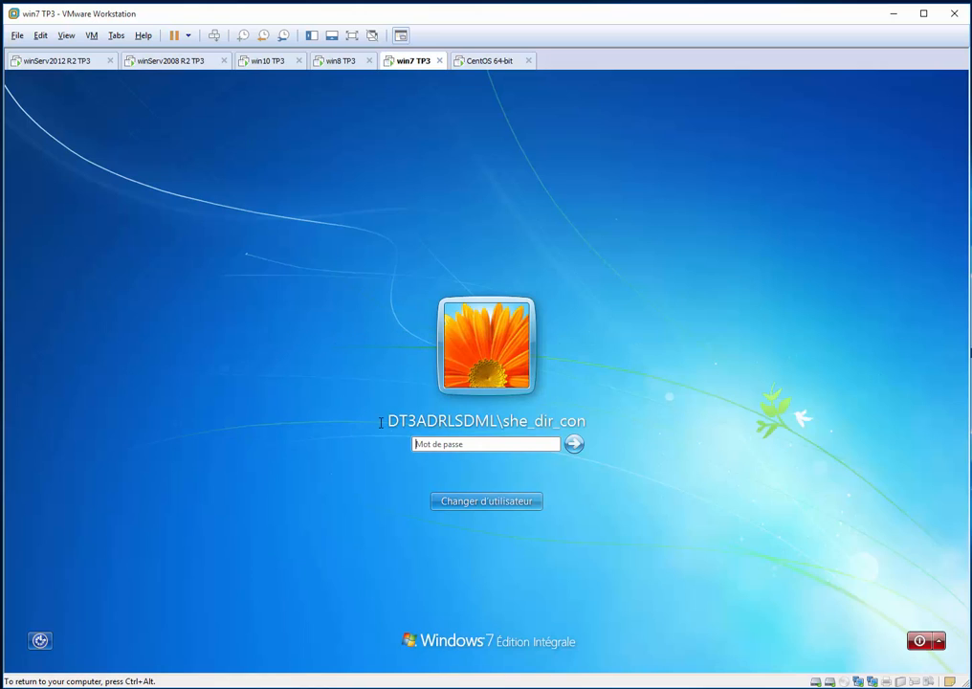
text(********)
key(Return)
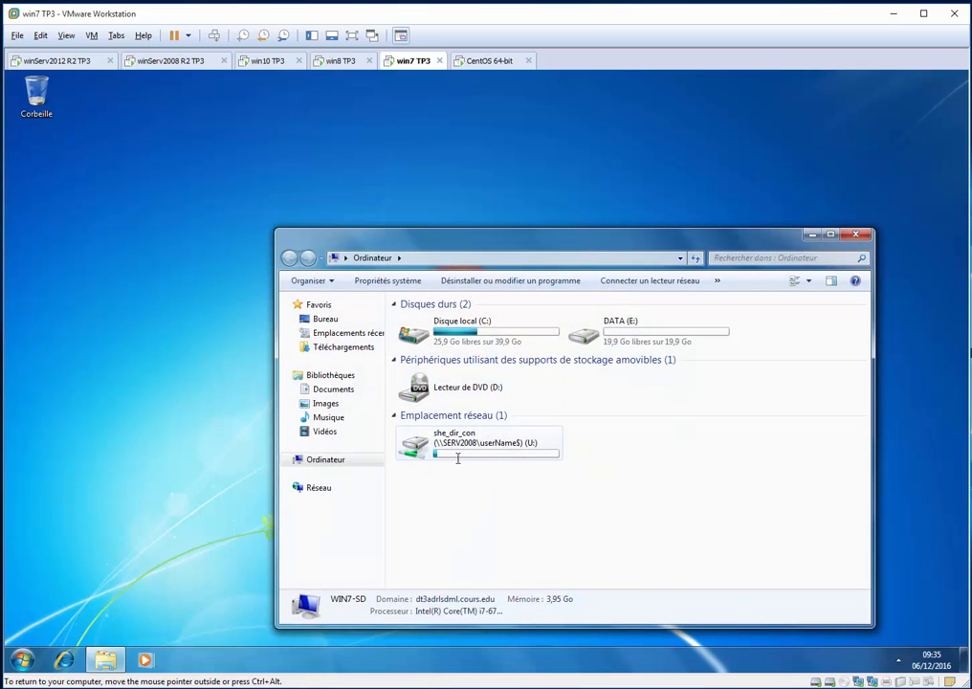
Disconnect network drive U: of she_dir_con and close the Ordinateur window
click(455, 454)
click(477, 478)
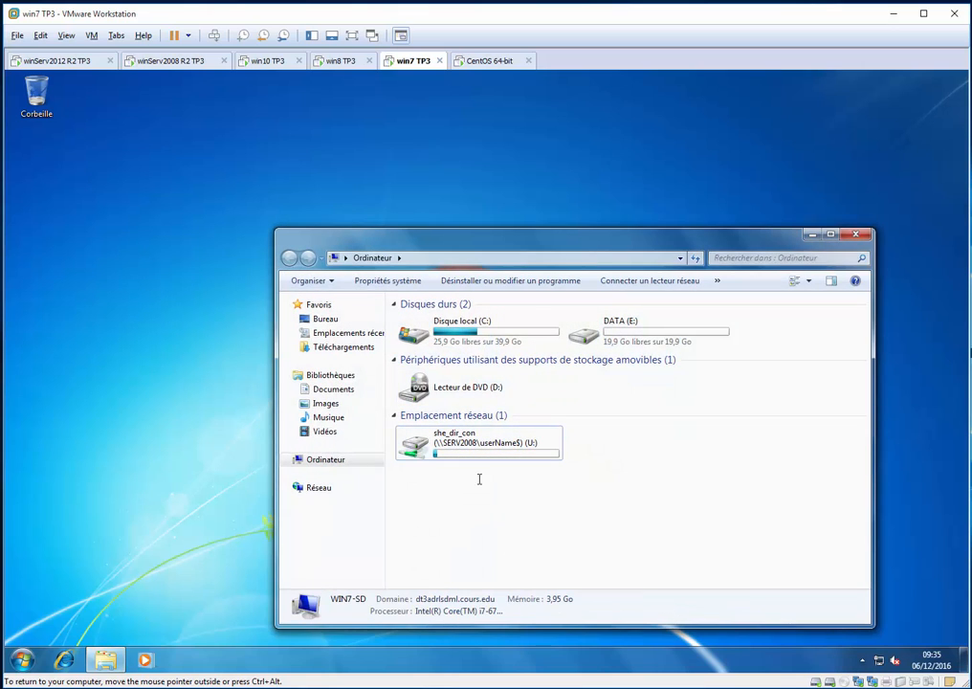
right_click(465, 447)
click(560, 526)
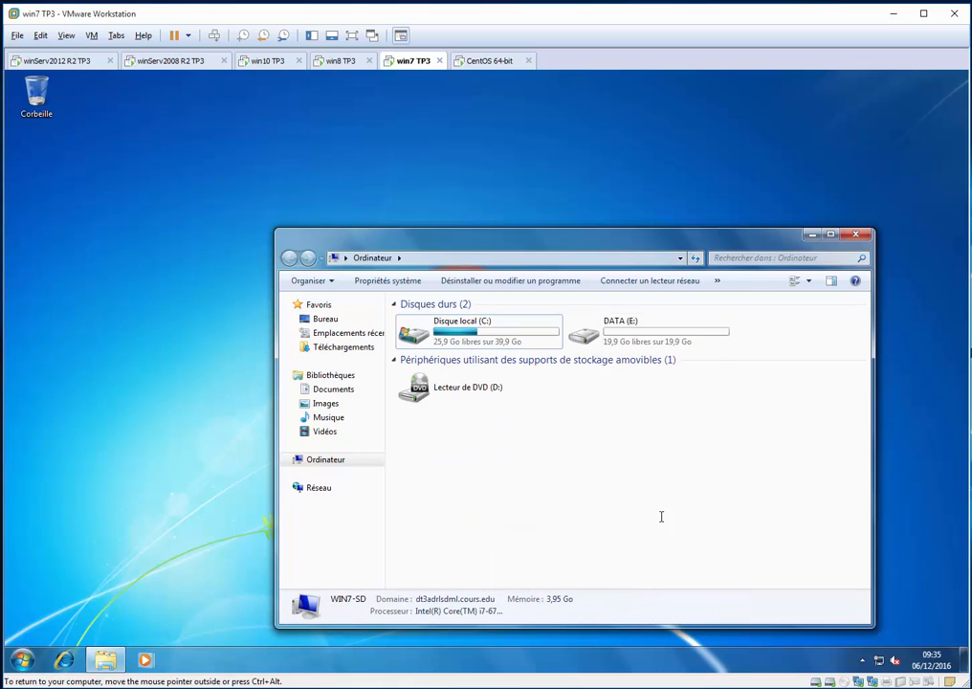
key(alt+F4)
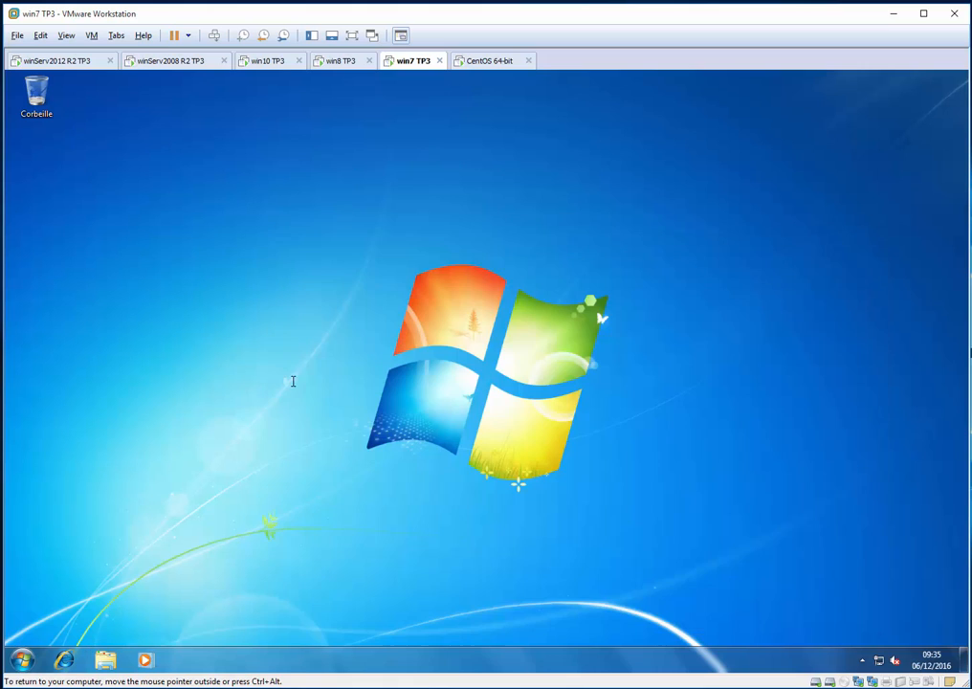
Log off from the Windows 7 session through the Arrêt de Windows dialog
key(alt+F4)
key(Up)
key(Up)
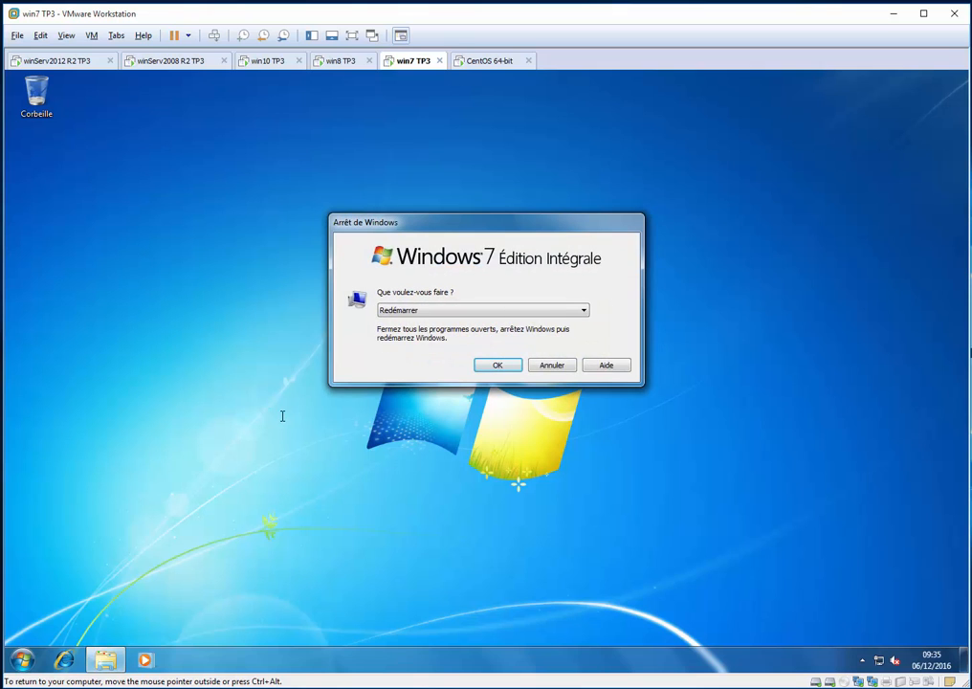
key(Up)
key(Up)
key(Return)
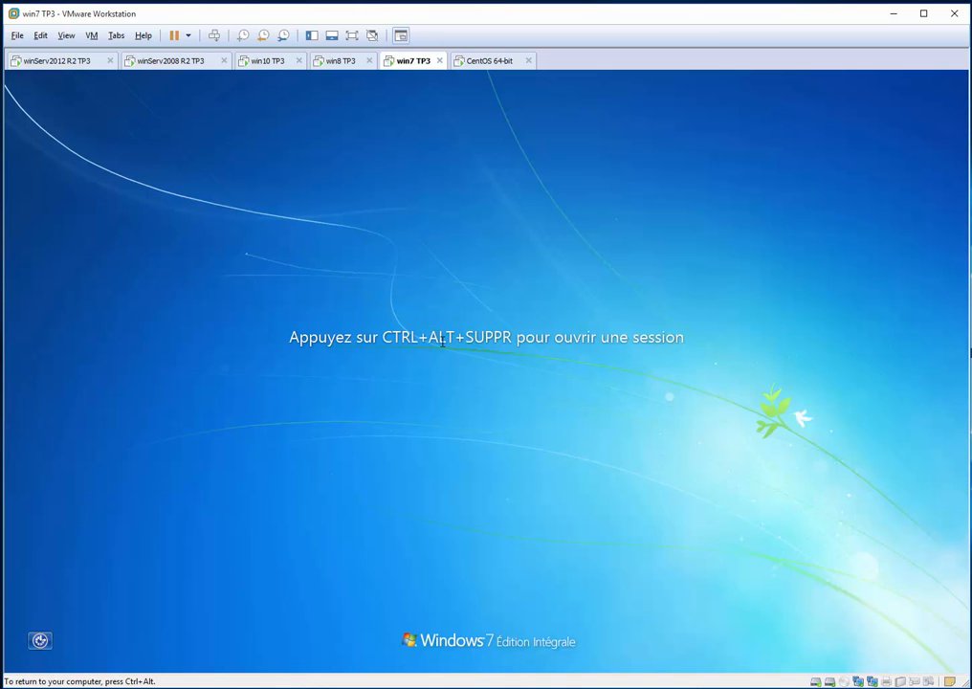
Sign in to Windows 7 again as she_dir_con with the account password and open Ordinateur to check its drives
key(ctrl+alt+Delete)
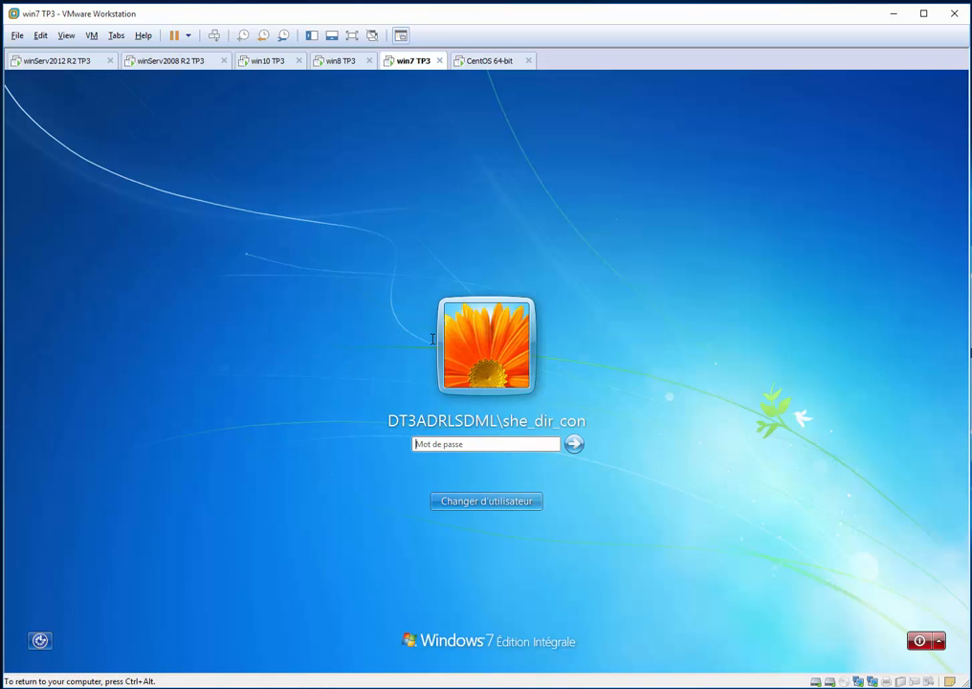
text(•••••••••)
key(Return)
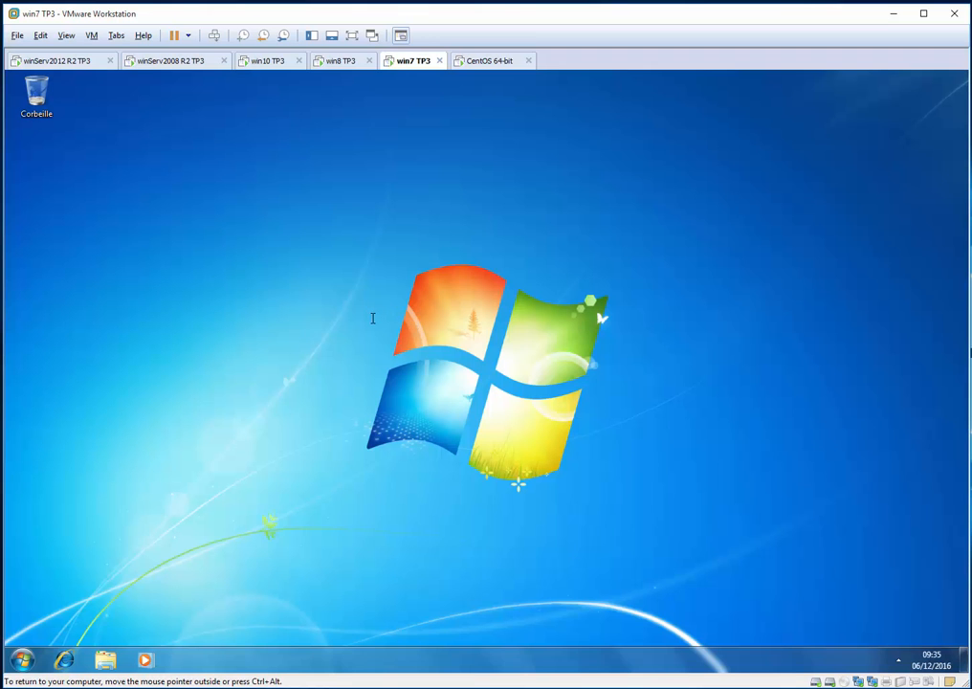
key(super+e)
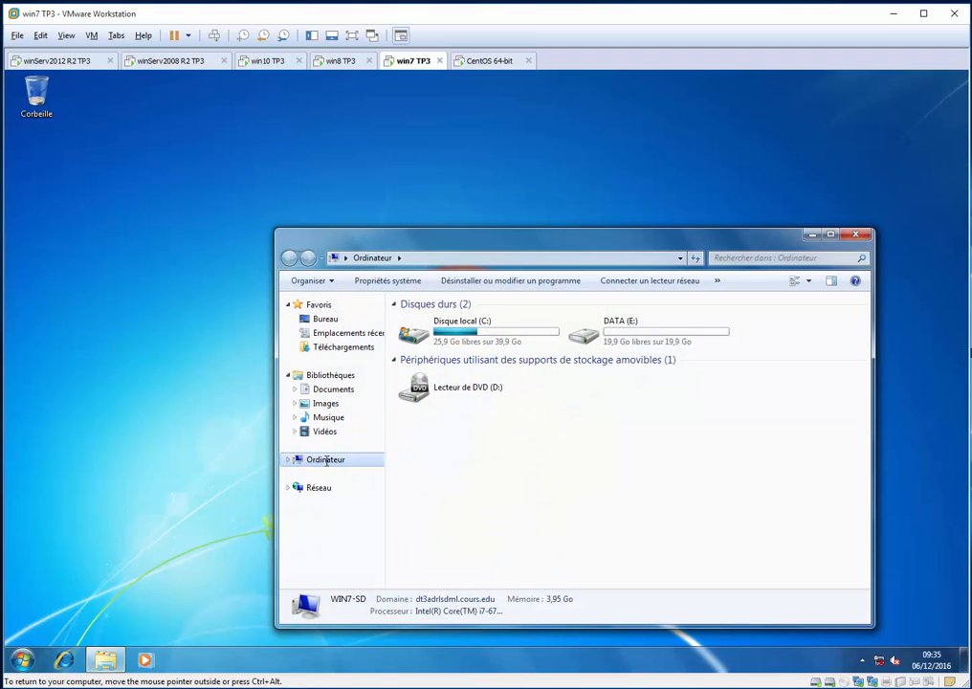
click(80, 357)
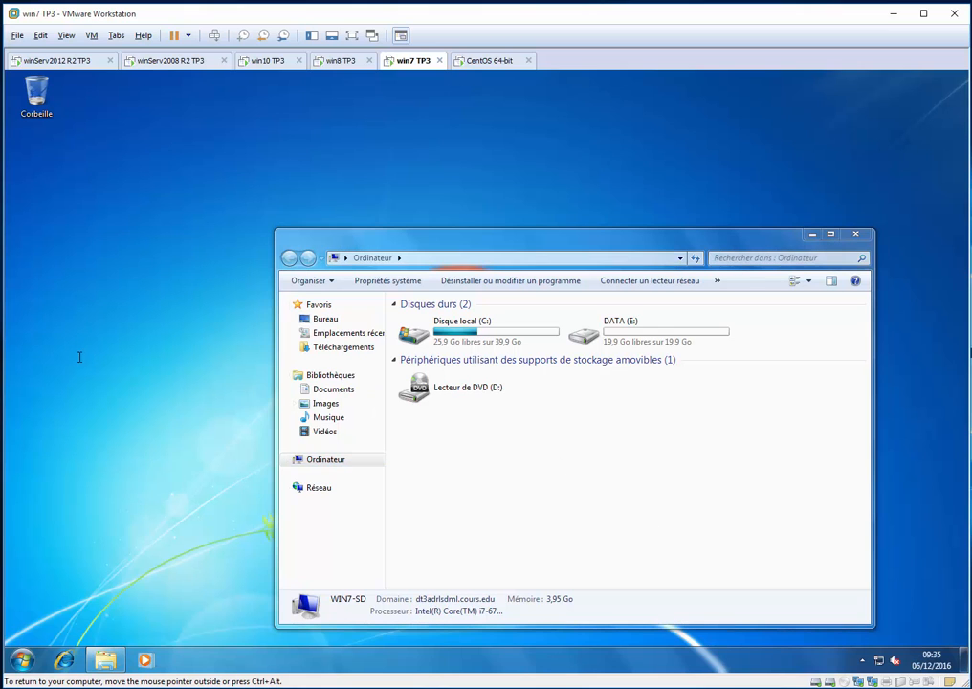
Run gpupdate /force again on Windows 7 and bring the Ordinateur window to the front
key(super+r)
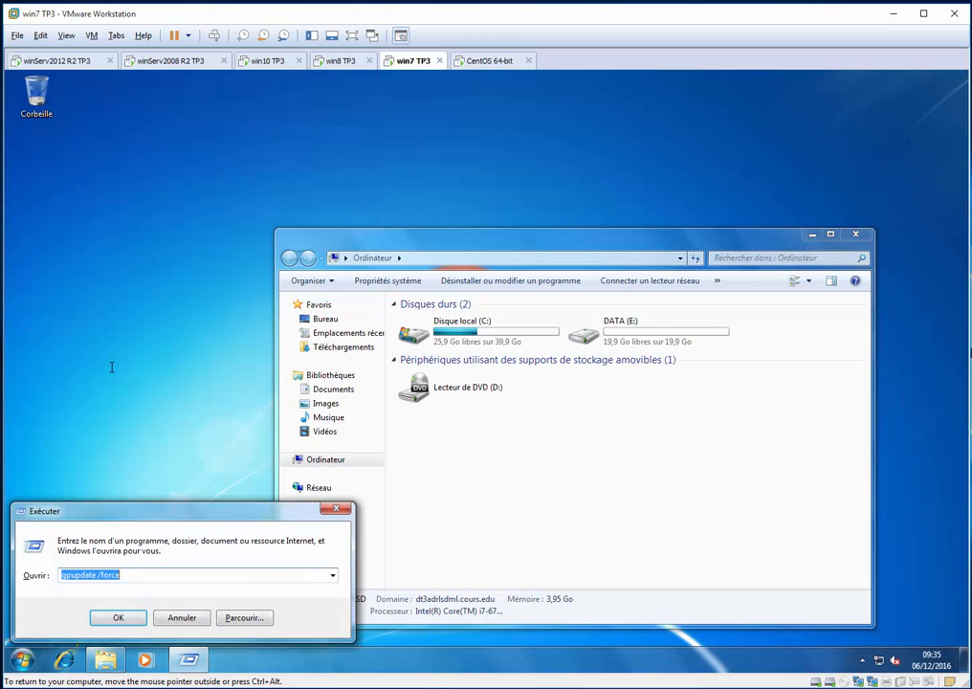
key(Return)
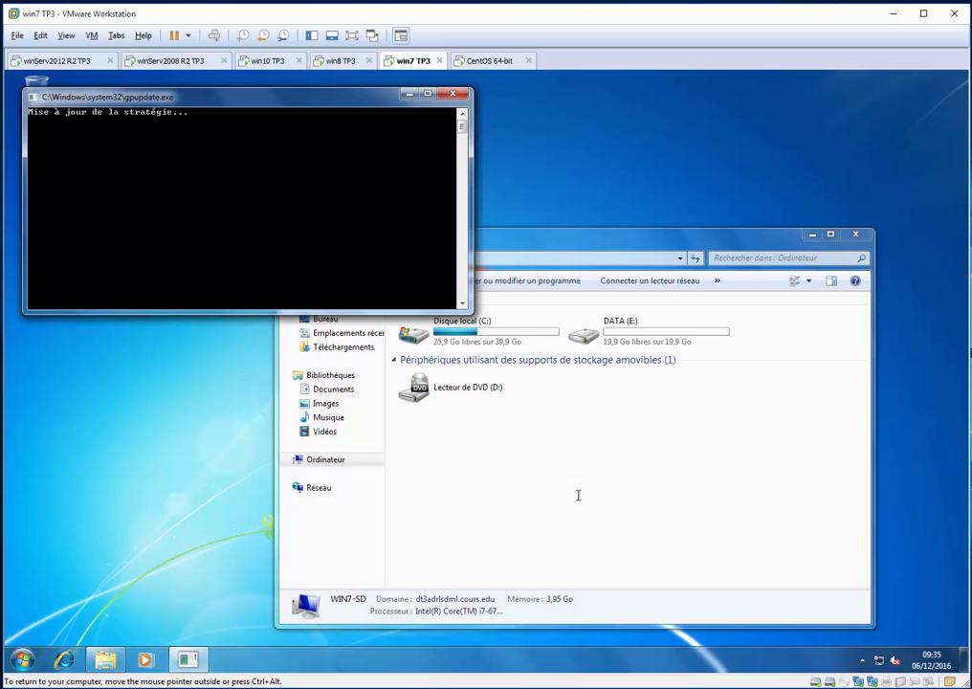
click(652, 561)
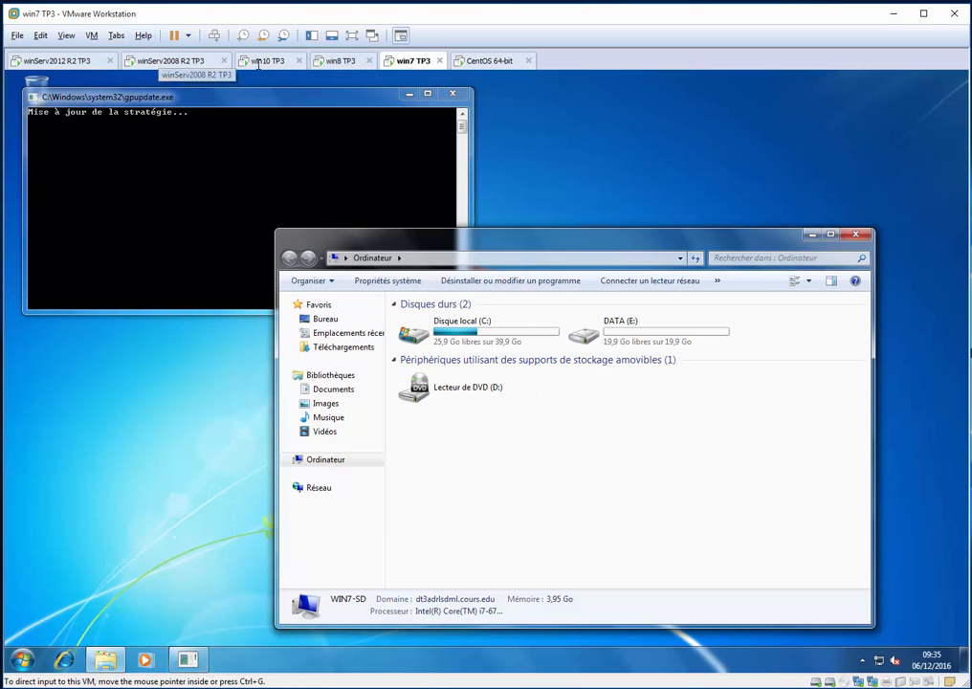
click(172, 60)
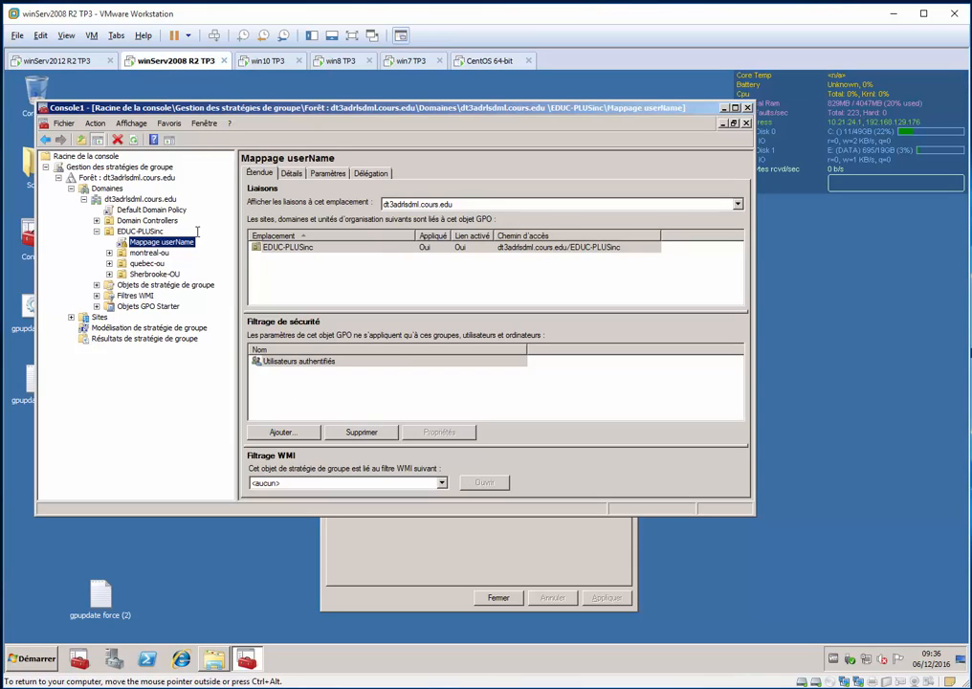
click(489, 62)
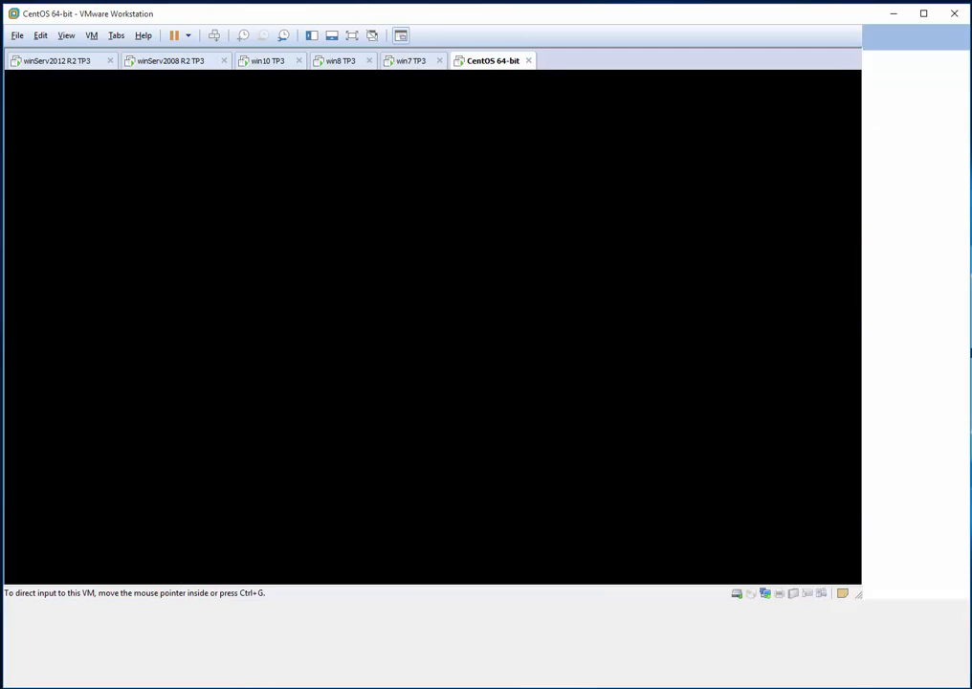
click(412, 61)
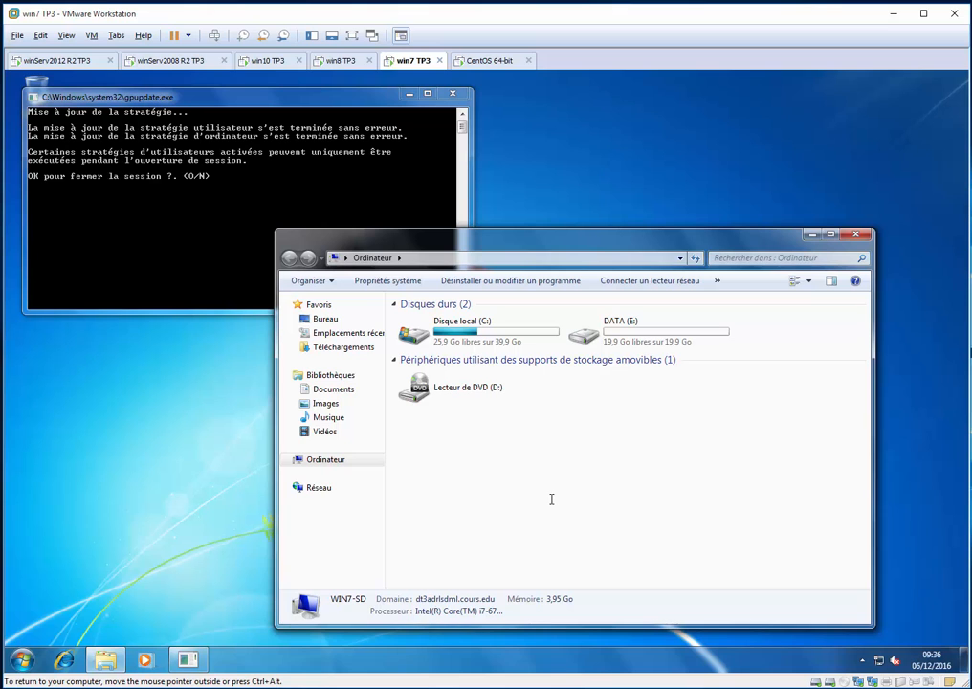
Answer O to gpupdate's request to close the session and sign back in as she_dir_con with the account password
text(O)
key(Return)
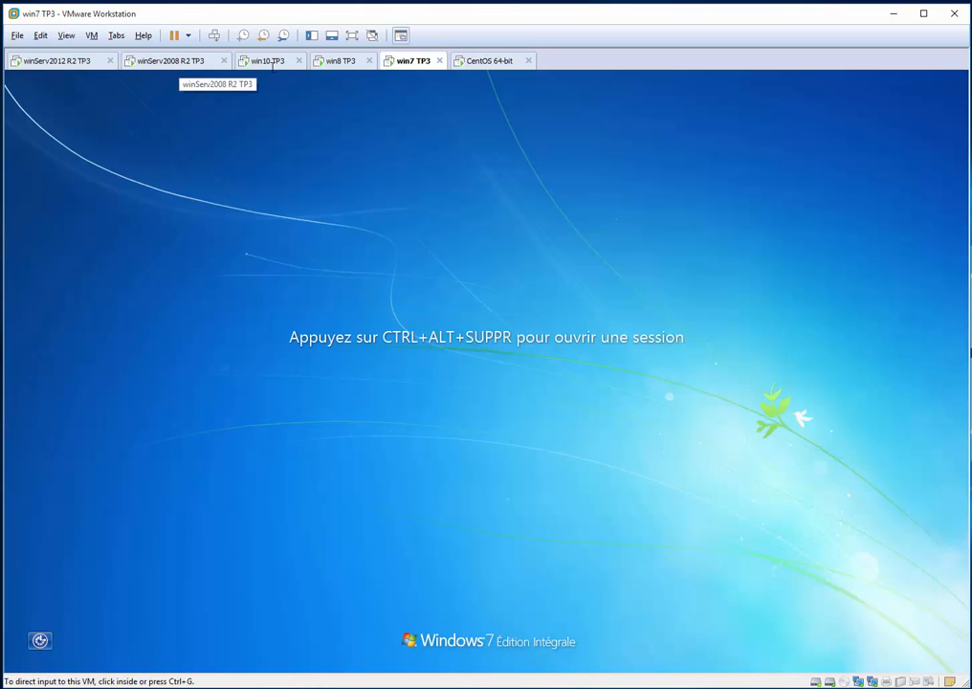
click(497, 337)
key(ctrl+alt+Insert)
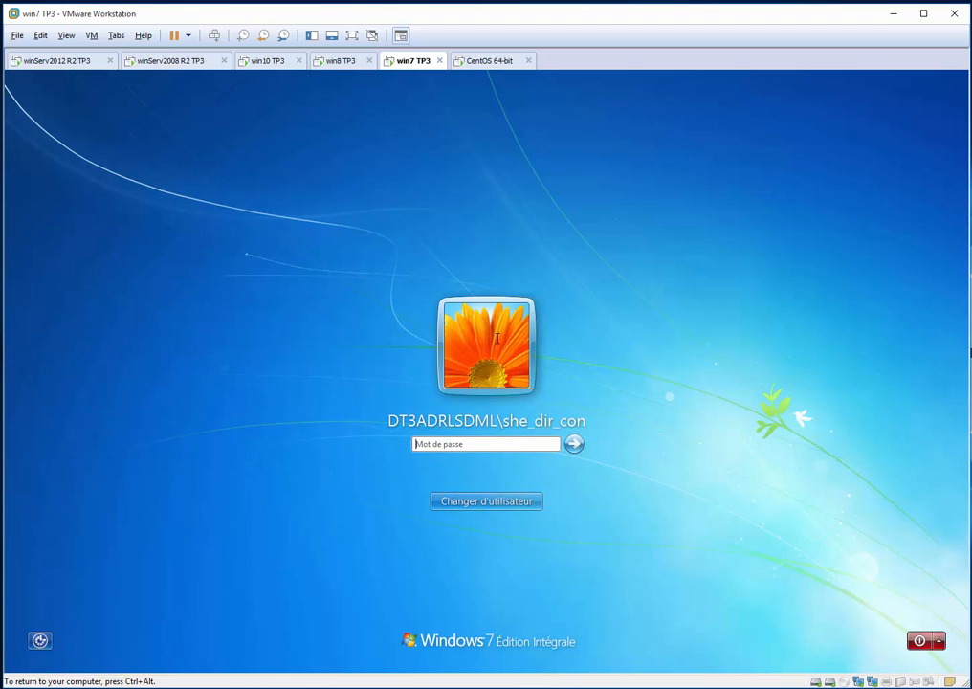
text(••••••••)
key(Return)
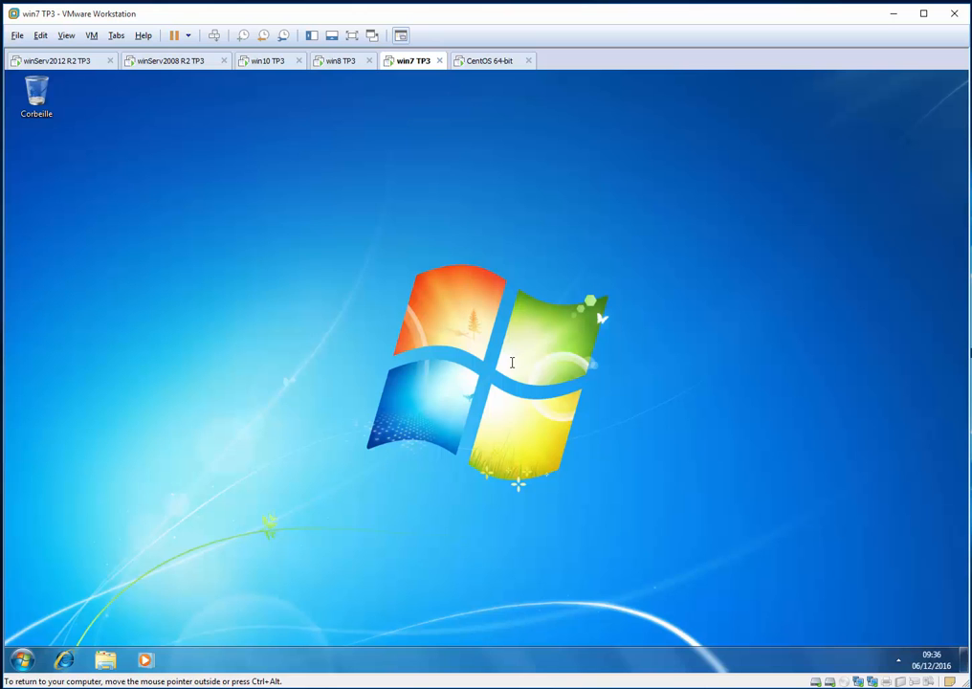
Open Ordinateur to check for the mapped network drive U: and log off from Windows 7
key(super+e)
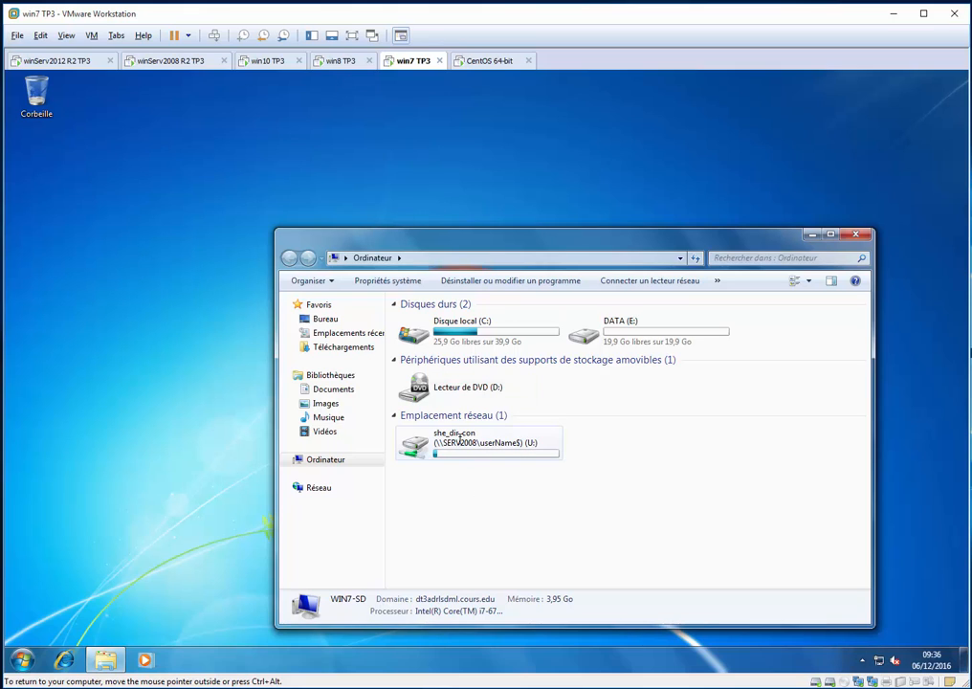
mouse_move(459, 438)
click(120, 332)
key(alt+F4)
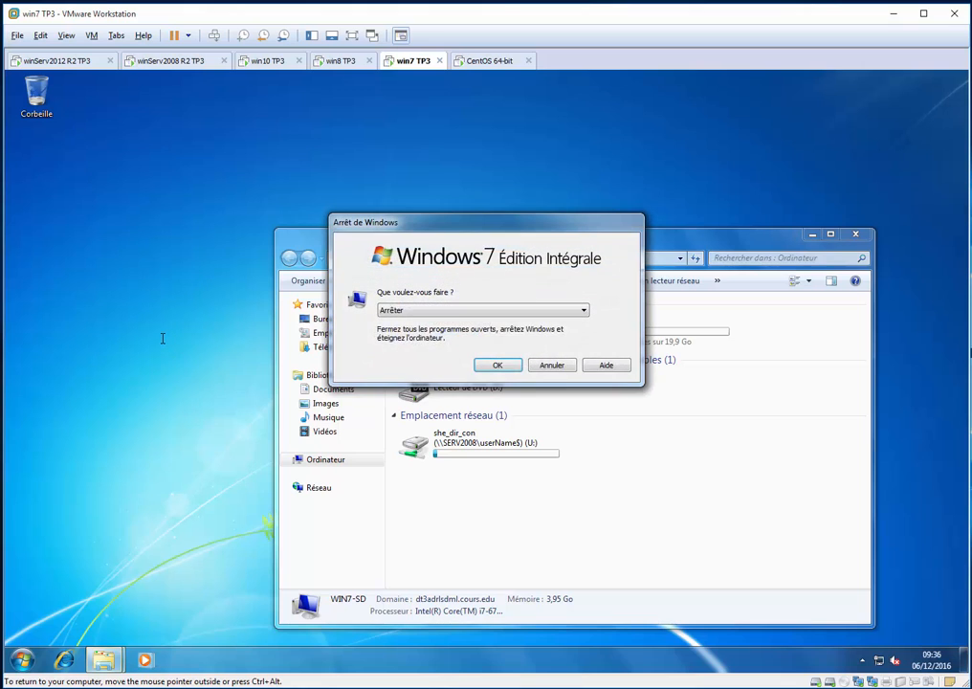
key(Down)
key(Up)
key(Up)
key(Return)
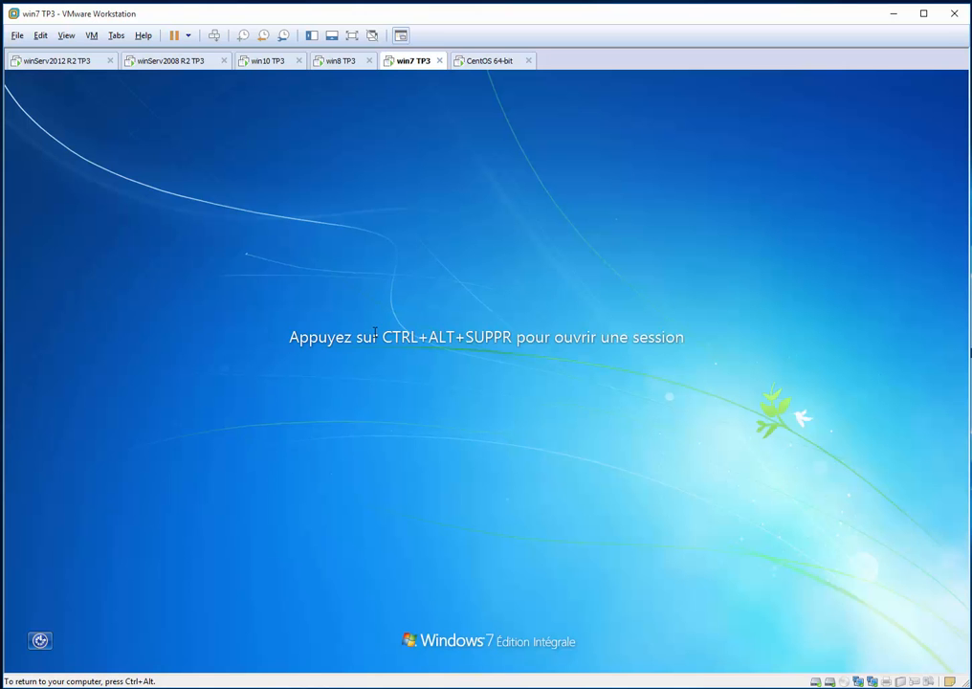
Switch to another user, sign in to Windows 7 as mtl_dir_dg with the account password, and cancel the VMware Tools log-off message
key(ctrl+alt+Insert)
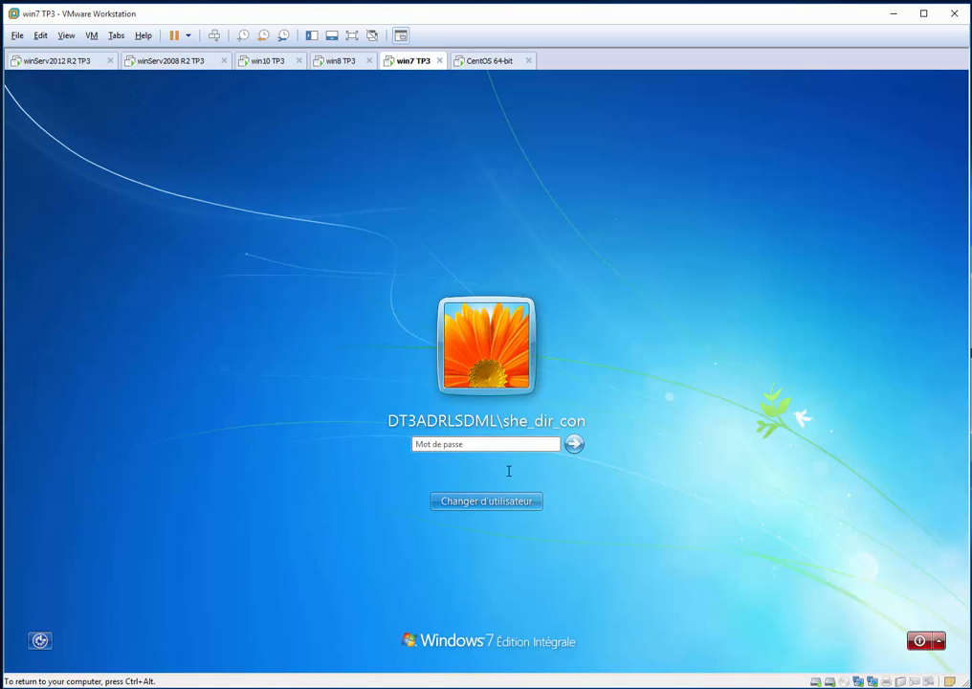
click(523, 498)
click(547, 412)
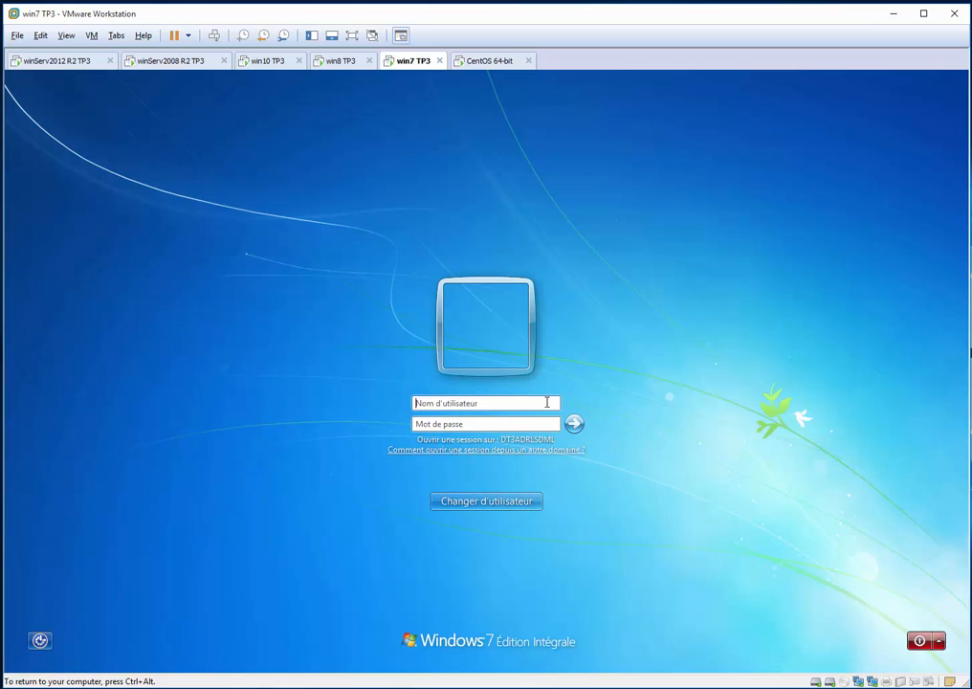
text(mtl_dir_dg)
key(Tab)
text(Pa$$w0rd)
key(Return)
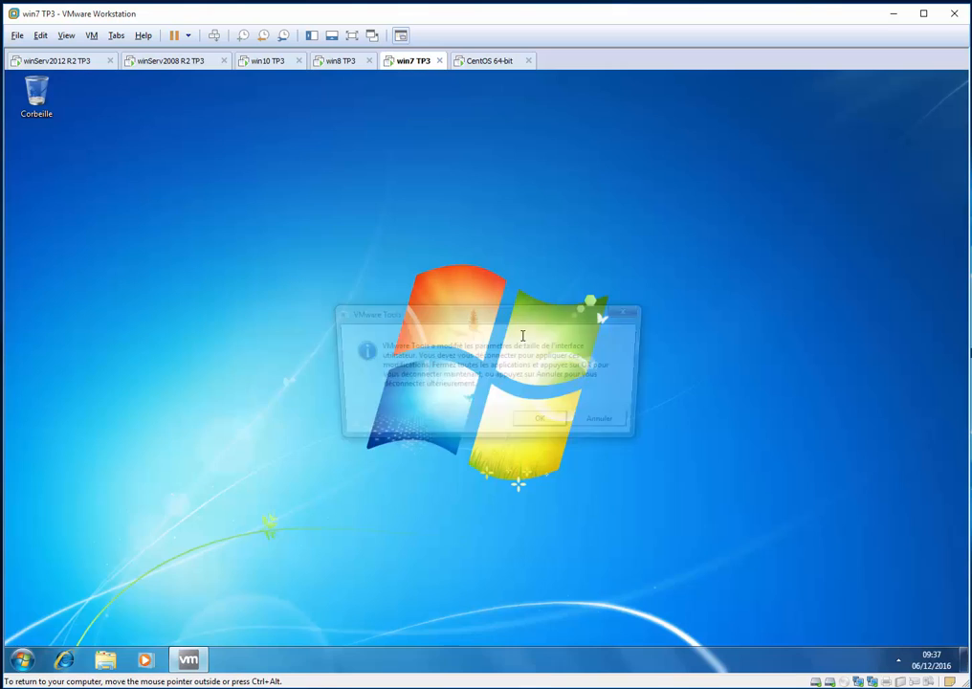
click(605, 422)
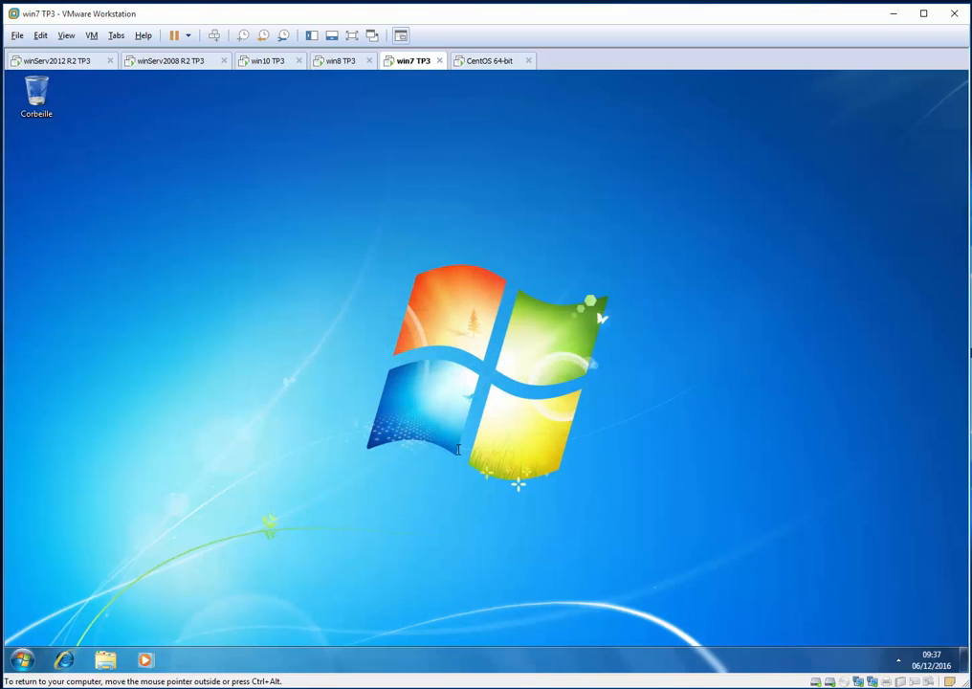
Check Windows 7's Ordinateur for drive U: and open the Mappage userName GPO's user Dossiers preferences on the winServ2008 R2 TP3 machine
key(super+e)
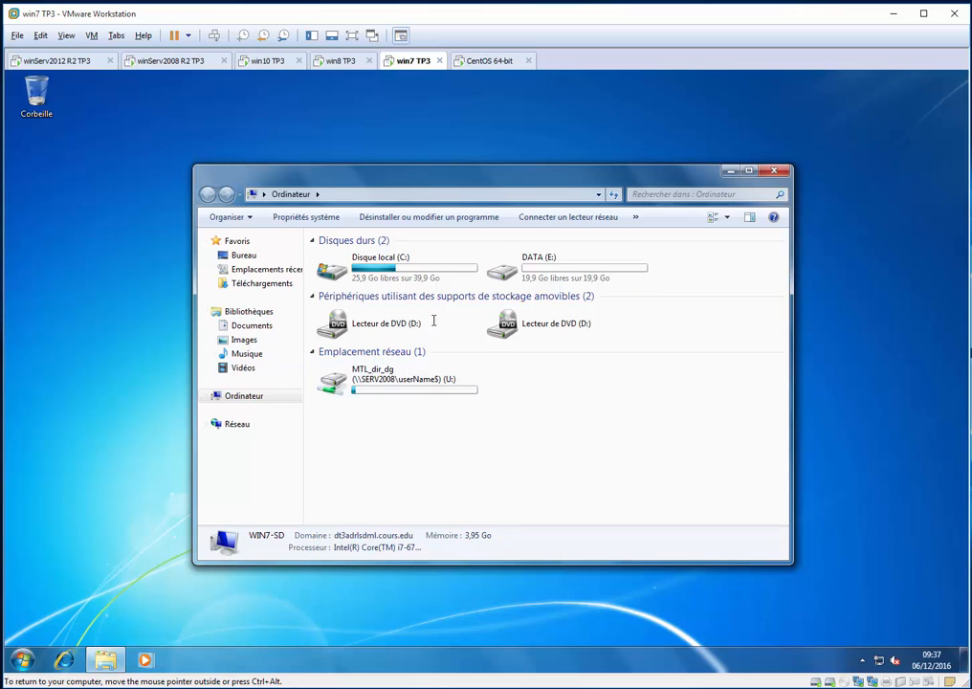
click(188, 63)
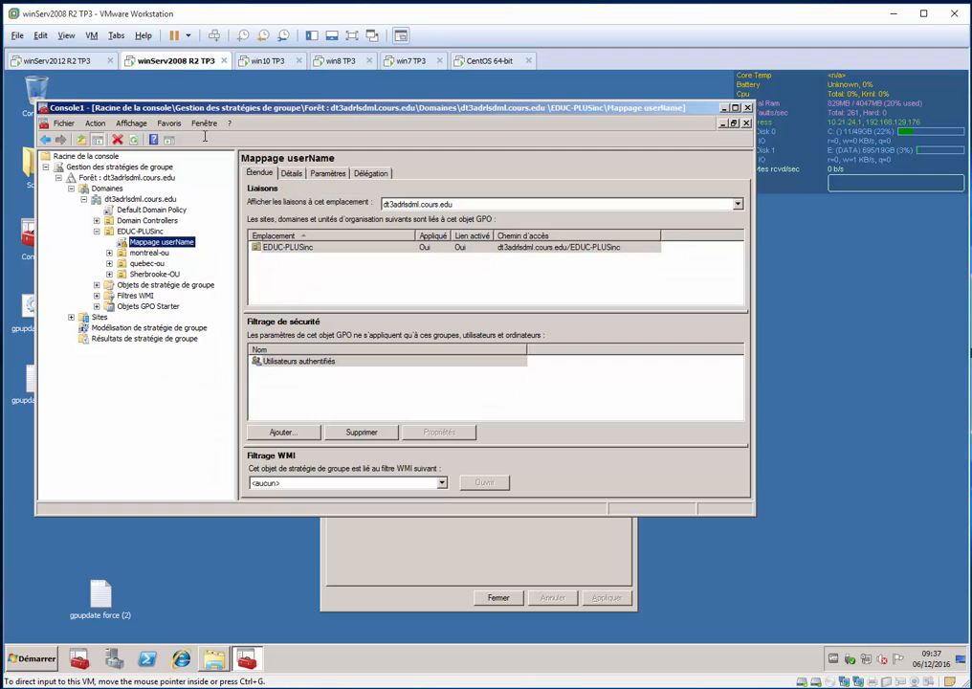
right_click(180, 247)
click(203, 253)
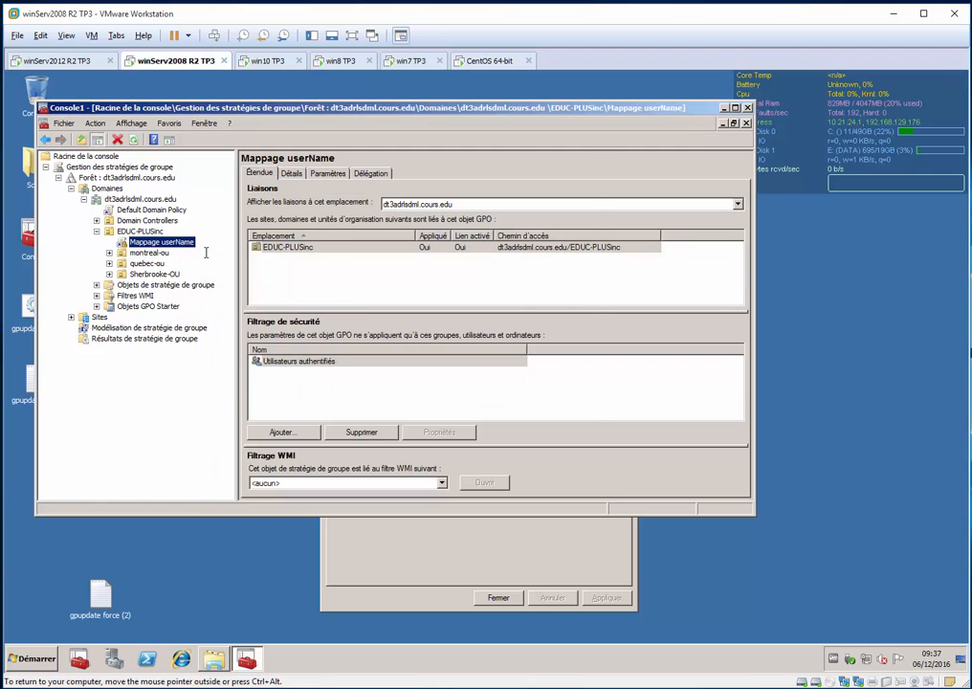
click(125, 243)
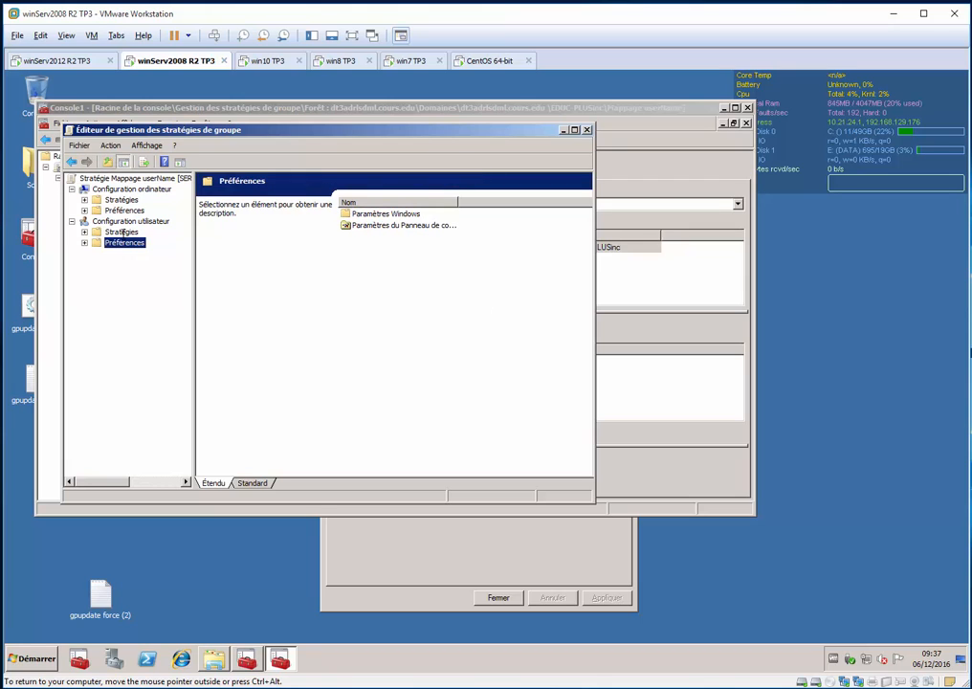
double_click(123, 243)
double_click(148, 252)
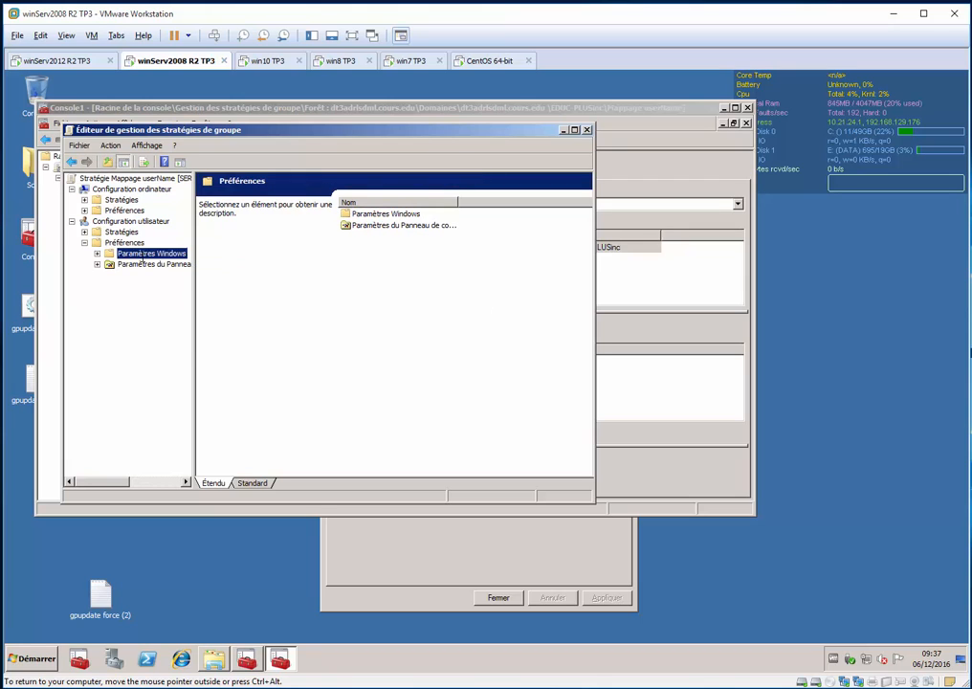
click(141, 307)
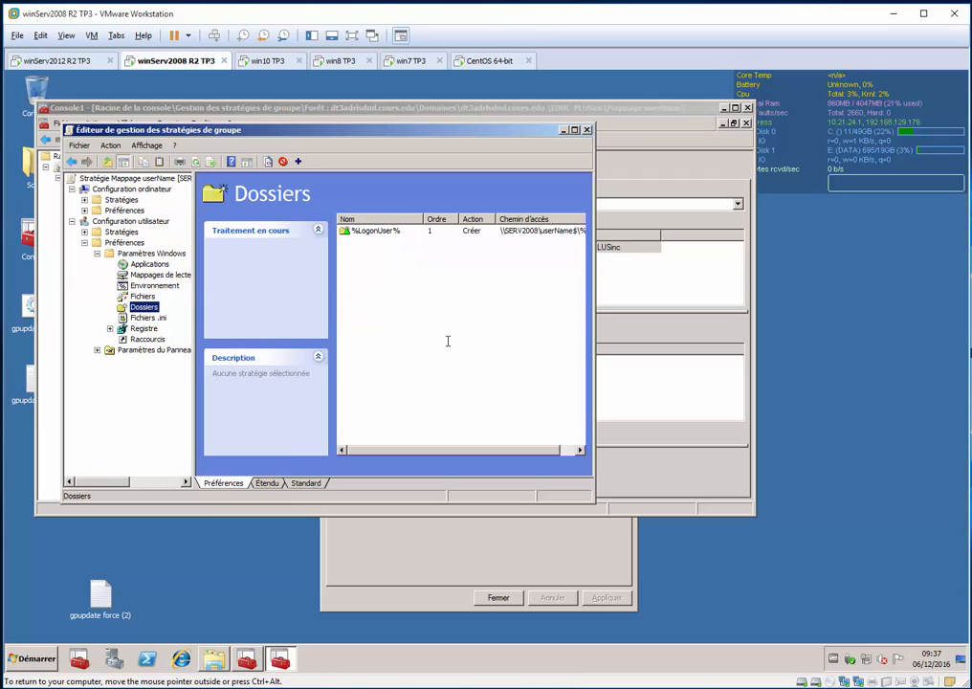
Review the %LogonUser% folder item's path and the list of system-defined variables, and close its properties
double_click(375, 233)
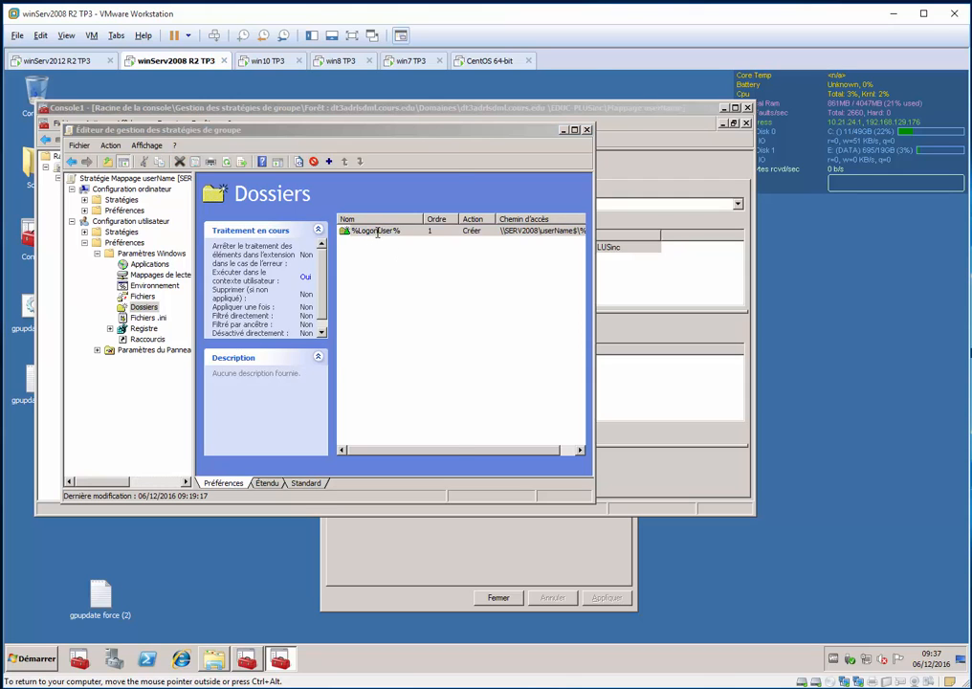
drag(362, 248, 403, 249)
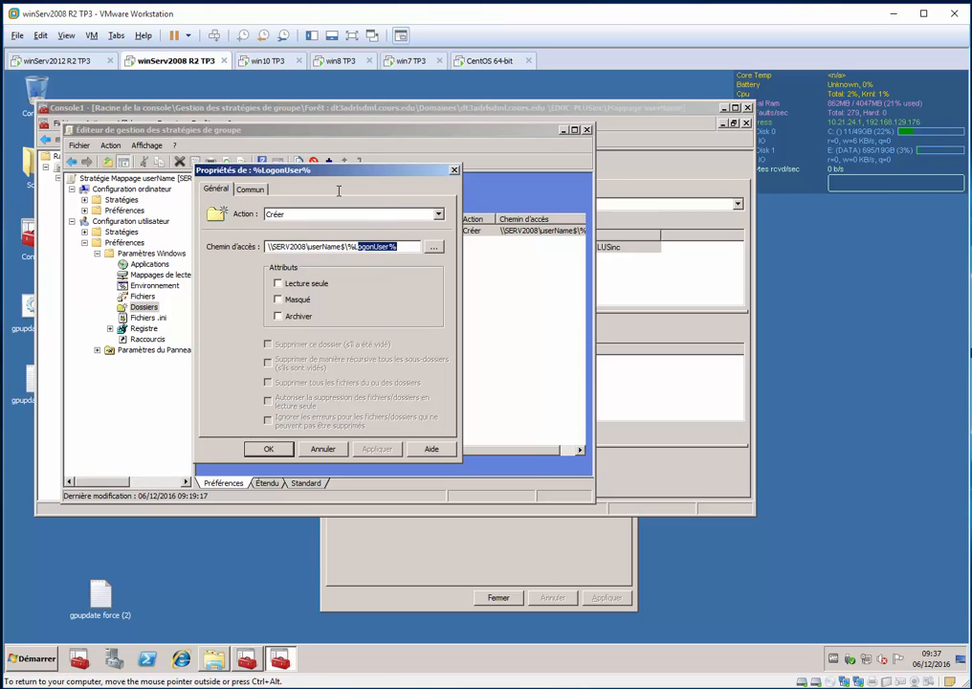
key(F3)
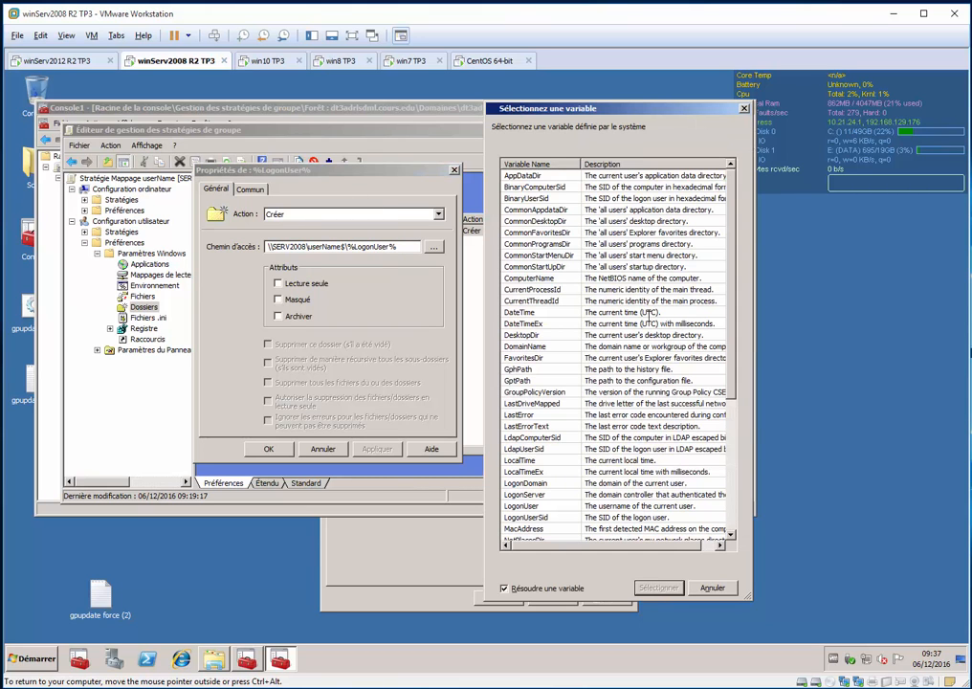
click(650, 313)
scroll(650, 335, down, 6)
scroll(653, 380, up, 6)
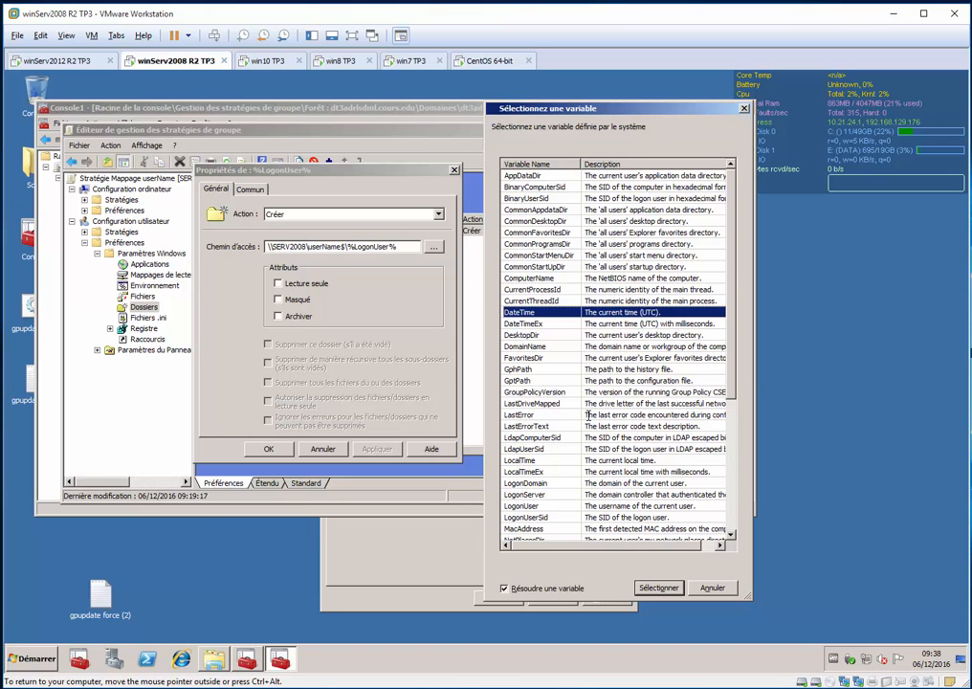
scroll(572, 414, down, 5)
scroll(572, 414, down, 1)
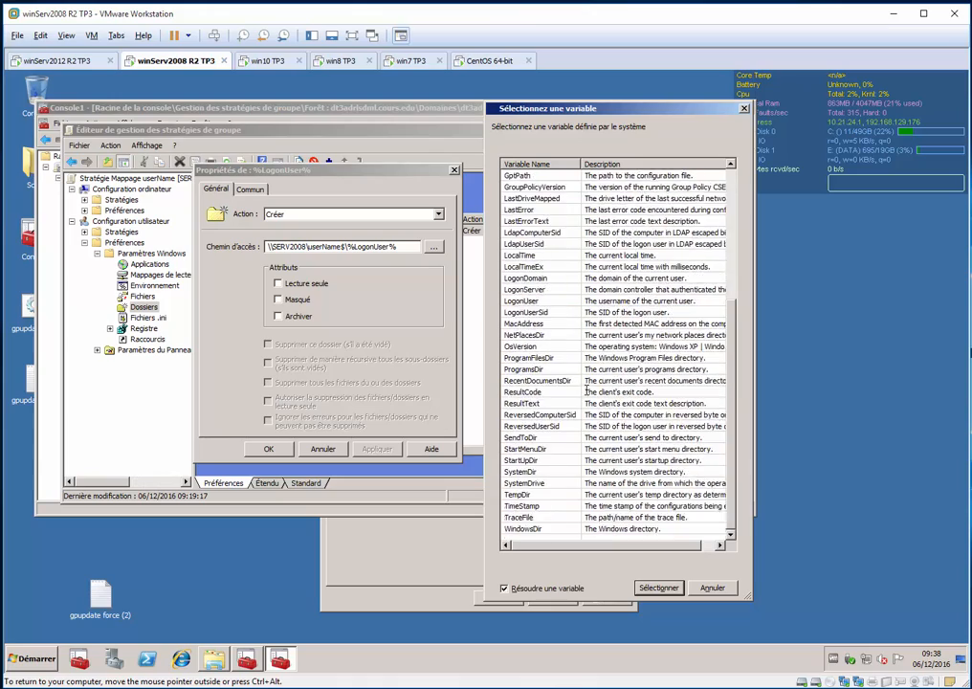
click(718, 588)
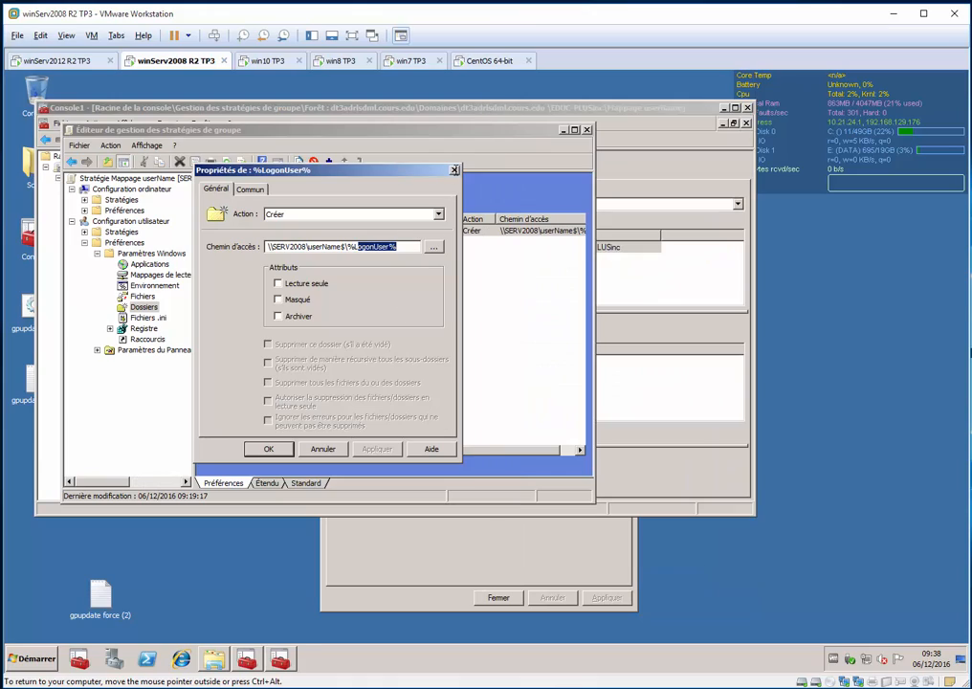
key(Return)
Open the properties of the U: drive mapping in the user's Mappages de lecteurs preferences
click(151, 254)
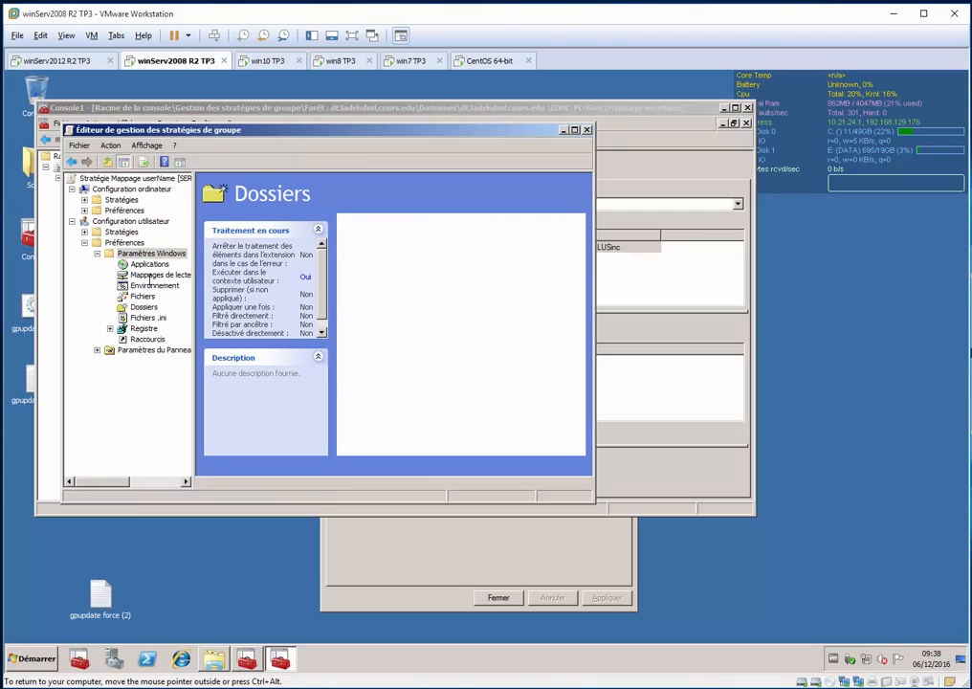
click(156, 267)
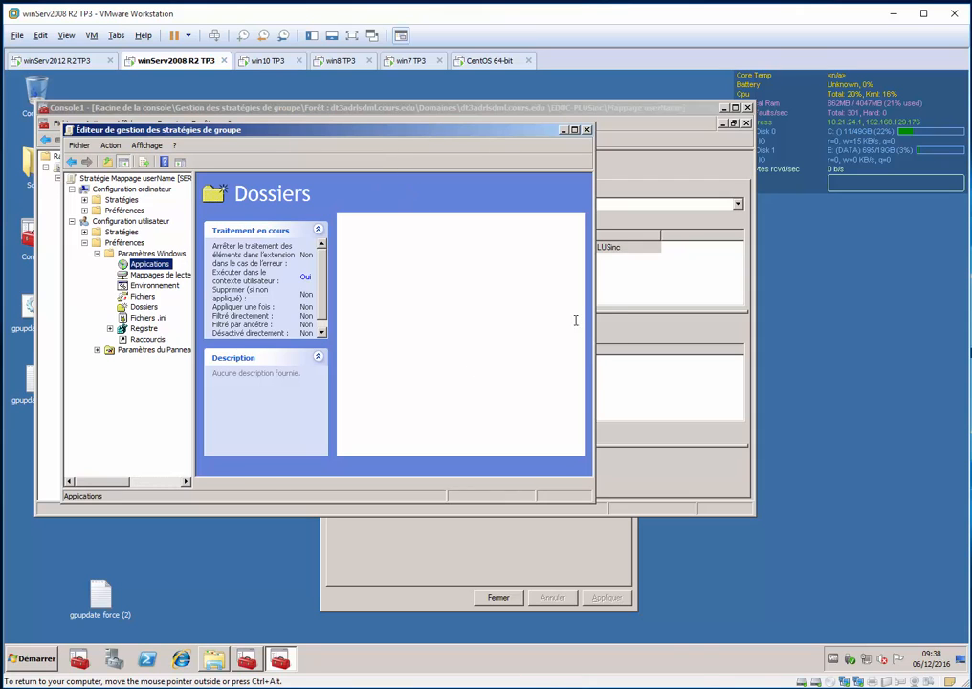
key(Down)
double_click(398, 232)
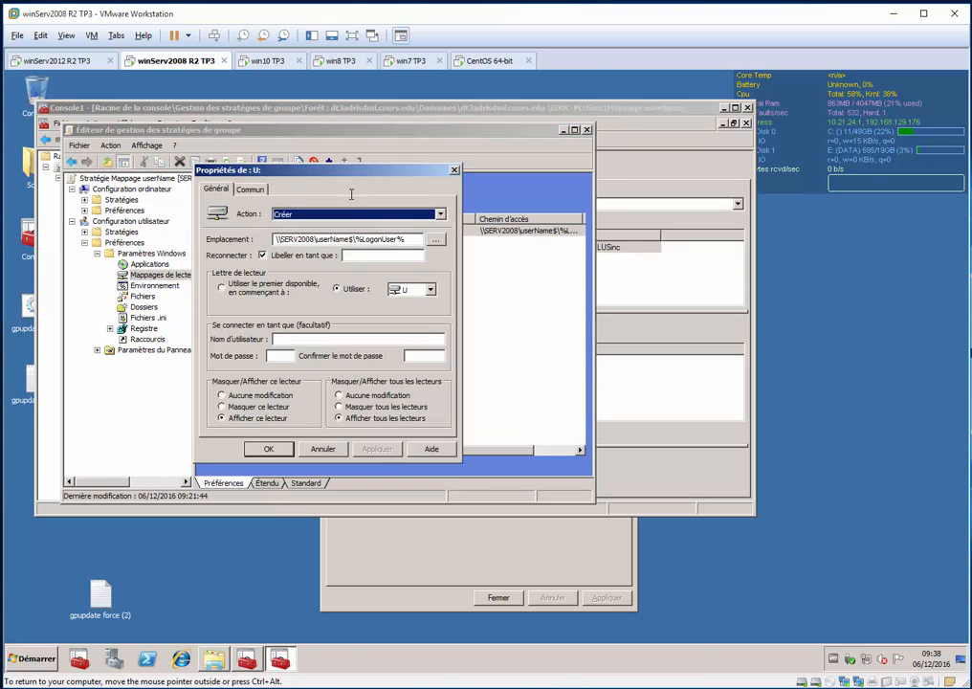
Browse the system variables available for the U: mapping's Emplacement and cancel out of the mapping's properties
click(404, 236)
key(F3)
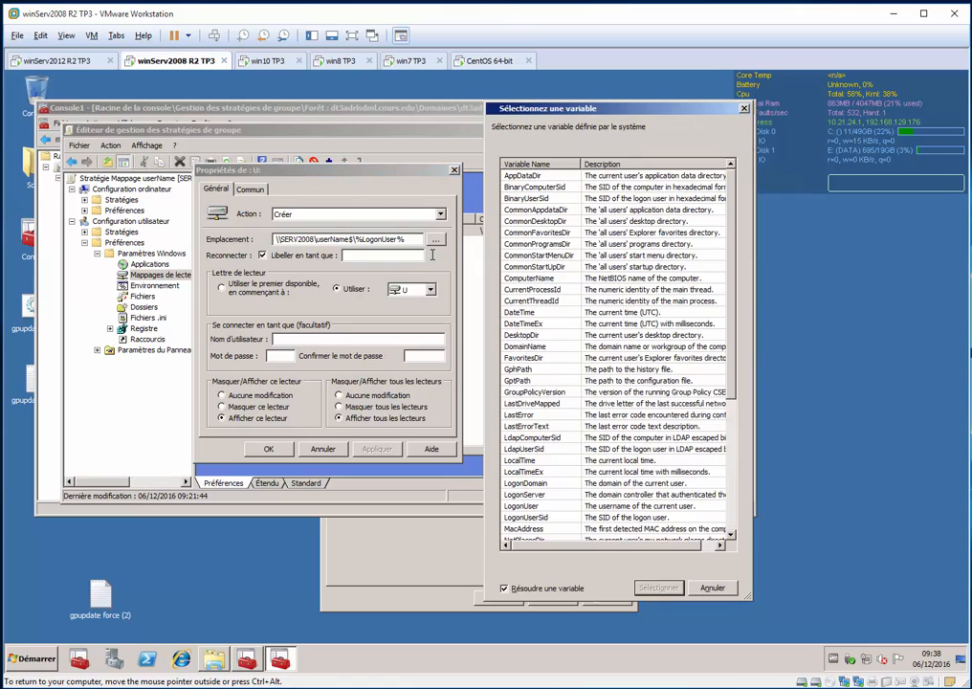
scroll(585, 249, down, 3)
scroll(586, 250, down, 3)
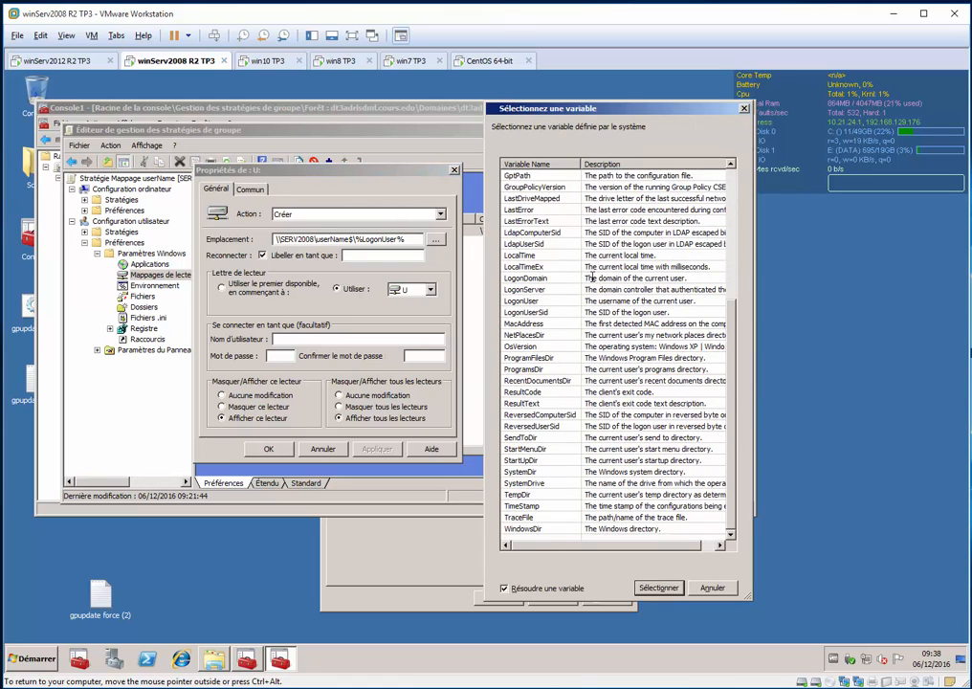
scroll(592, 276, up, 6)
scroll(594, 275, down, 6)
scroll(587, 290, up, 6)
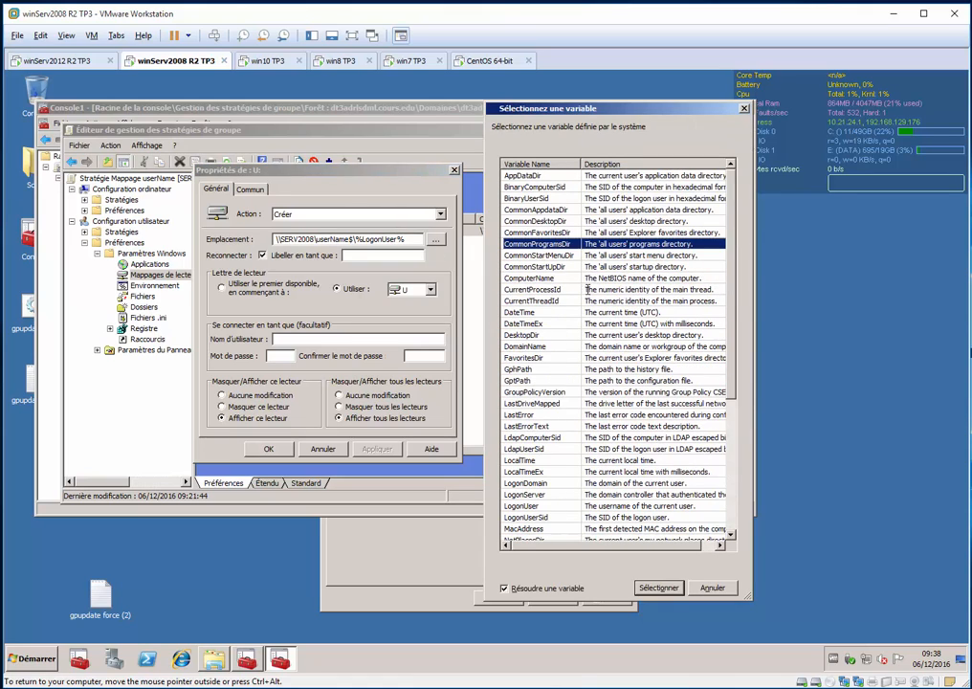
key(Escape)
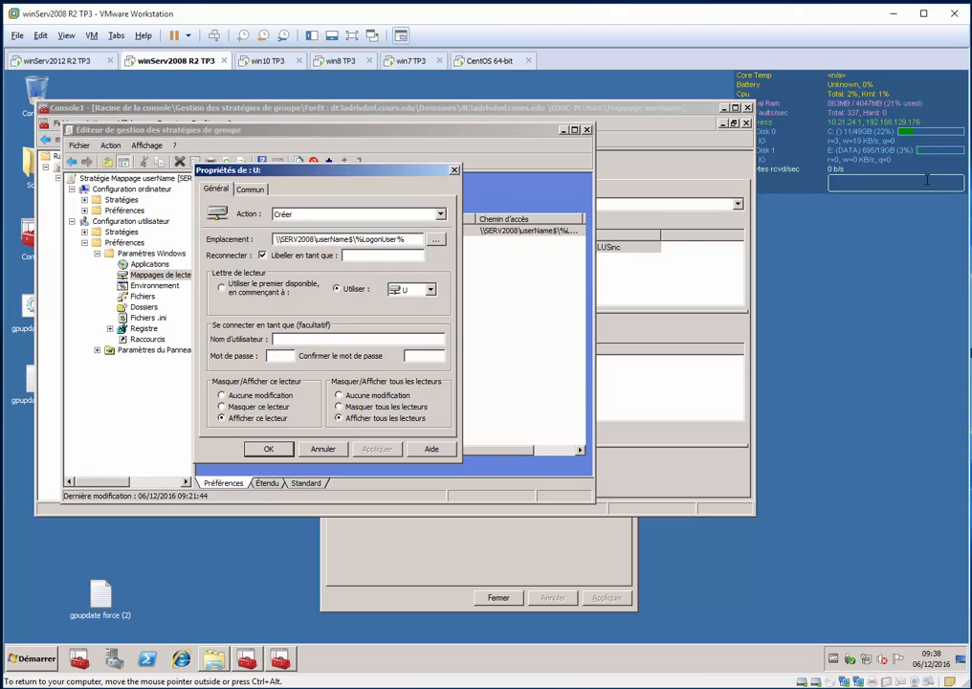
click(905, 261)
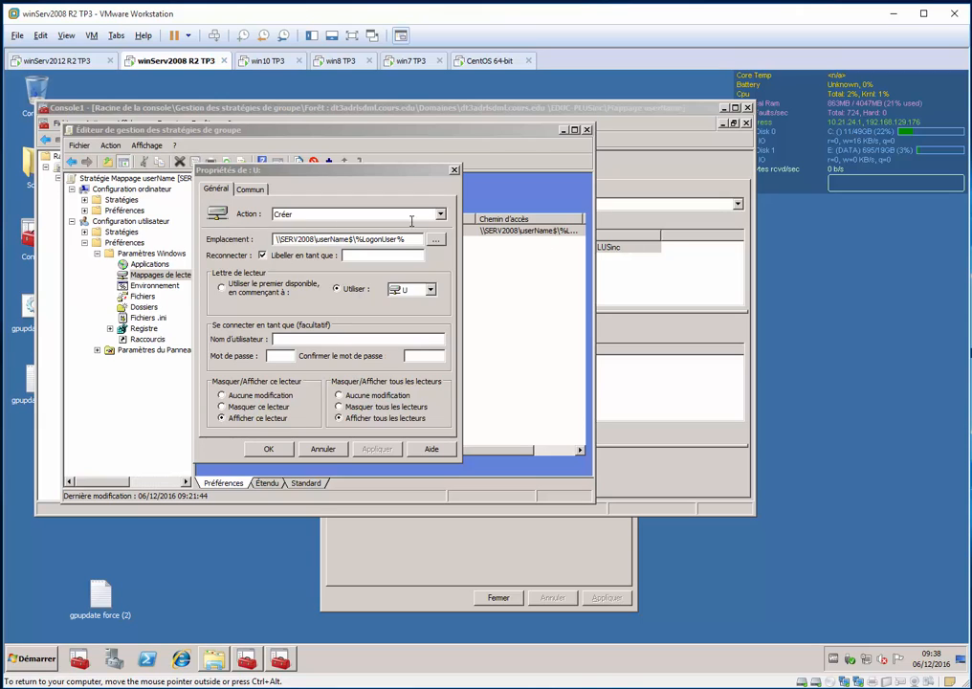
key(Escape)
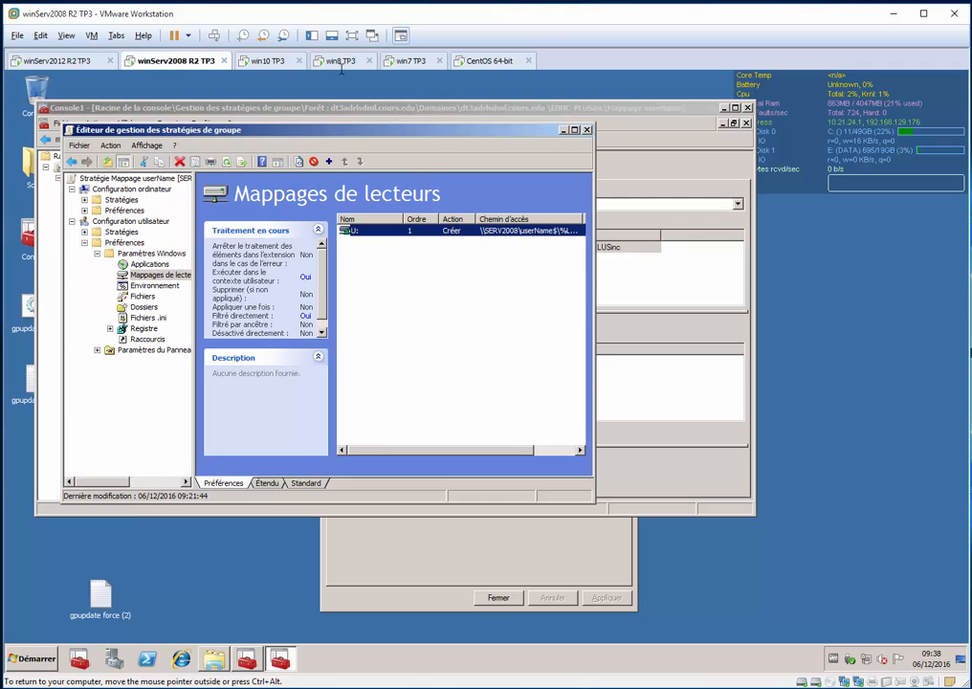
Check for the mapped drive U: on the Windows 10, Windows 8 and Windows 7 clients, opening Ce PC on Windows 10
click(268, 61)
click(186, 398)
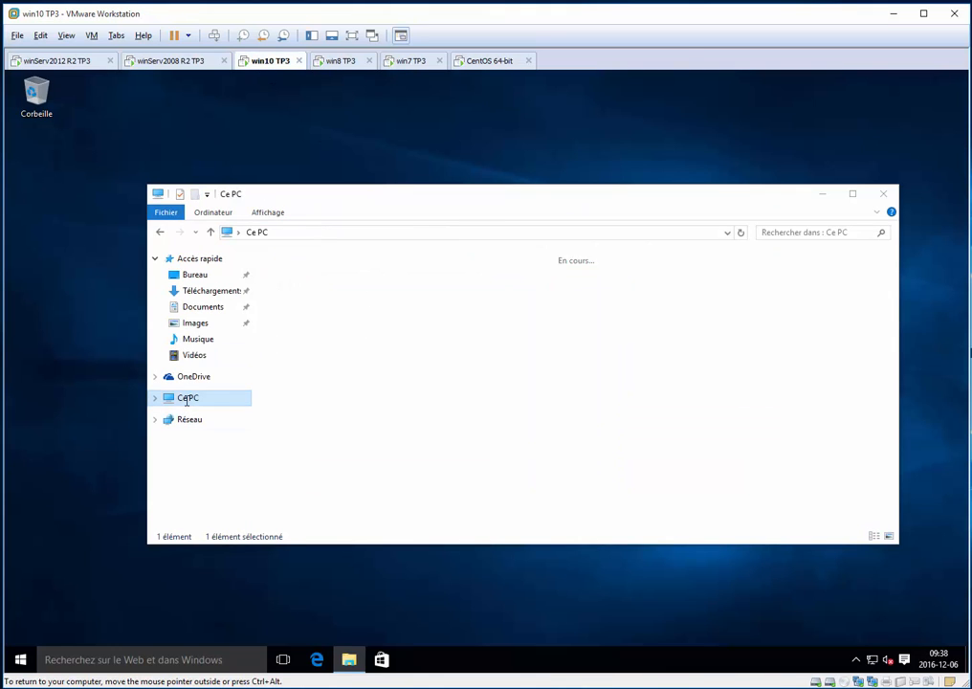
click(341, 62)
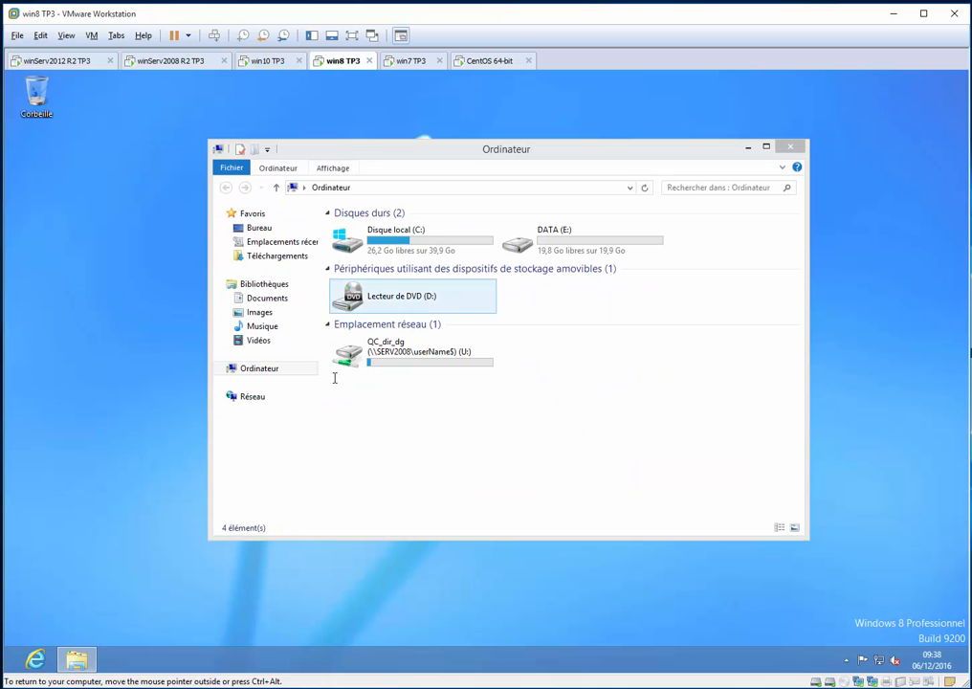
click(421, 60)
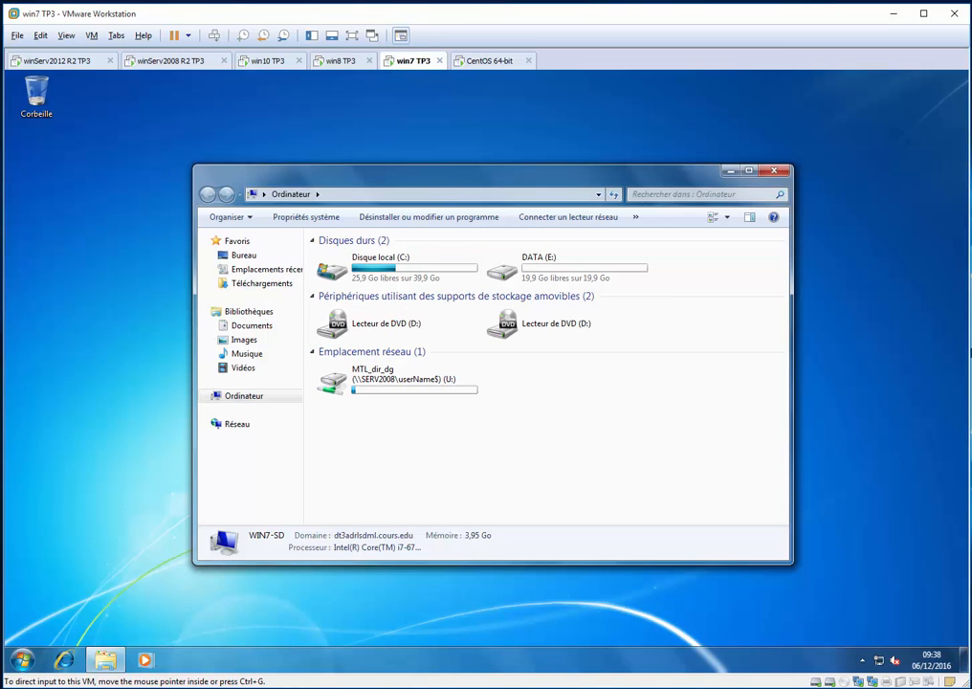